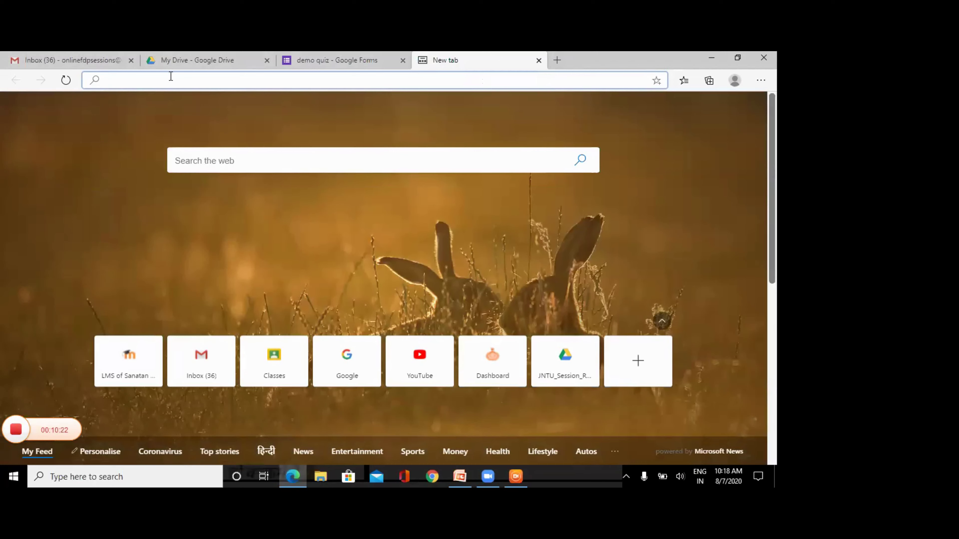
- Load classroom.google.com in the new Edge tab from the 'cl' address-bar suggestion
{"action": "type", "text": "classroom.google.com"}
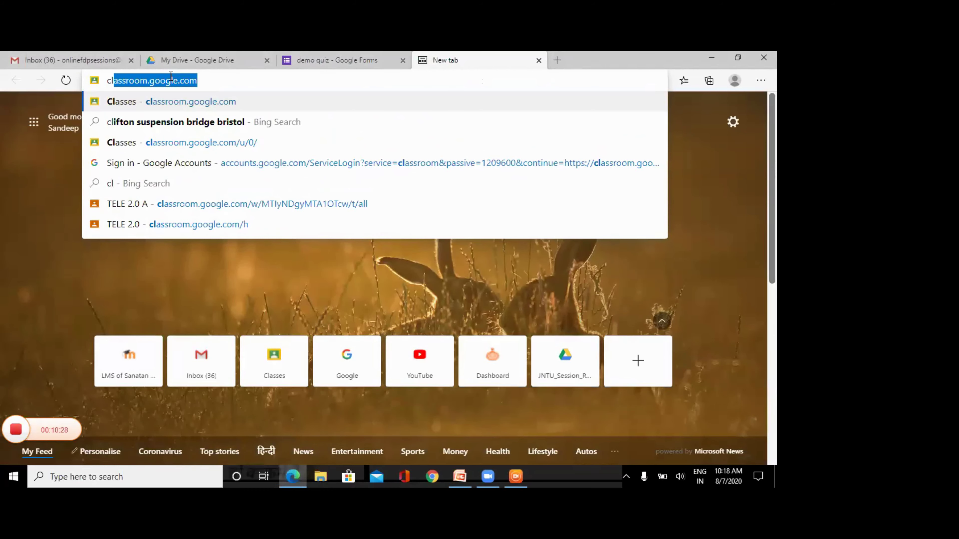
{"action": "key", "text": "Return"}
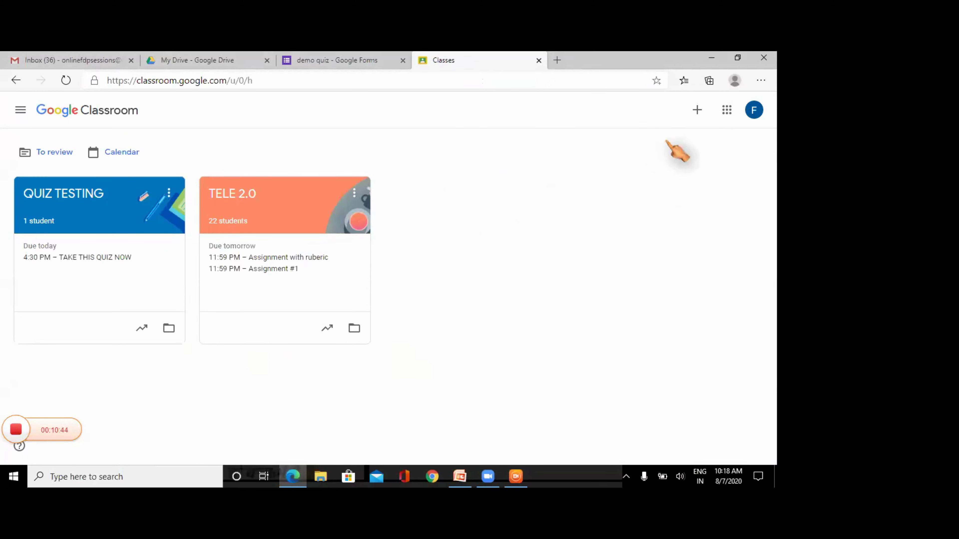
- Go to the TELE 2.0 class Stream, checking its 22 students list on the way
{"action": "left_click", "coordinate": [696, 111]}
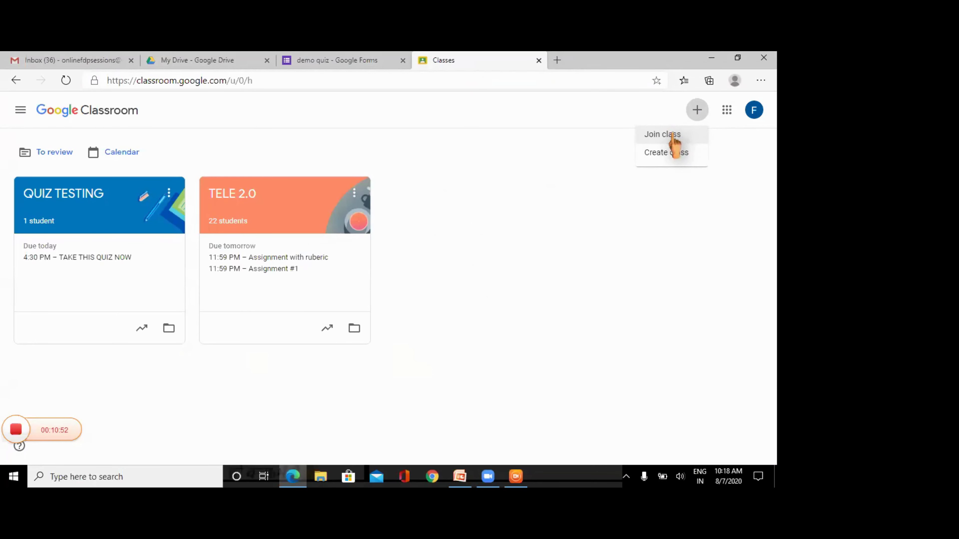
{"action": "left_click", "coordinate": [548, 252]}
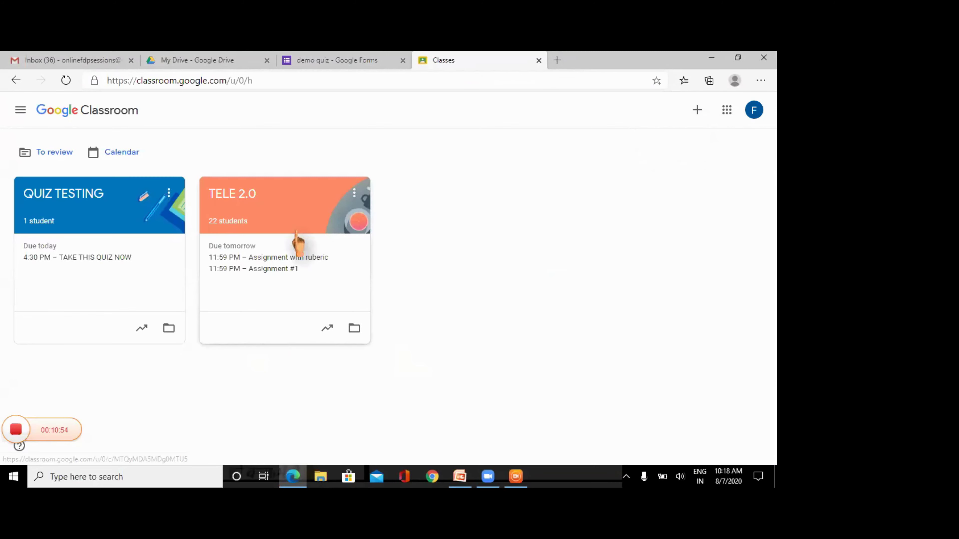
{"action": "left_click", "coordinate": [244, 222]}
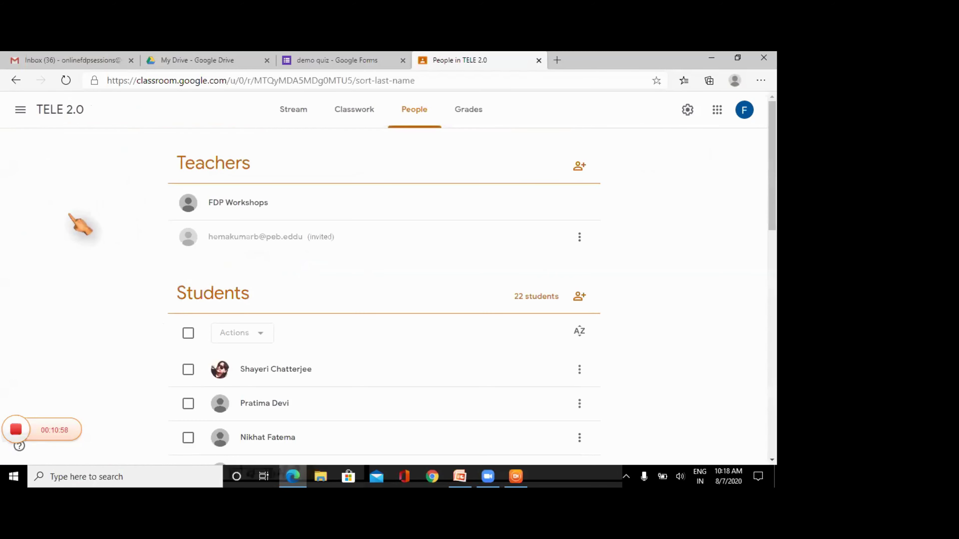
{"action": "left_click", "coordinate": [42, 114]}
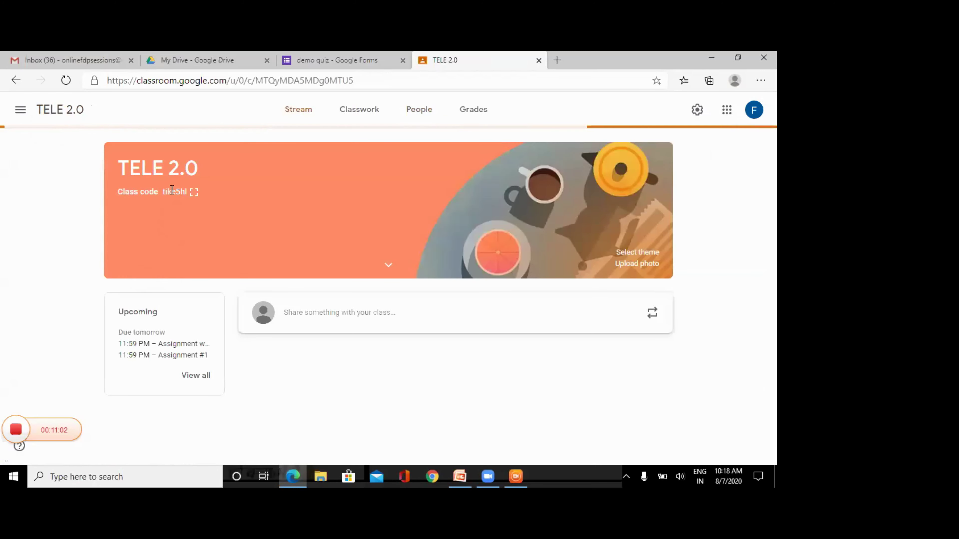
{"action": "left_click", "coordinate": [188, 192]}
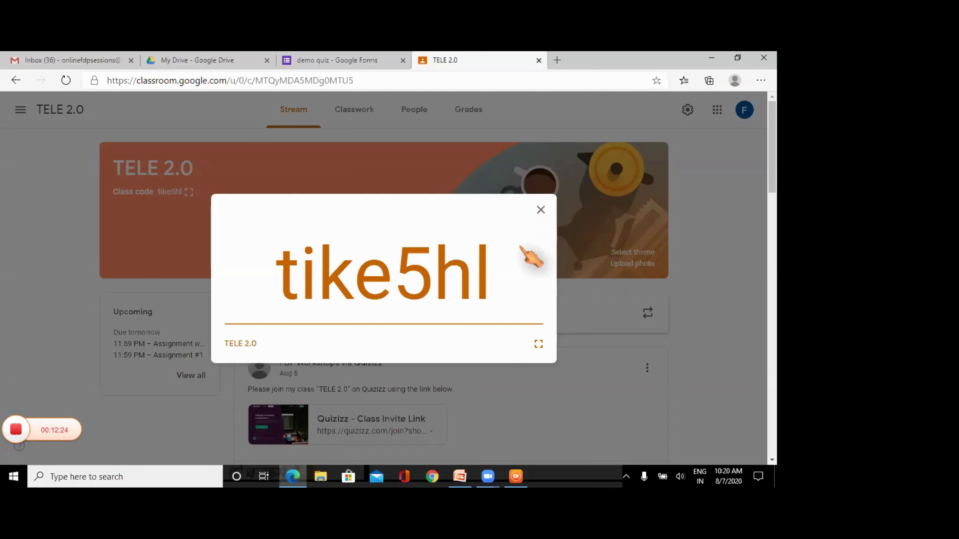
{"action": "left_click", "coordinate": [540, 210]}
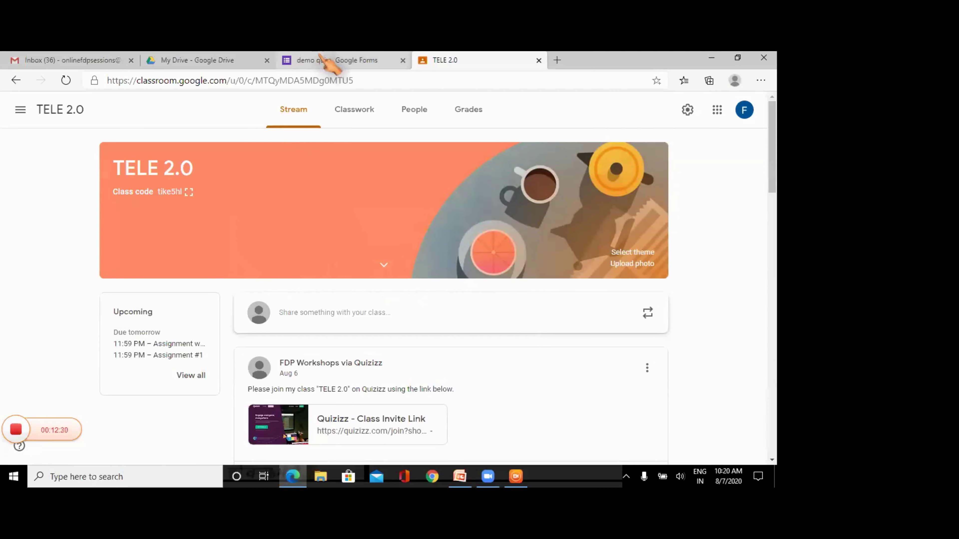
- Change the demo quiz form's untitled question to the Multiple choice grid type
{"action": "left_click", "coordinate": [327, 62]}
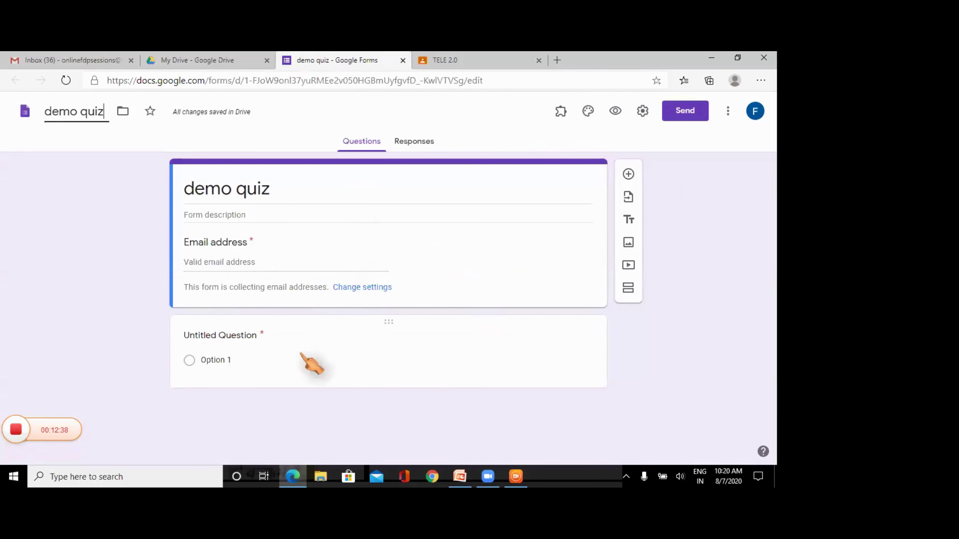
{"action": "left_click", "coordinate": [243, 335]}
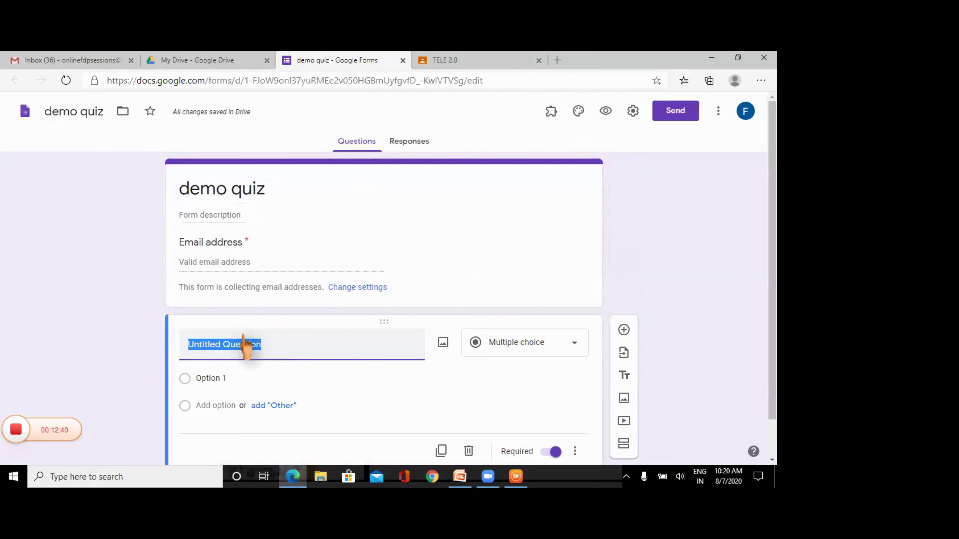
{"action": "left_click", "coordinate": [574, 344]}
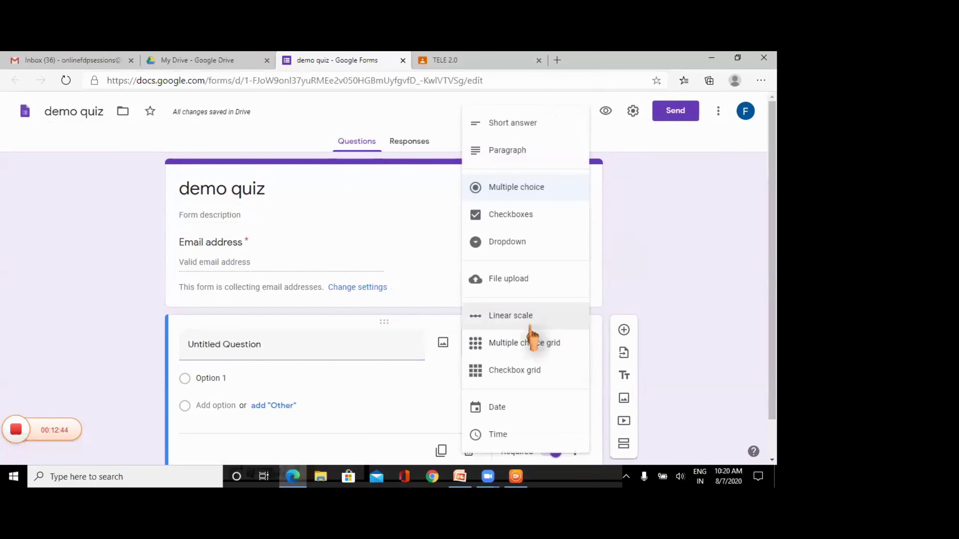
{"action": "left_click", "coordinate": [518, 344]}
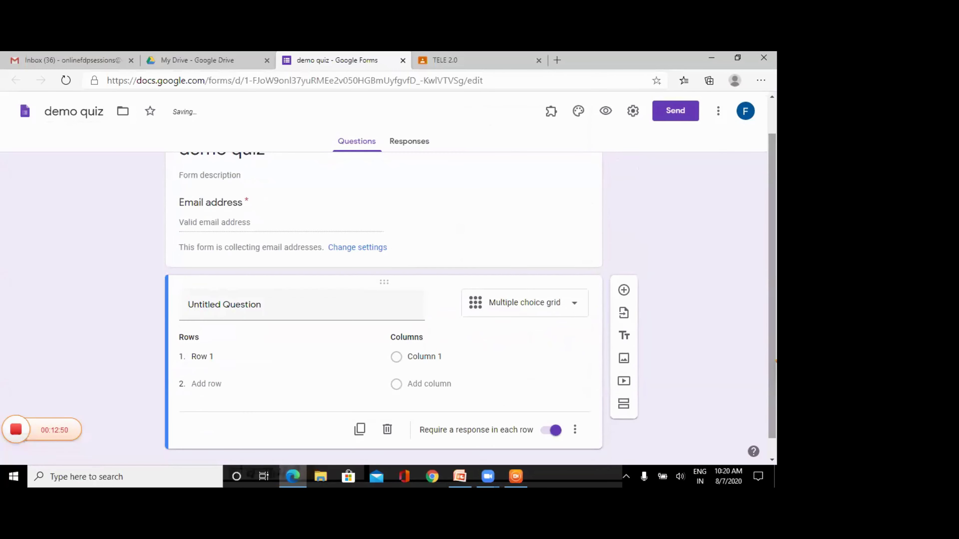
- Title the grid question 'Select the right answer.'
{"action": "left_click", "coordinate": [254, 309]}
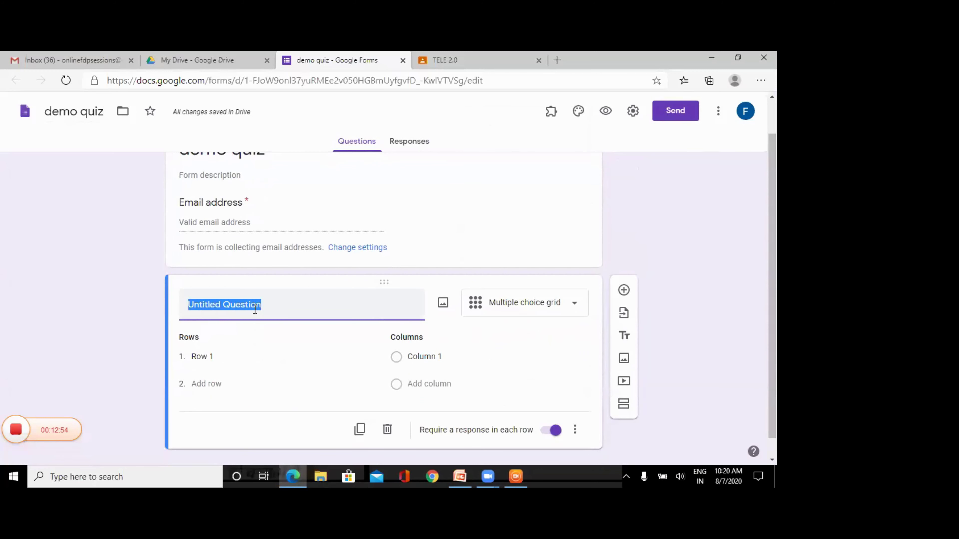
{"action": "type", "text": "Slect"}
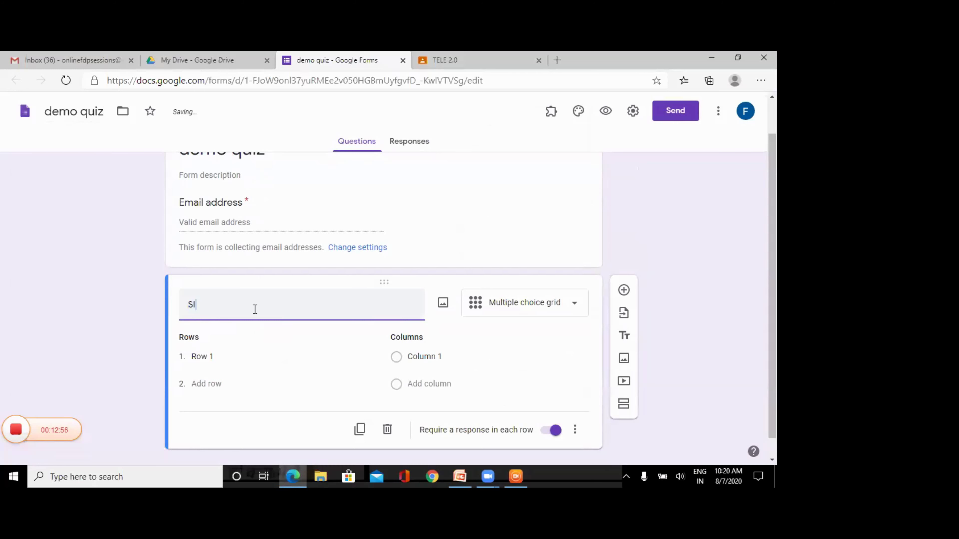
{"action": "key", "text": "BackSpace"}
{"action": "key", "text": "BackSpace"}
{"action": "key", "text": "BackSpace"}
{"action": "key", "text": "BackSpace"}
{"action": "key", "text": "BackSpace"}
{"action": "type", "text": "elect the "}
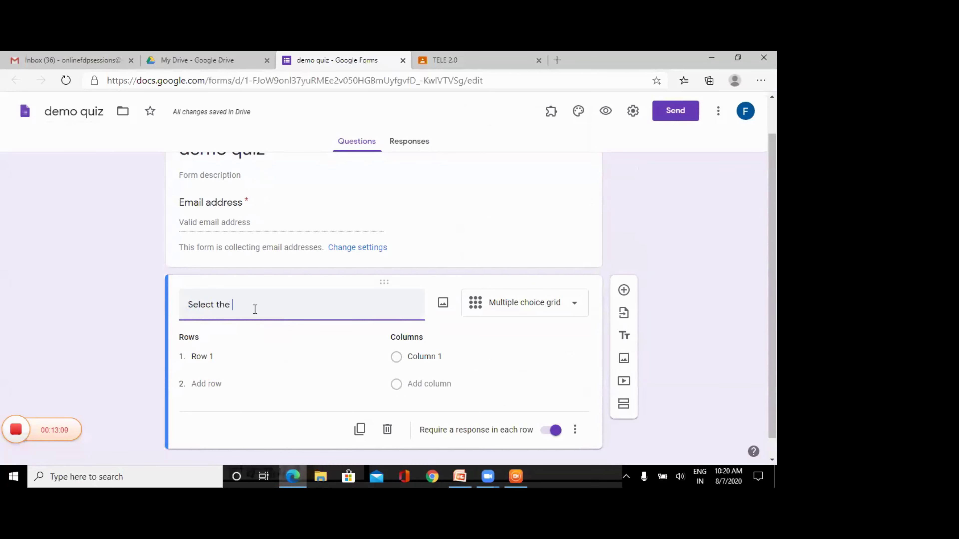
{"action": "type", "text": "right "}
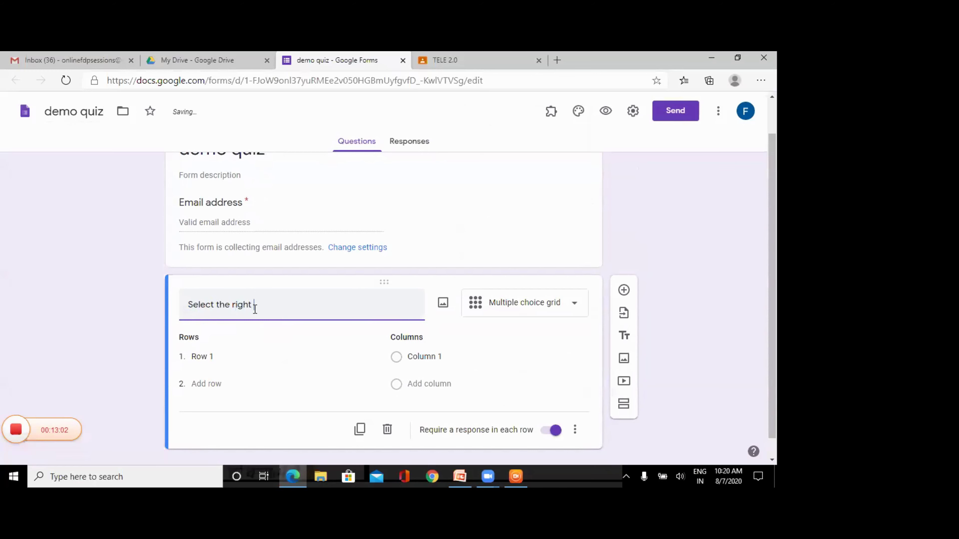
{"action": "type", "text": "answer."}
- Label the first row 'Input Device' and the first column 'Mouse'
{"action": "left_click", "coordinate": [212, 359]}
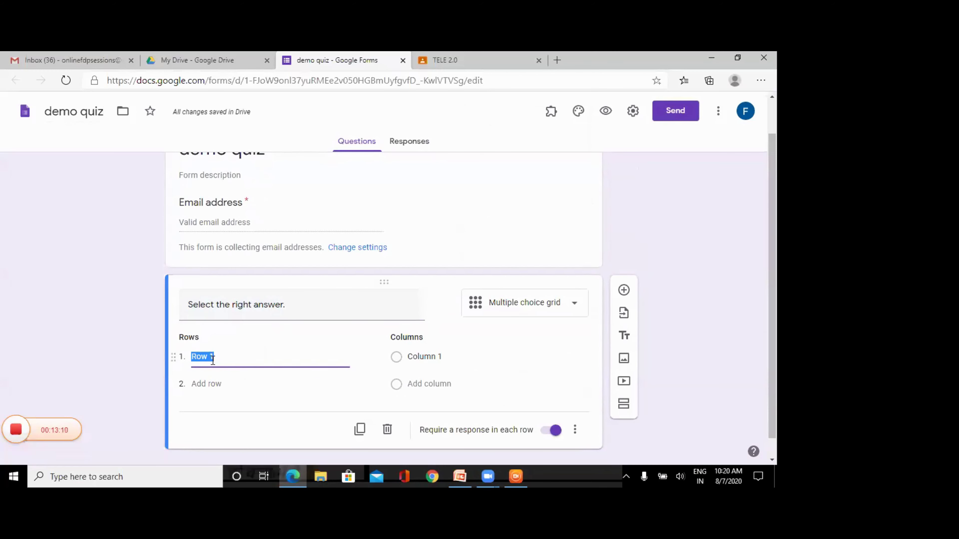
{"action": "type", "text": "Input pevice"}
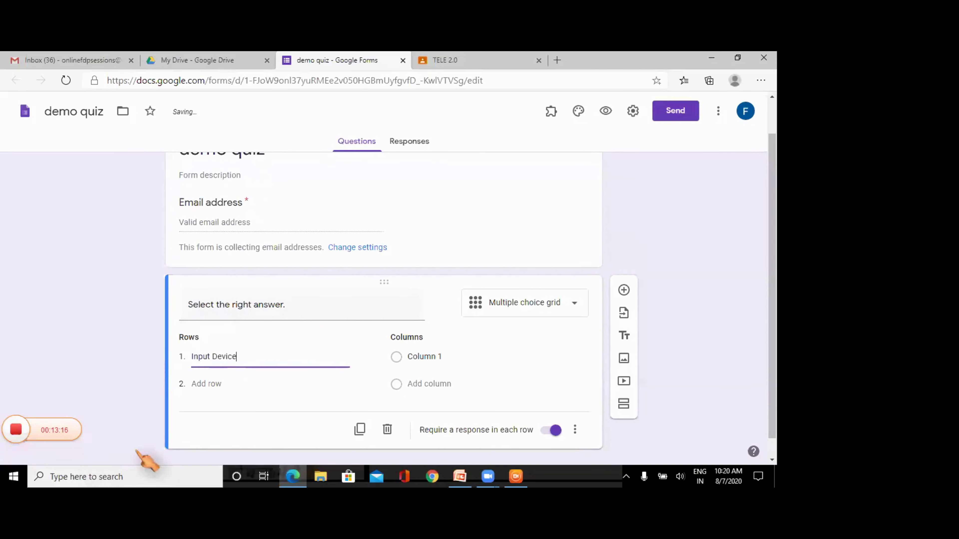
{"action": "left_click", "coordinate": [232, 382]}
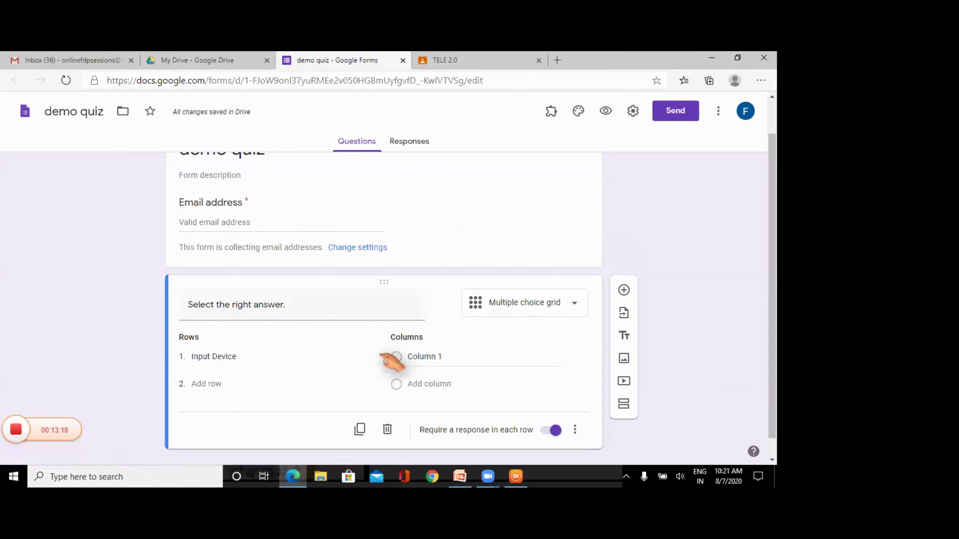
{"action": "left_click", "coordinate": [417, 353]}
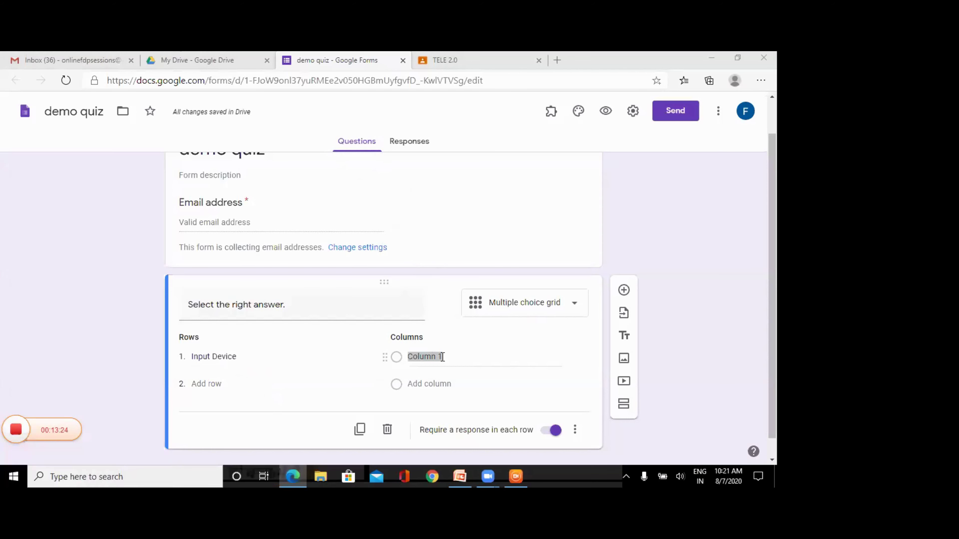
{"action": "left_click", "coordinate": [425, 356]}
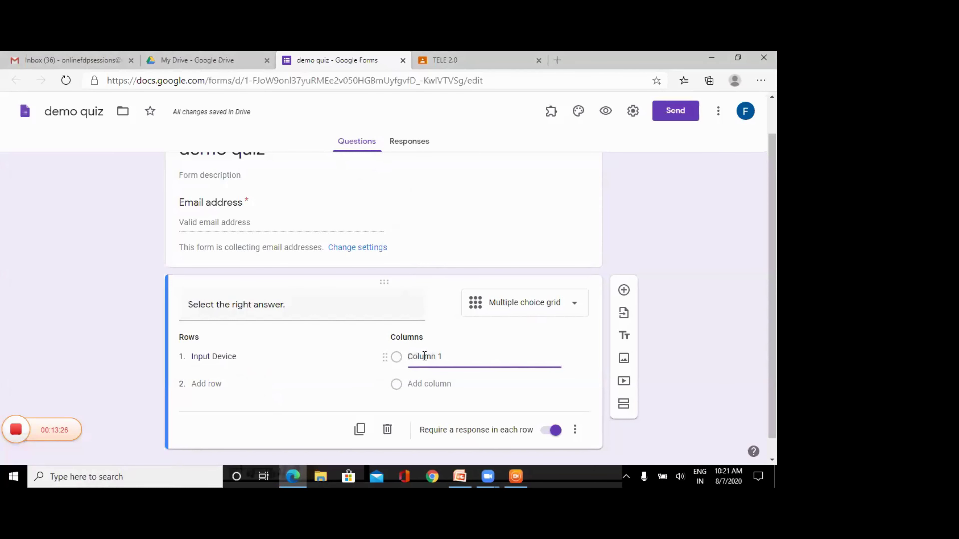
{"action": "type", "text": "Mo"}
{"action": "key", "text": "Delete"}
{"action": "key", "text": "BackSpace"}
{"action": "key", "text": "BackSpace"}
{"action": "key", "text": "BackSpace"}
{"action": "key", "text": "BackSpace"}
{"action": "key", "text": "BackSpace"}
{"action": "key", "text": "BackSpace"}
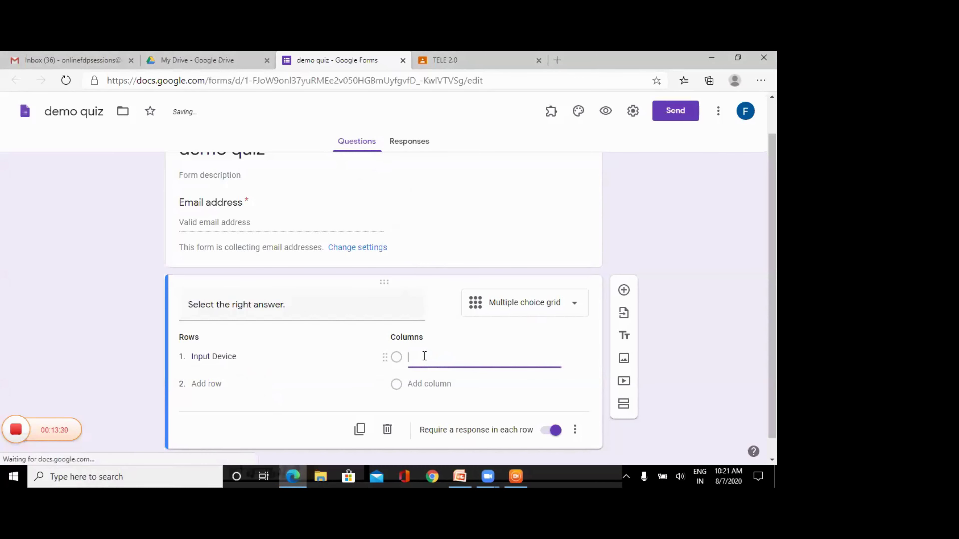
{"action": "type", "text": "Mouse"}
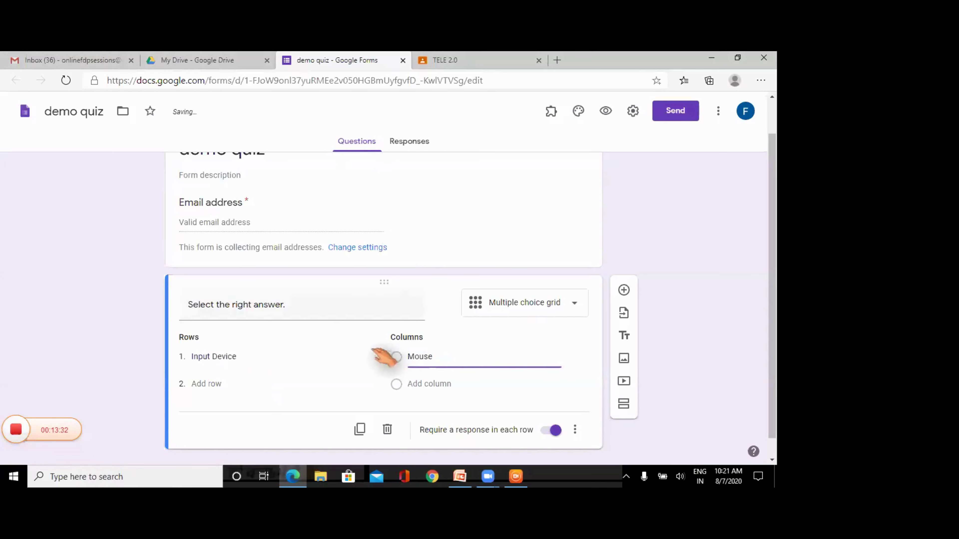
- Set the grid rows to Out Put device and Input Device, and add a Printer column
{"action": "double_click", "coordinate": [213, 384]}
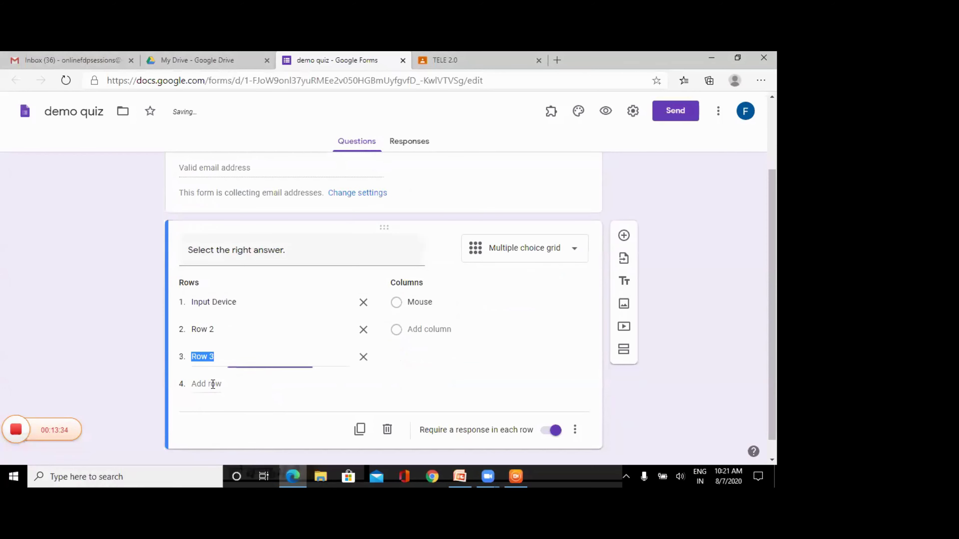
{"action": "left_click", "coordinate": [210, 326]}
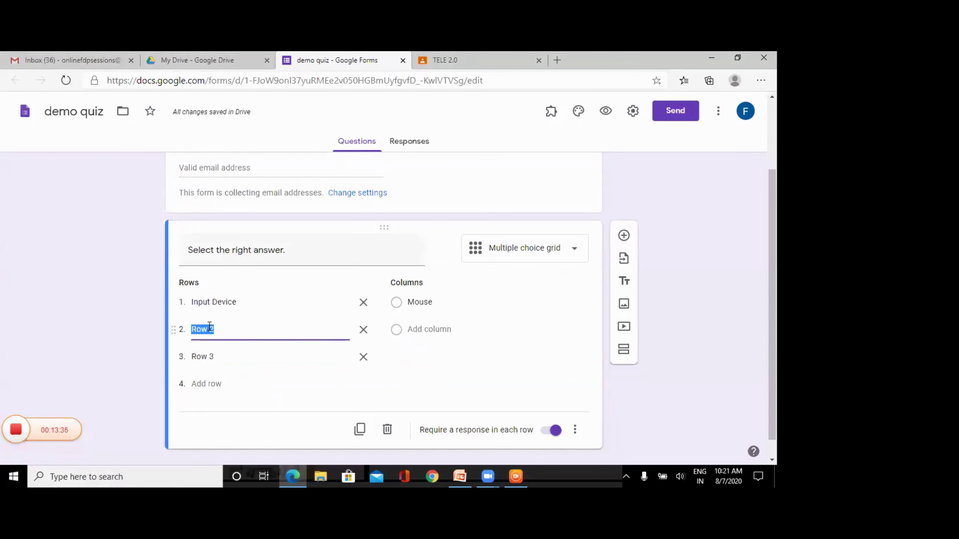
{"action": "type", "text": "P"}
{"action": "key", "text": "BackSpace"}
{"action": "type", "text": "Out Put device"}
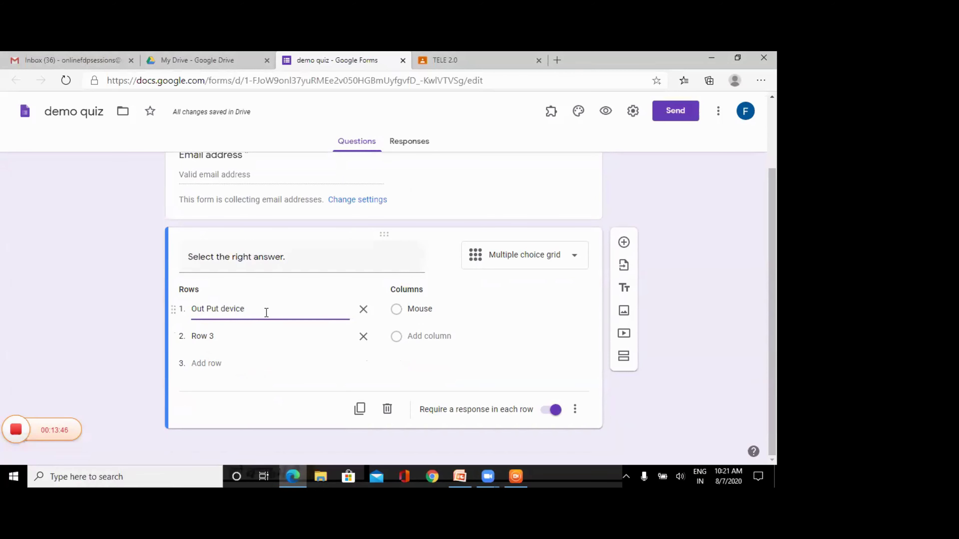
{"action": "left_click", "coordinate": [239, 335]}
{"action": "type", "text": "Input Device"}
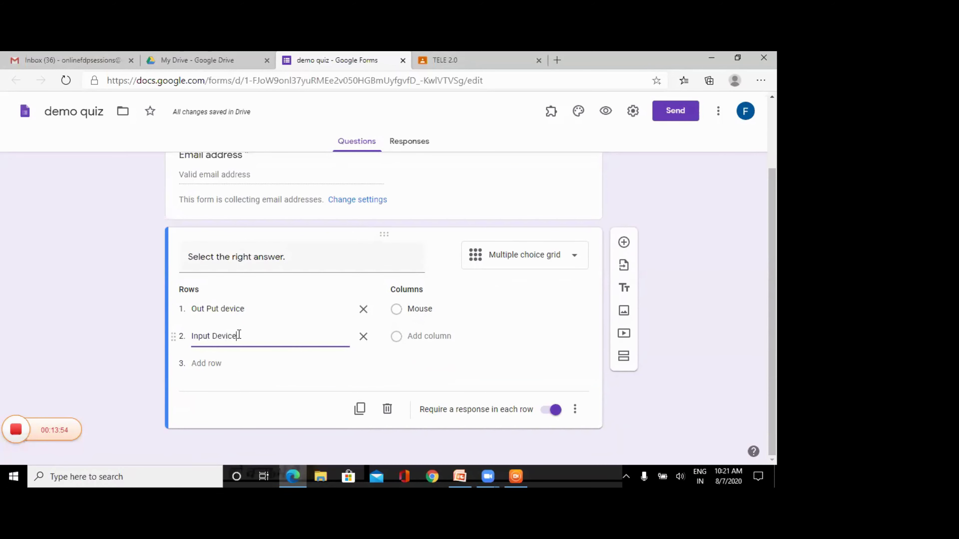
{"action": "left_click", "coordinate": [415, 337]}
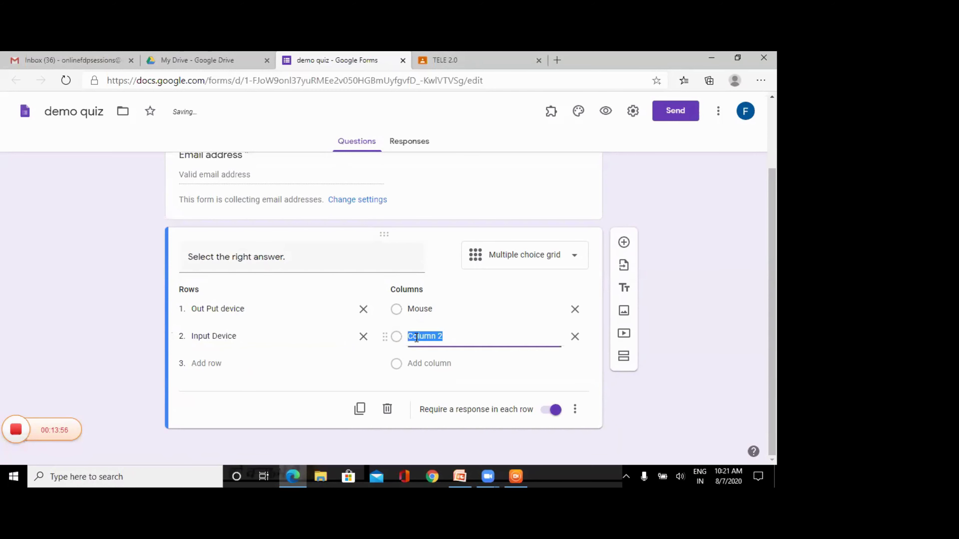
{"action": "type", "text": "Printer"}
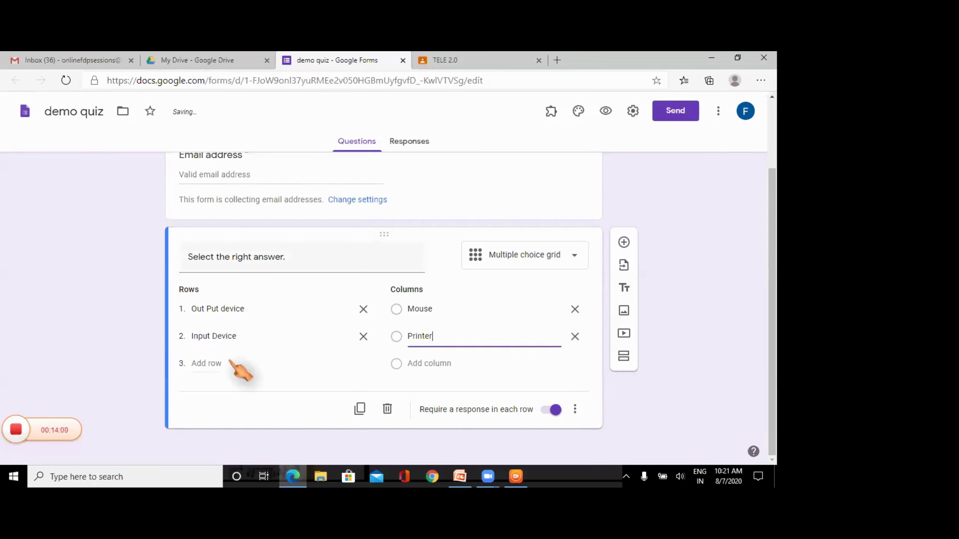
- Add a third row 'Memory' and a third column 'RAM' to the grid
{"action": "left_click", "coordinate": [205, 363]}
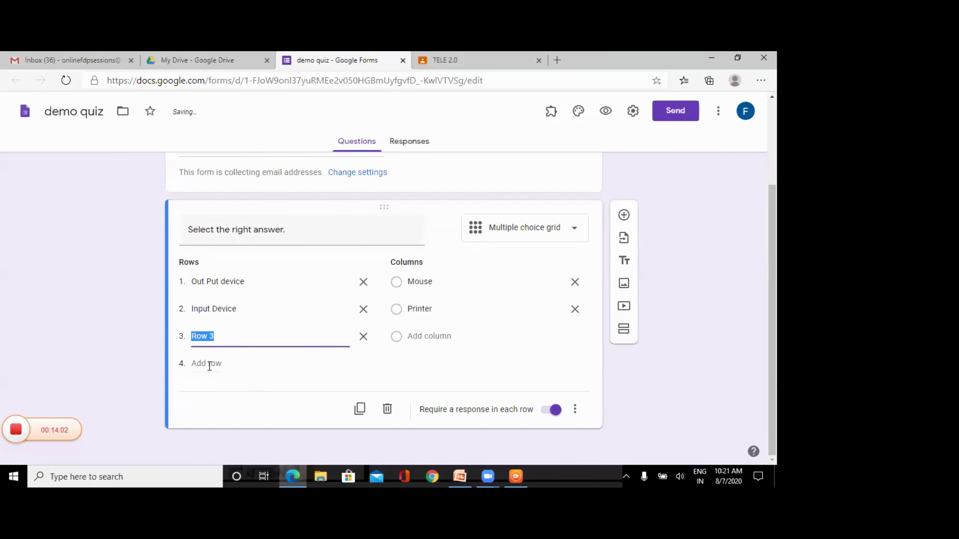
{"action": "left_click", "coordinate": [210, 366]}
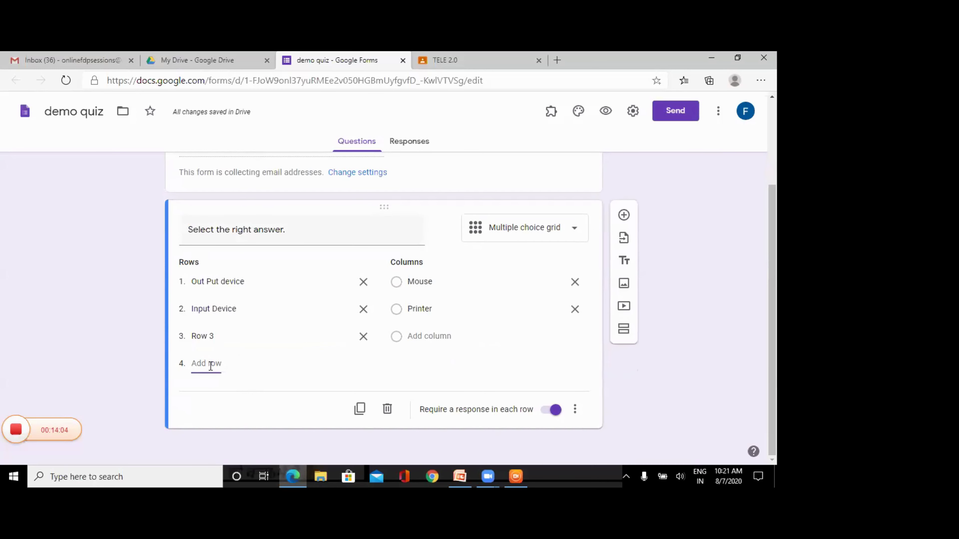
{"action": "left_click", "coordinate": [205, 338]}
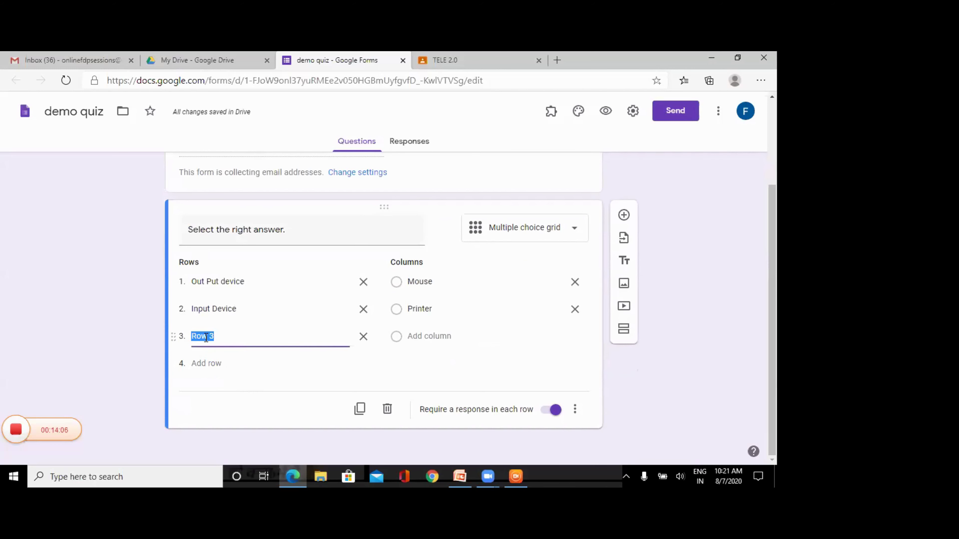
{"action": "type", "text": "Memory"}
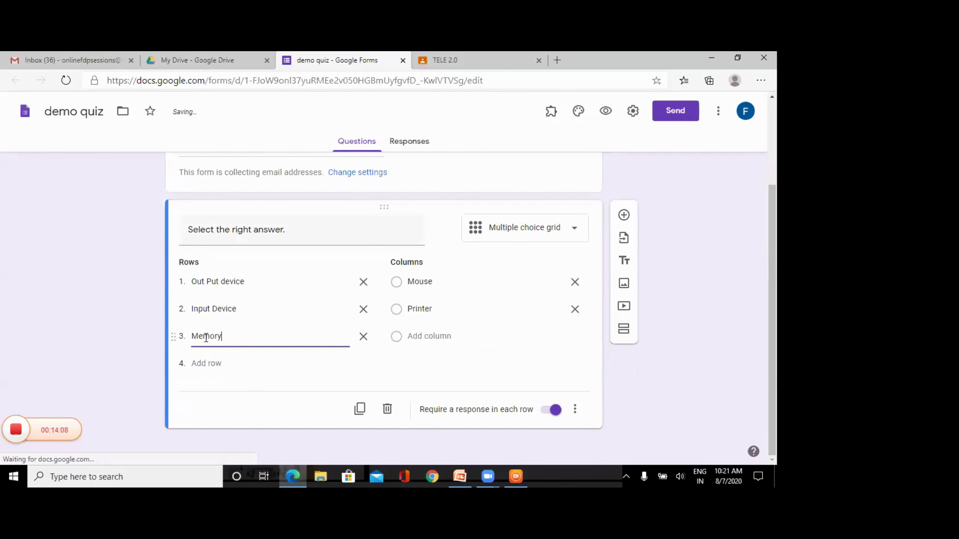
{"action": "left_click", "coordinate": [444, 336]}
{"action": "type", "text": "RAM"}
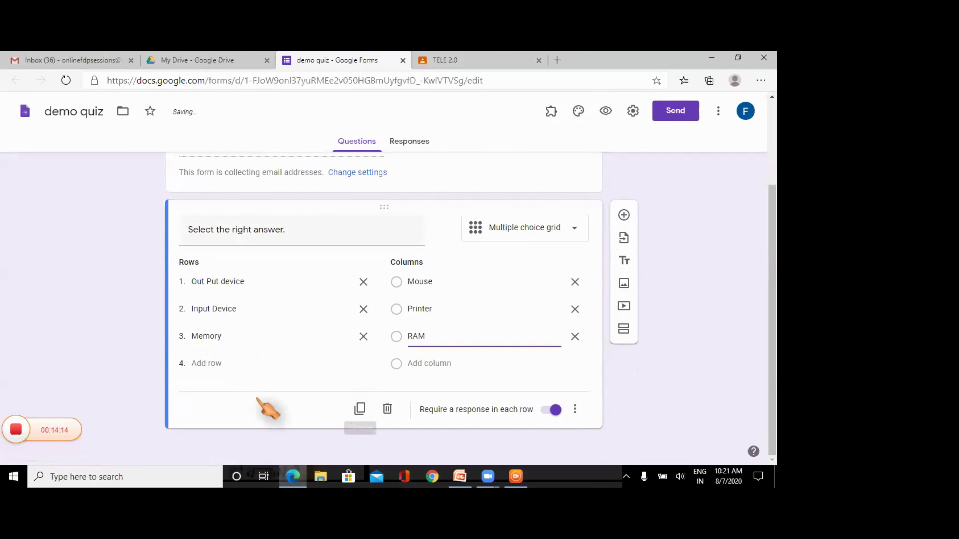
- In Settings, turn off response receipts, enable Make this a quiz, and save
{"action": "left_click", "coordinate": [633, 111]}
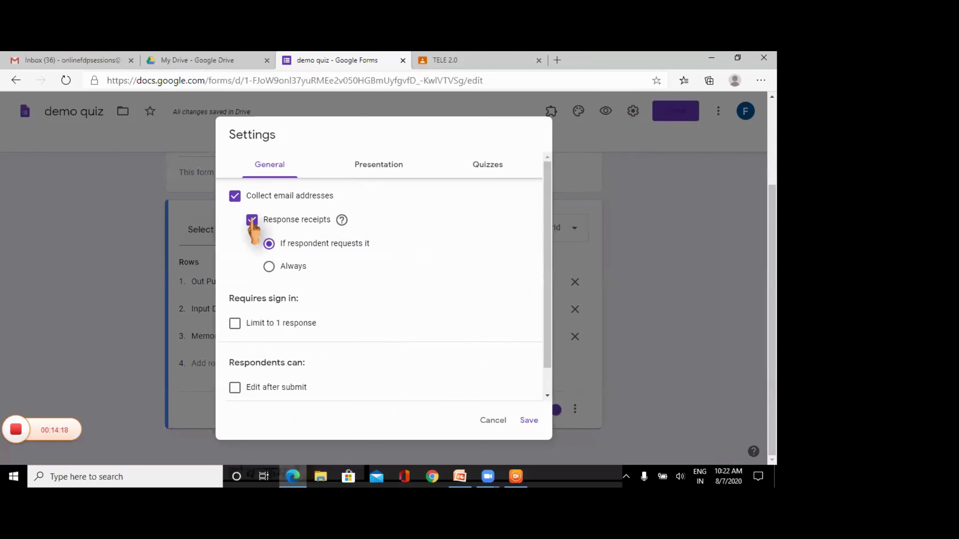
{"action": "left_click", "coordinate": [252, 220]}
{"action": "left_click", "coordinate": [488, 166]}
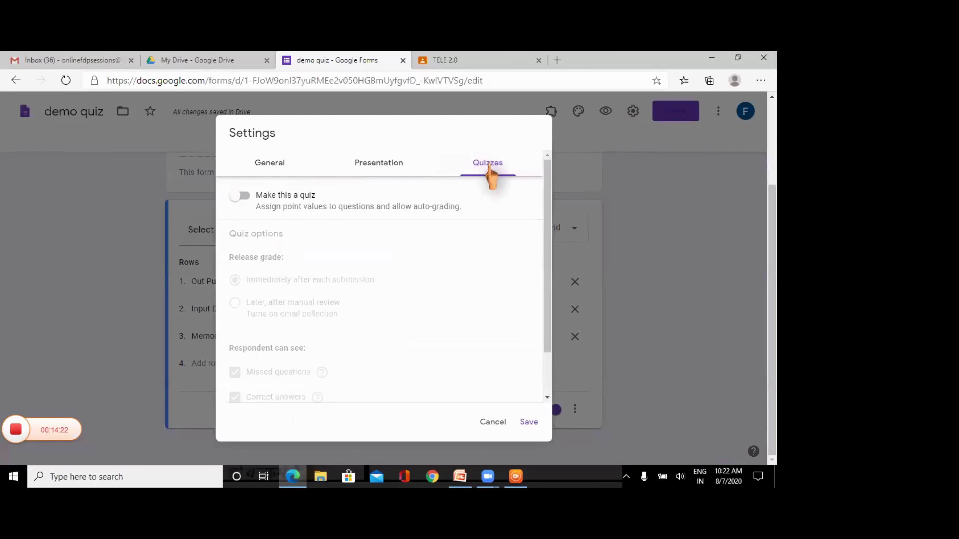
{"action": "left_click", "coordinate": [242, 195]}
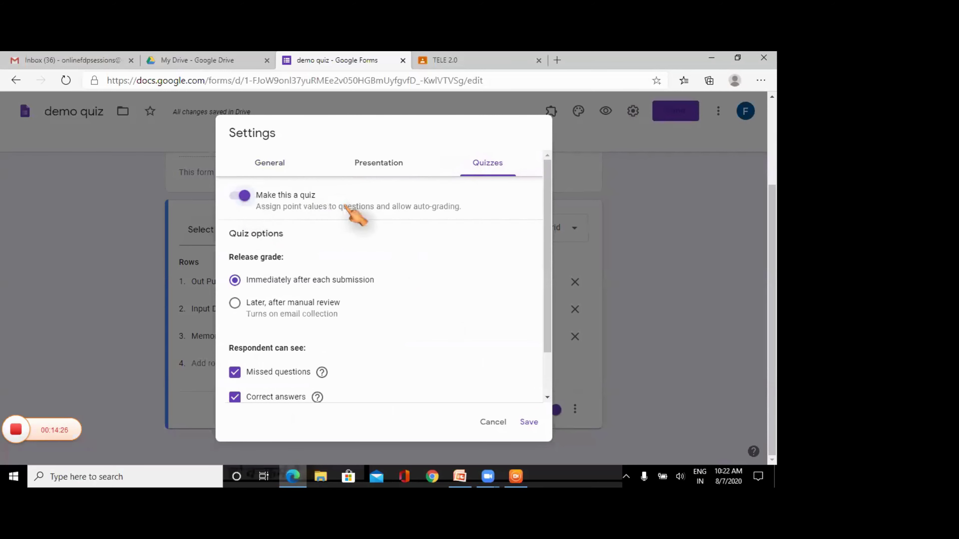
{"action": "left_click", "coordinate": [528, 422]}
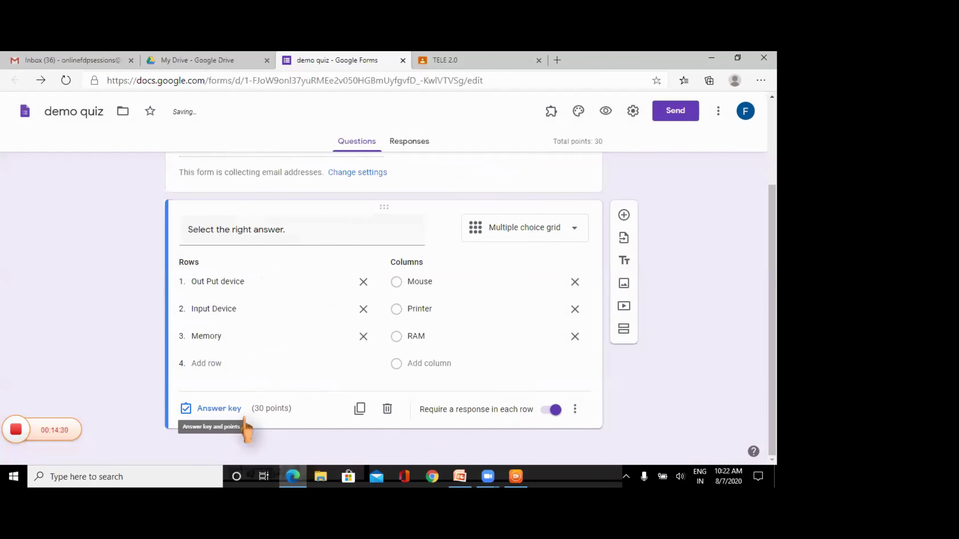
- In the grid's answer key, mark Printer, Mouse and RAM correct at 1 point each
{"action": "left_click", "coordinate": [219, 408]}
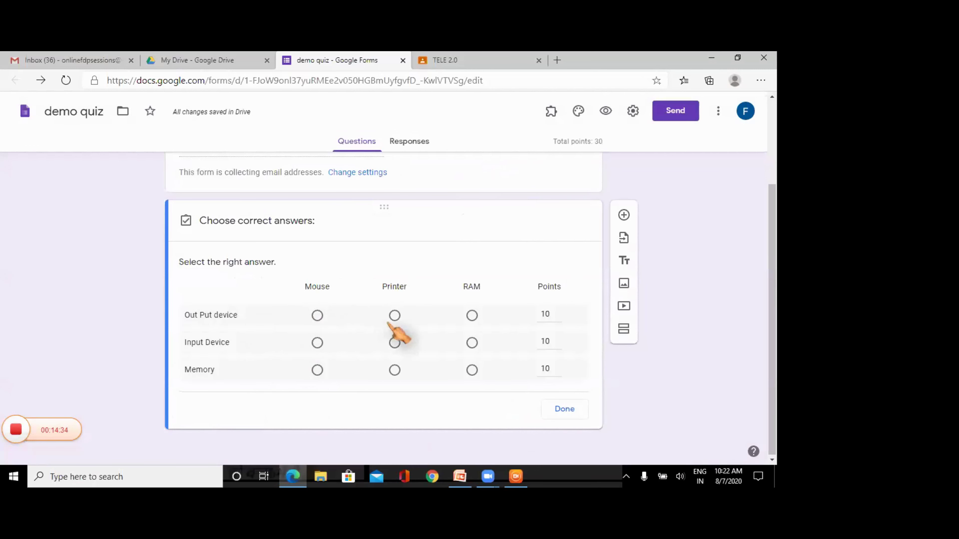
{"action": "left_click", "coordinate": [394, 315]}
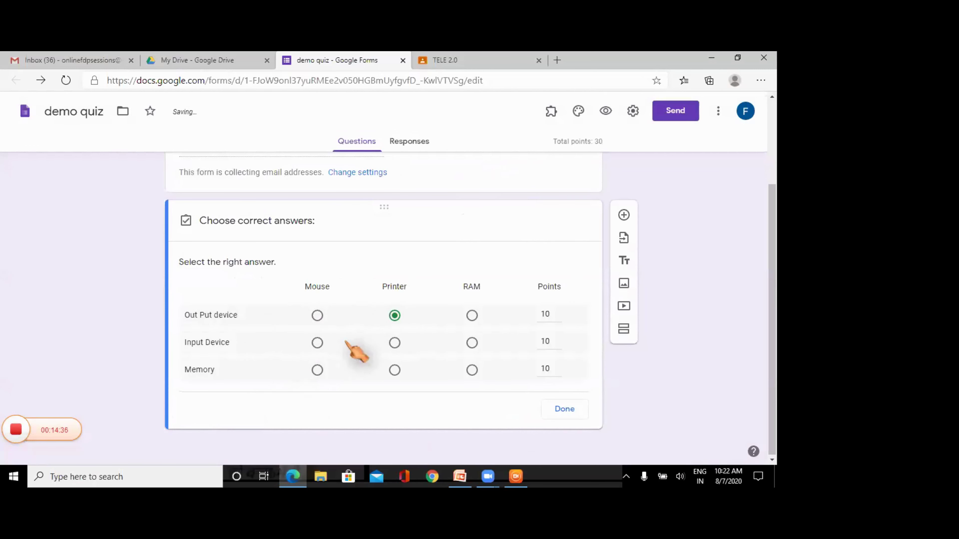
{"action": "left_click", "coordinate": [317, 342]}
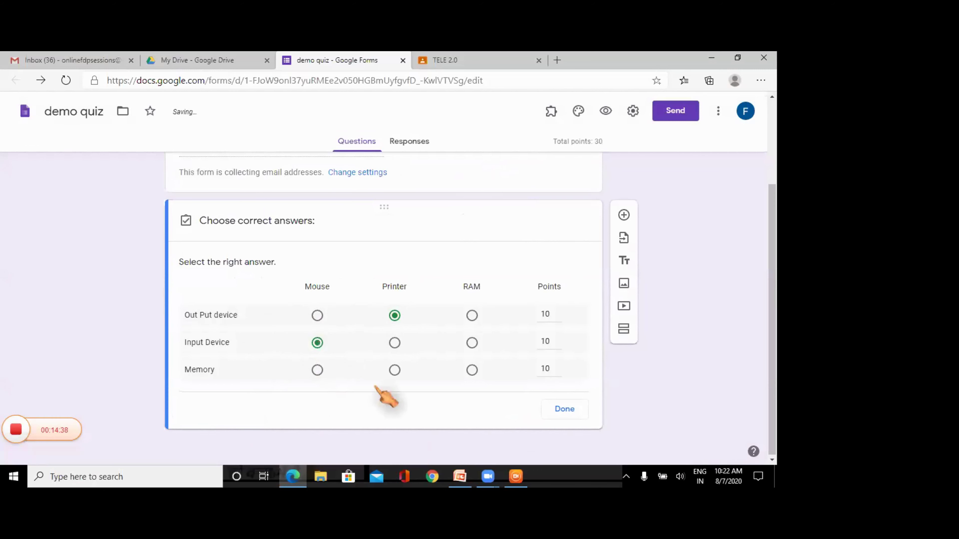
{"action": "left_click", "coordinate": [470, 371]}
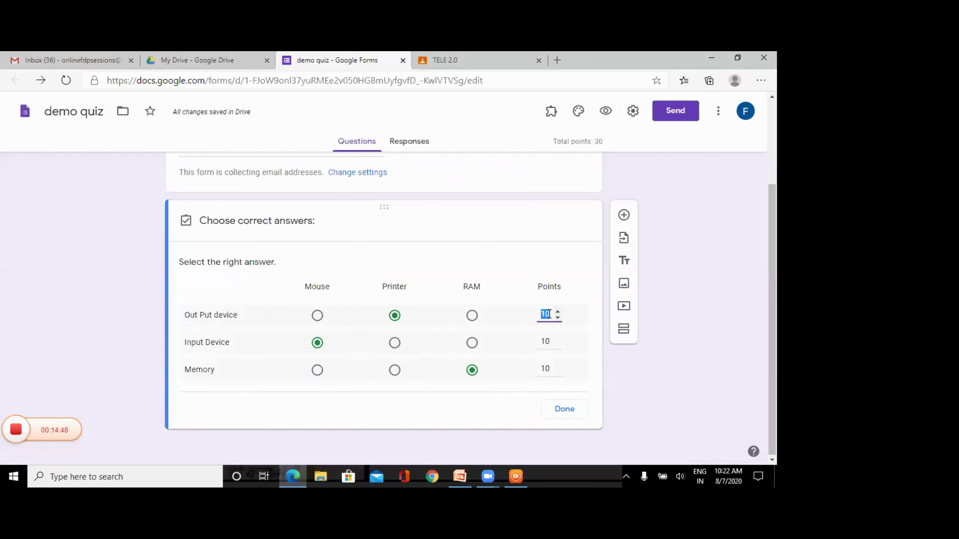
{"action": "key", "text": "BackSpace"}
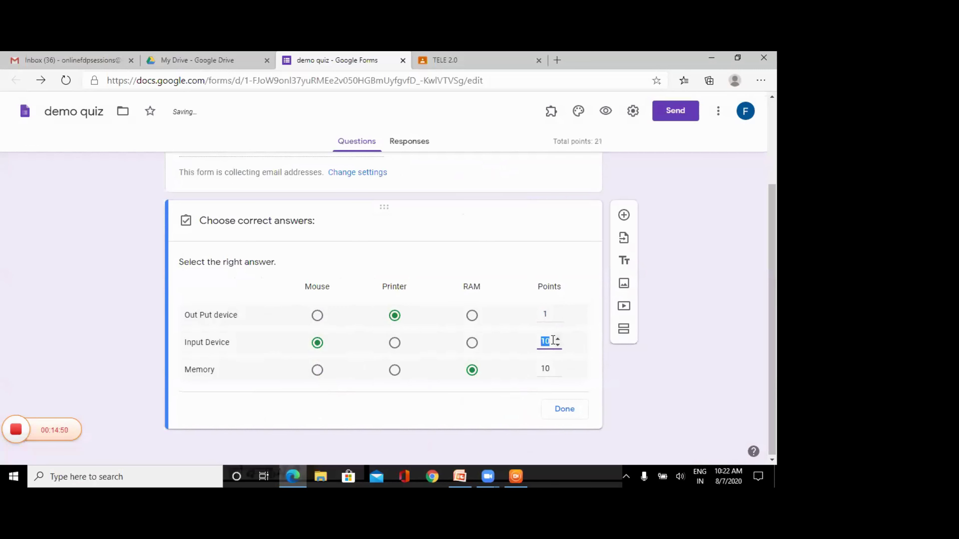
{"action": "left_click", "coordinate": [550, 367]}
{"action": "key", "text": "BackSpace"}
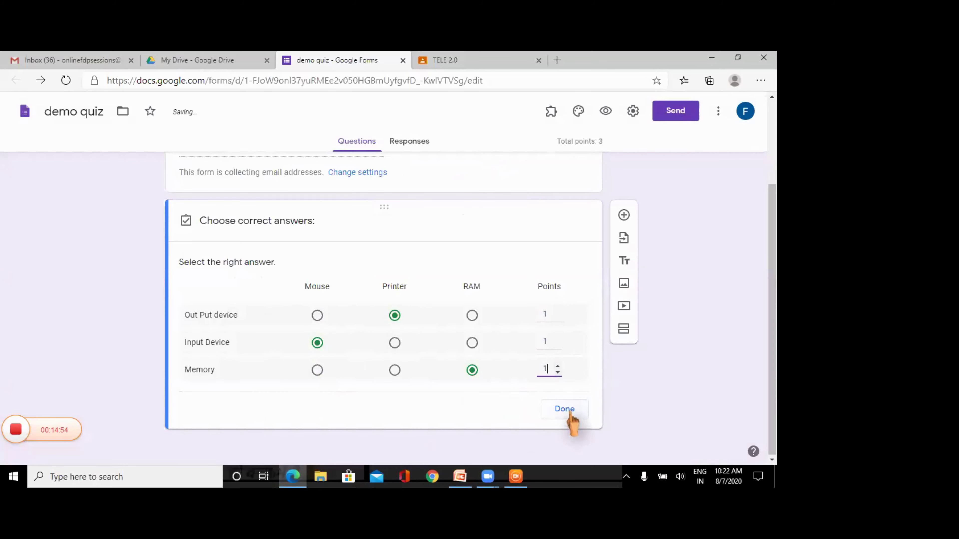
{"action": "left_click", "coordinate": [570, 412]}
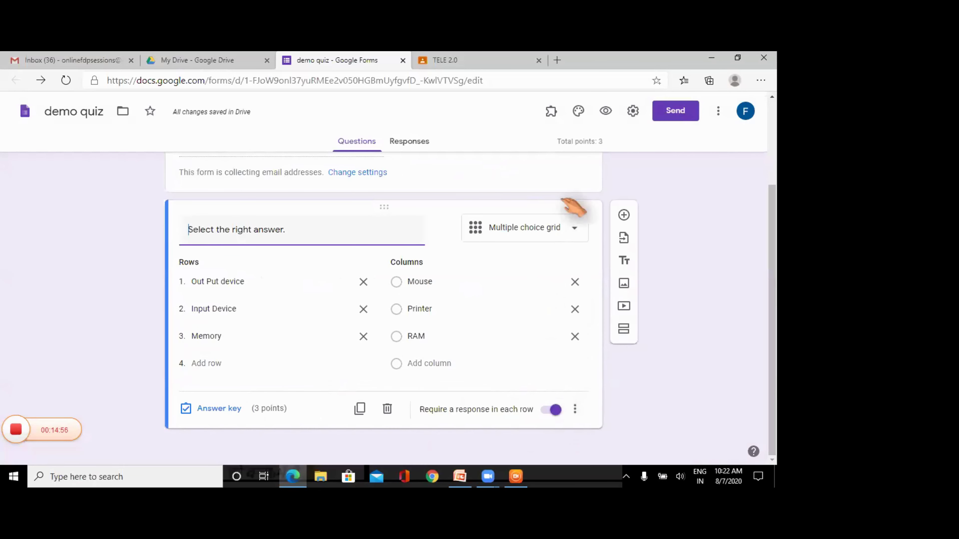
{"action": "left_click", "coordinate": [605, 112]}
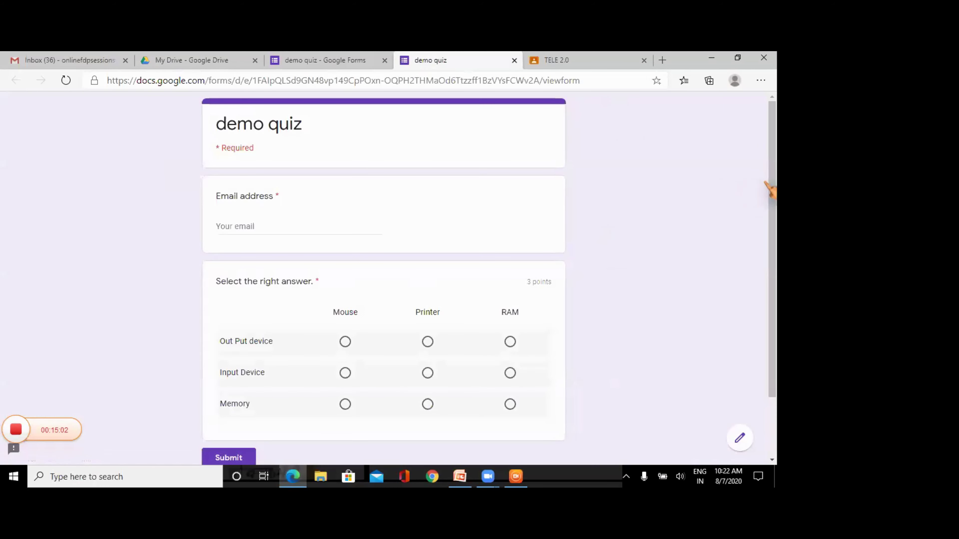
{"action": "left_click_drag", "start_coordinate": [772, 186], "coordinate": [773, 244]}
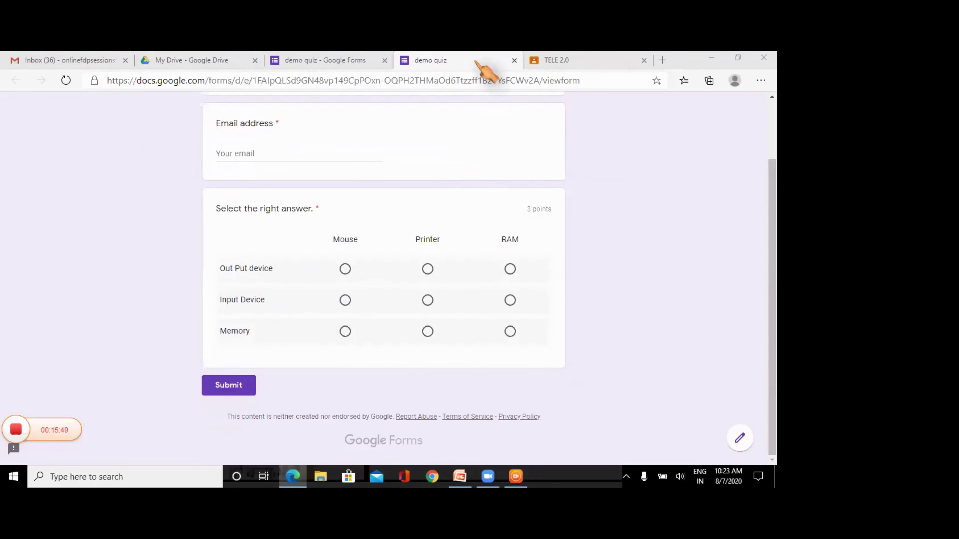
{"action": "left_click", "coordinate": [514, 61]}
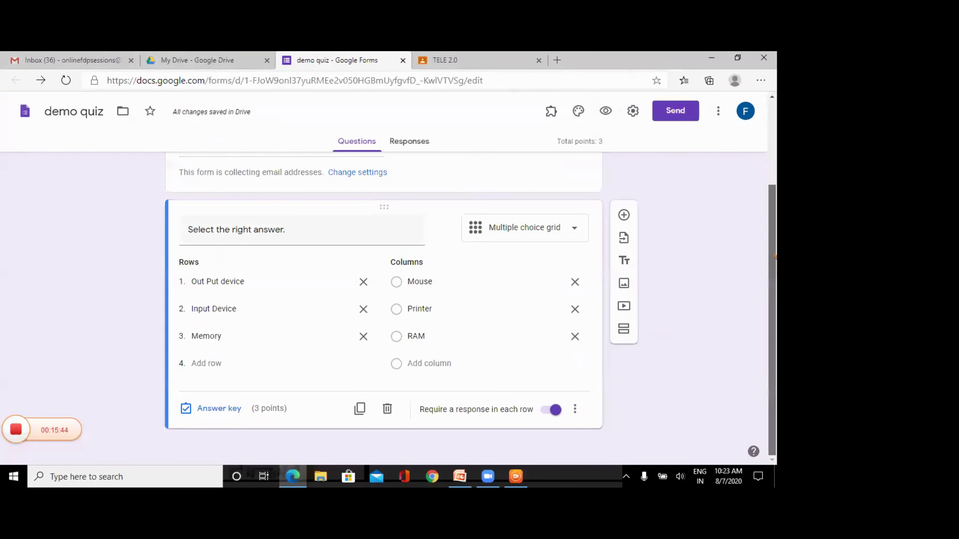
- Add a blank question, then duplicate the device grid and make the copy a Checkbox grid
{"action": "left_click", "coordinate": [624, 215]}
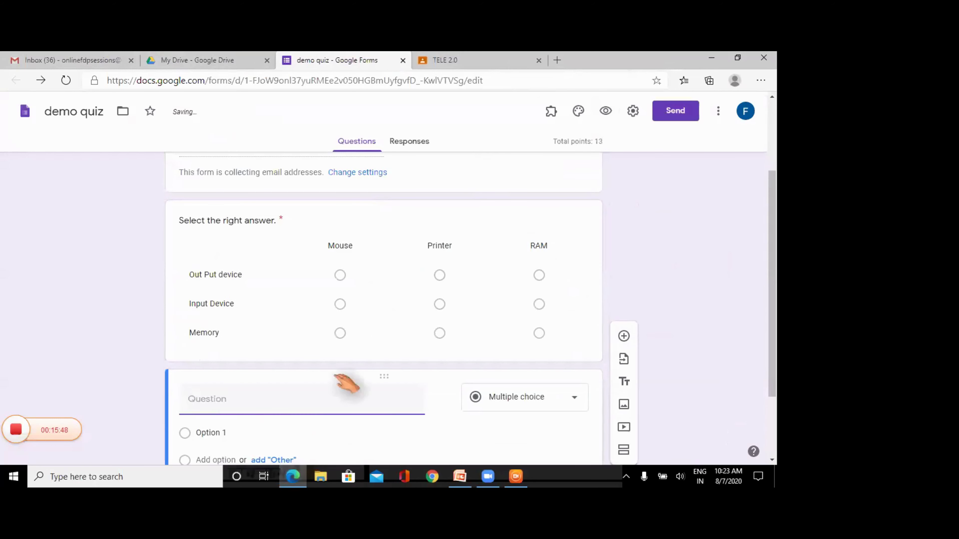
{"action": "mouse_move", "coordinate": [376, 397]}
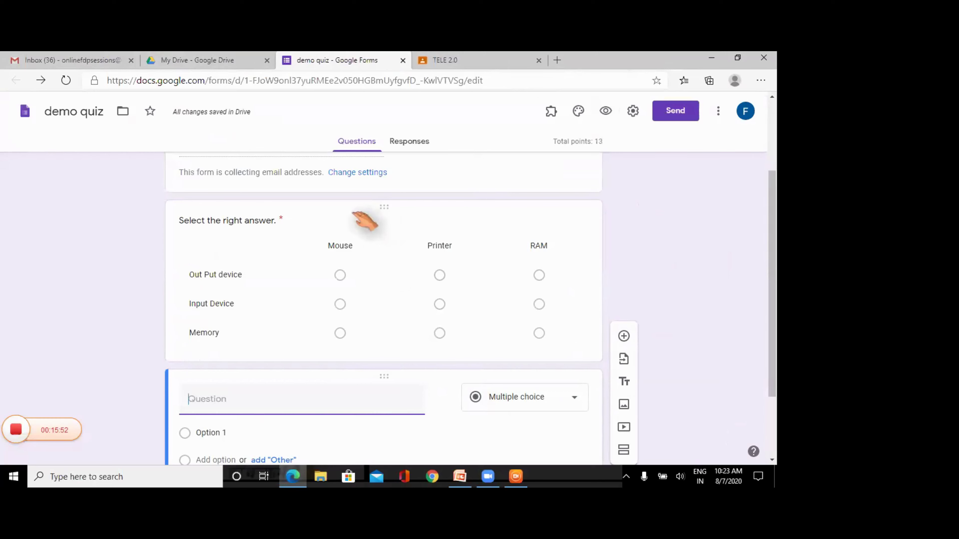
{"action": "left_click", "coordinate": [363, 219]}
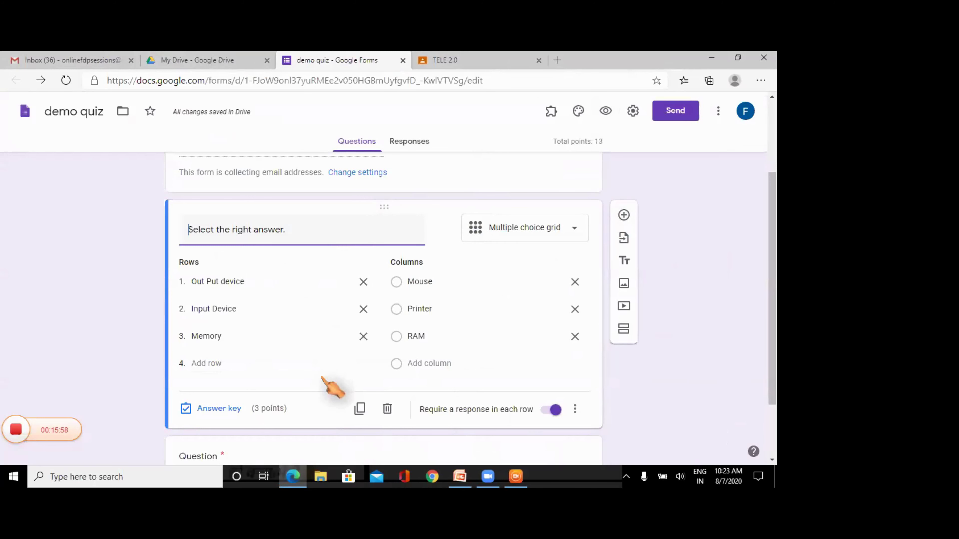
{"action": "left_click", "coordinate": [360, 409]}
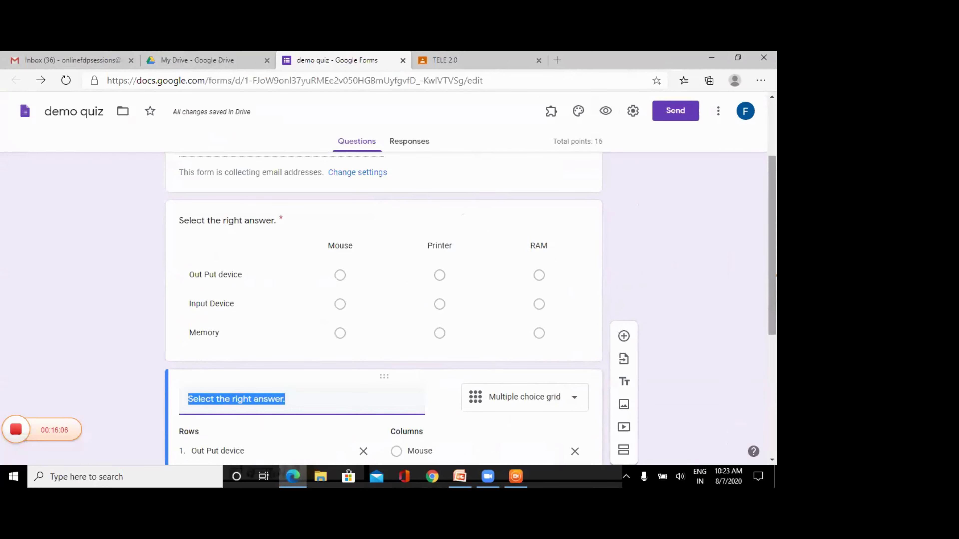
{"action": "scroll", "coordinate": [772, 283], "scroll_direction": "down", "scroll_amount": 3}
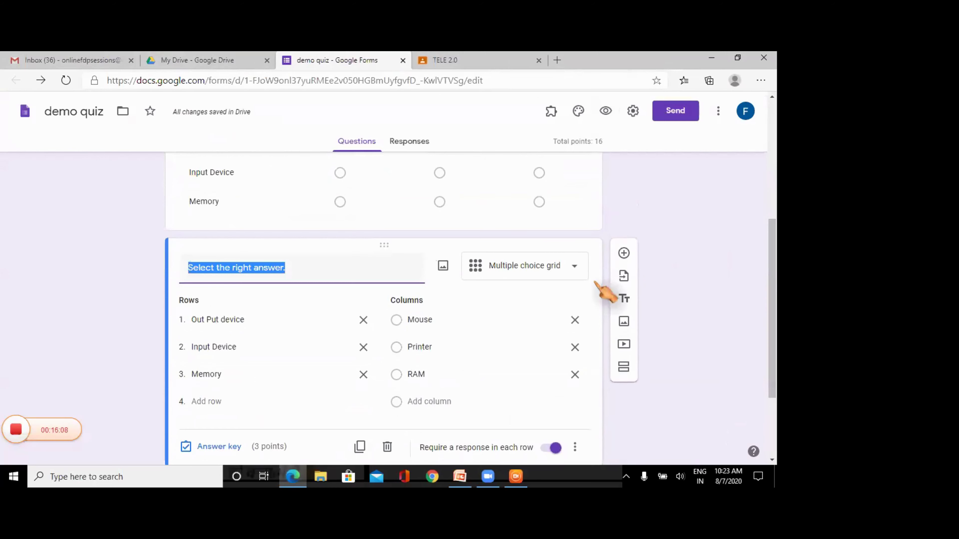
{"action": "left_click", "coordinate": [549, 266]}
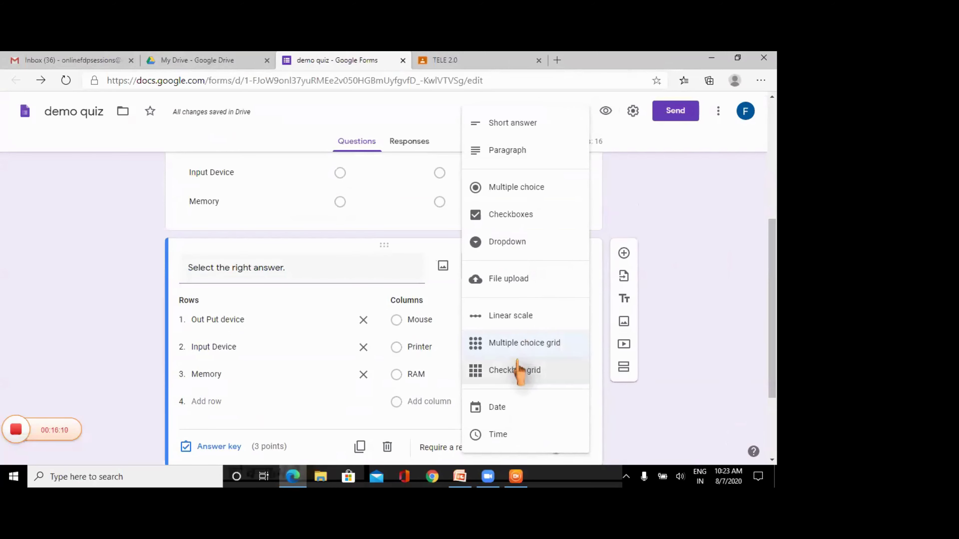
{"action": "left_click", "coordinate": [516, 369]}
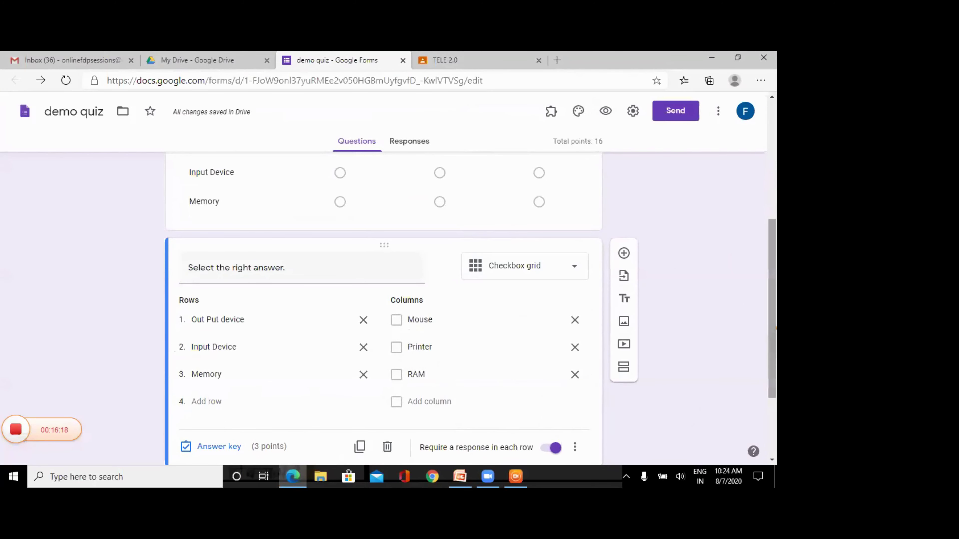
{"action": "left_click_drag", "start_coordinate": [772, 327], "coordinate": [772, 383]}
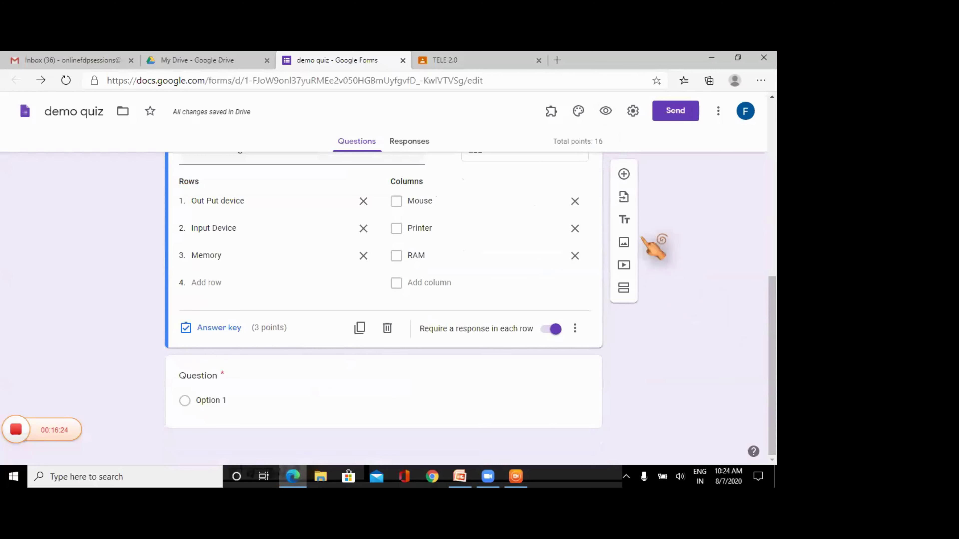
- Make the blank question below the checkbox grid a Date question
{"action": "left_click", "coordinate": [624, 175]}
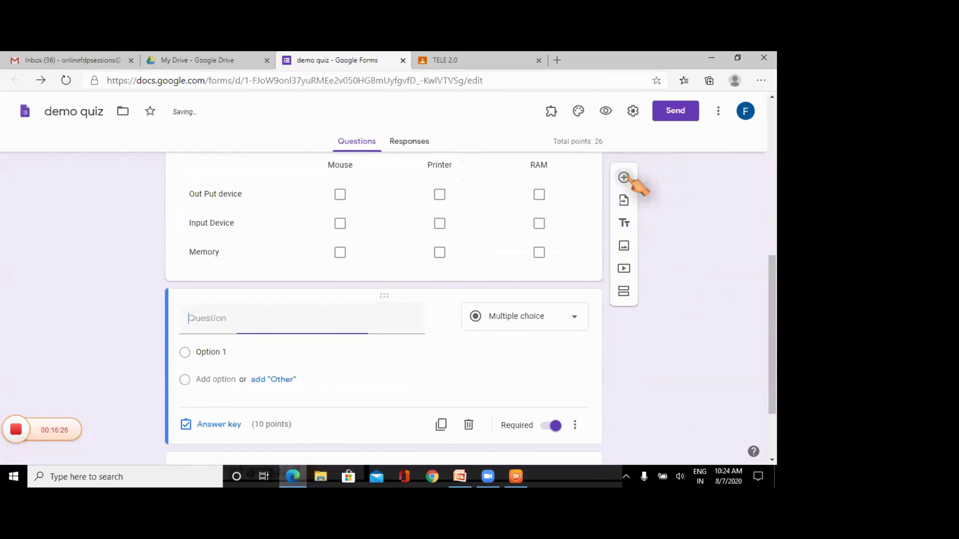
{"action": "left_click", "coordinate": [573, 316]}
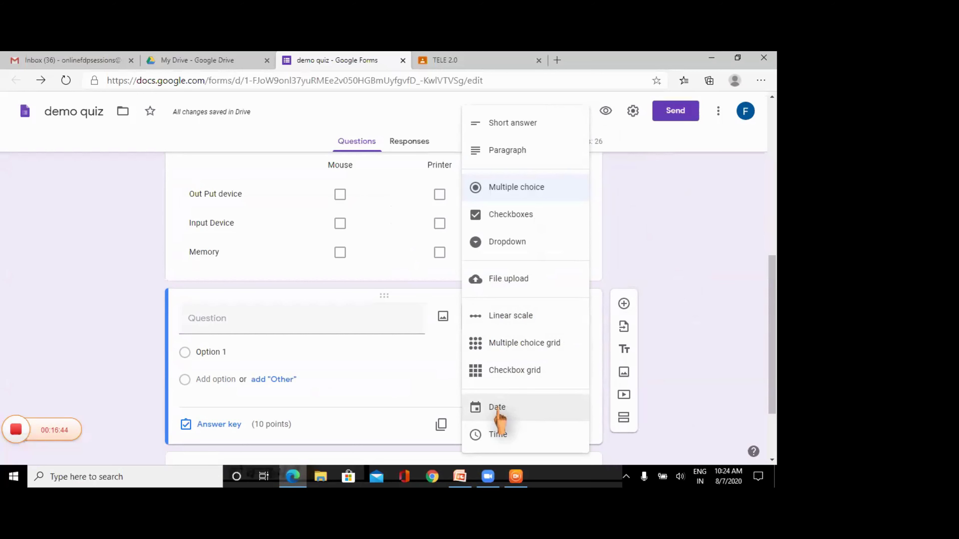
{"action": "left_click", "coordinate": [497, 413]}
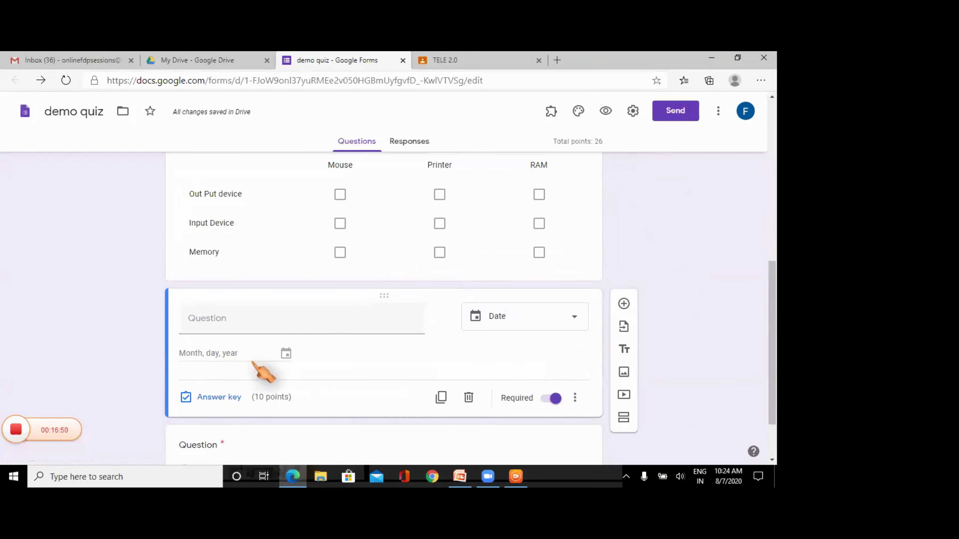
- Add another question below the Date question and set its type to Time
{"action": "left_click", "coordinate": [624, 304]}
{"action": "left_click", "coordinate": [518, 396]}
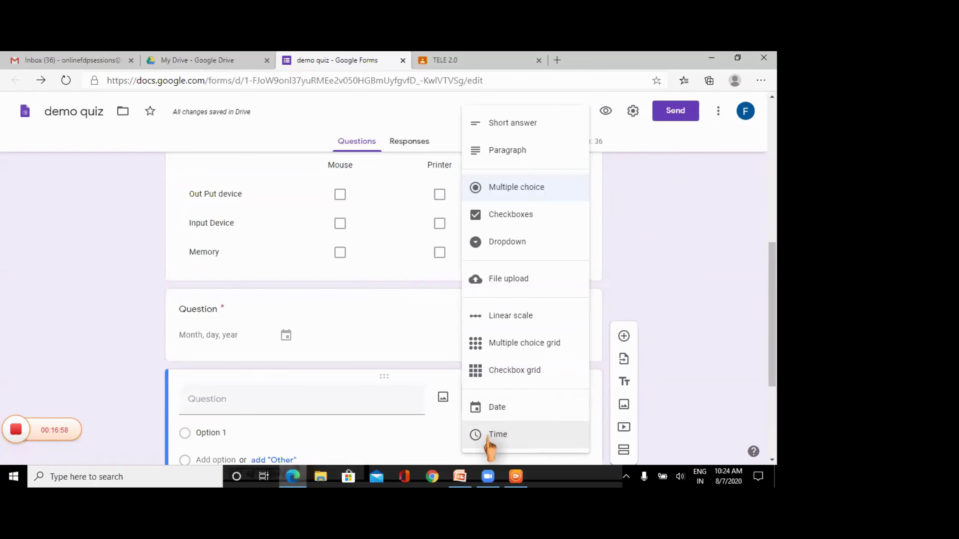
{"action": "left_click", "coordinate": [498, 437]}
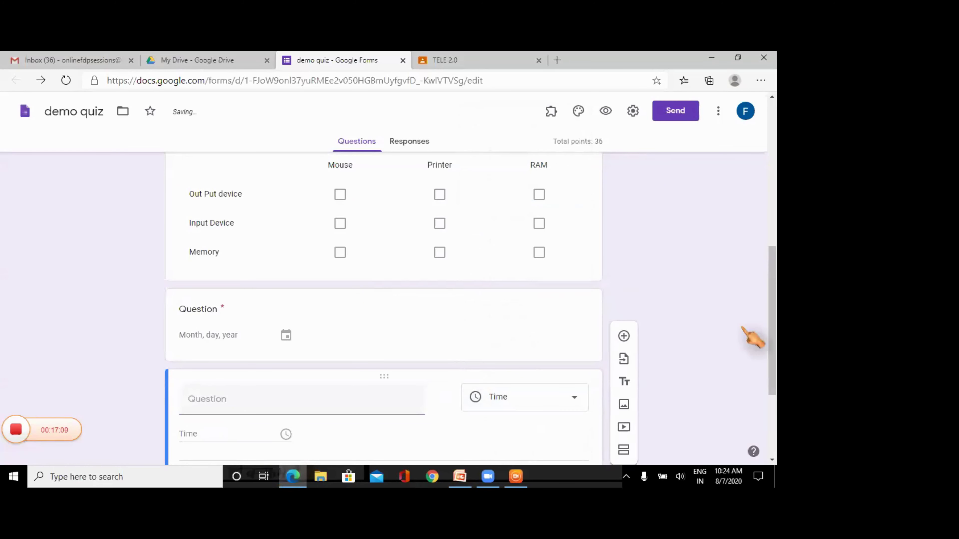
{"action": "scroll", "coordinate": [770, 298], "scroll_direction": "up", "scroll_amount": 10}
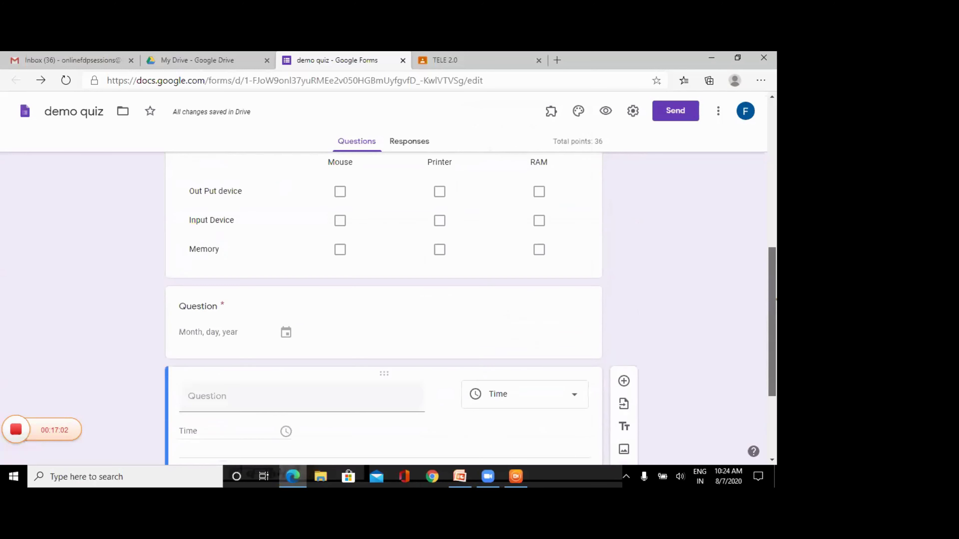
{"action": "scroll", "coordinate": [767, 206], "scroll_direction": "up", "scroll_amount": 3}
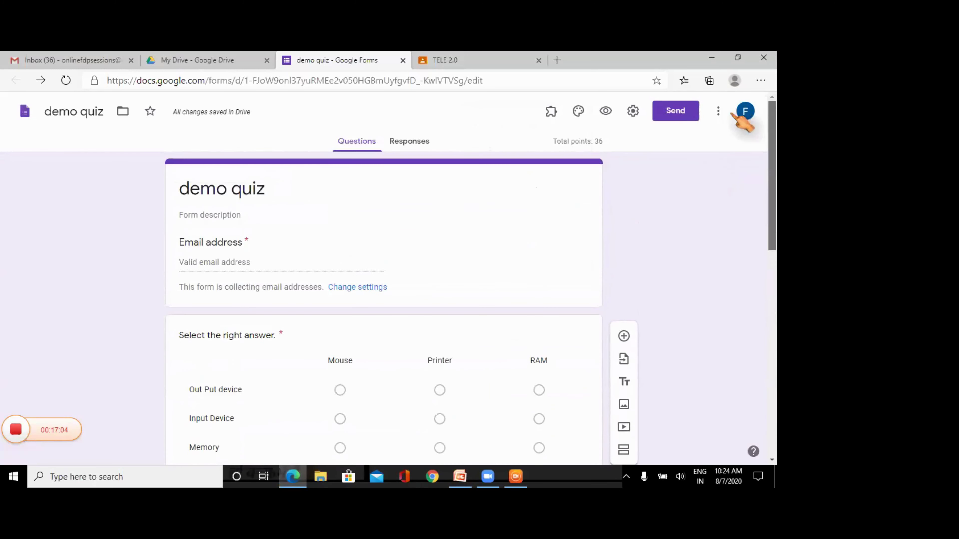
{"action": "scroll", "coordinate": [698, 136], "scroll_direction": "down", "scroll_amount": 10}
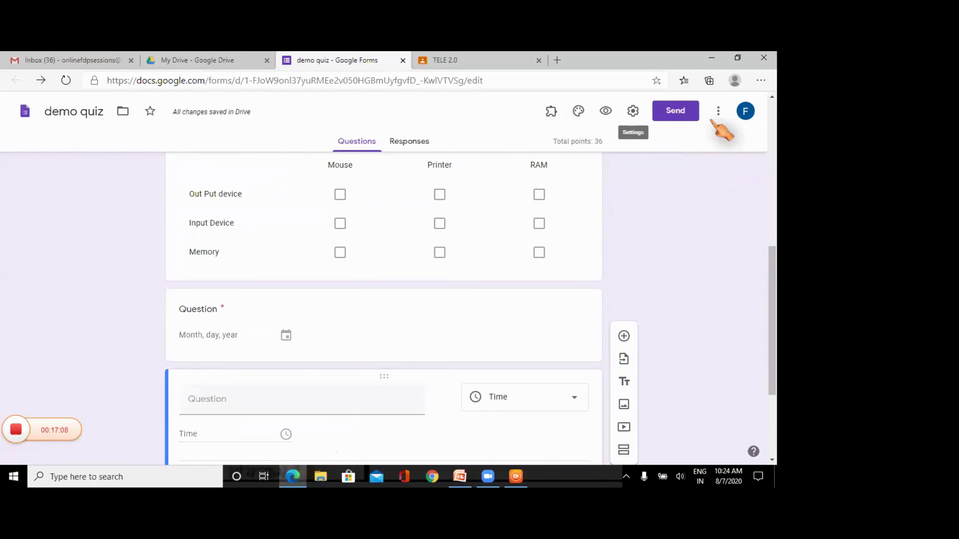
{"action": "left_click", "coordinate": [606, 111]}
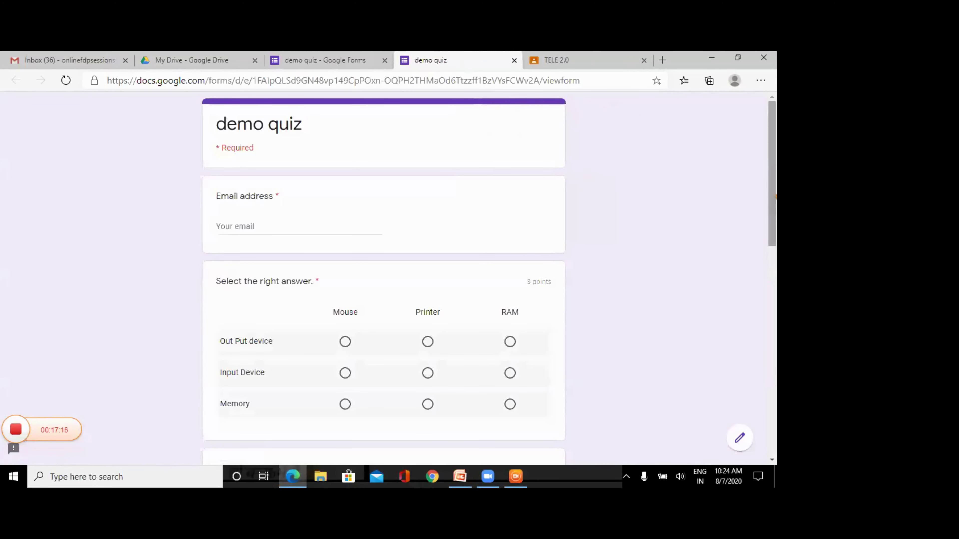
{"action": "scroll", "coordinate": [384, 280], "scroll_direction": "down", "scroll_amount": 7}
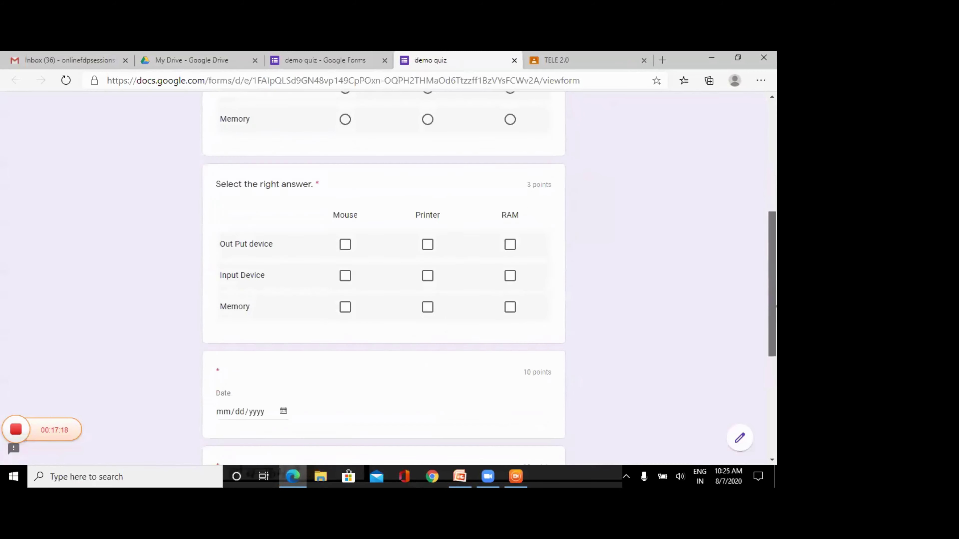
{"action": "scroll", "coordinate": [384, 279], "scroll_direction": "down", "scroll_amount": 1}
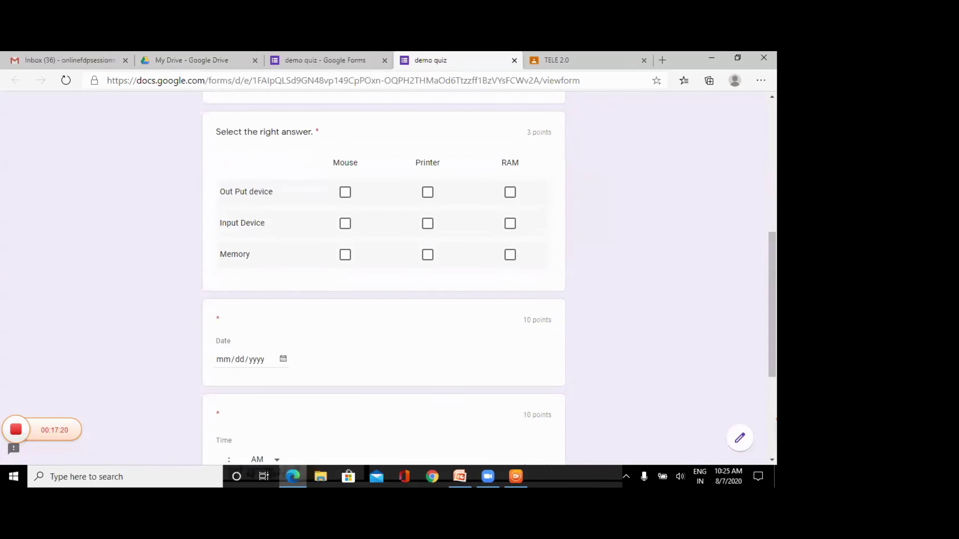
{"action": "left_click_drag", "start_coordinate": [773, 369], "coordinate": [774, 398]}
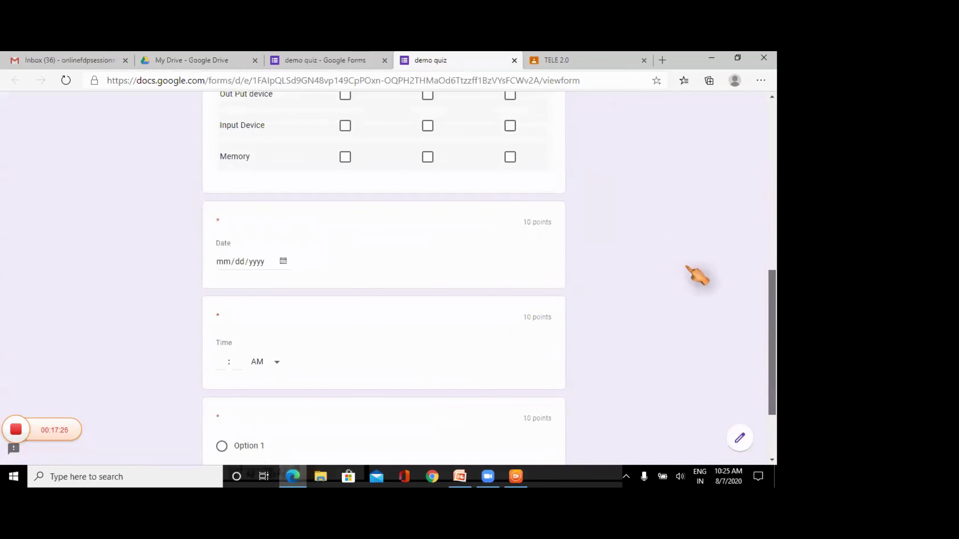
{"action": "scroll", "coordinate": [695, 274], "scroll_direction": "up", "scroll_amount": 5}
{"action": "scroll", "coordinate": [696, 274], "scroll_direction": "up", "scroll_amount": 3}
{"action": "scroll", "coordinate": [696, 274], "scroll_direction": "down", "scroll_amount": 4}
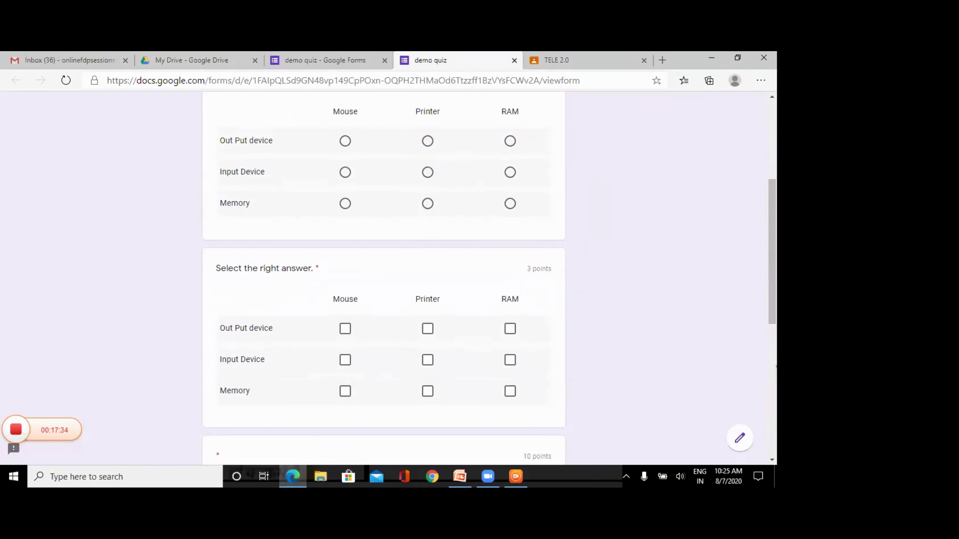
{"action": "left_click", "coordinate": [773, 389]}
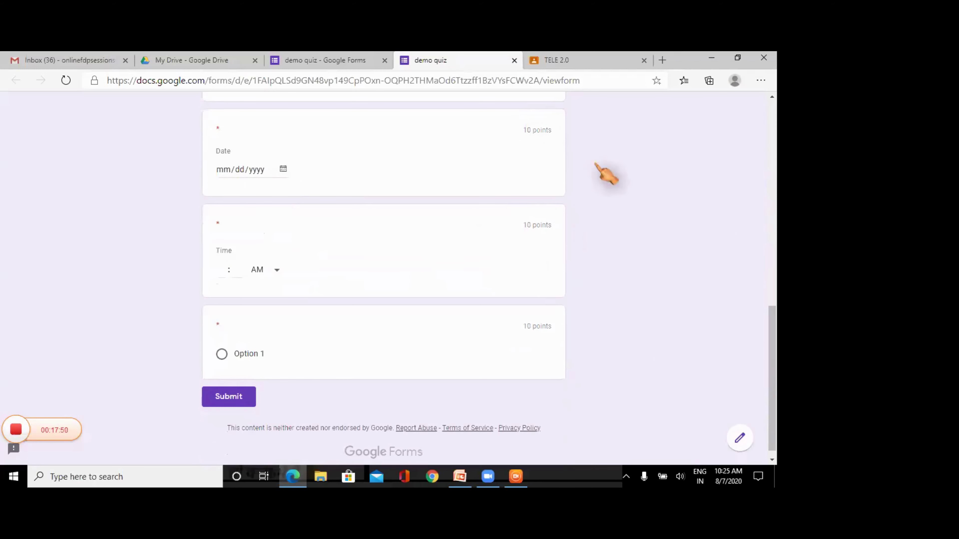
{"action": "left_click", "coordinate": [514, 61]}
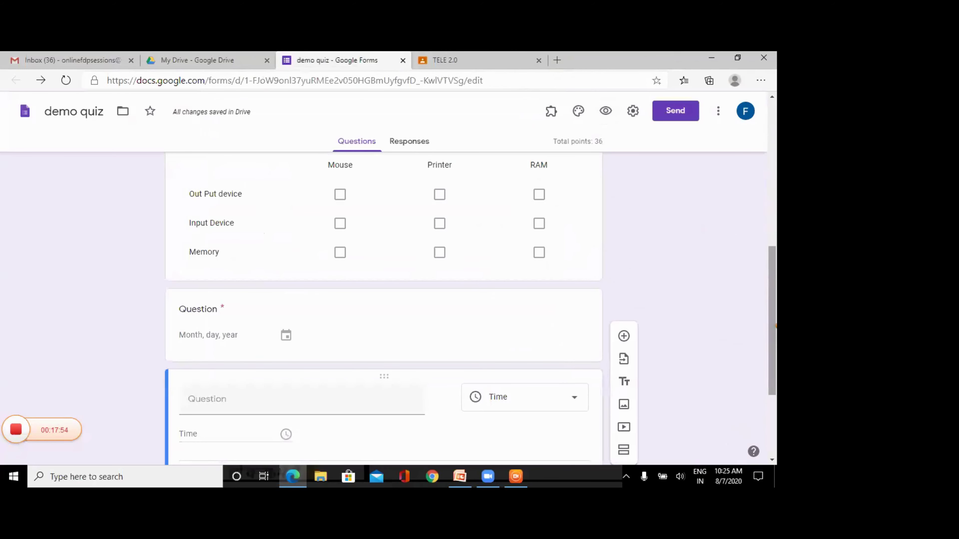
- Change the Time question's answer-key points from 10 to 0, bringing the quiz total to 26
{"action": "scroll", "coordinate": [383, 309], "scroll_direction": "down", "scroll_amount": 3}
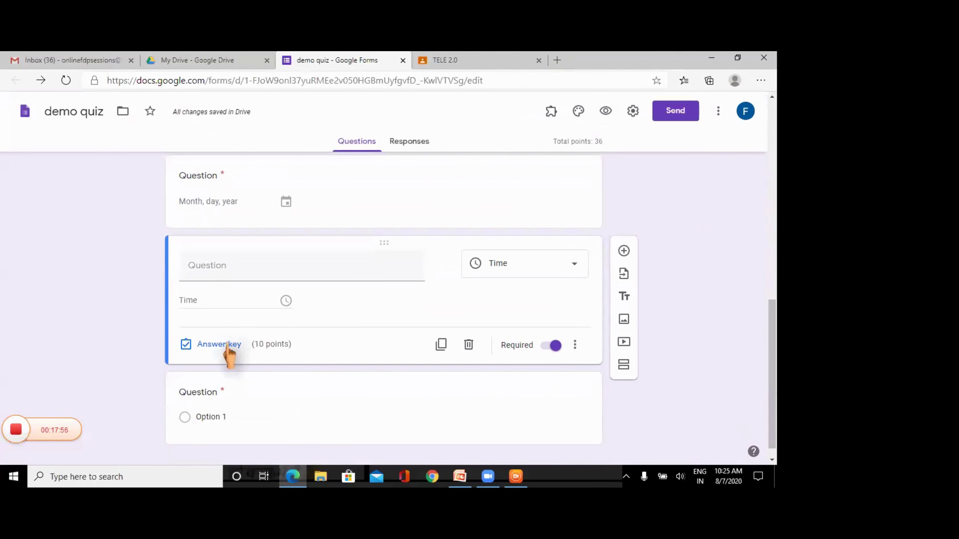
{"action": "left_click", "coordinate": [219, 344]}
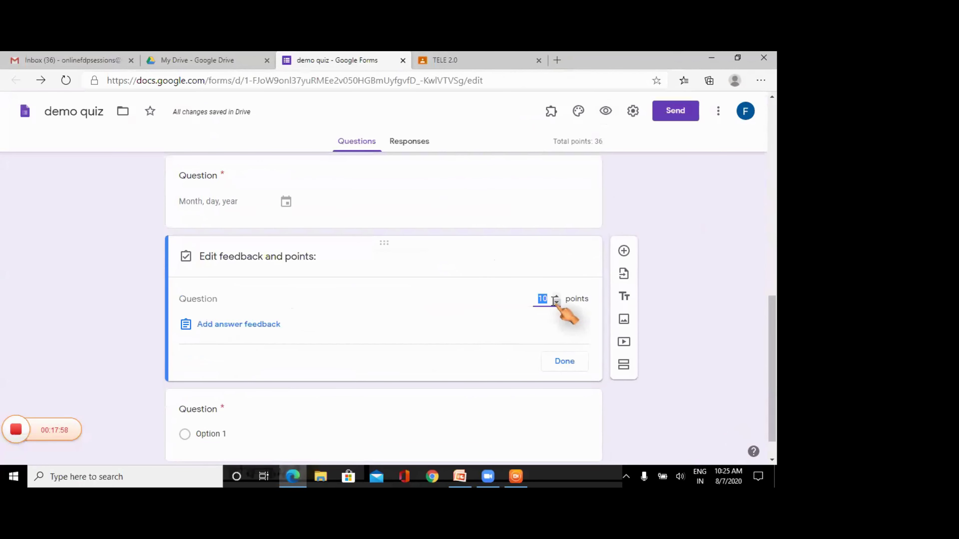
{"action": "type", "text": "0"}
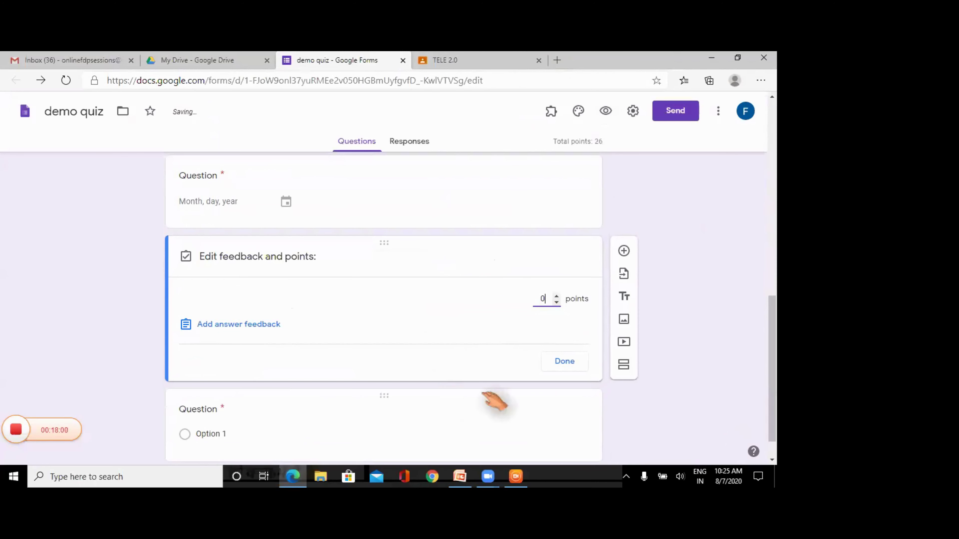
{"action": "left_click", "coordinate": [565, 362]}
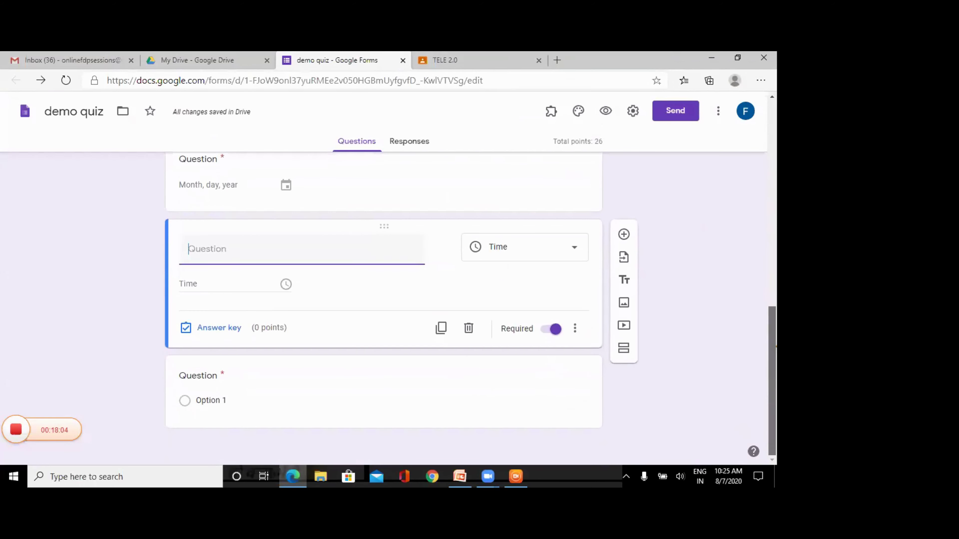
{"action": "scroll", "coordinate": [772, 374], "scroll_direction": "up", "scroll_amount": 4}
{"action": "scroll", "coordinate": [772, 374], "scroll_direction": "up", "scroll_amount": 6}
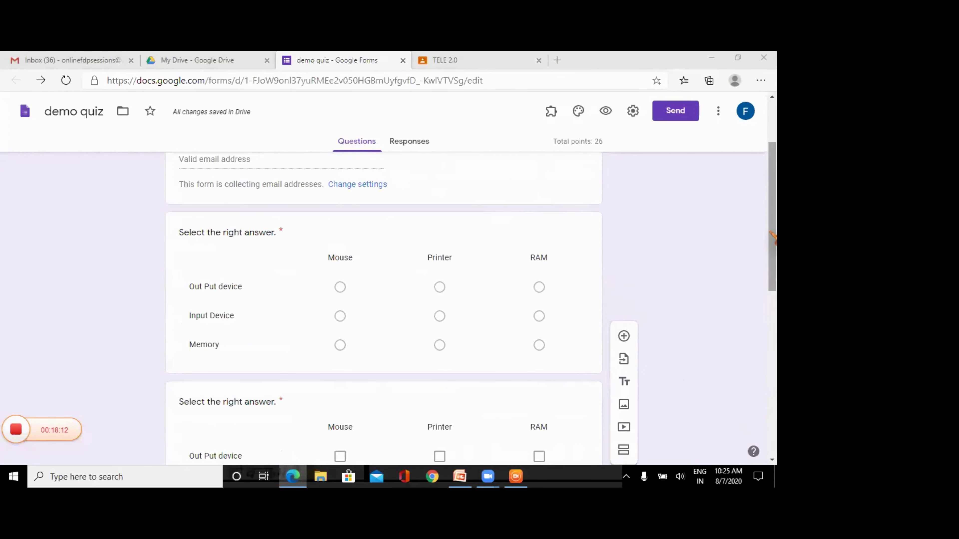
{"action": "left_click_drag", "start_coordinate": [772, 242], "coordinate": [772, 200]}
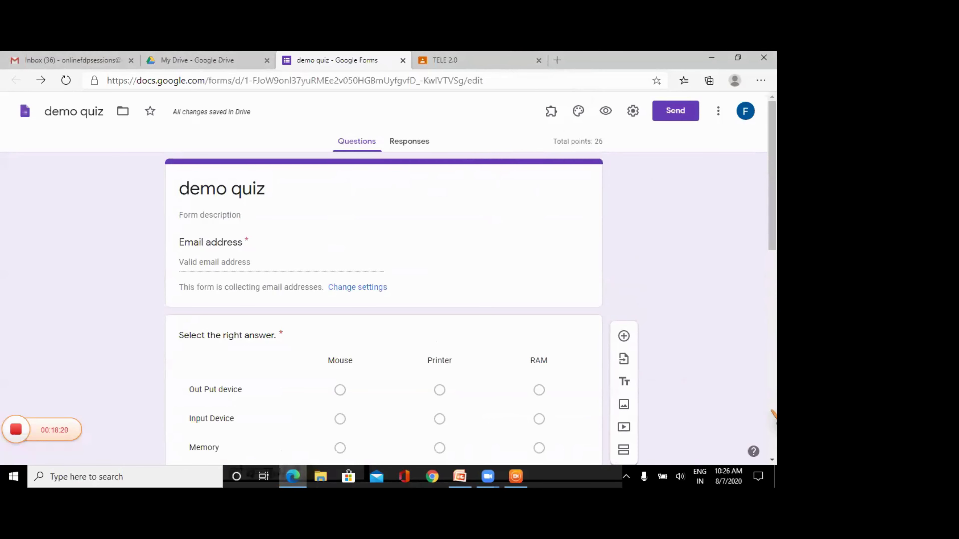
- Leave the demo quiz and switch to the My Drive page in Google Drive
{"action": "scroll", "coordinate": [773, 411], "scroll_direction": "down", "scroll_amount": 8}
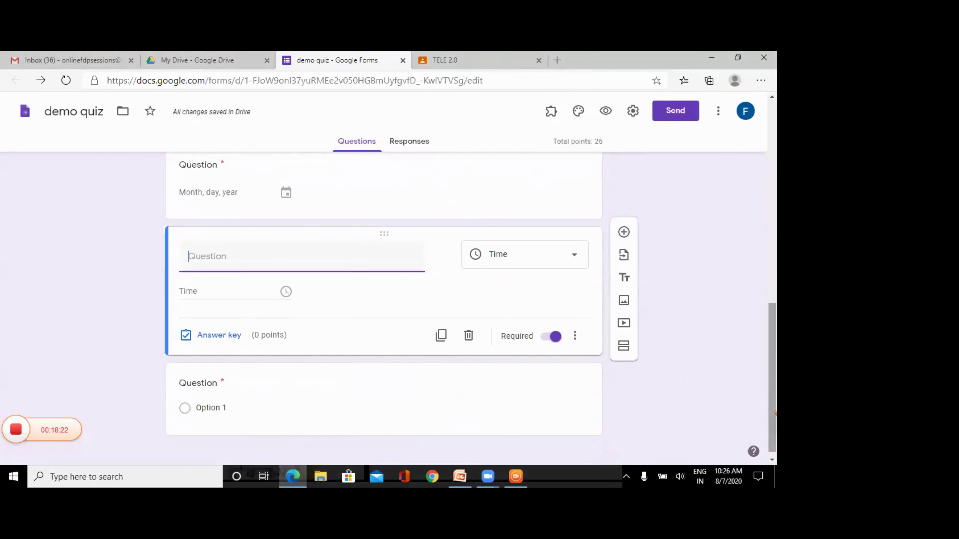
{"action": "left_click_drag", "start_coordinate": [773, 412], "coordinate": [774, 200]}
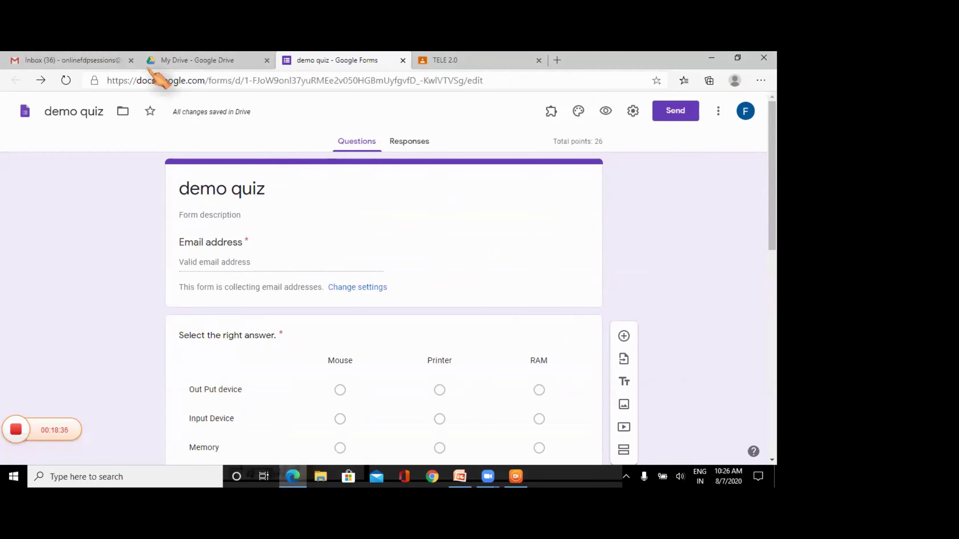
{"action": "left_click", "coordinate": [163, 64]}
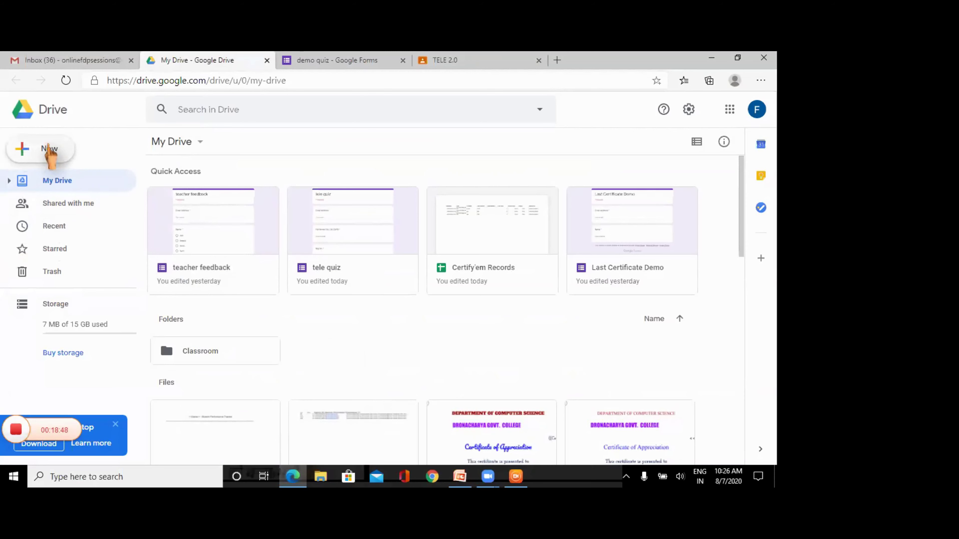
- Create a 'Students Performance Records' folder in My Drive, open it, and return to My Drive
{"action": "left_click", "coordinate": [51, 152]}
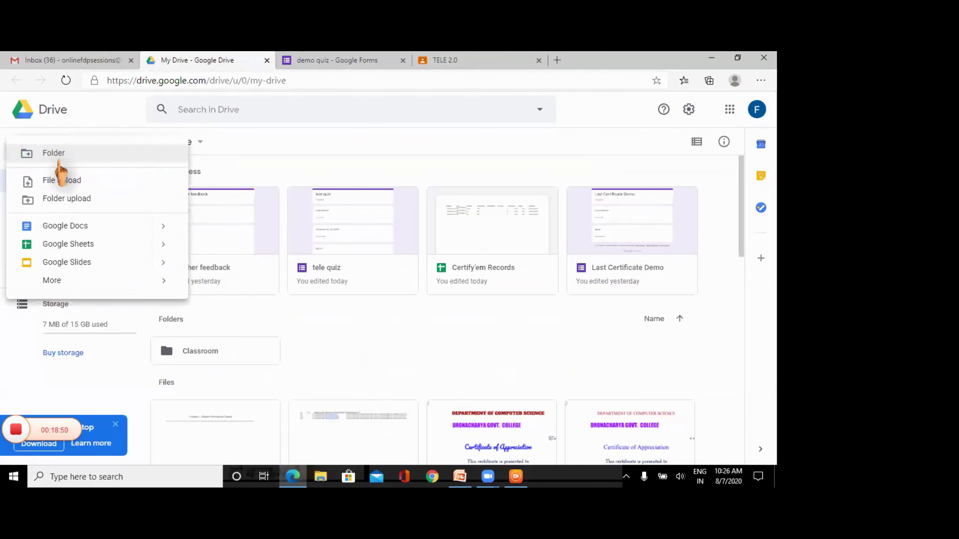
{"action": "left_click", "coordinate": [58, 155]}
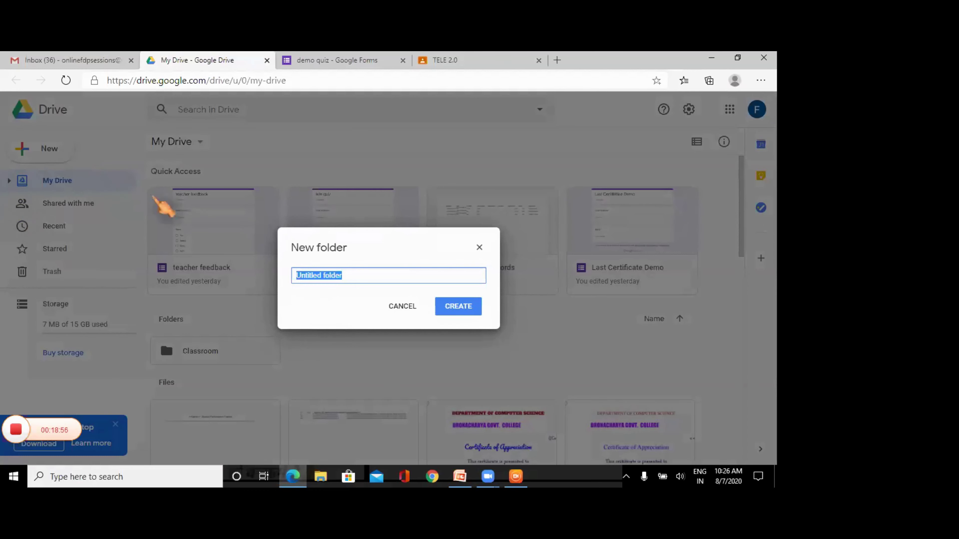
{"action": "left_click", "coordinate": [402, 306]}
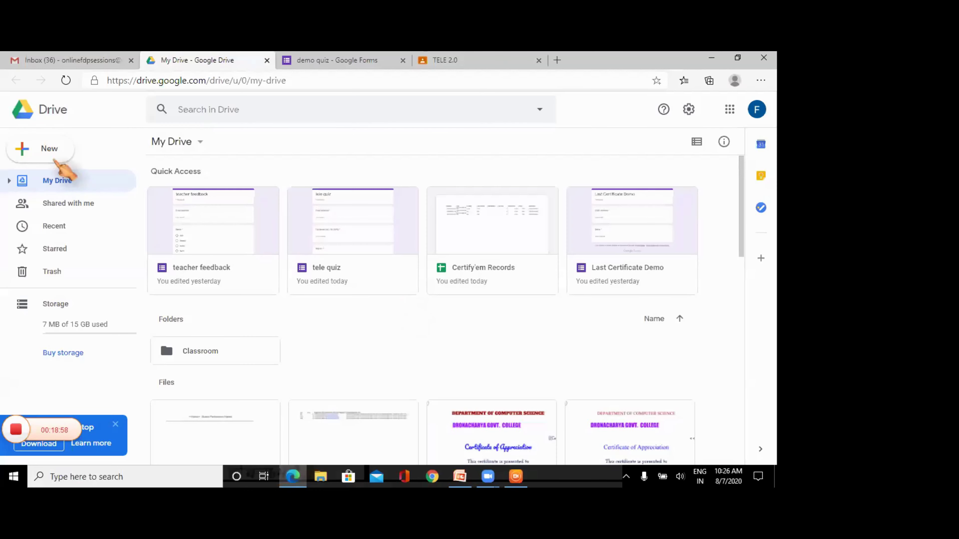
{"action": "left_click", "coordinate": [48, 151]}
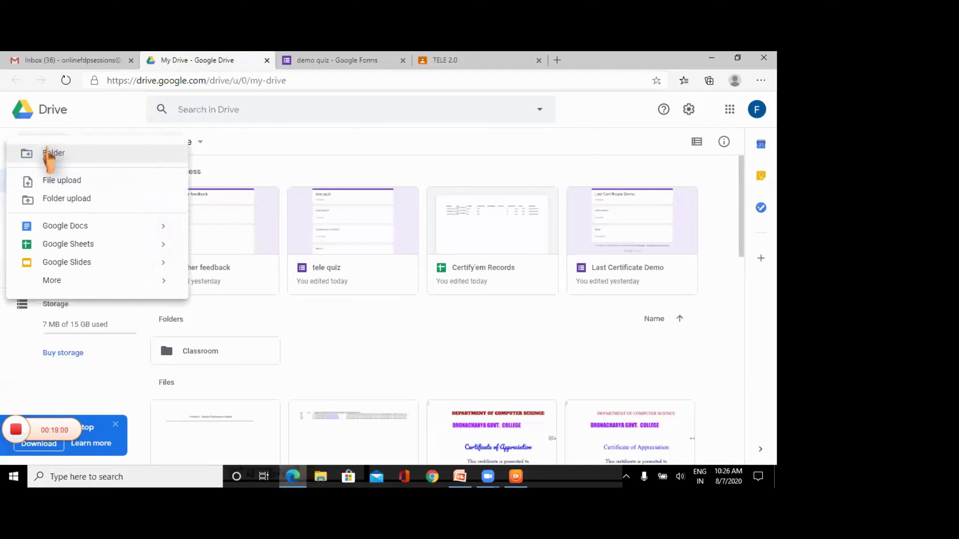
{"action": "left_click", "coordinate": [57, 154]}
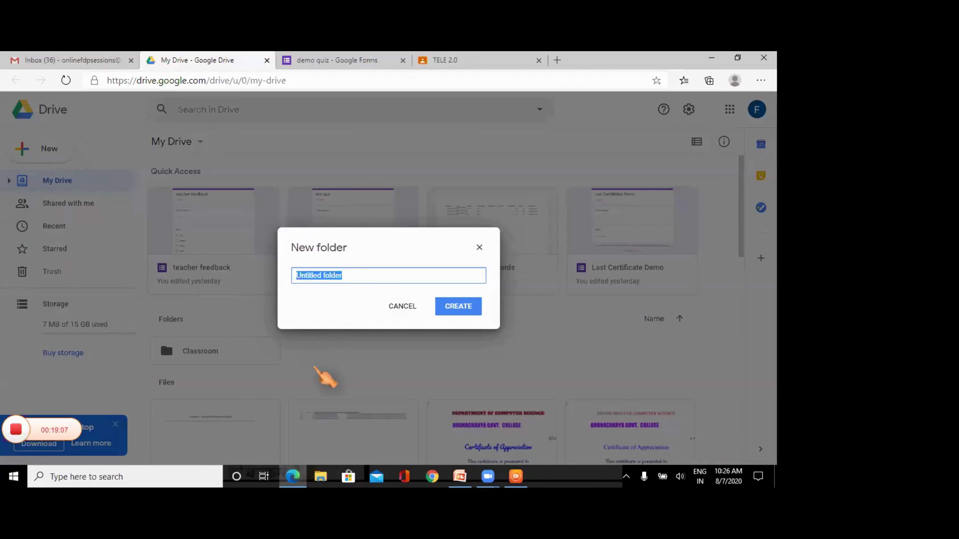
{"action": "type", "text": "Students Performance Records"}
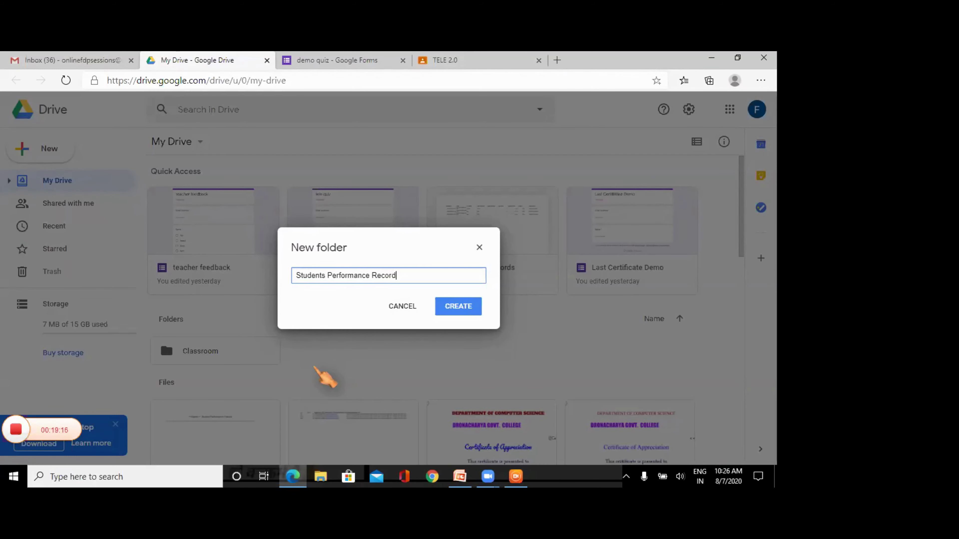
{"action": "left_click", "coordinate": [449, 310]}
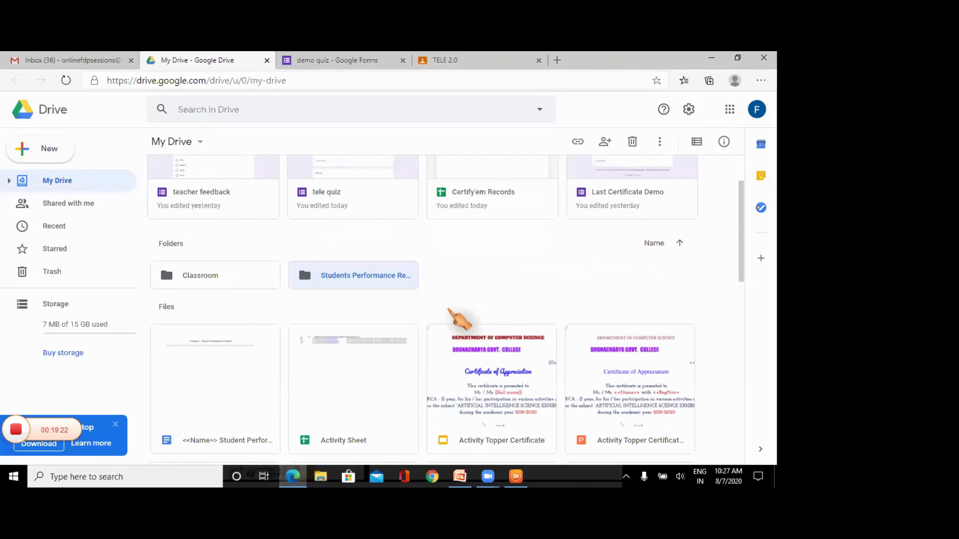
{"action": "double_click", "coordinate": [348, 275]}
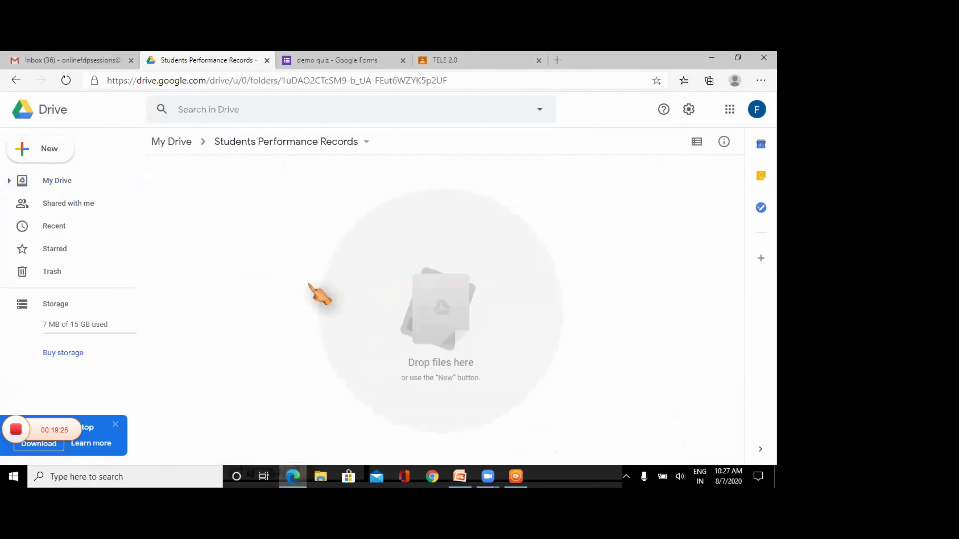
{"action": "left_click", "coordinate": [172, 142]}
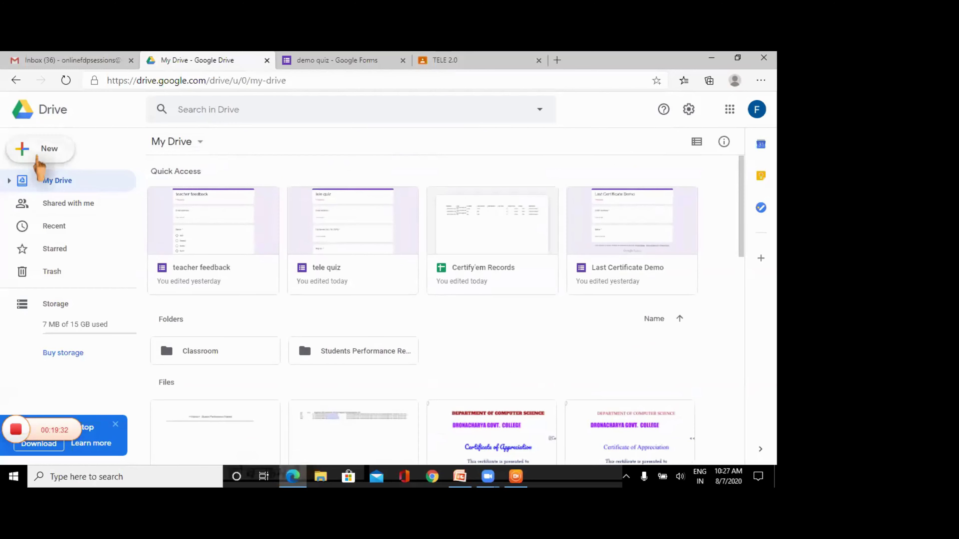
- Create a blank Google Sheets spreadsheet with column headers Name and RollNos
{"action": "left_click", "coordinate": [44, 156]}
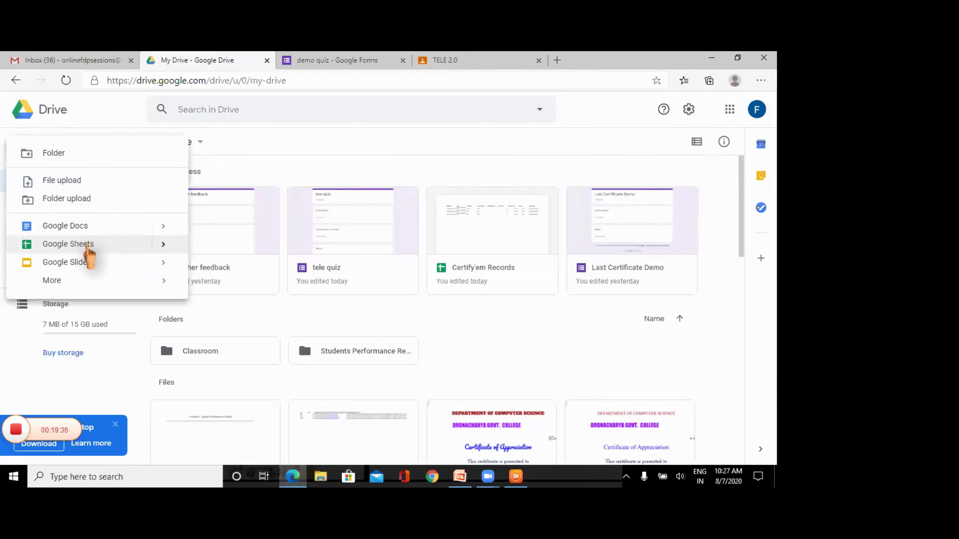
{"action": "left_click", "coordinate": [87, 245]}
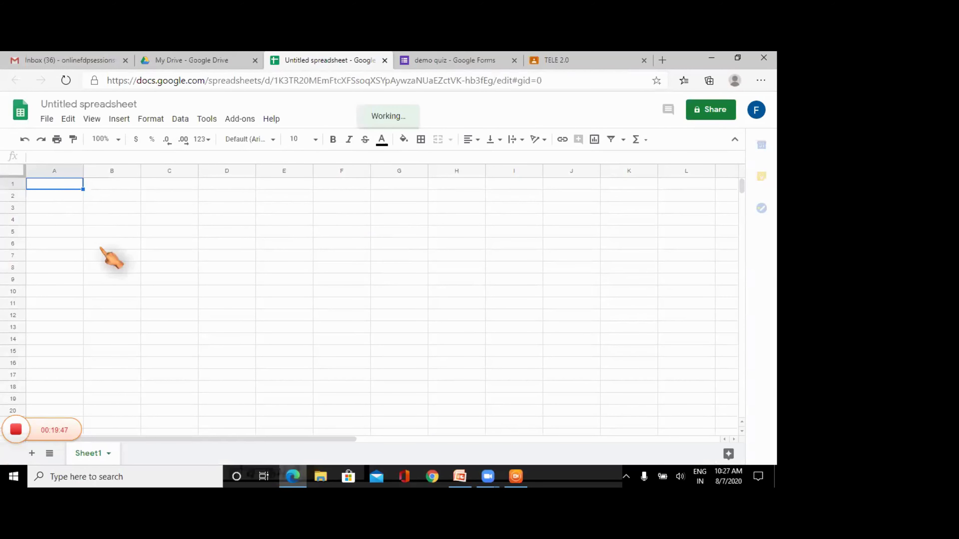
{"action": "type", "text": "N"}
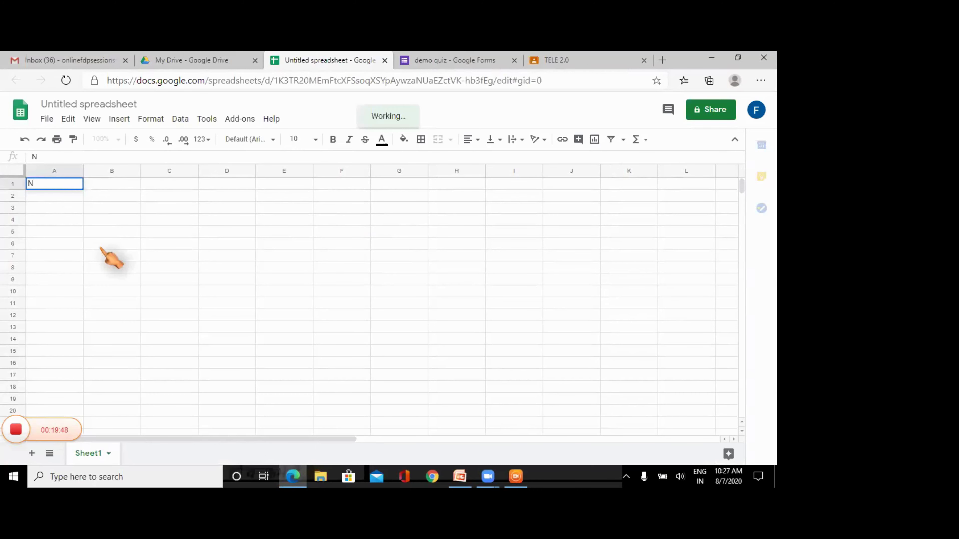
{"action": "type", "text": "ame"}
{"action": "key", "text": "Tab"}
{"action": "type", "text": "RollNos"}
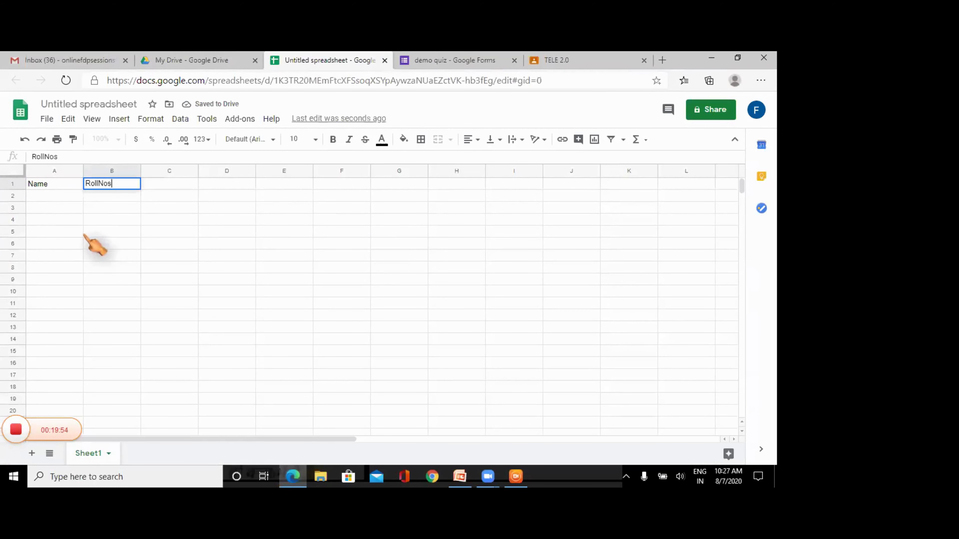
- Enter four student names in the Name column below the header
{"action": "left_click", "coordinate": [54, 195]}
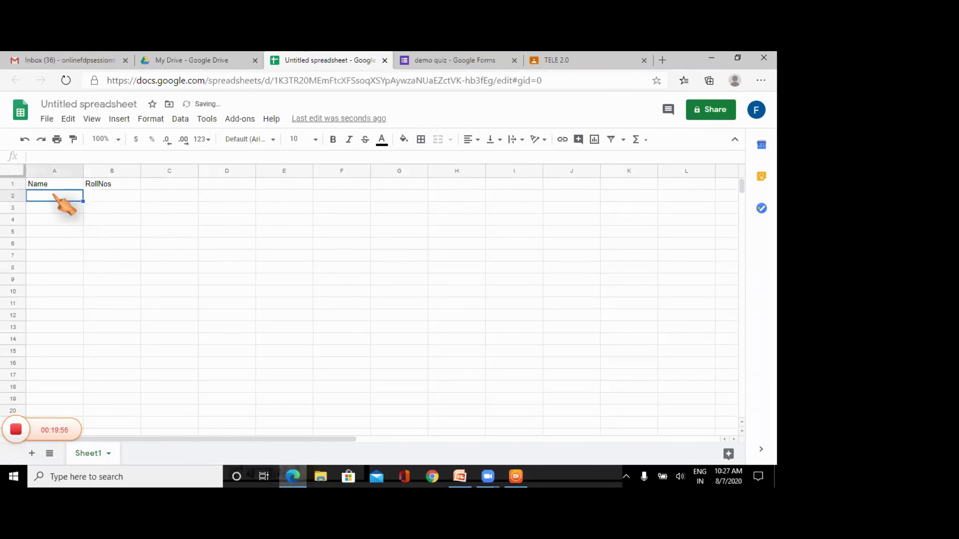
{"action": "type", "text": "AMit"}
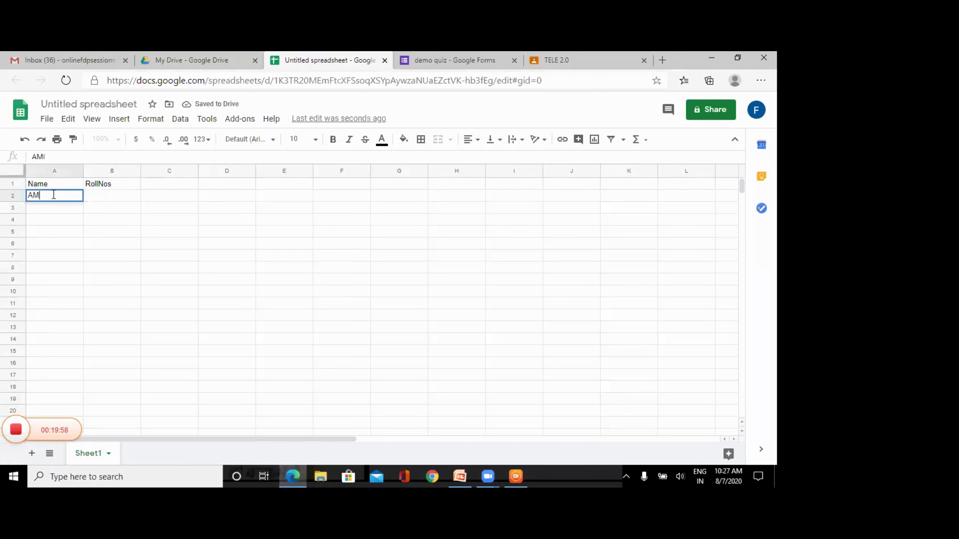
{"action": "key", "text": "BackSpace"}
{"action": "type", "text": "miy"}
{"action": "type", "text": "t"}
{"action": "key", "text": "Return"}
{"action": "type", "text": "Sum"}
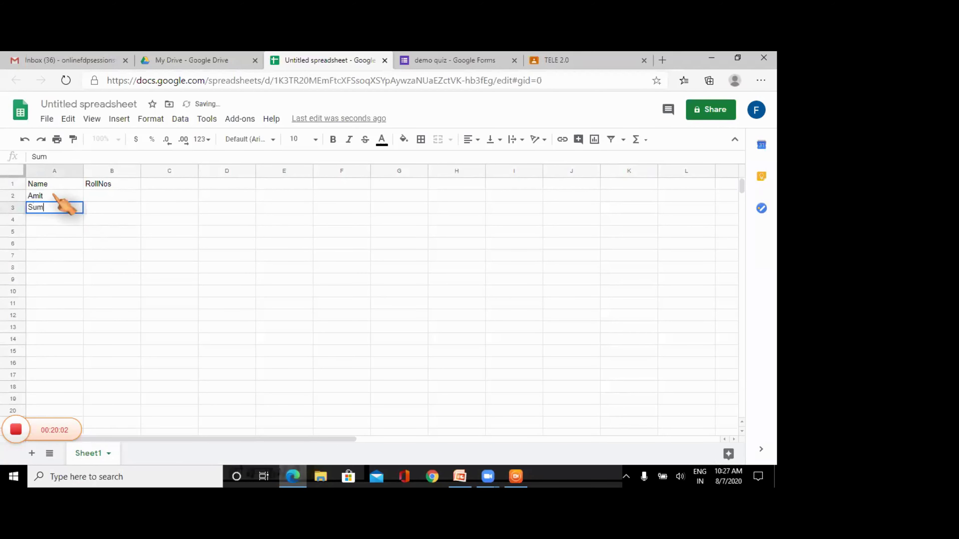
{"action": "type", "text": "it"}
{"action": "key", "text": "Return"}
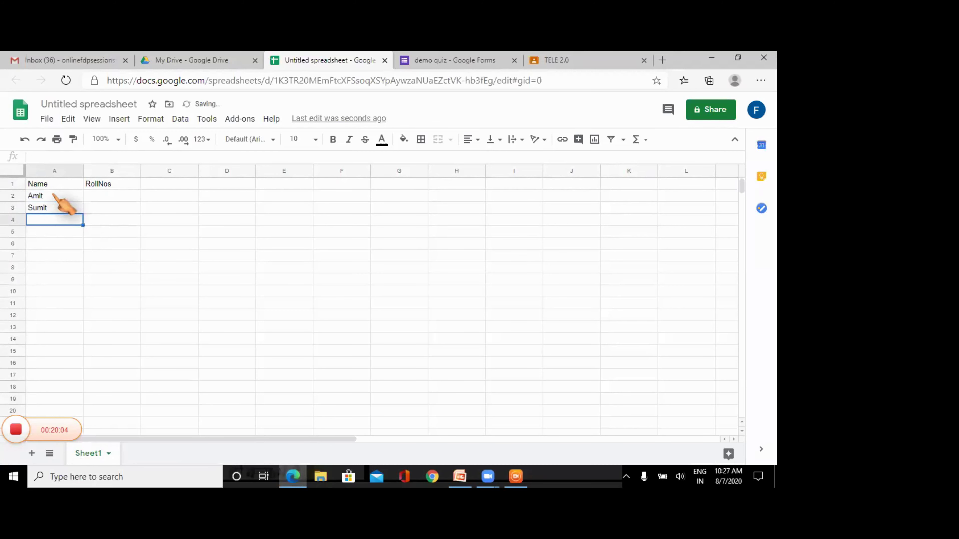
{"action": "type", "text": "Rohut"}
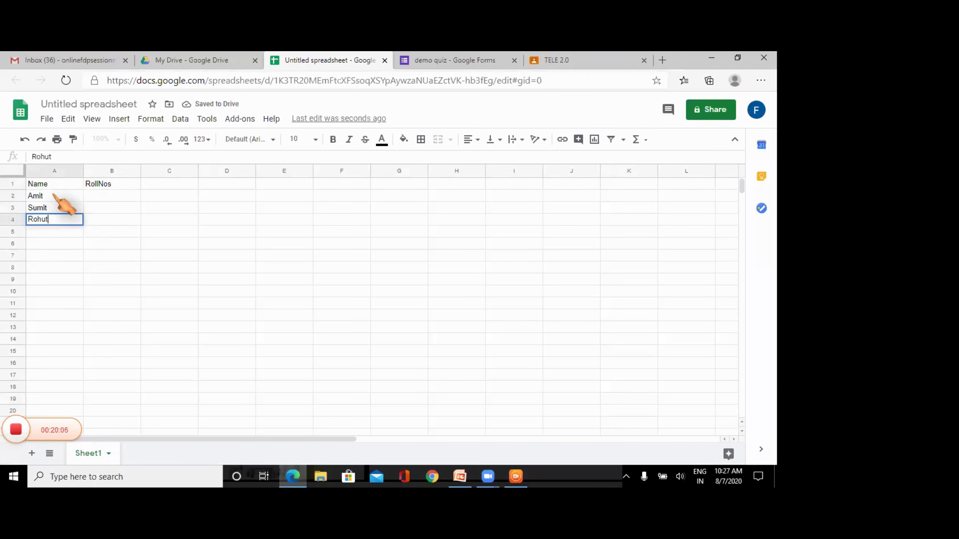
{"action": "key", "text": "Return"}
{"action": "type", "text": "Sha"}
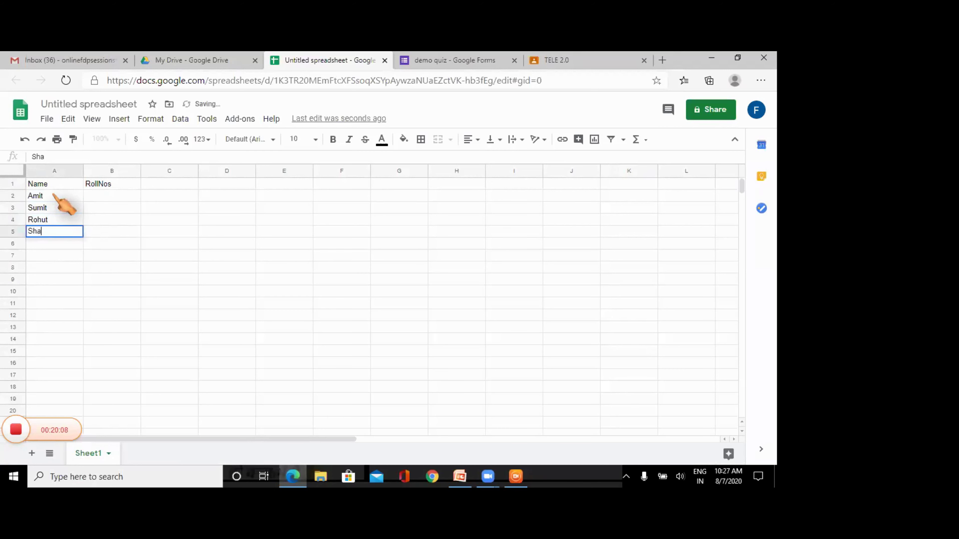
{"action": "type", "text": "lini"}
{"action": "key", "text": "Tab"}
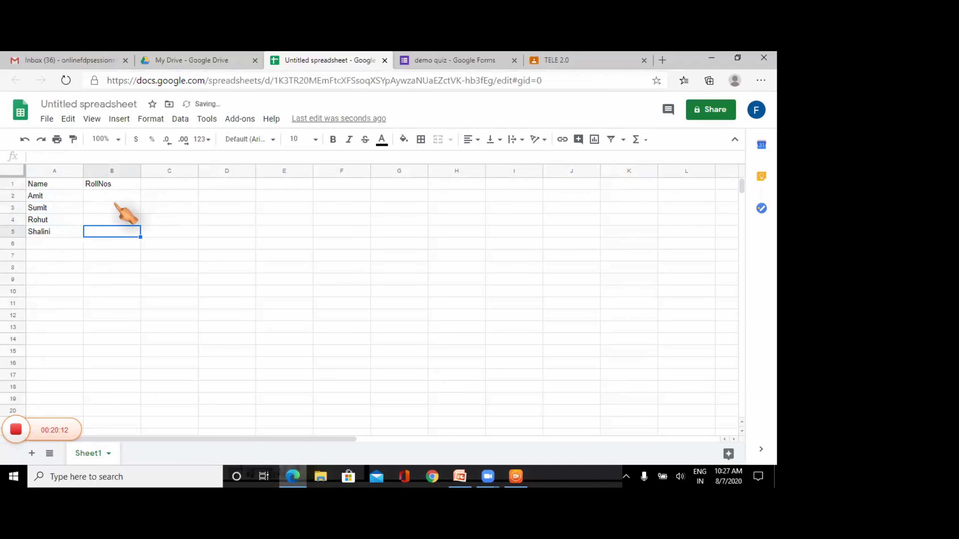
- Fill the RollNos column with 101–104 by entering 101, 102 and extending the series
{"action": "left_click", "coordinate": [113, 195]}
{"action": "type", "text": "1010"}
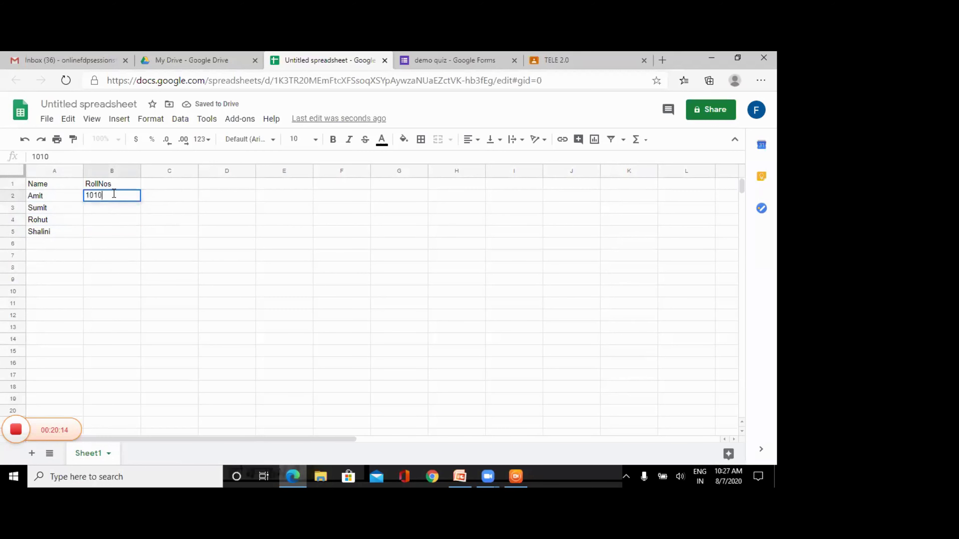
{"action": "key", "text": "Return"}
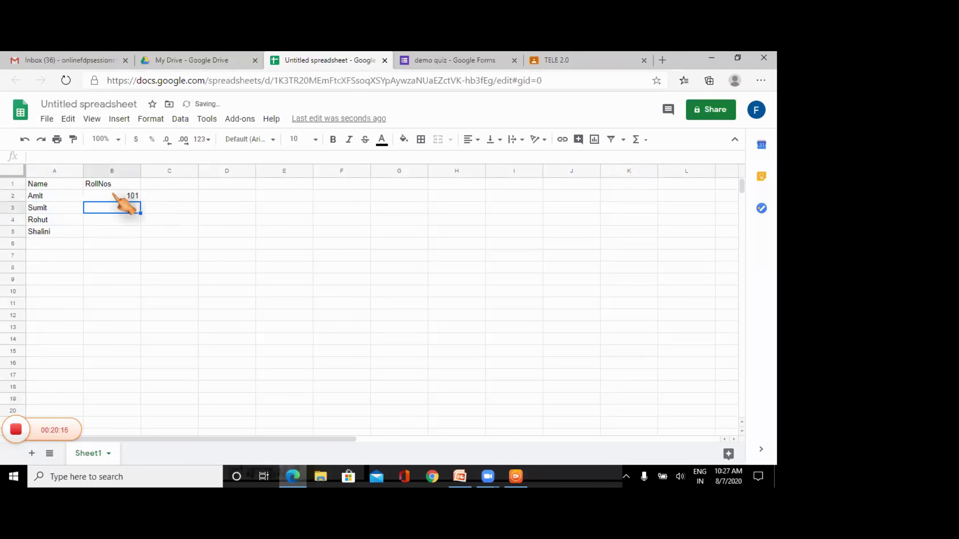
{"action": "type", "text": "102"}
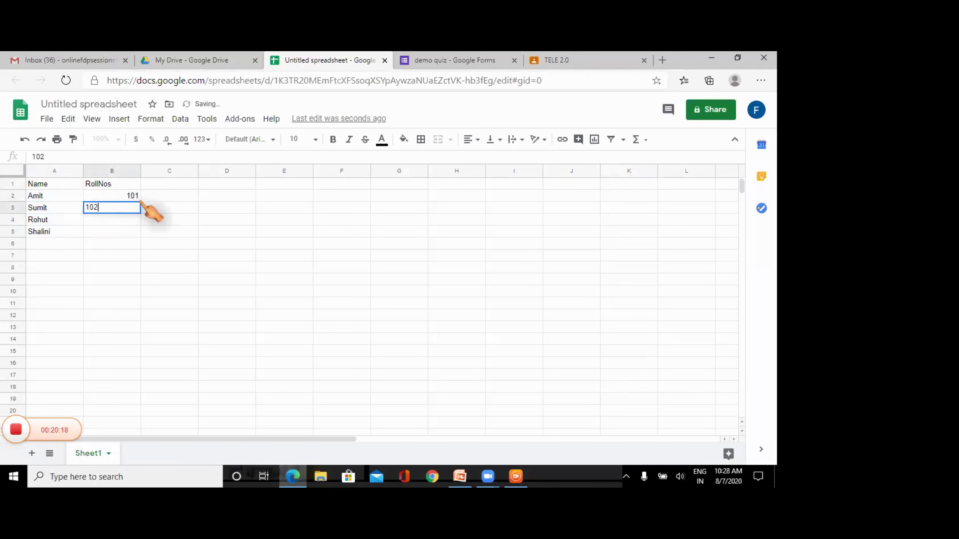
{"action": "left_click", "coordinate": [137, 197]}
{"action": "left_click_drag", "start_coordinate": [136, 196], "coordinate": [139, 229]}
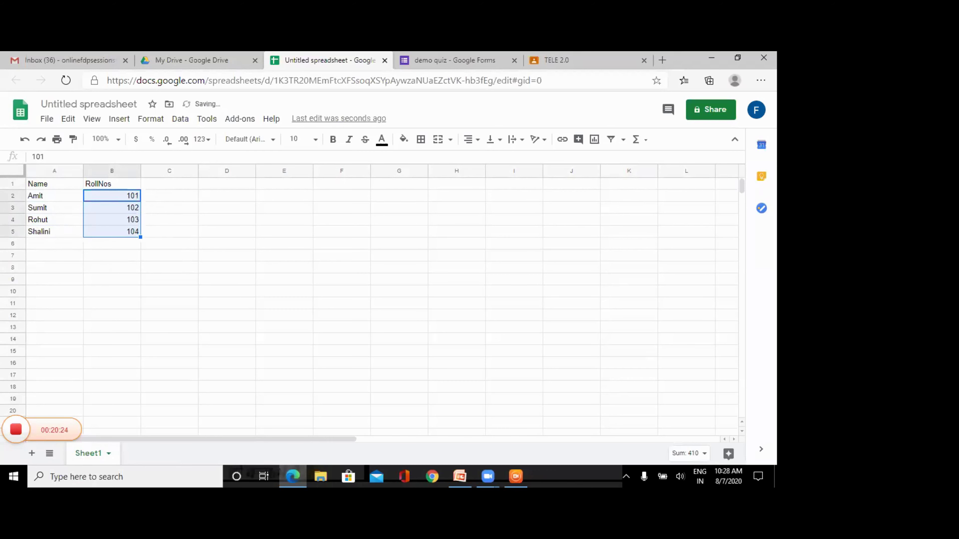
{"action": "left_click", "coordinate": [134, 245]}
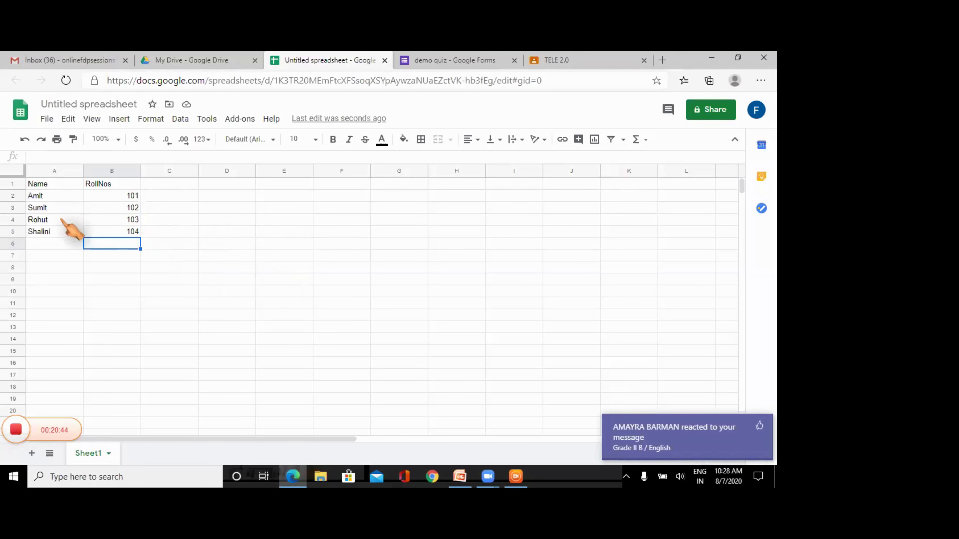
- Left-align all of column B so roll numbers 101–104 sit flush with the RollNos header
{"action": "left_click", "coordinate": [118, 170]}
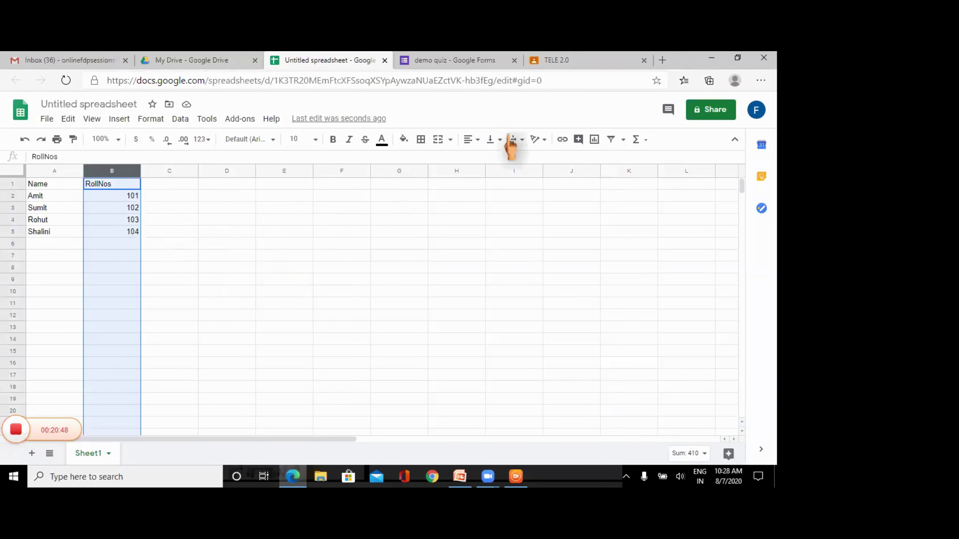
{"action": "left_click", "coordinate": [472, 142]}
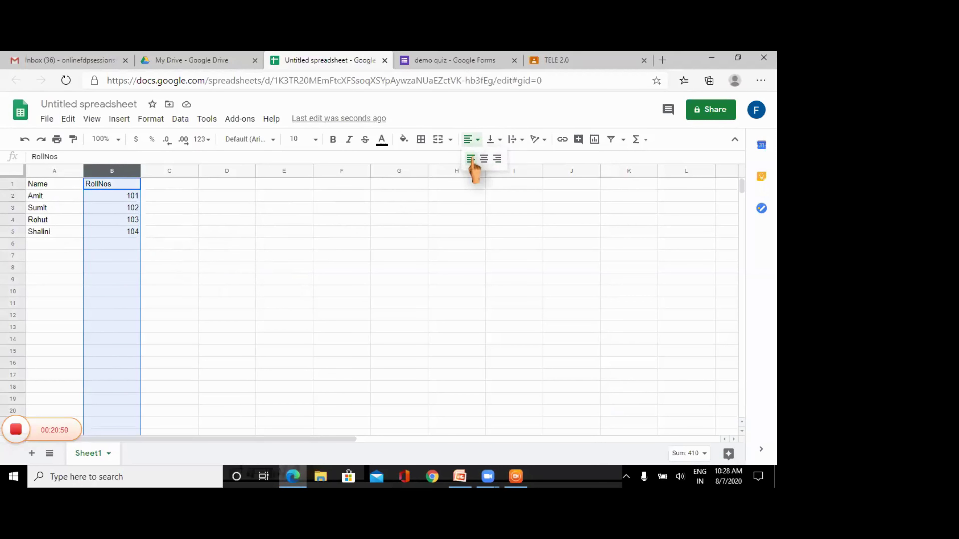
{"action": "left_click", "coordinate": [470, 159]}
{"action": "left_click", "coordinate": [291, 257]}
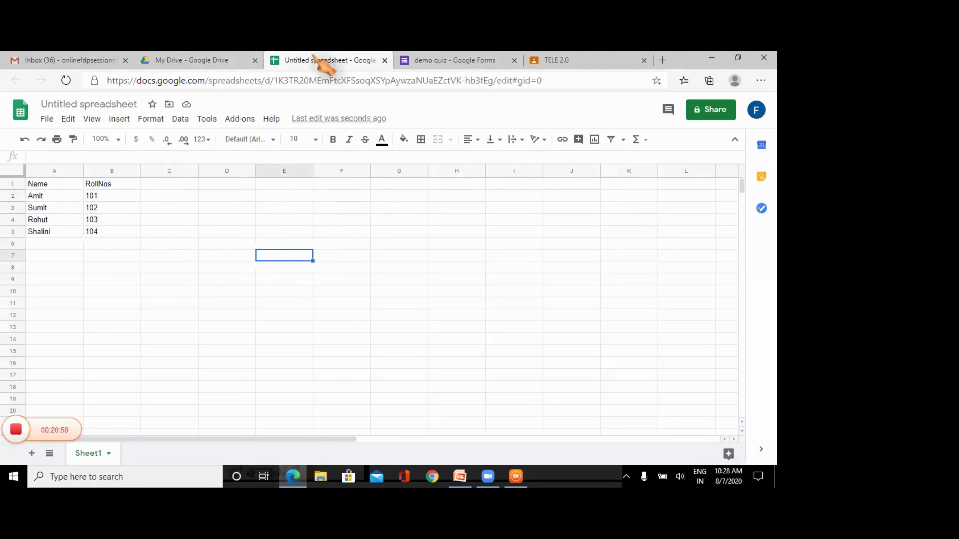
- Create a new blank Google Docs document from Google Drive
{"action": "left_click", "coordinate": [184, 61]}
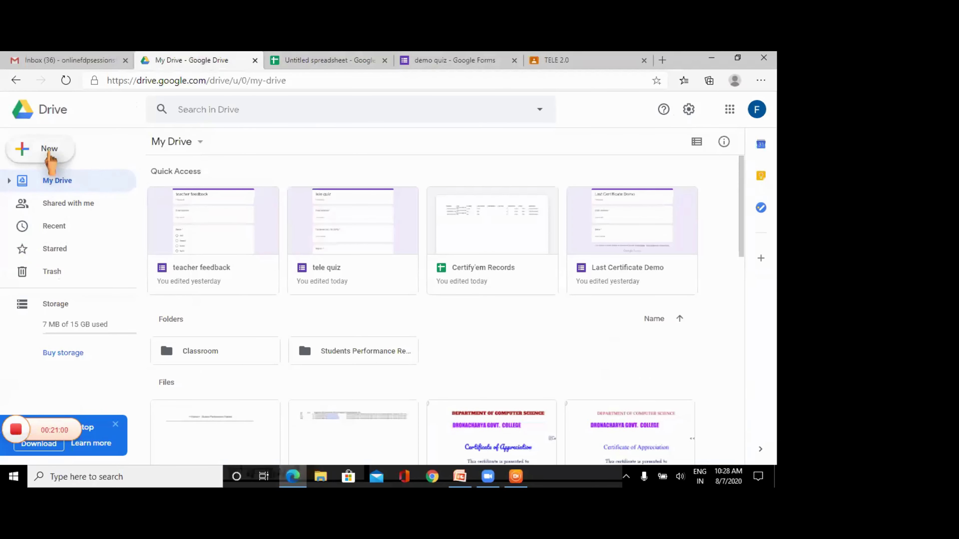
{"action": "left_click", "coordinate": [46, 151]}
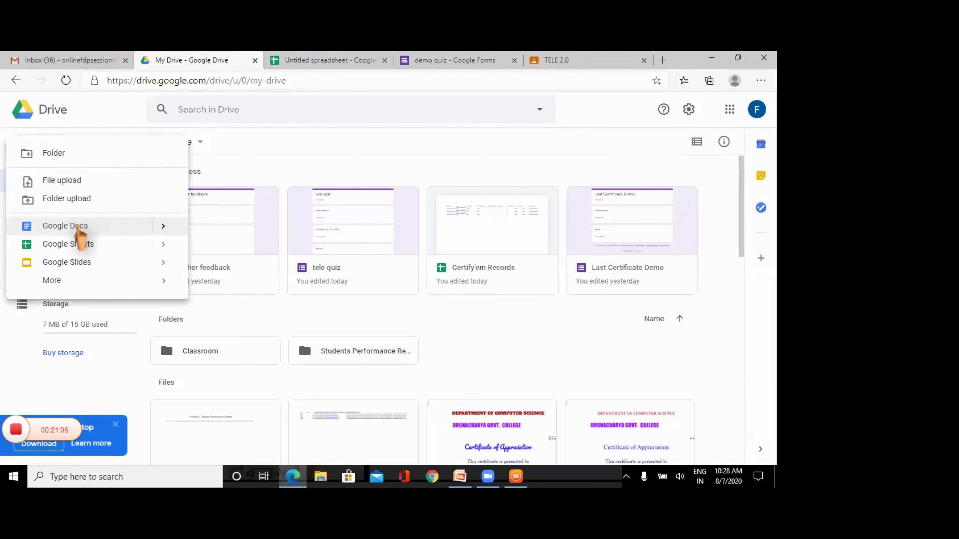
{"action": "left_click", "coordinate": [65, 226]}
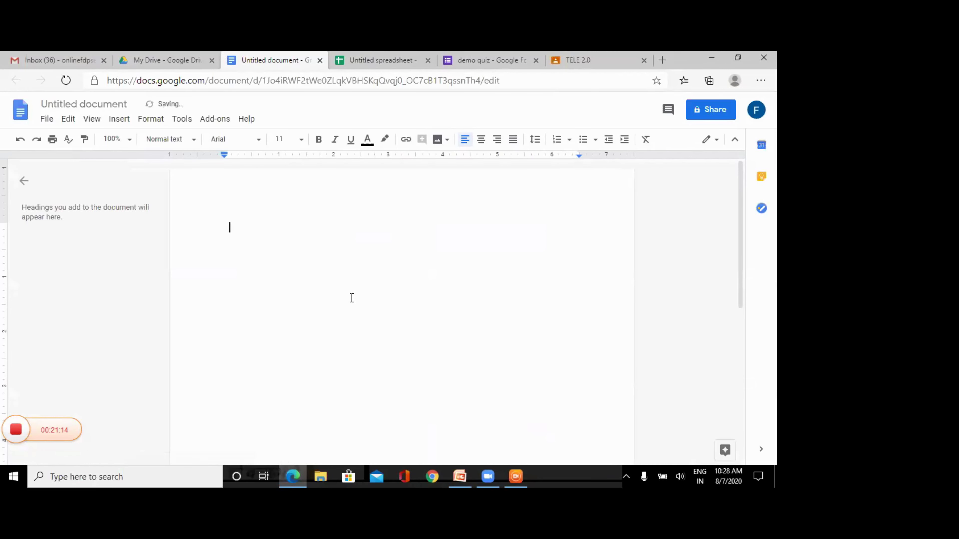
- Type '<<Name>> Students Performace record' as the document's first line
{"action": "type", "text": "<<"}
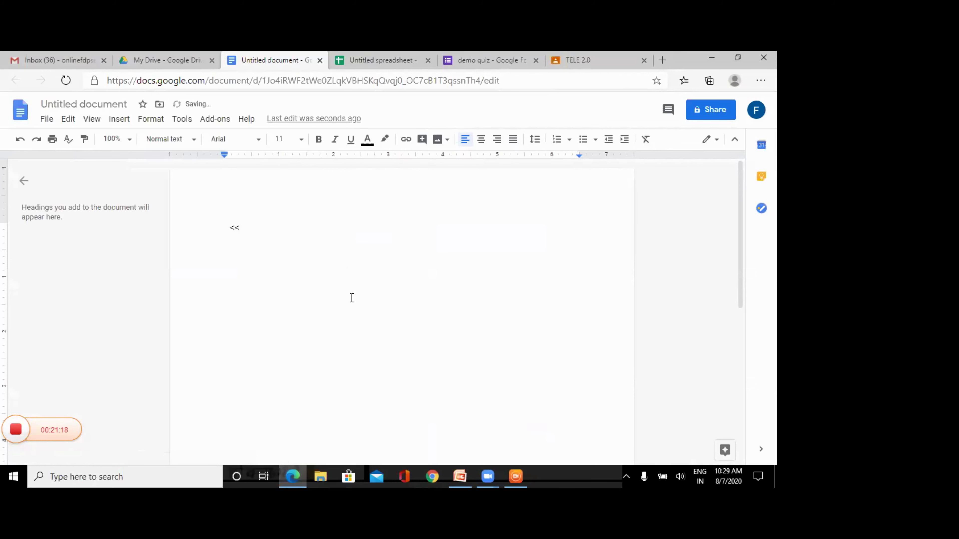
{"action": "type", "text": "Name>>"}
{"action": "type", "text": "Students PEr"}
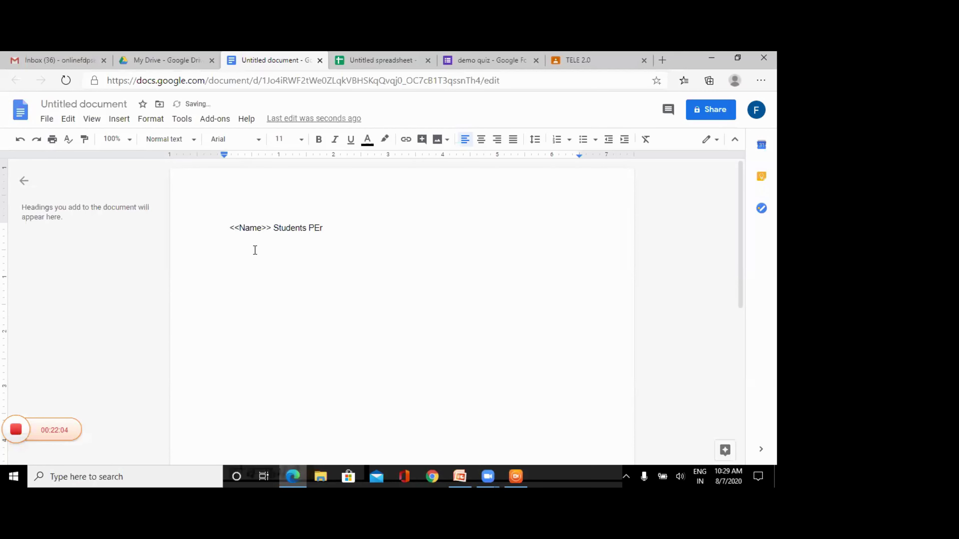
{"action": "key", "text": "BackSpace"}
{"action": "key", "text": "BackSpace"}
{"action": "type", "text": "erformace record"}
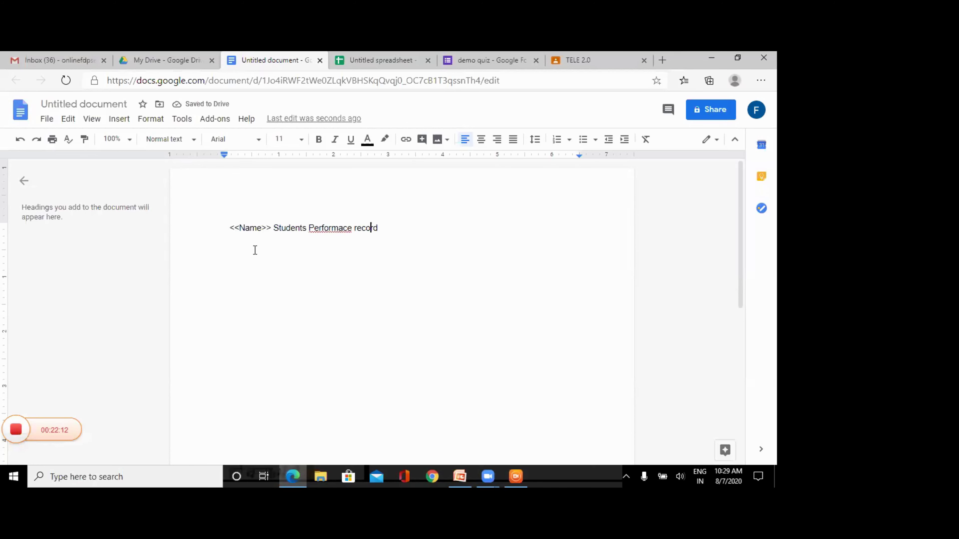
{"action": "key", "text": "Left"}
{"action": "key", "text": "Left"}
{"action": "key", "text": "Left"}
{"action": "key", "text": "Left"}
{"action": "key", "text": "Left"}
{"action": "key", "text": "Left"}
{"action": "key", "text": "Left"}
{"action": "key", "text": "Left"}
{"action": "key", "text": "Left"}
{"action": "key", "text": "Left"}
{"action": "key", "text": "Left"}
{"action": "key", "text": "Left"}
{"action": "key", "text": "Left"}
{"action": "key", "text": "Left"}
{"action": "key", "text": "Left"}
{"action": "key", "text": "Left"}
{"action": "key", "text": "Left"}
{"action": "key", "text": "Left"}
{"action": "key", "text": "Left"}
{"action": "key", "text": "Left"}
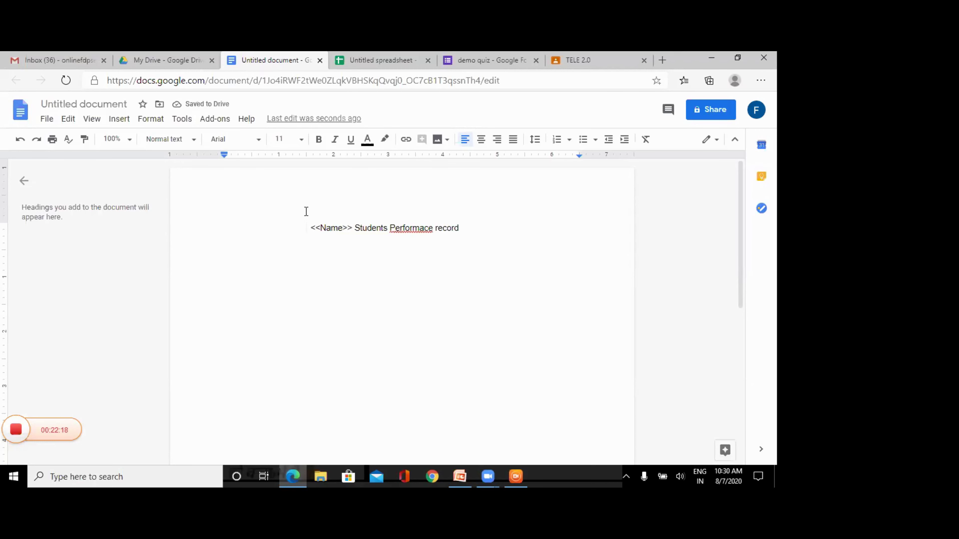
- Make the '<<Name>> Students Performace record' heading line bold
{"action": "left_click_drag", "start_coordinate": [309, 228], "coordinate": [458, 229]}
{"action": "key", "text": "ctrl+b"}
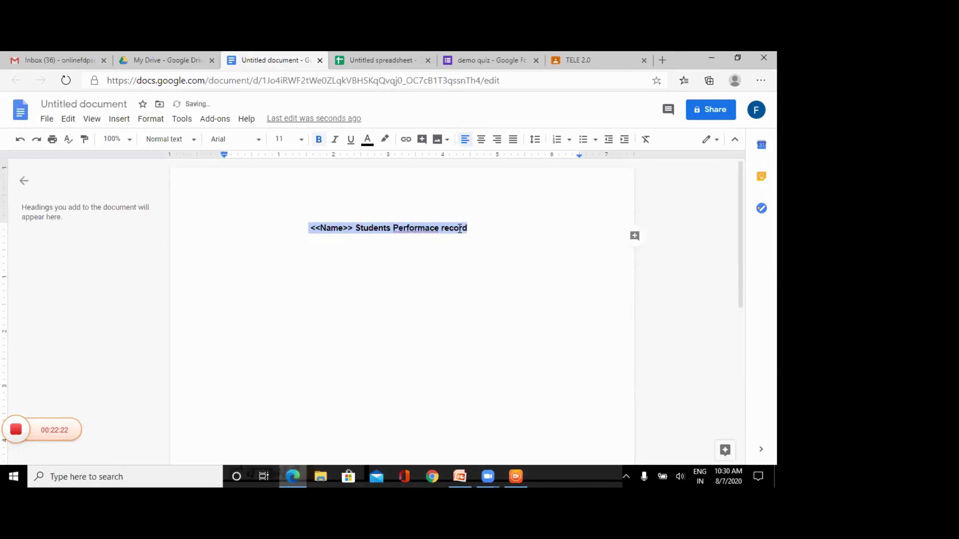
{"action": "left_click_drag", "start_coordinate": [310, 227], "coordinate": [379, 229]}
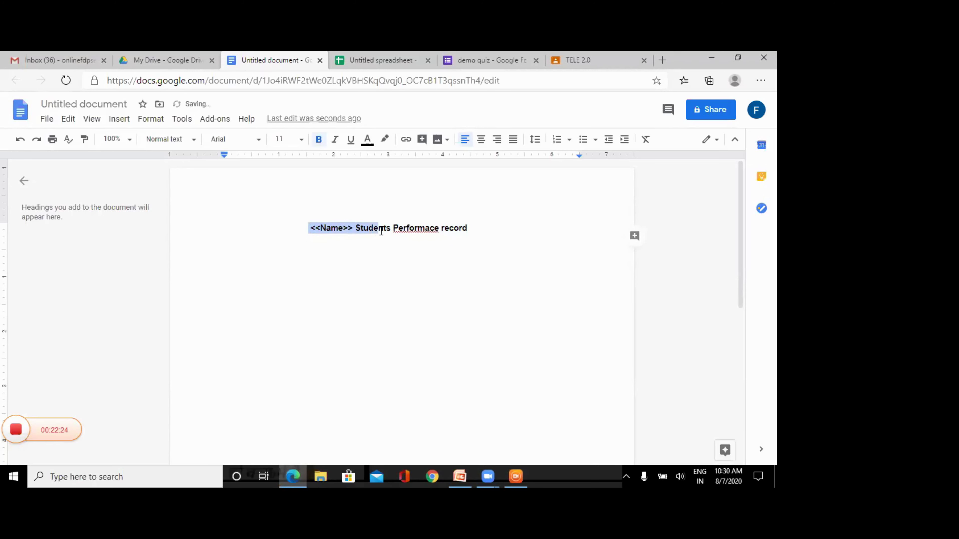
{"action": "left_click", "coordinate": [343, 229]}
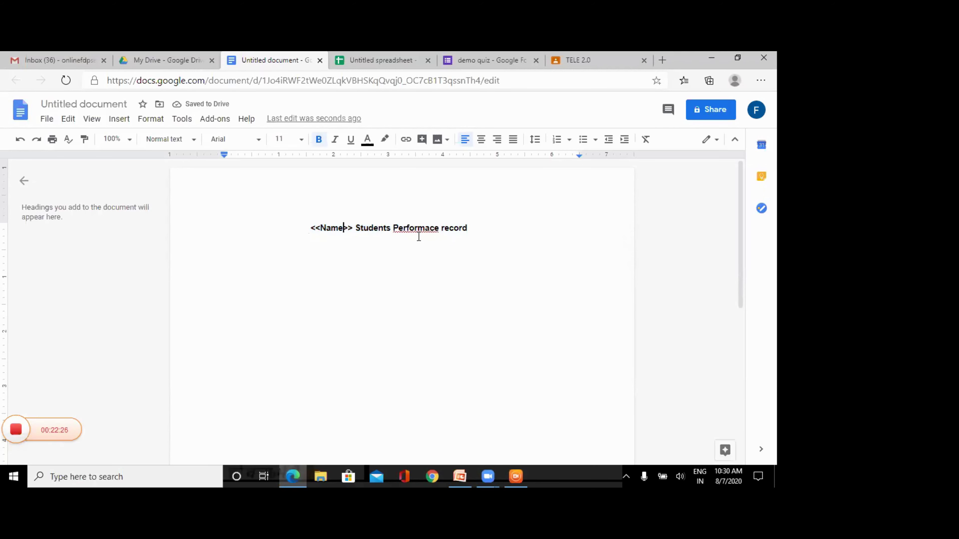
- Add a line of dashes beneath the heading
{"action": "left_click", "coordinate": [472, 231]}
{"action": "key", "text": "Return"}
{"action": "type", "text": "------------------------------------------"}
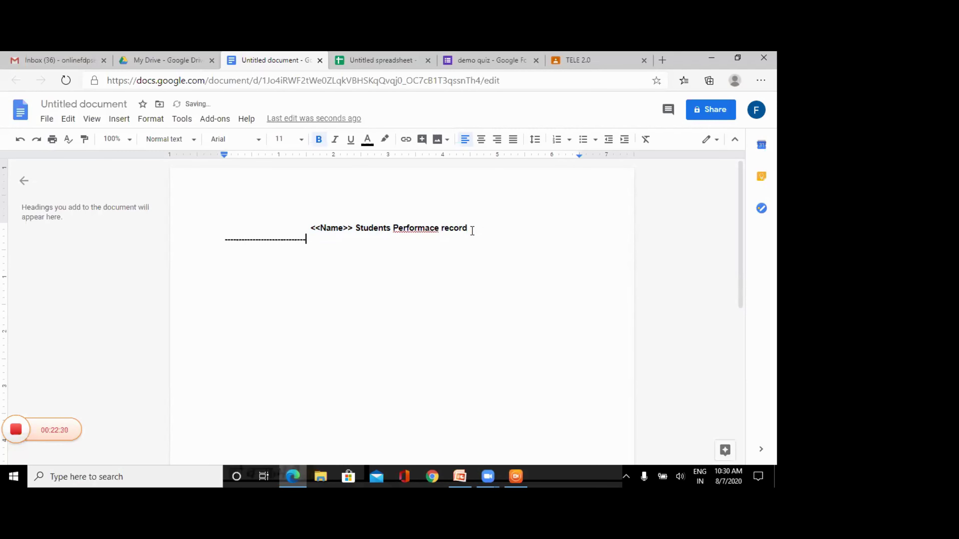
{"action": "type", "text": "---------------------------------------------"}
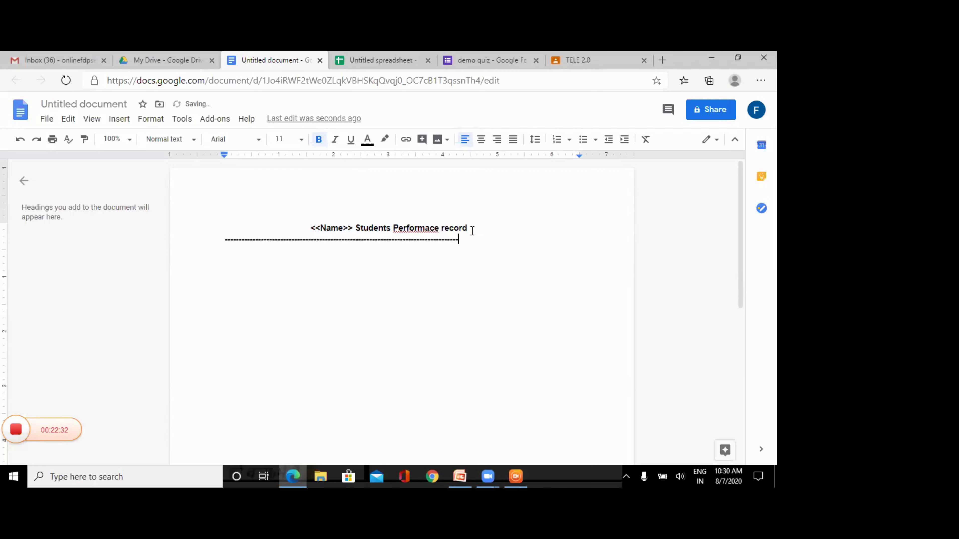
{"action": "type", "text": "-------------------"}
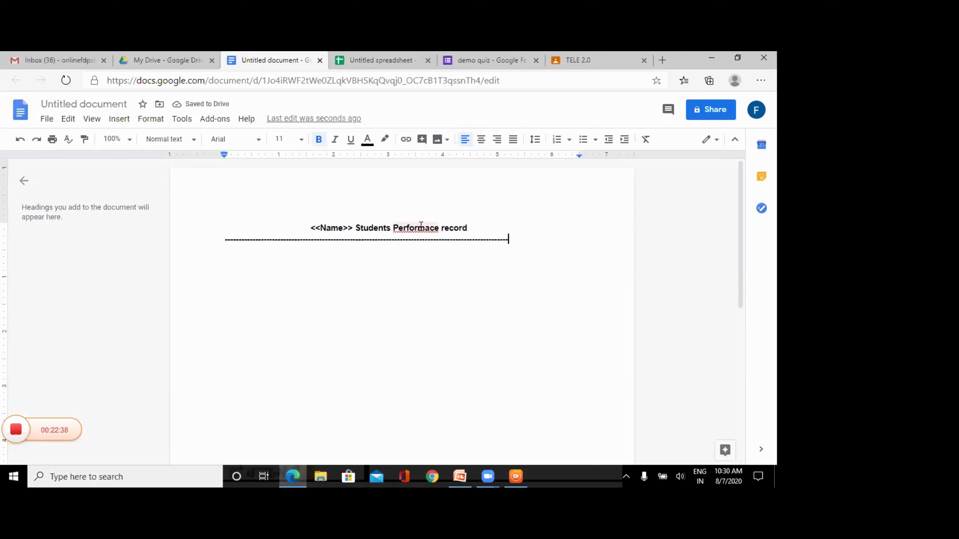
- Correct 'Performace' to 'Performance' in the heading, then go back to My Drive
{"action": "left_click", "coordinate": [430, 228]}
{"action": "type", "text": "n"}
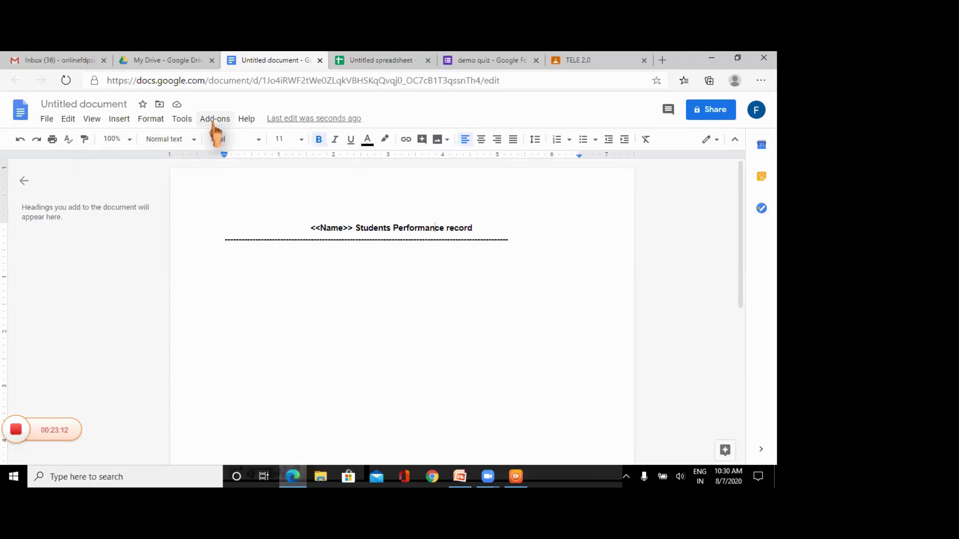
{"action": "left_click", "coordinate": [156, 60]}
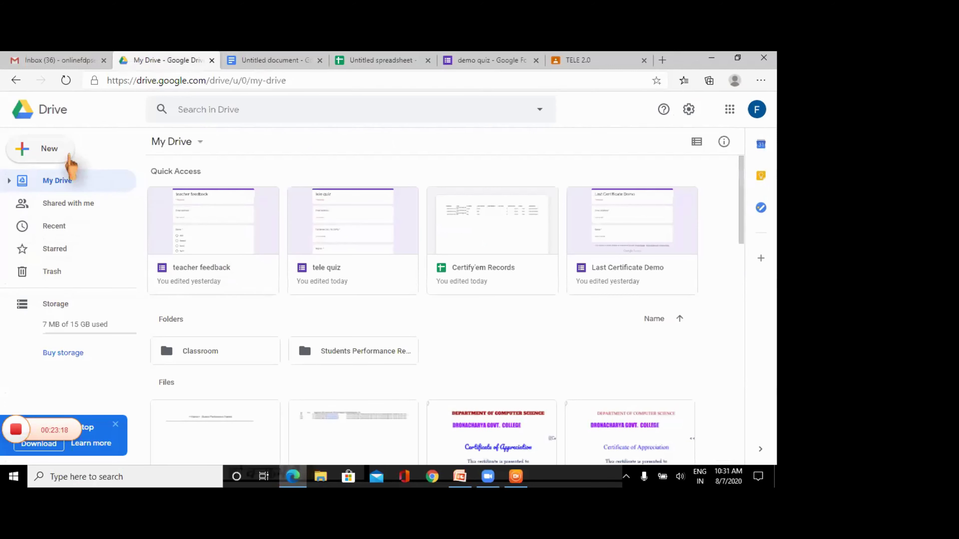
- Create a new untitled Google Form from My Drive's New > More menu
{"action": "left_click", "coordinate": [57, 154]}
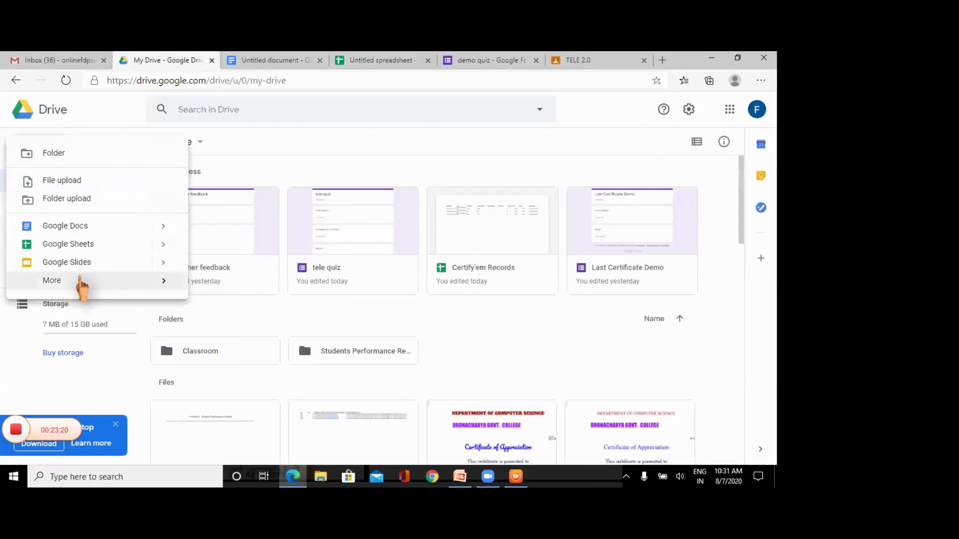
{"action": "mouse_move", "coordinate": [83, 281]}
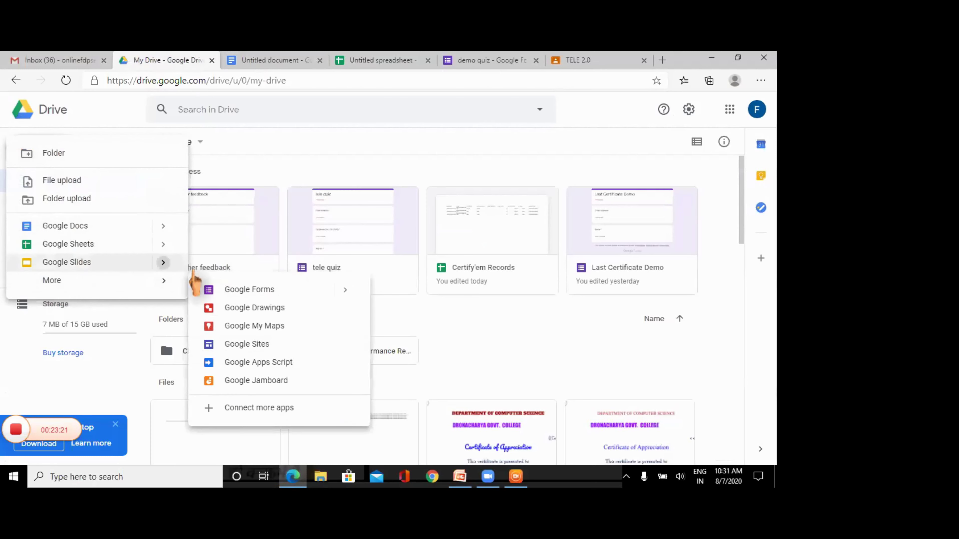
{"action": "left_click", "coordinate": [236, 289]}
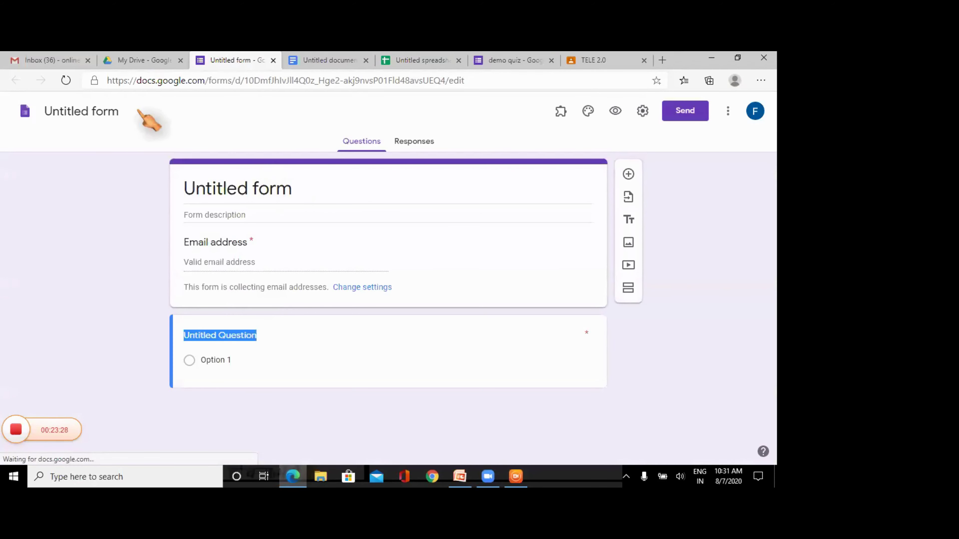
- Rename the form file to 'Teachers Feedback'
{"action": "left_click", "coordinate": [99, 112]}
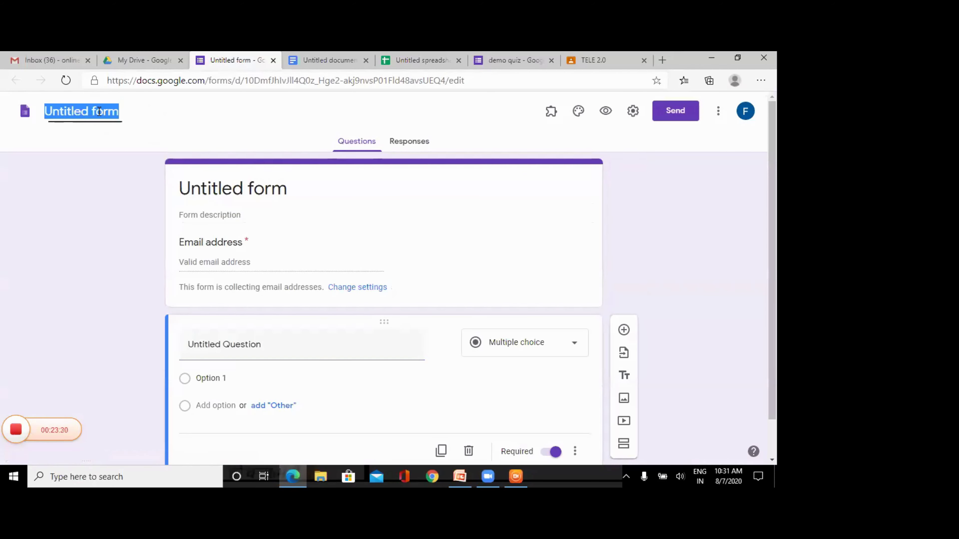
{"action": "type", "text": "Teachers"}
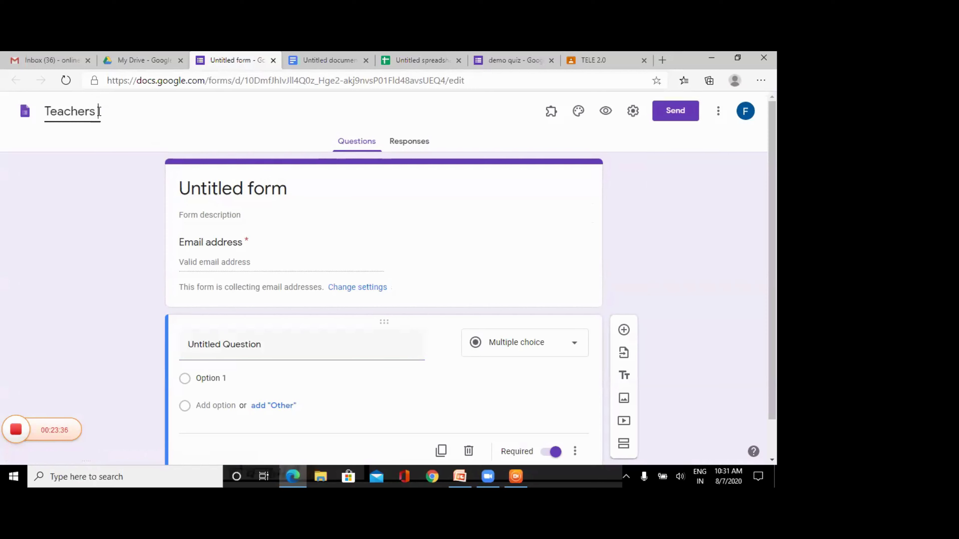
{"action": "type", "text": "Feedback"}
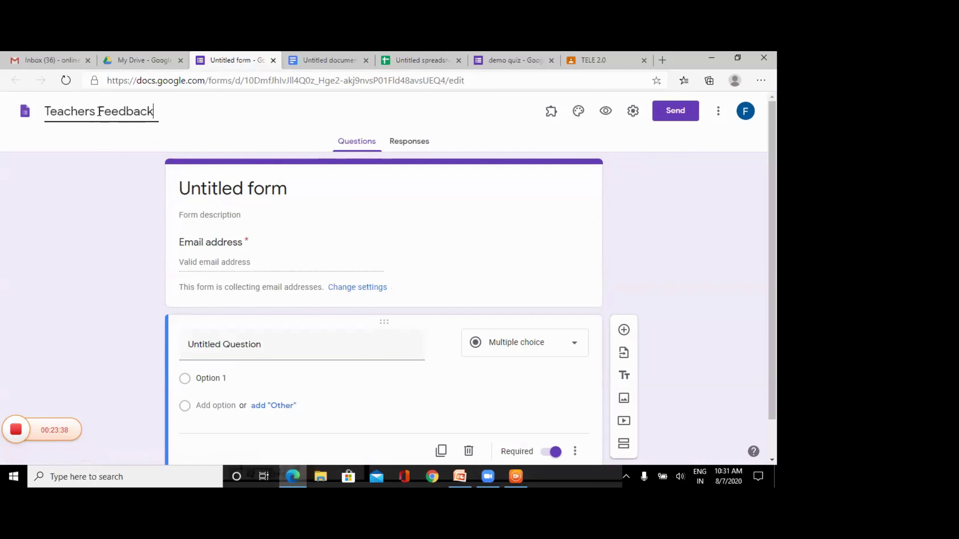
- Set the form title to 'student performance record'
{"action": "left_click", "coordinate": [202, 188]}
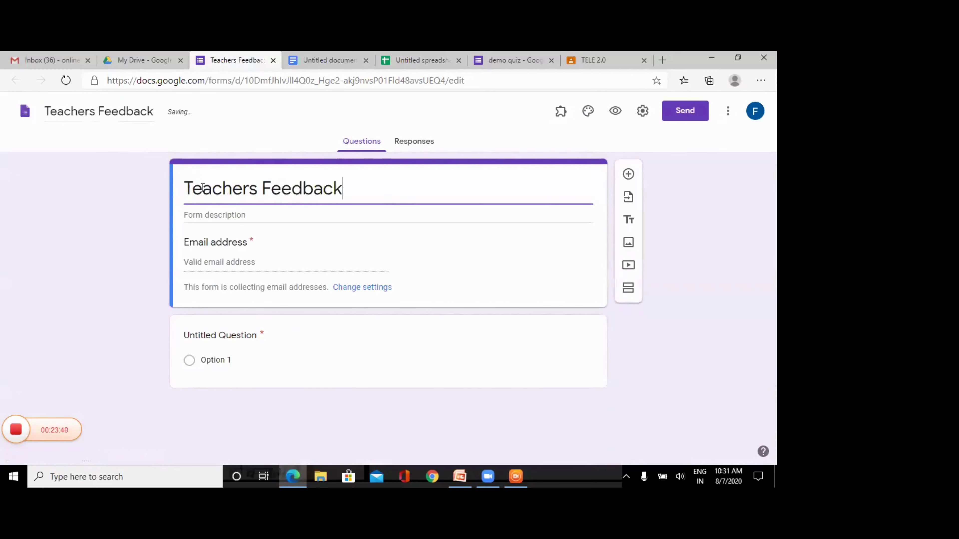
{"action": "key", "text": "BackSpace"}
{"action": "key", "text": "BackSpace"}
{"action": "key", "text": "BackSpace"}
{"action": "key", "text": "BackSpace"}
{"action": "key", "text": "BackSpace"}
{"action": "key", "text": "BackSpace"}
{"action": "key", "text": "BackSpace"}
{"action": "key", "text": "BackSpace"}
{"action": "key", "text": "BackSpace"}
{"action": "key", "text": "BackSpace"}
{"action": "key", "text": "BackSpace"}
{"action": "key", "text": "BackSpace"}
{"action": "key", "text": "BackSpace"}
{"action": "key", "text": "BackSpace"}
{"action": "key", "text": "BackSpace"}
{"action": "key", "text": "BackSpace"}
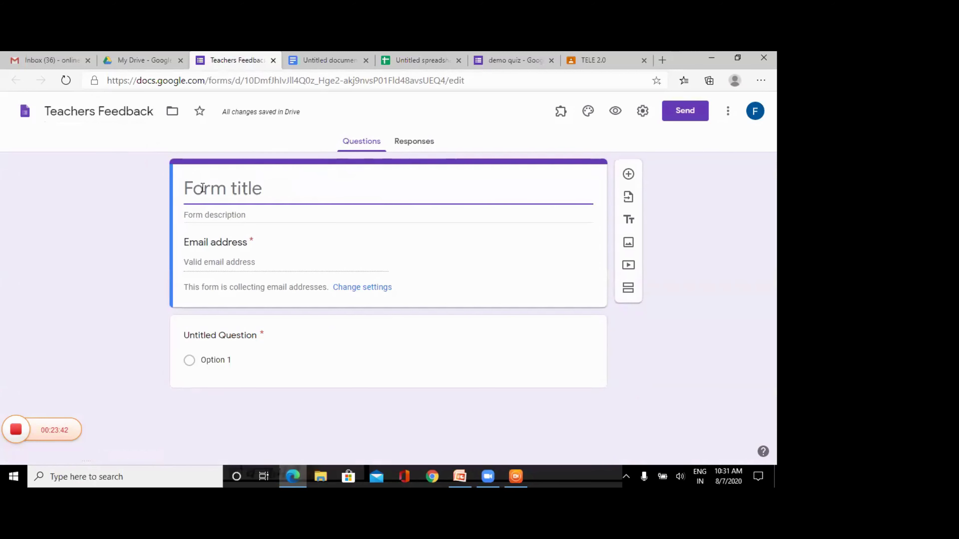
{"action": "type", "text": "AC"}
{"action": "key", "text": "BackSpace"}
{"action": "key", "text": "BackSpace"}
{"action": "key", "text": "BackSpace"}
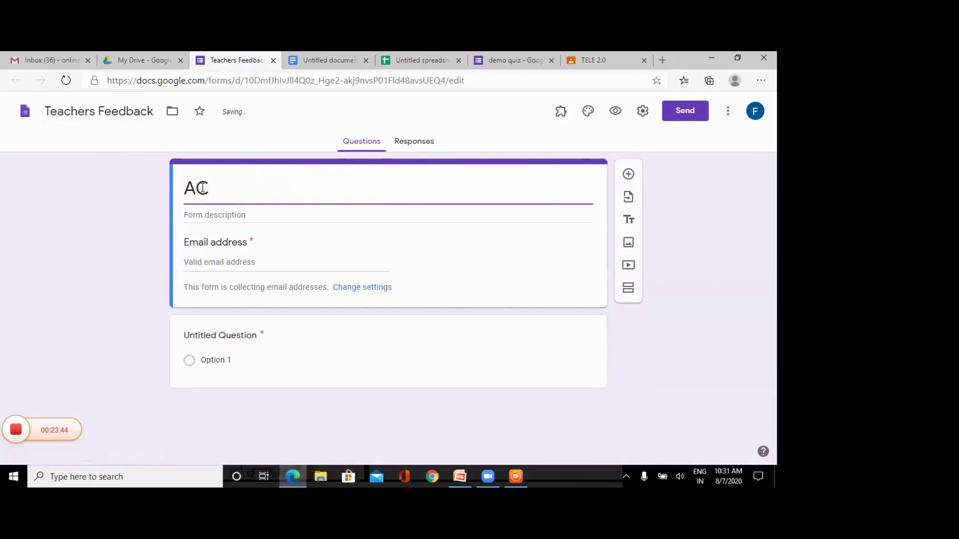
{"action": "type", "text": "act"}
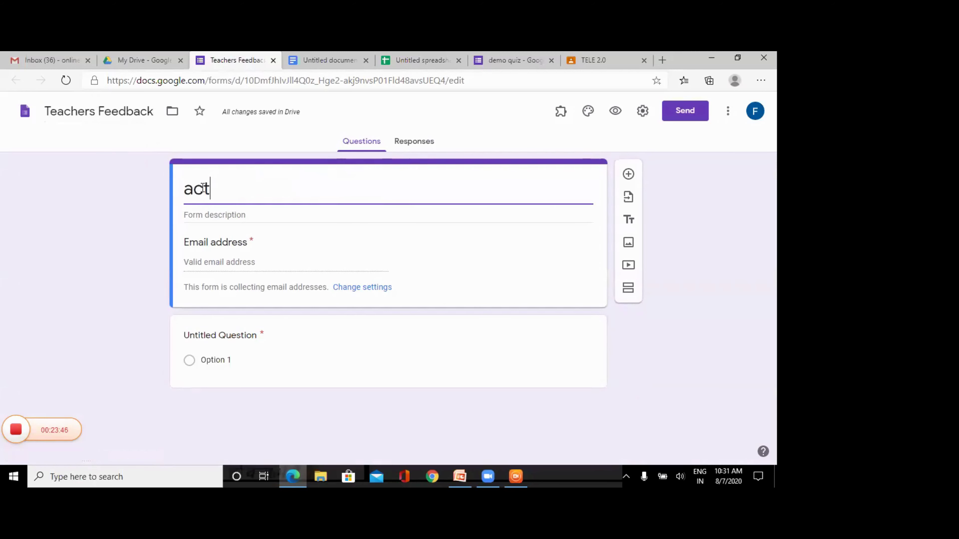
{"action": "type", "text": "ivty"}
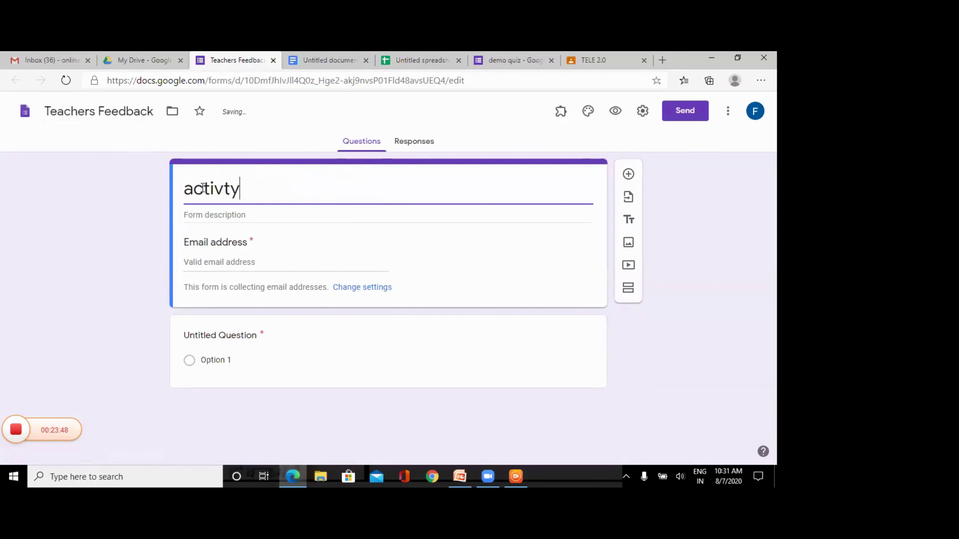
{"action": "key", "text": "BackSpace"}
{"action": "key", "text": "BackSpace"}
{"action": "type", "text": "ity reco"}
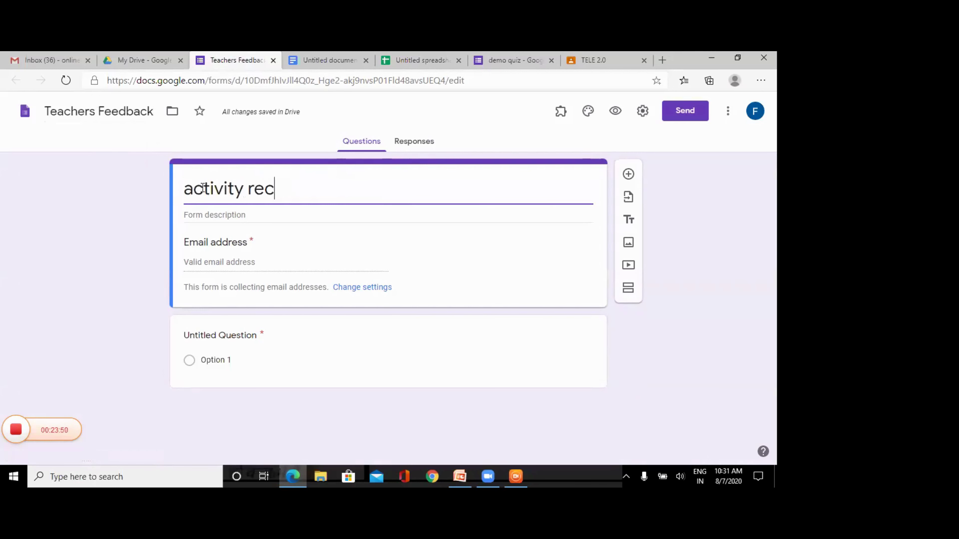
{"action": "key", "text": "BackSpace"}
{"action": "key", "text": "BackSpace"}
{"action": "key", "text": "BackSpace"}
{"action": "key", "text": "BackSpace"}
{"action": "key", "text": "BackSpace"}
{"action": "key", "text": "BackSpace"}
{"action": "key", "text": "BackSpace"}
{"action": "key", "text": "BackSpace"}
{"action": "key", "text": "BackSpace"}
{"action": "key", "text": "BackSpace"}
{"action": "key", "text": "BackSpace"}
{"action": "key", "text": "BackSpace"}
{"action": "key", "text": "BackSpace"}
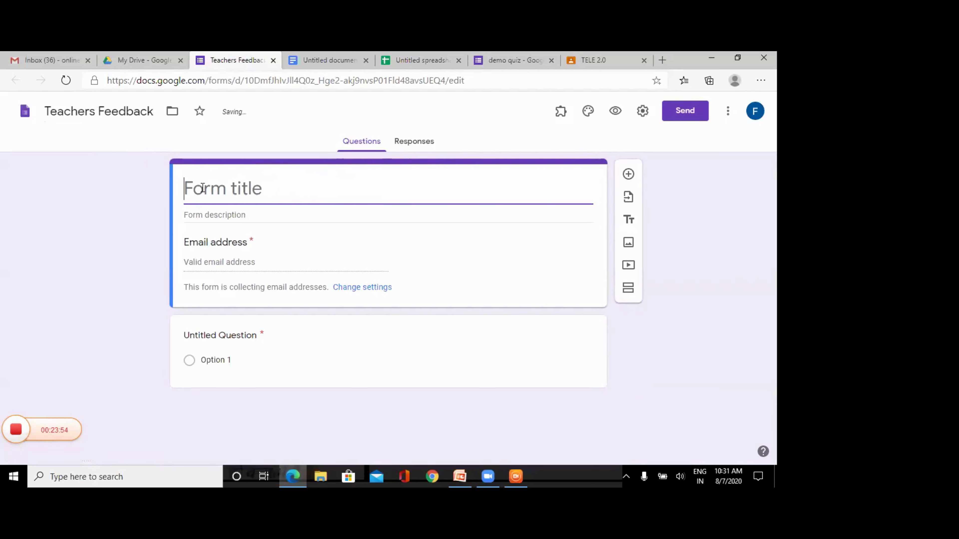
{"action": "type", "text": "stu"}
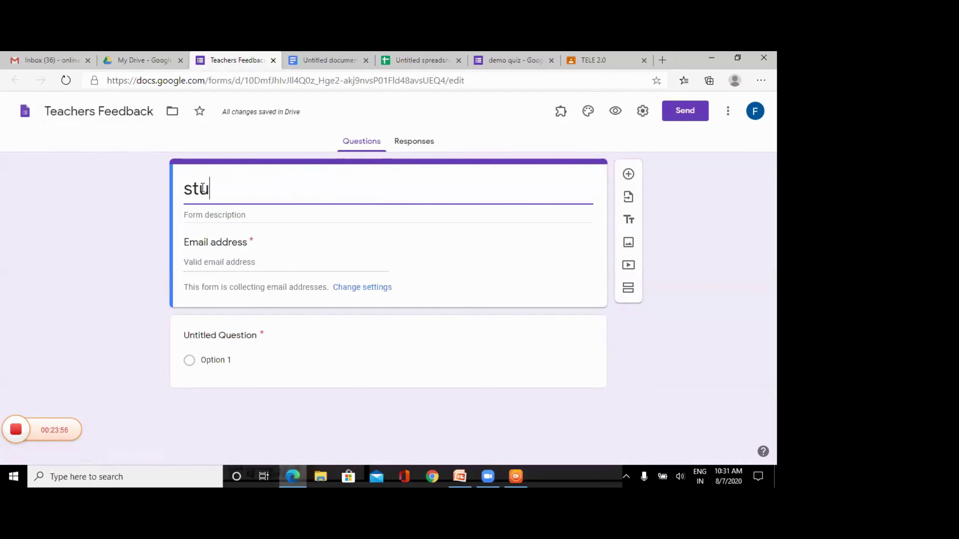
{"action": "type", "text": "den performance recordt"}
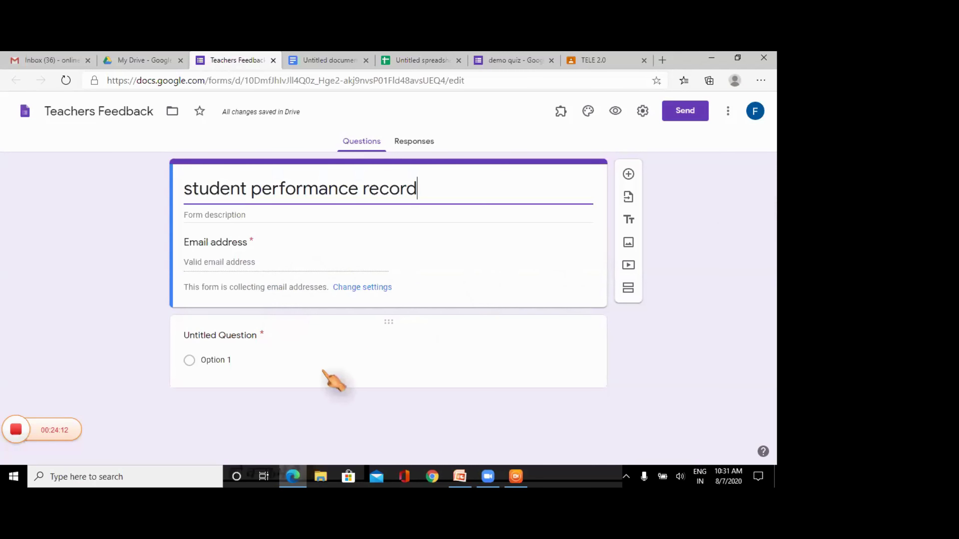
- Title the first question 'Name' and make it multiple choice
{"action": "left_click", "coordinate": [311, 347]}
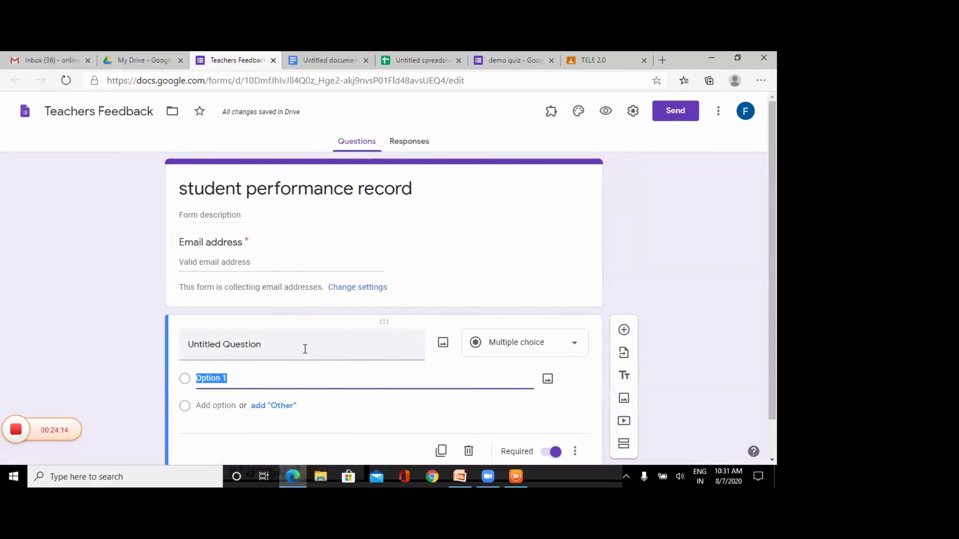
{"action": "left_click", "coordinate": [293, 347]}
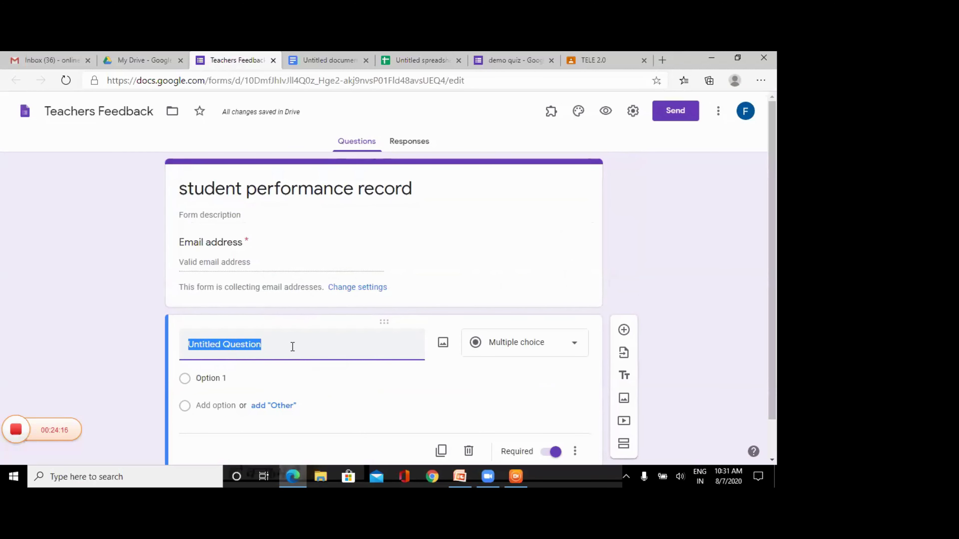
{"action": "type", "text": "Name"}
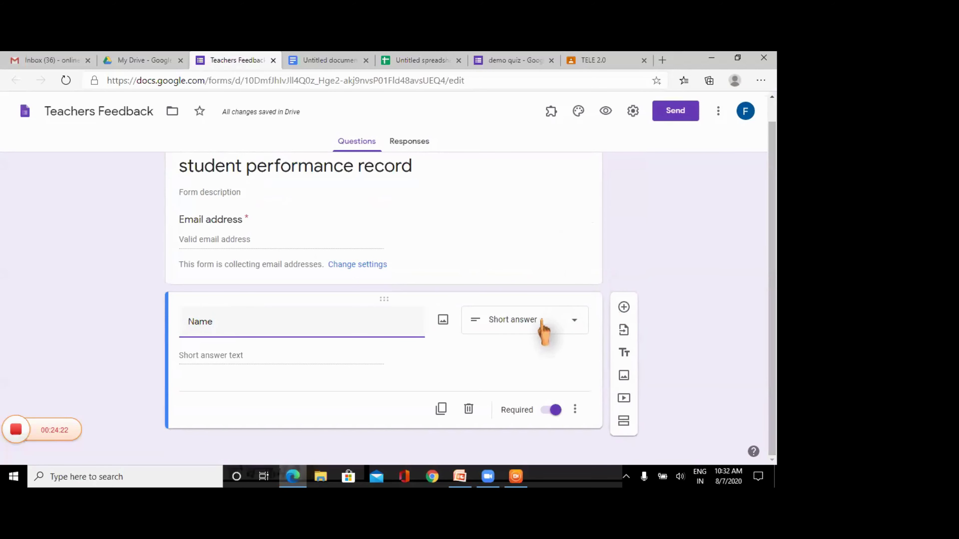
{"action": "left_click", "coordinate": [543, 329]}
{"action": "left_click", "coordinate": [536, 198]}
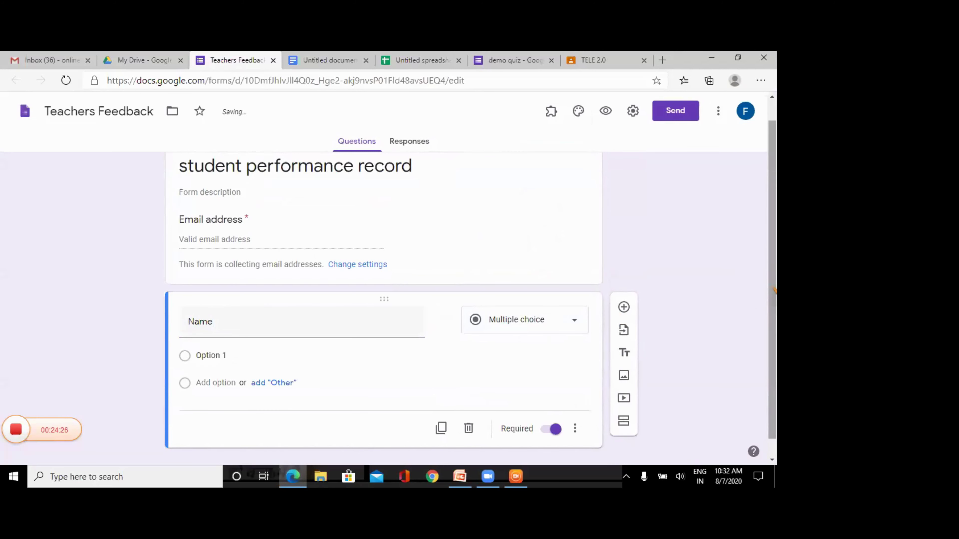
- Add a 'Roll No' question followed by a 'Teacher Name' question
{"action": "scroll", "coordinate": [773, 290], "scroll_direction": "down", "scroll_amount": 1}
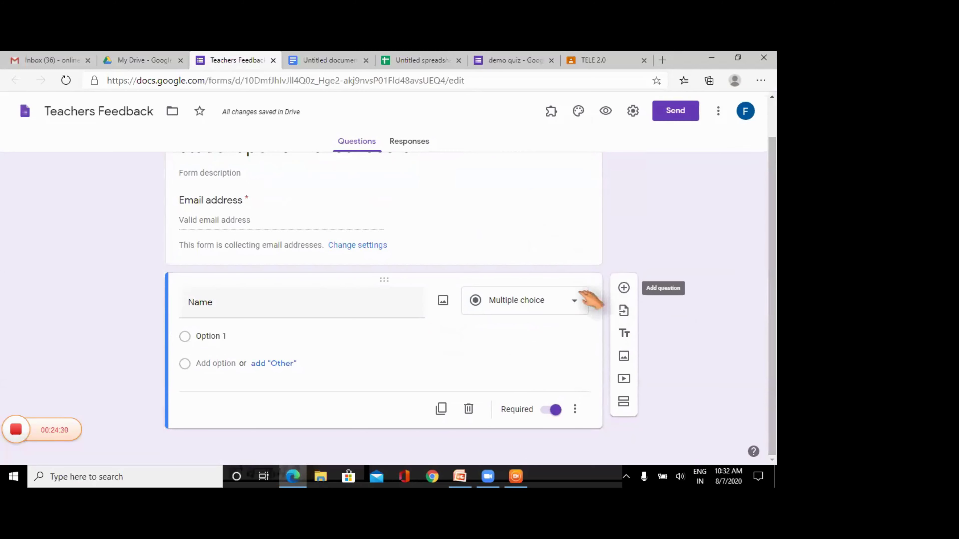
{"action": "left_click", "coordinate": [624, 288]}
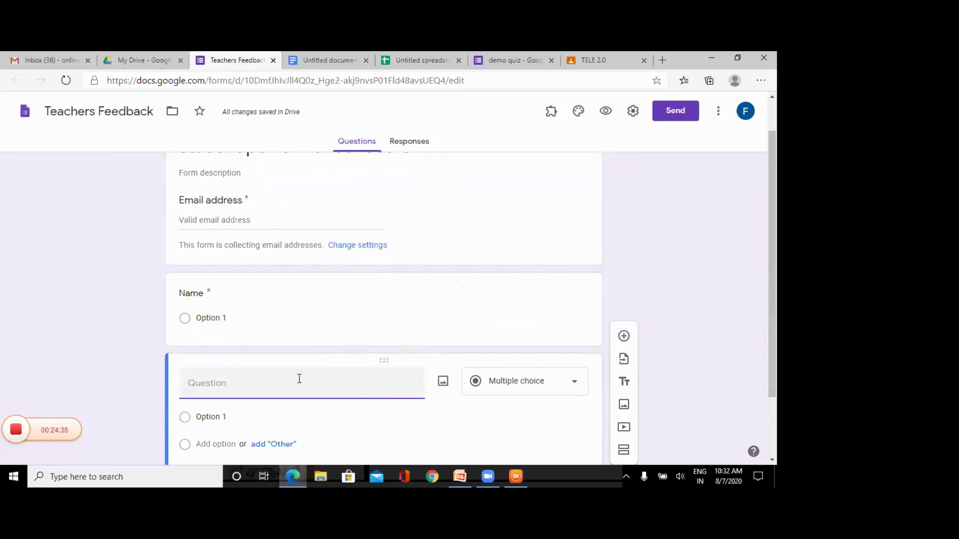
{"action": "type", "text": "Roll No"}
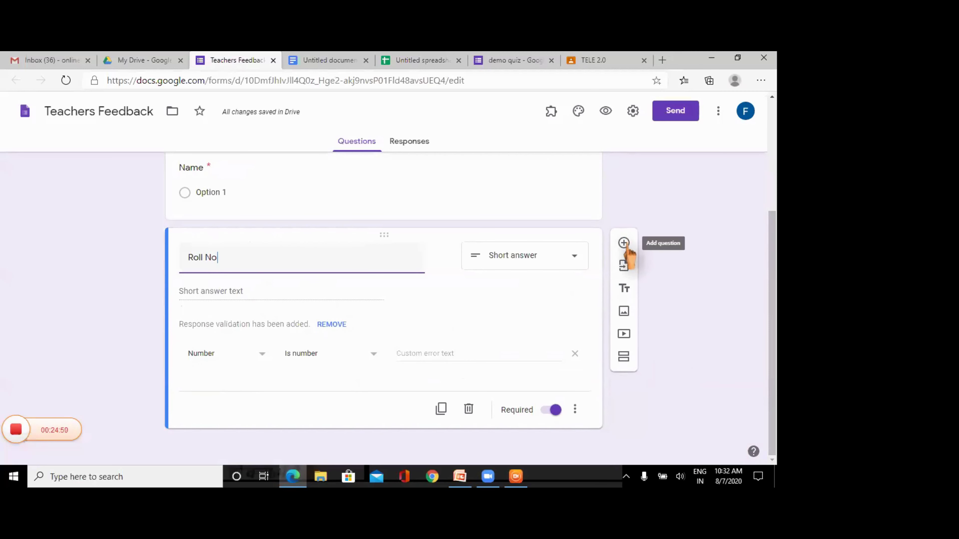
{"action": "left_click", "coordinate": [624, 243]}
{"action": "type", "text": "Teacher Name"}
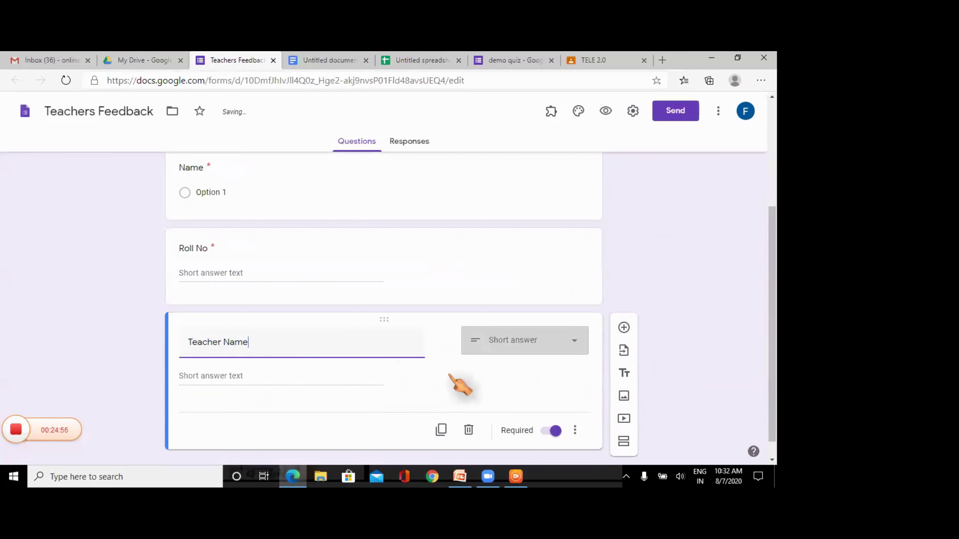
- Make Teacher Name multiple choice with a first teacher option and an Other choice
{"action": "left_click", "coordinate": [496, 343]}
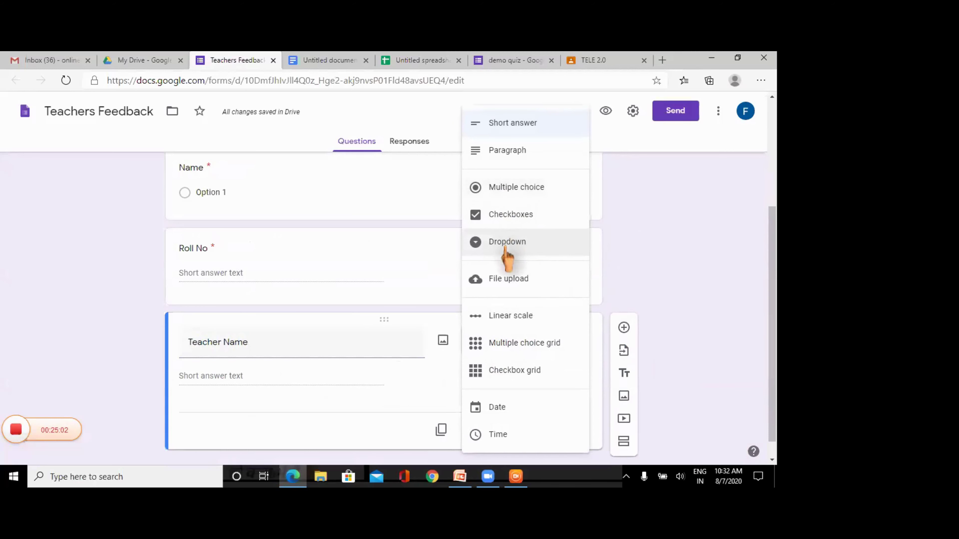
{"action": "left_click", "coordinate": [505, 191]}
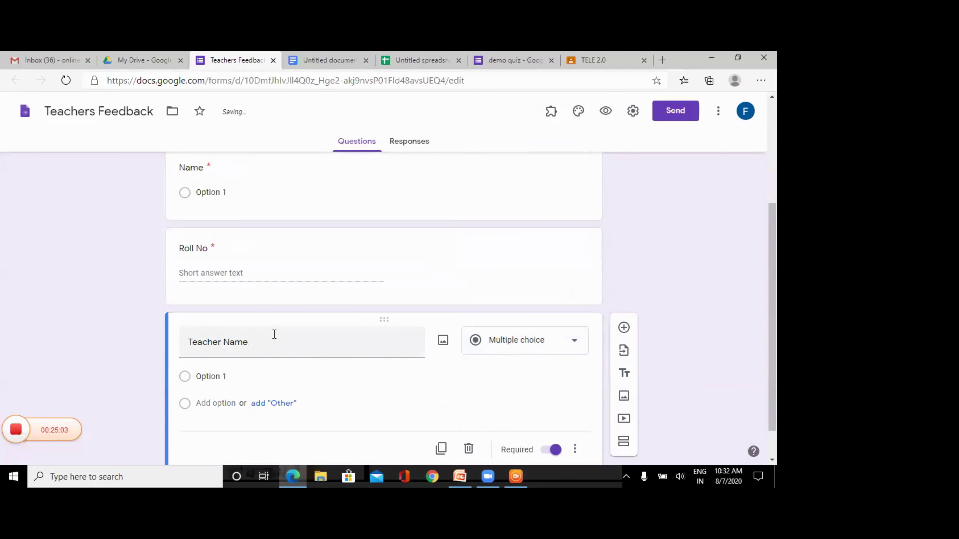
{"action": "left_click", "coordinate": [225, 375]}
{"action": "type", "text": "Mrs. Simi"}
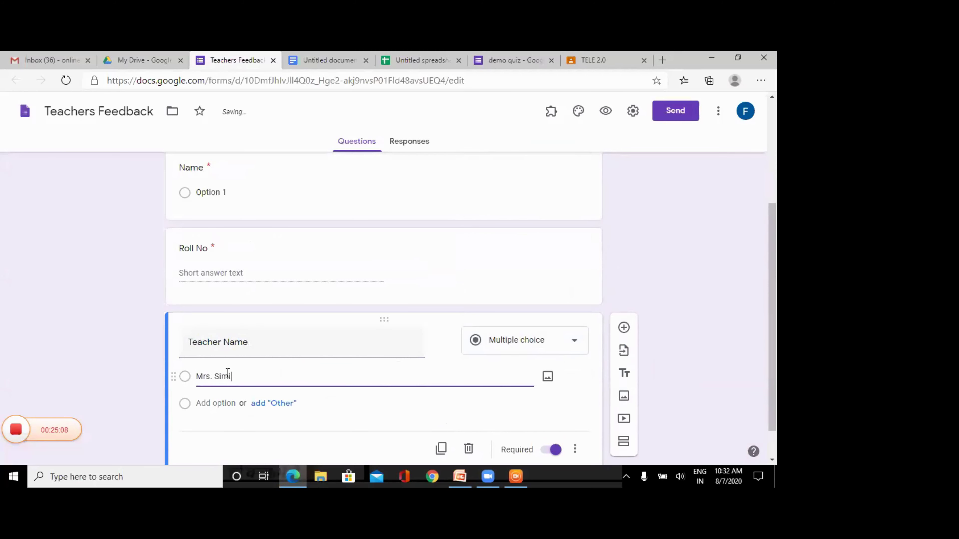
{"action": "left_click", "coordinate": [271, 403]}
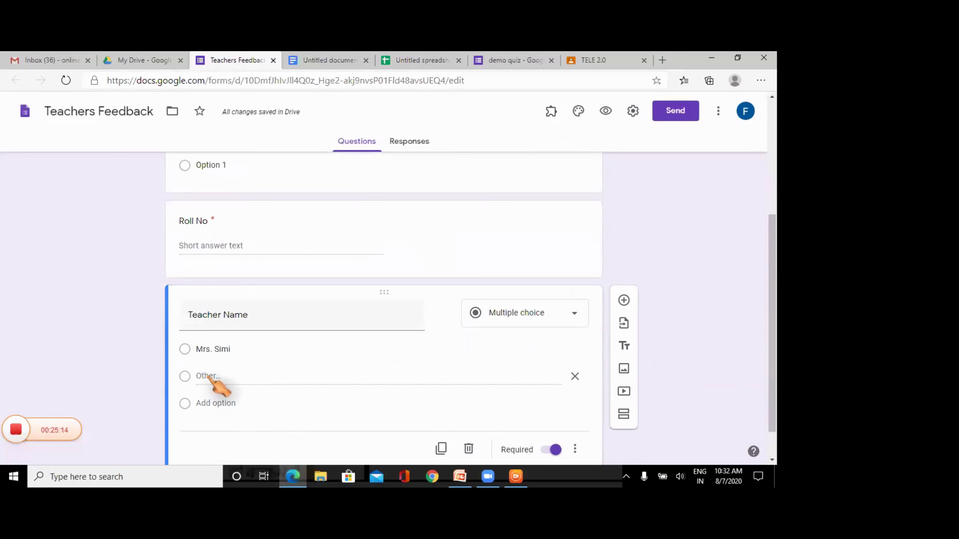
- Add three more teacher names as answer options for Teacher Name
{"action": "left_click", "coordinate": [217, 405]}
{"action": "type", "text": "M"}
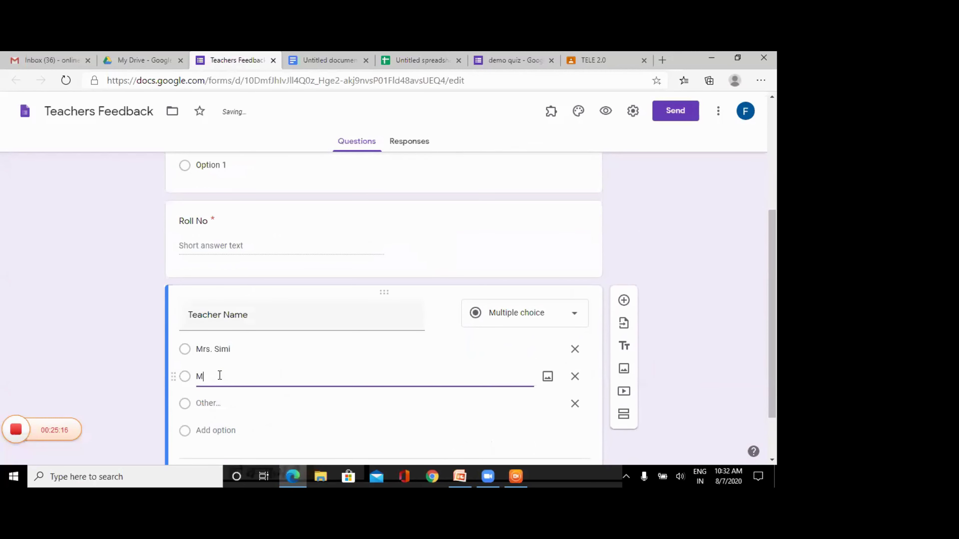
{"action": "type", "text": "rs. Sarita"}
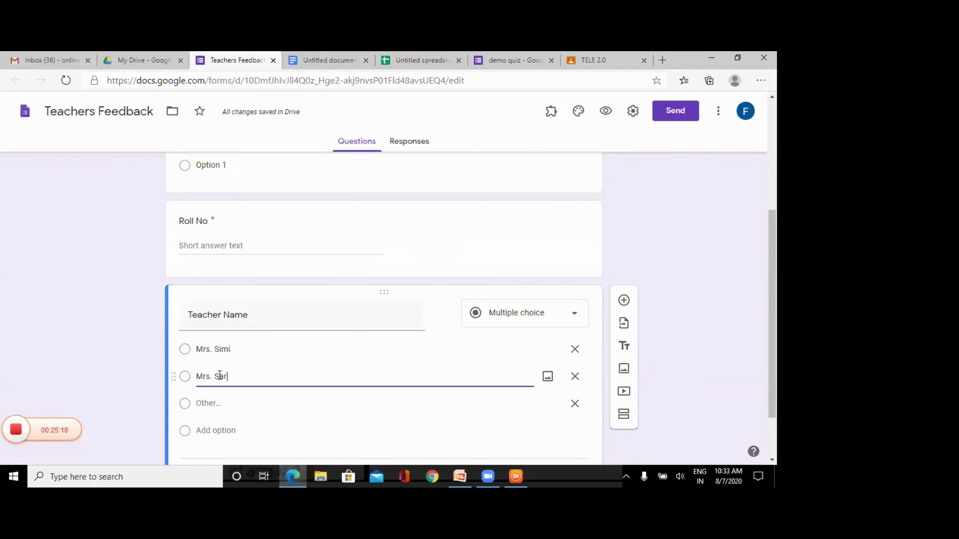
{"action": "left_click", "coordinate": [228, 431]}
{"action": "type", "text": "Mr. Satis"}
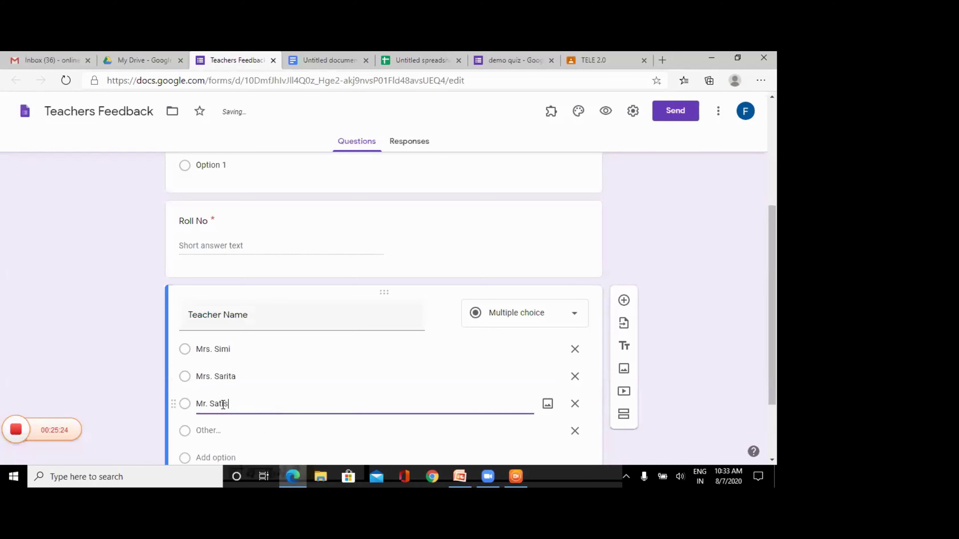
{"action": "type", "text": "h"}
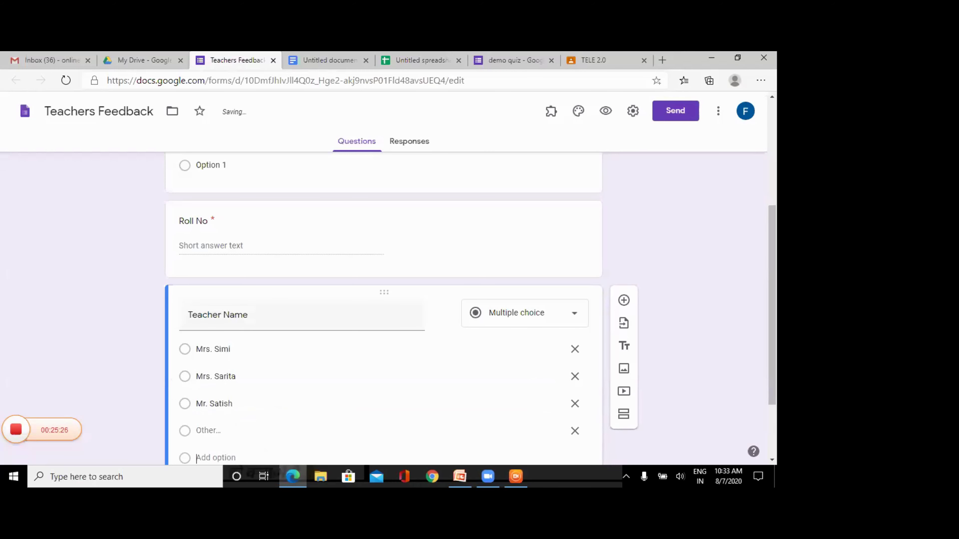
{"action": "left_click", "coordinate": [226, 457]}
{"action": "type", "text": "Mrs"}
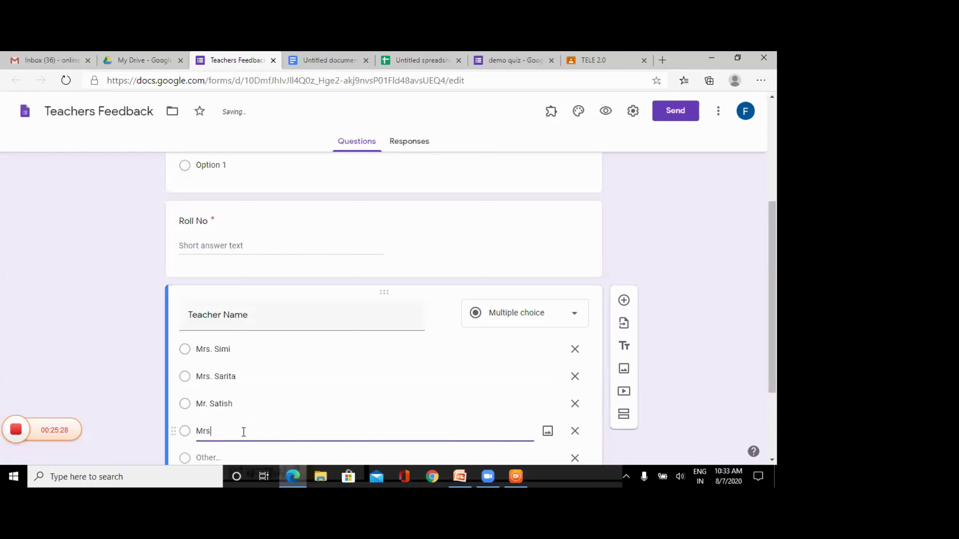
{"action": "type", "text": ". Shefali"}
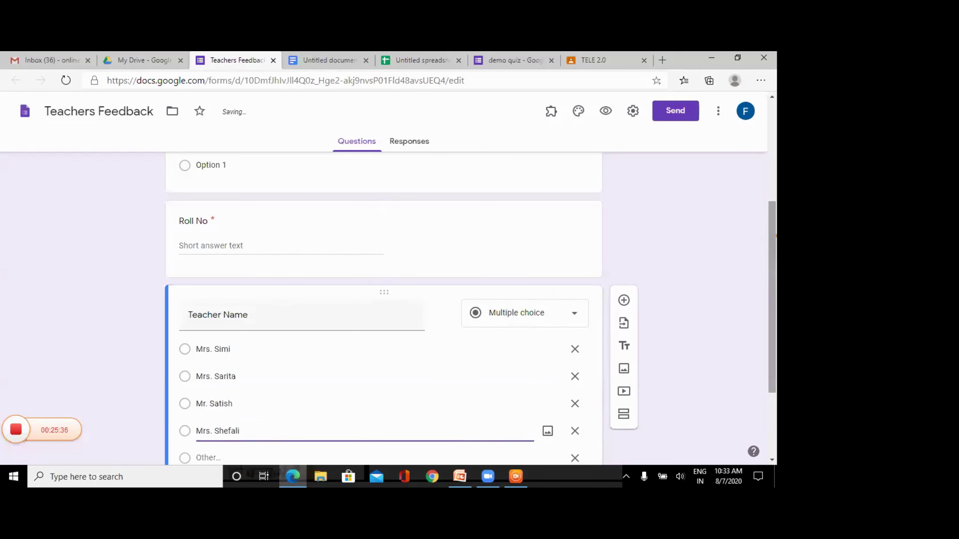
{"action": "scroll", "coordinate": [772, 294], "scroll_direction": "down", "scroll_amount": 3}
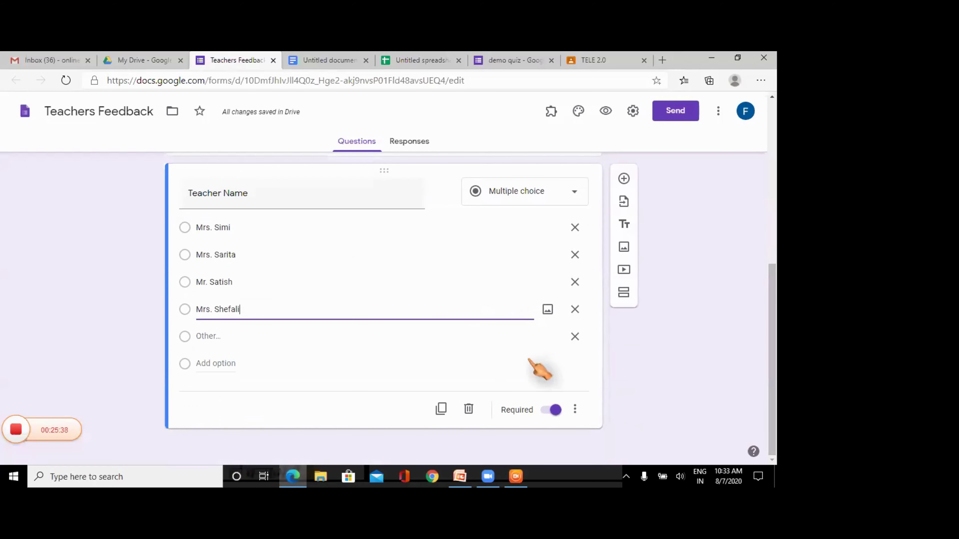
- Remove the Other choice from the Teacher Name question, then go to My Drive
{"action": "left_click", "coordinate": [574, 337]}
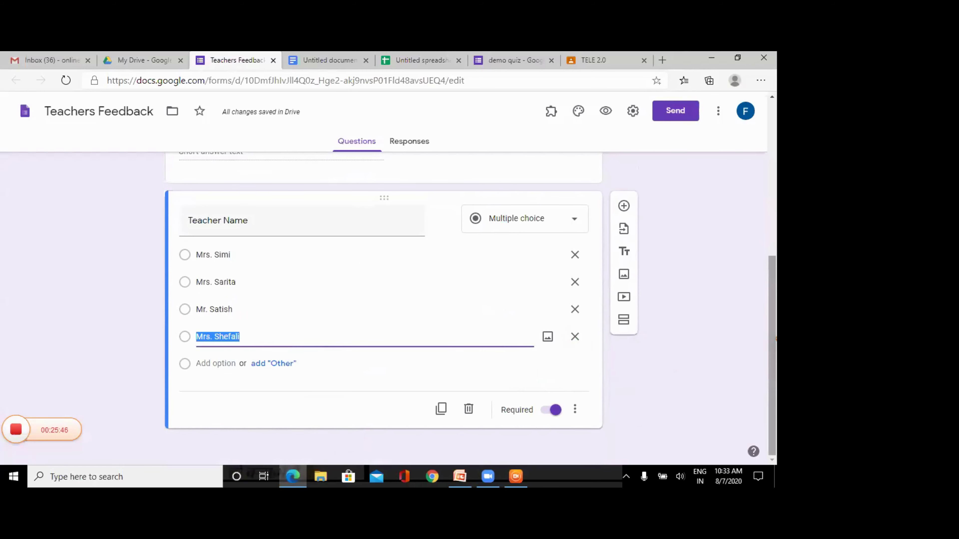
{"action": "left_click_drag", "start_coordinate": [772, 355], "coordinate": [774, 177]}
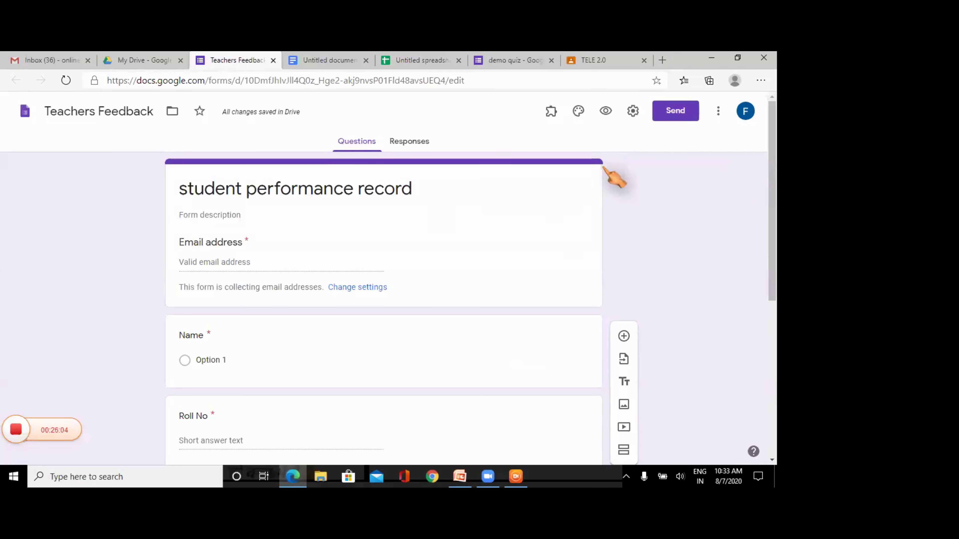
{"action": "left_click", "coordinate": [155, 61]}
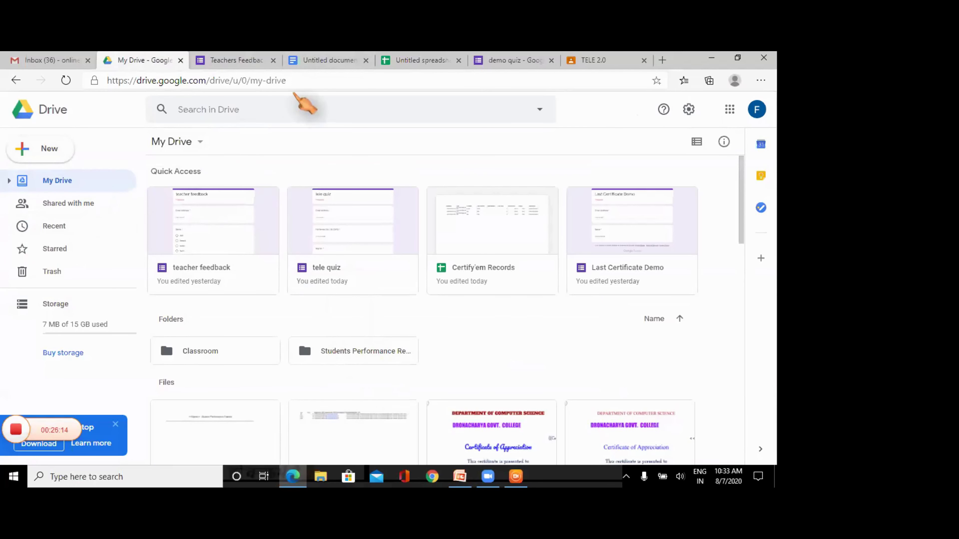
- Reload My Drive, then bring up the untitled spreadsheet of student names and roll numbers
{"action": "left_click", "coordinate": [297, 80]}
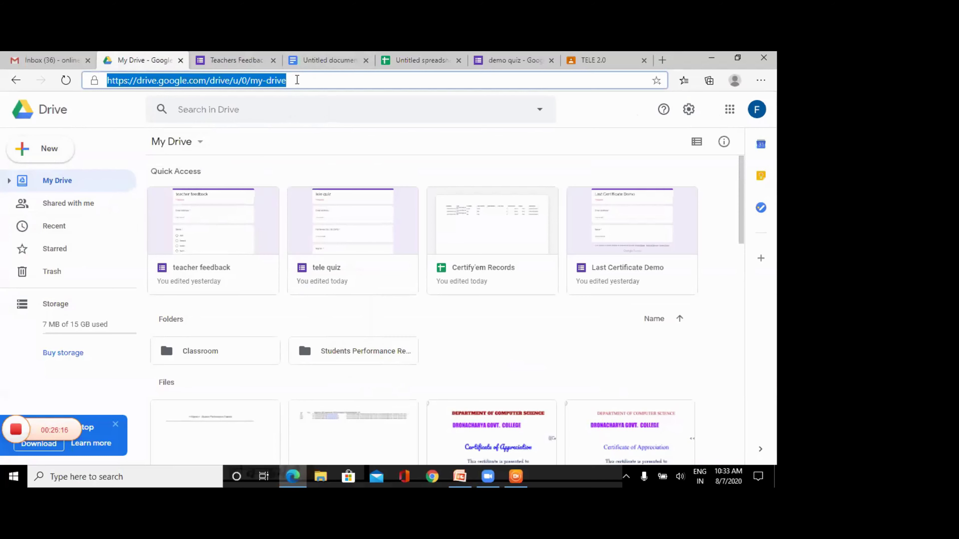
{"action": "key", "text": "Return"}
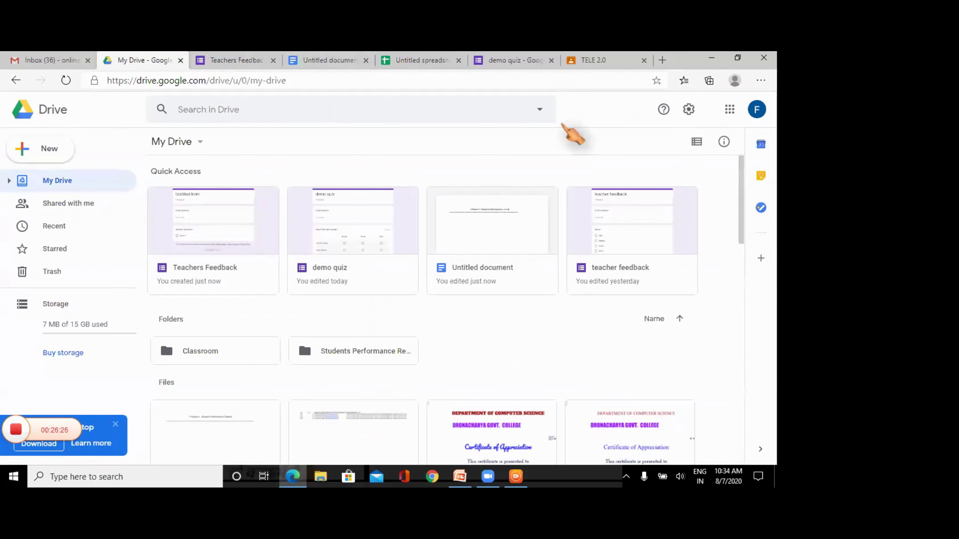
{"action": "left_click", "coordinate": [425, 60]}
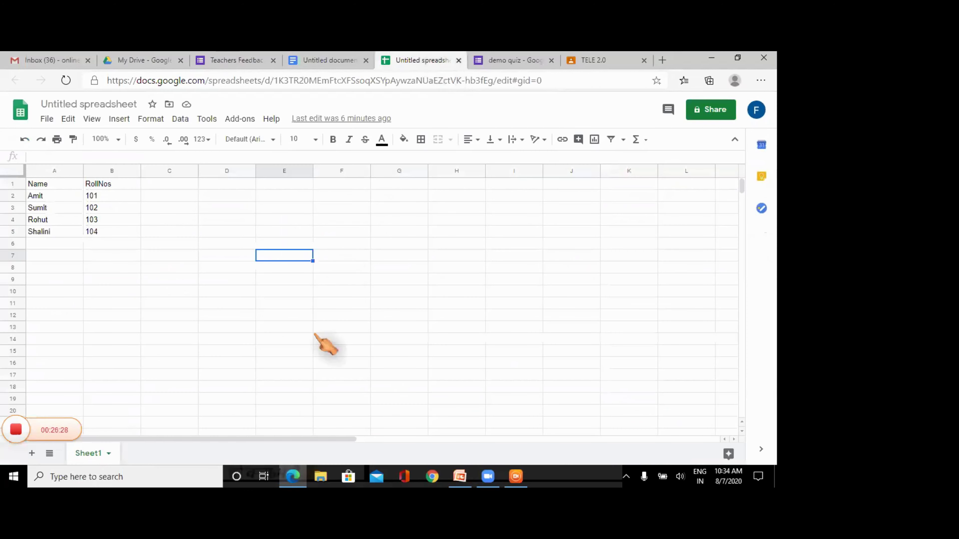
- Change the spreadsheet title from 'Untitled spreadsheet' to 'Students Record'
{"action": "left_click", "coordinate": [115, 104]}
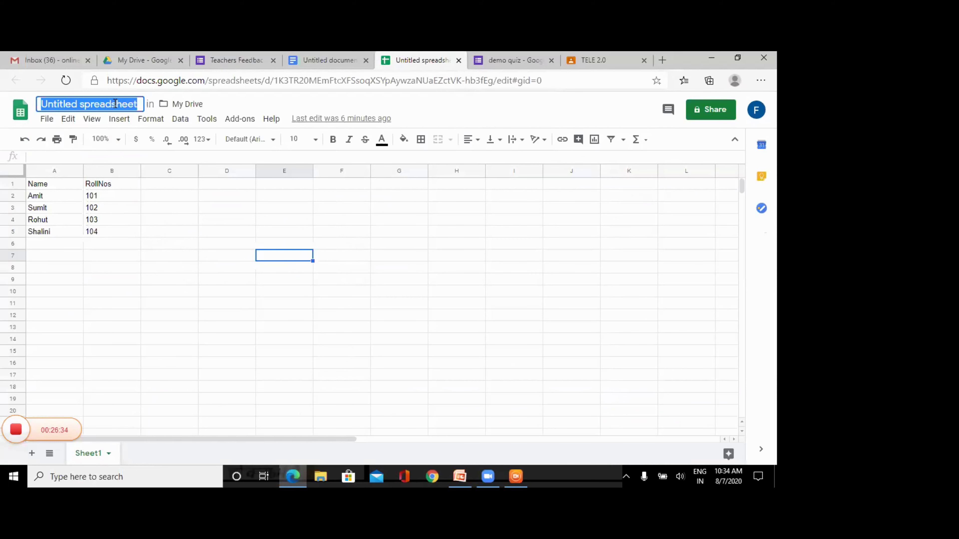
{"action": "type", "text": "Act"}
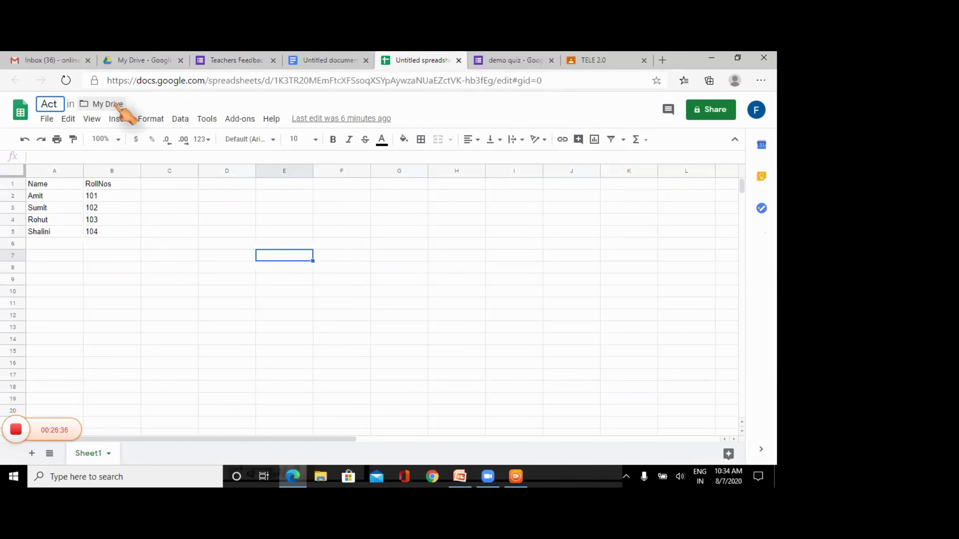
{"action": "key", "text": "BackSpace"}
{"action": "key", "text": "BackSpace"}
{"action": "key", "text": "BackSpace"}
{"action": "type", "text": "Stud"}
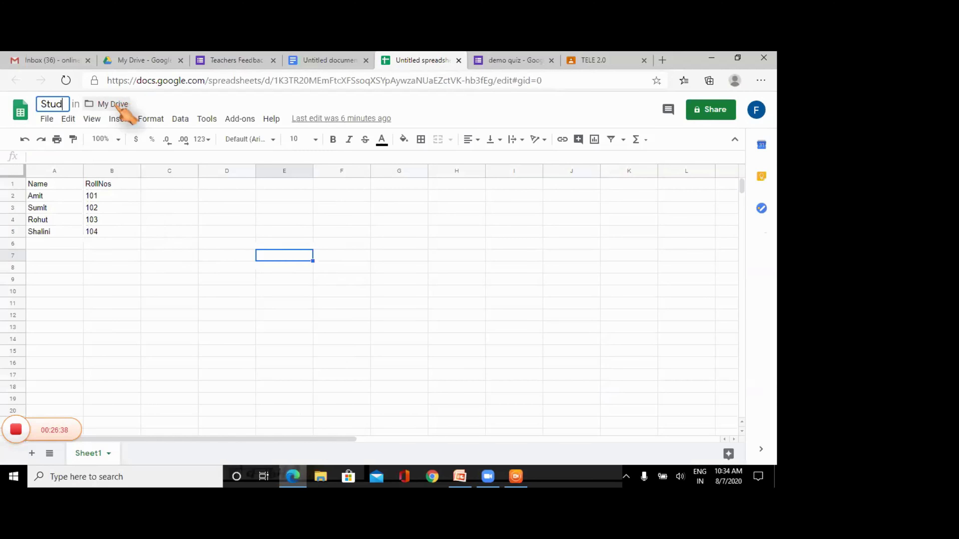
{"action": "type", "text": "ents "}
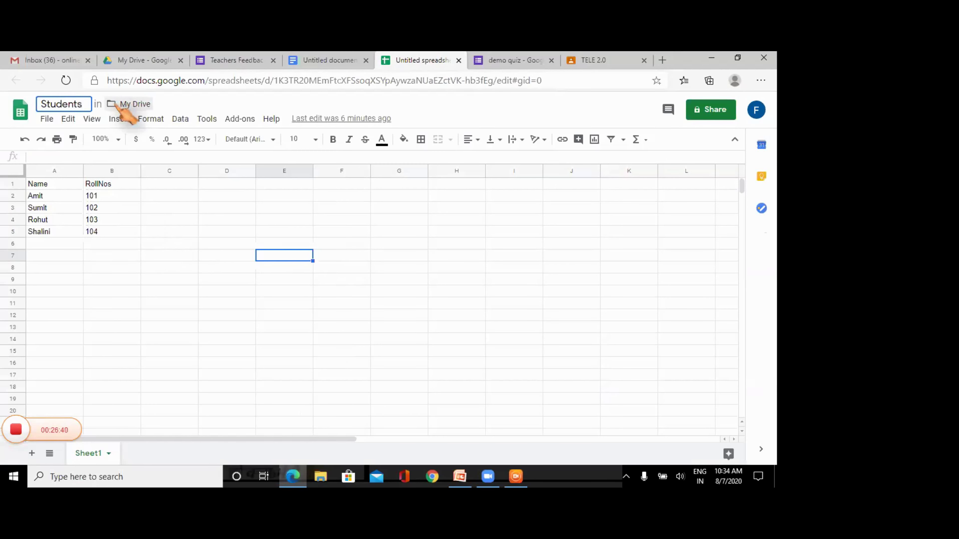
{"action": "type", "text": "Record"}
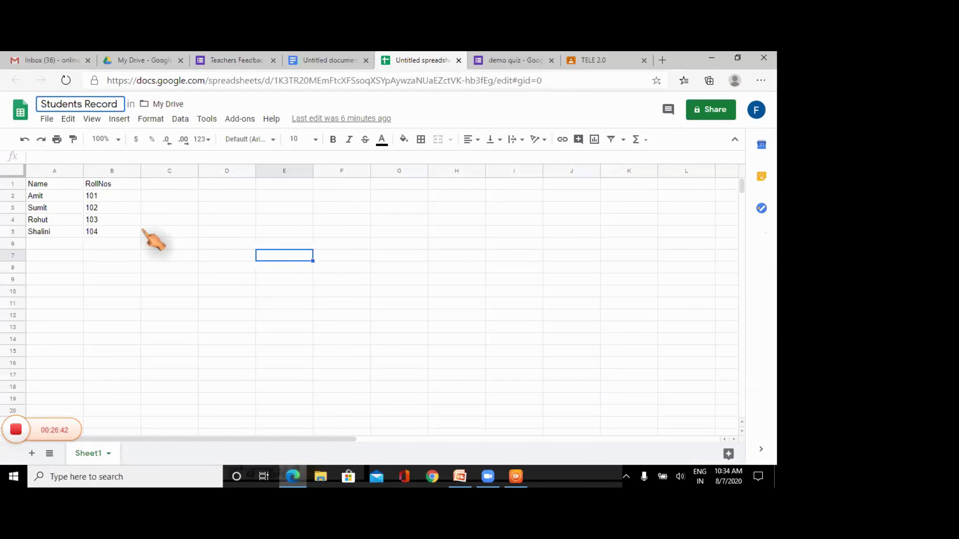
{"action": "left_click", "coordinate": [131, 255]}
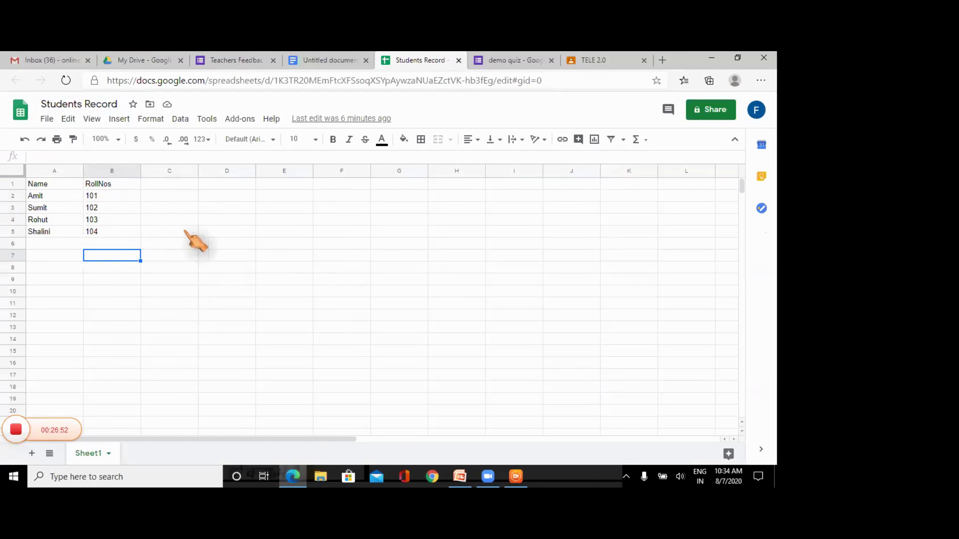
- Close the demo quiz and TELE 2.0 tabs and go back to the Teachers Feedback form
{"action": "left_click", "coordinate": [498, 62]}
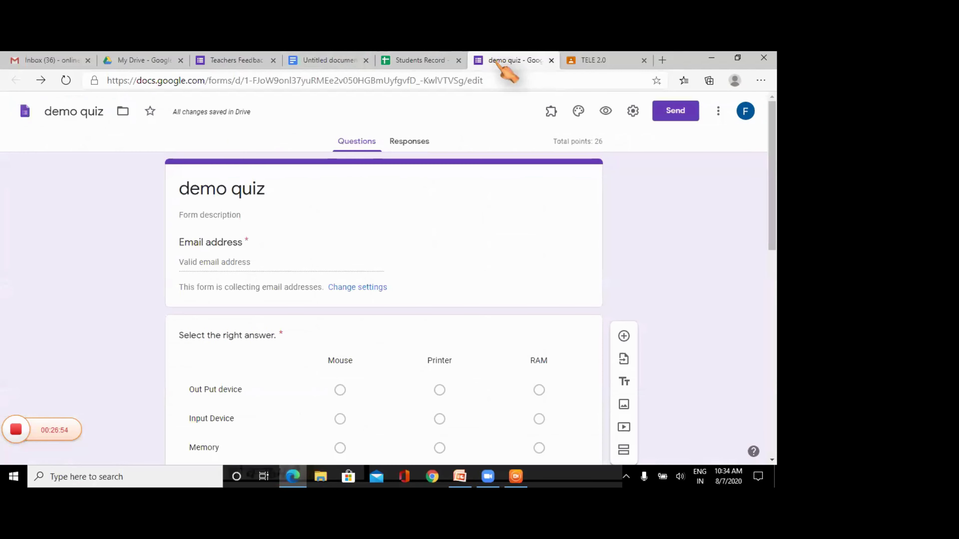
{"action": "left_click", "coordinate": [551, 60]}
{"action": "left_click", "coordinate": [551, 60]}
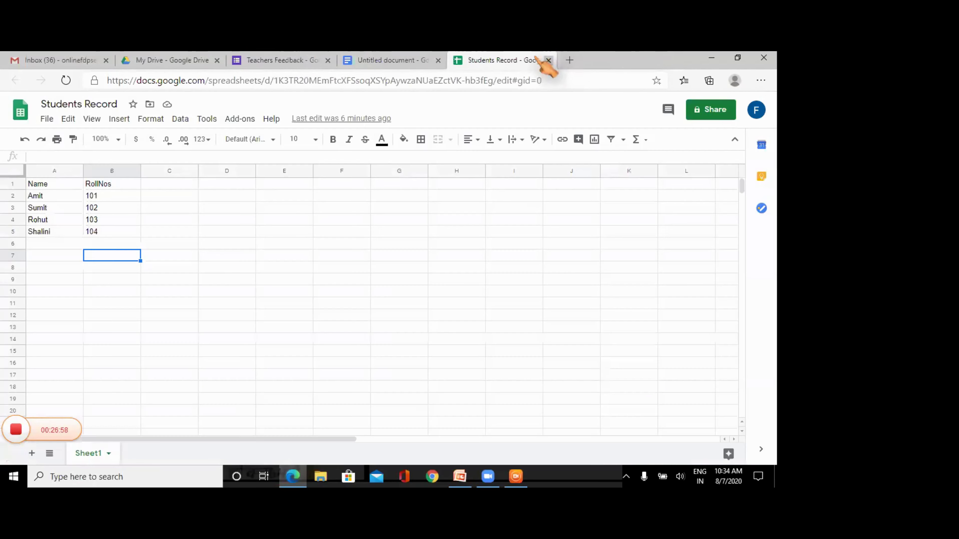
{"action": "left_click", "coordinate": [284, 62]}
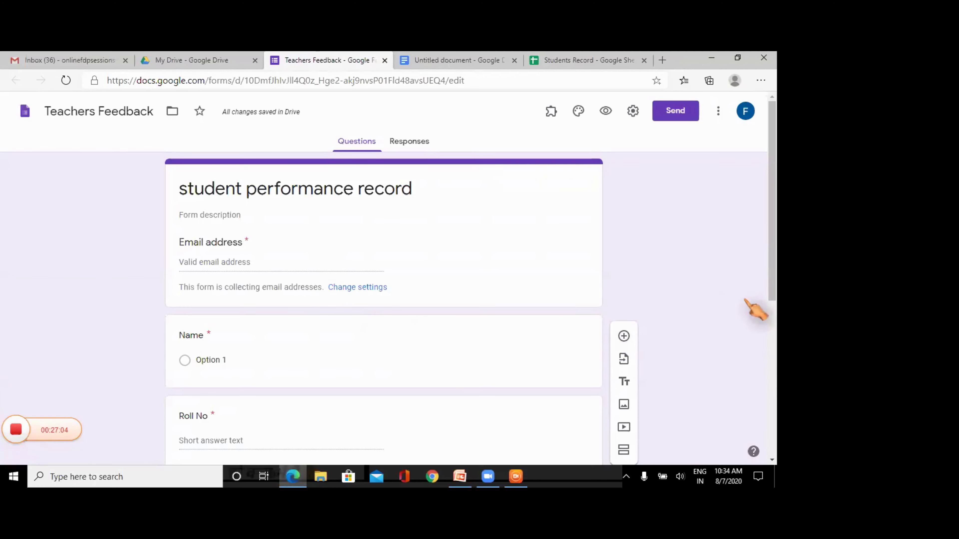
- Add a question below Teacher Name titled 'PErformance of the students during semester I'
{"action": "scroll", "coordinate": [772, 312], "scroll_direction": "down", "scroll_amount": 1}
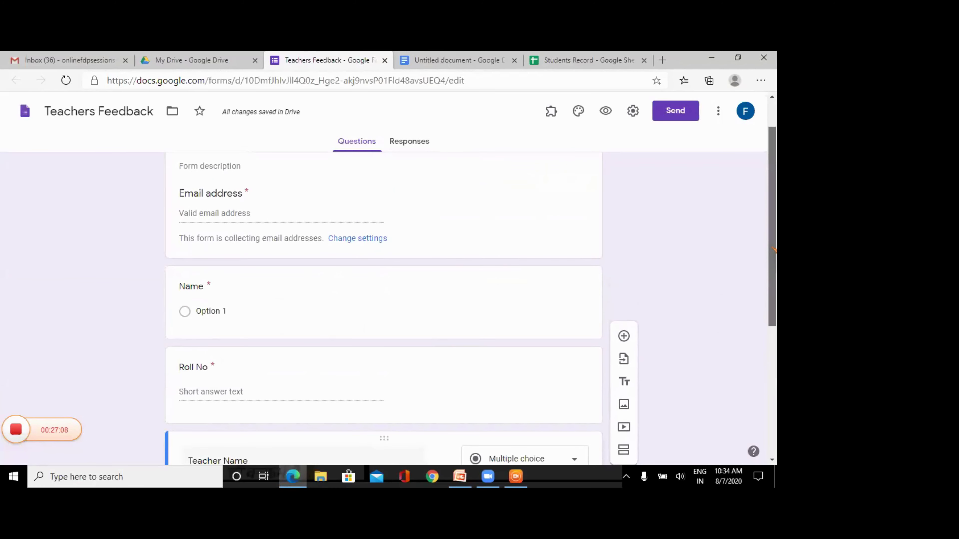
{"action": "left_click_drag", "start_coordinate": [774, 251], "coordinate": [775, 290]}
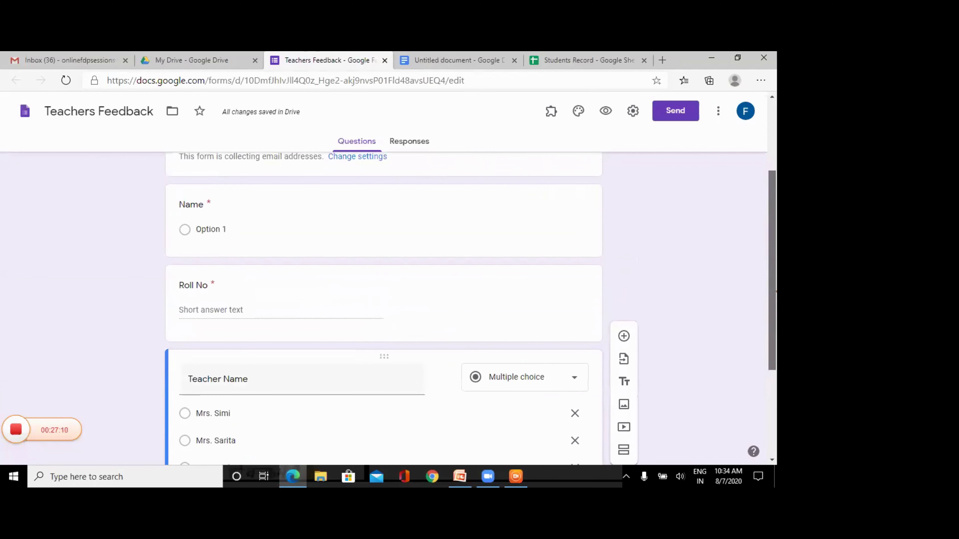
{"action": "scroll", "coordinate": [384, 316], "scroll_direction": "down", "scroll_amount": 3}
{"action": "left_click", "coordinate": [218, 434]}
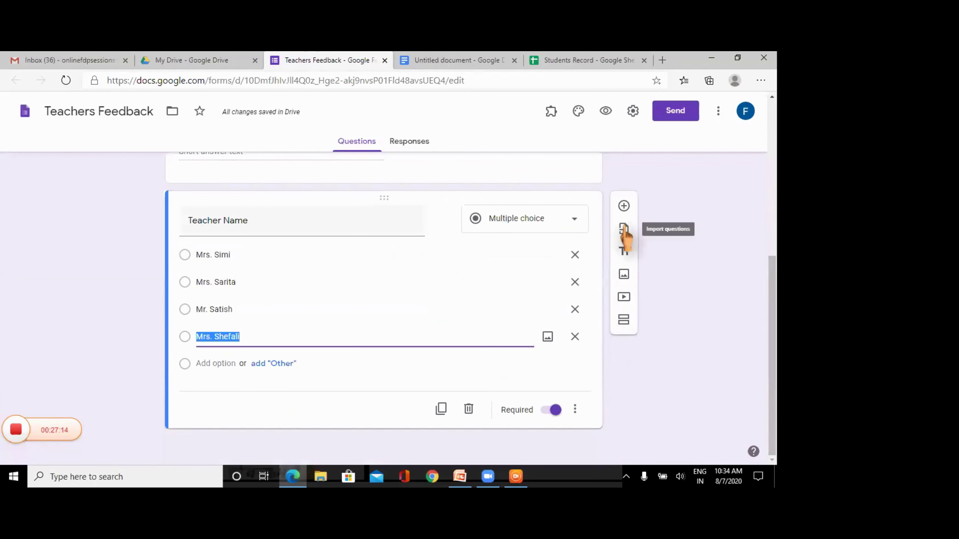
{"action": "left_click", "coordinate": [623, 207]}
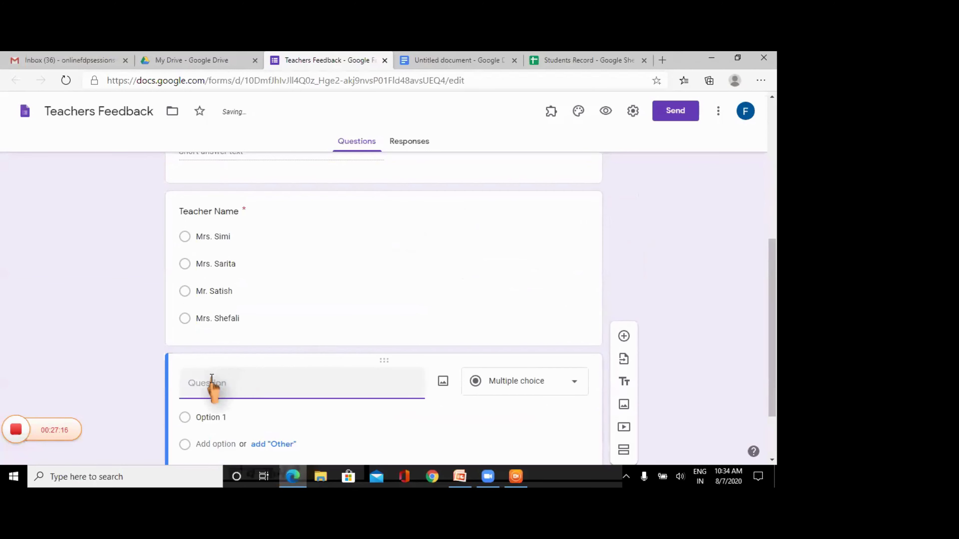
{"action": "left_click", "coordinate": [212, 378]}
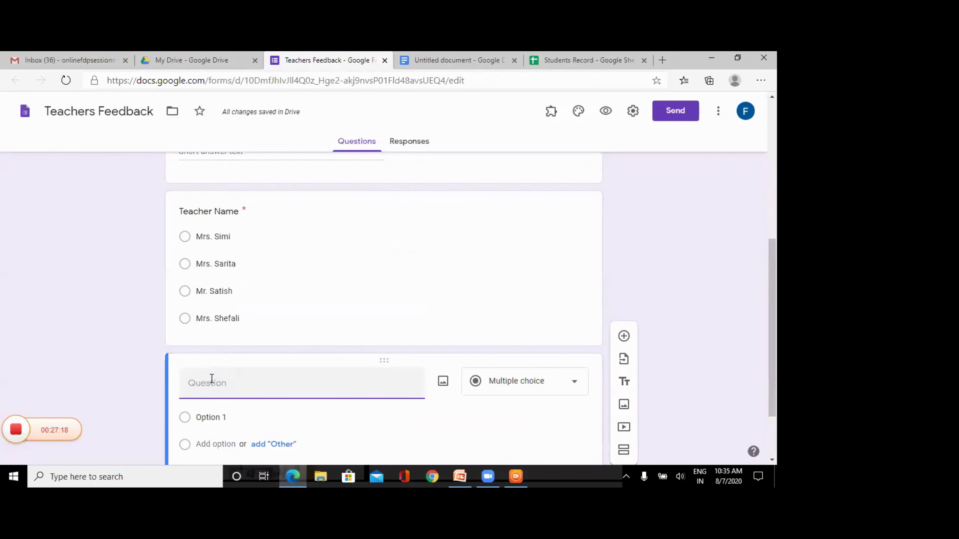
{"action": "type", "text": "PErformance of the s"}
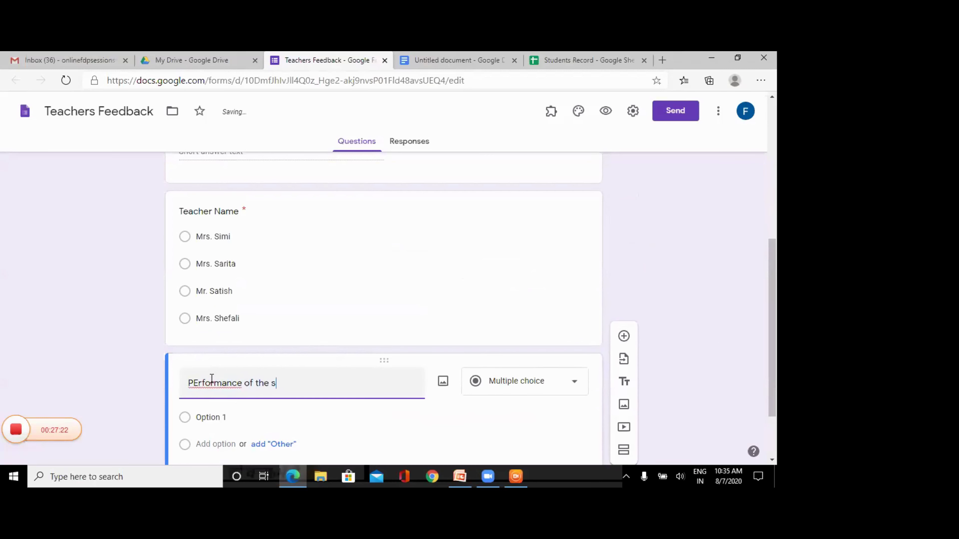
{"action": "type", "text": "tudents during semester I"}
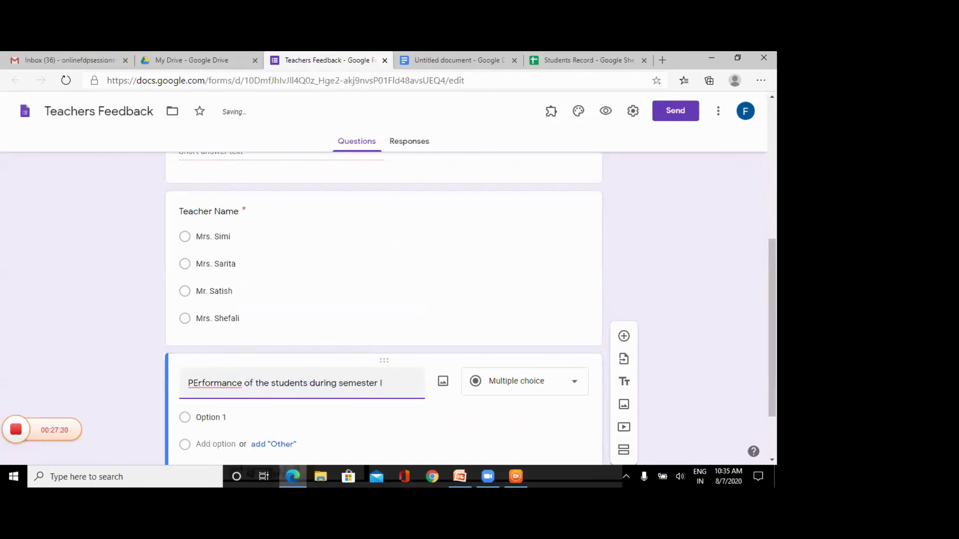
- Give the question the choices Excellent, Good, Fair and Poor
{"action": "scroll", "coordinate": [384, 302], "scroll_direction": "down", "scroll_amount": 2}
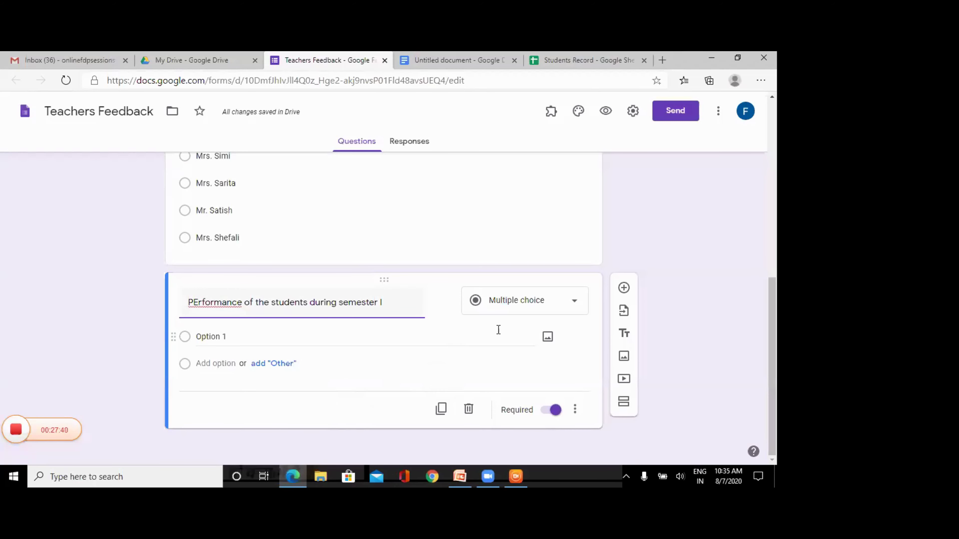
{"action": "left_click", "coordinate": [230, 337]}
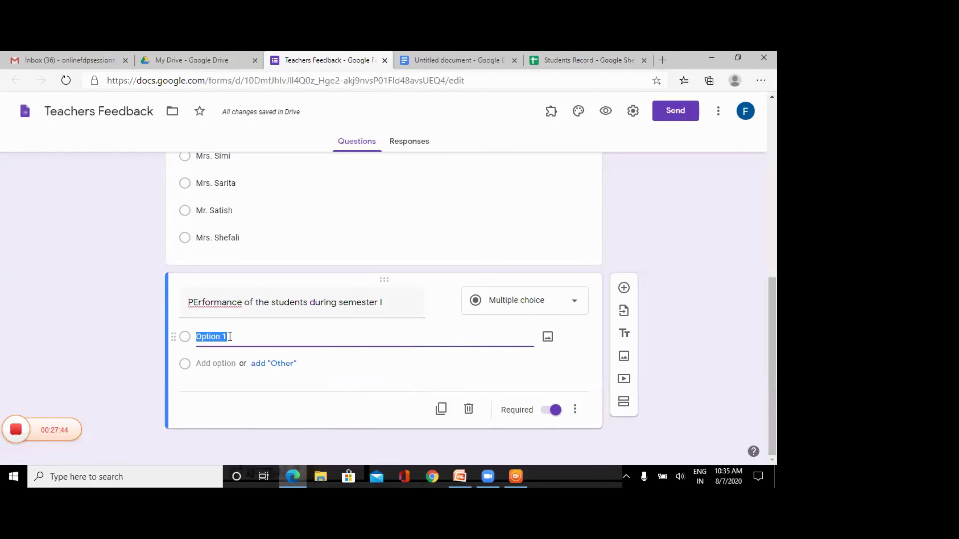
{"action": "type", "text": "Exce"}
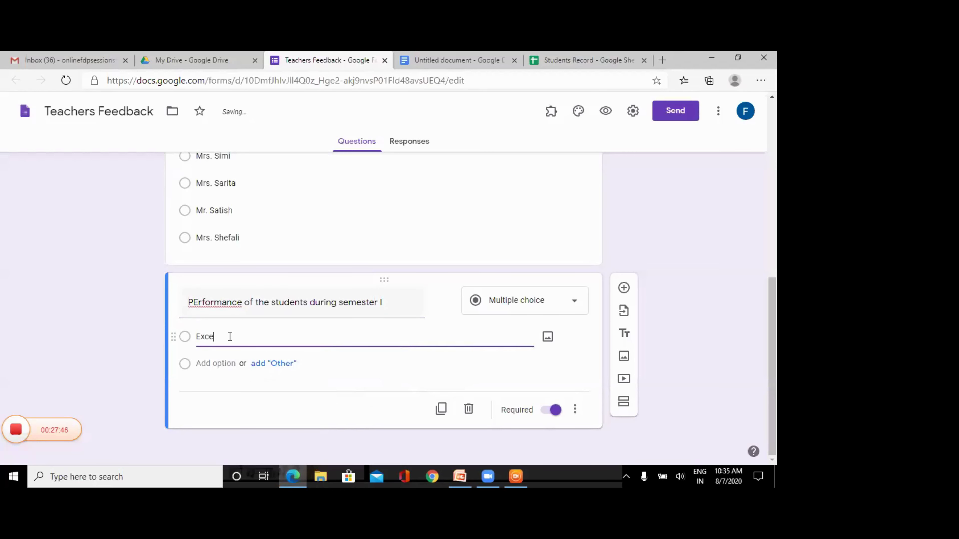
{"action": "type", "text": "llent"}
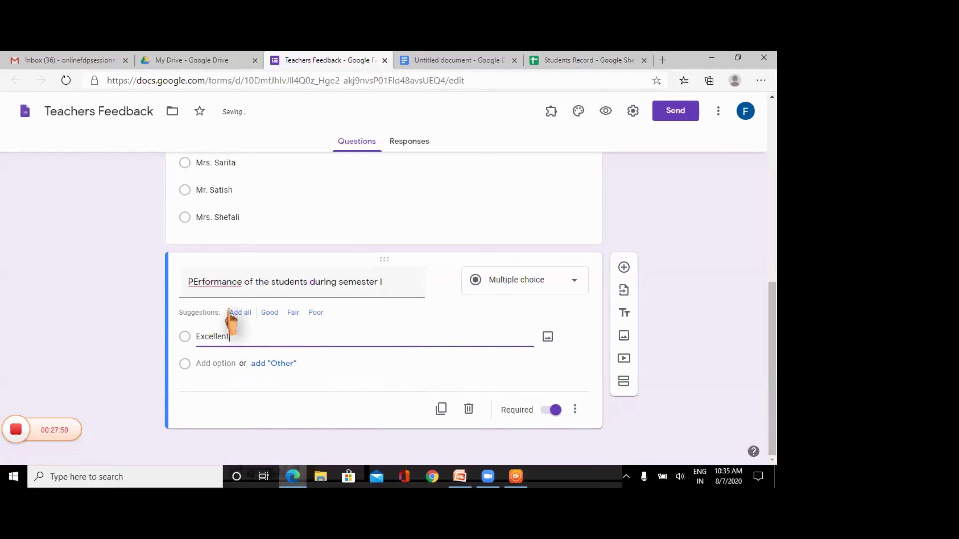
{"action": "left_click", "coordinate": [231, 312]}
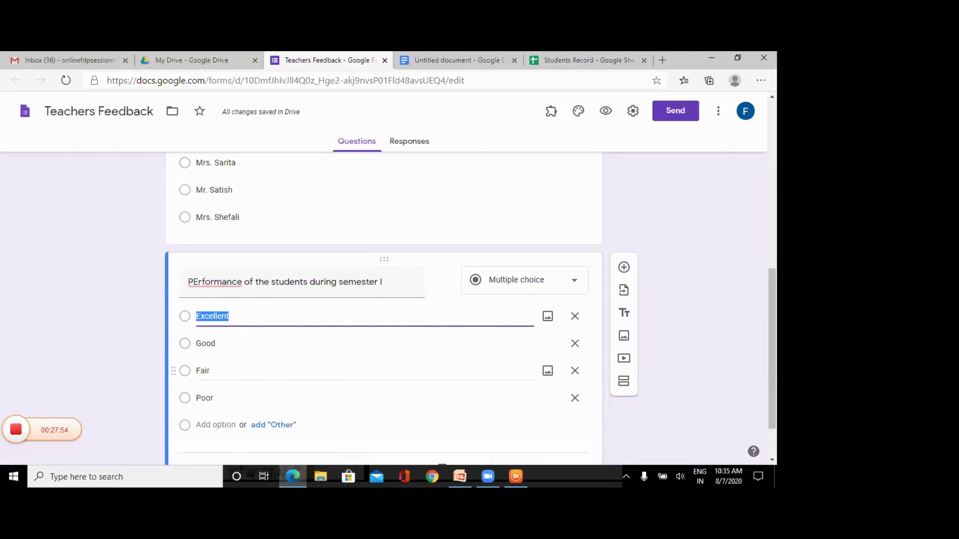
{"action": "scroll", "coordinate": [752, 317], "scroll_direction": "up", "scroll_amount": 5}
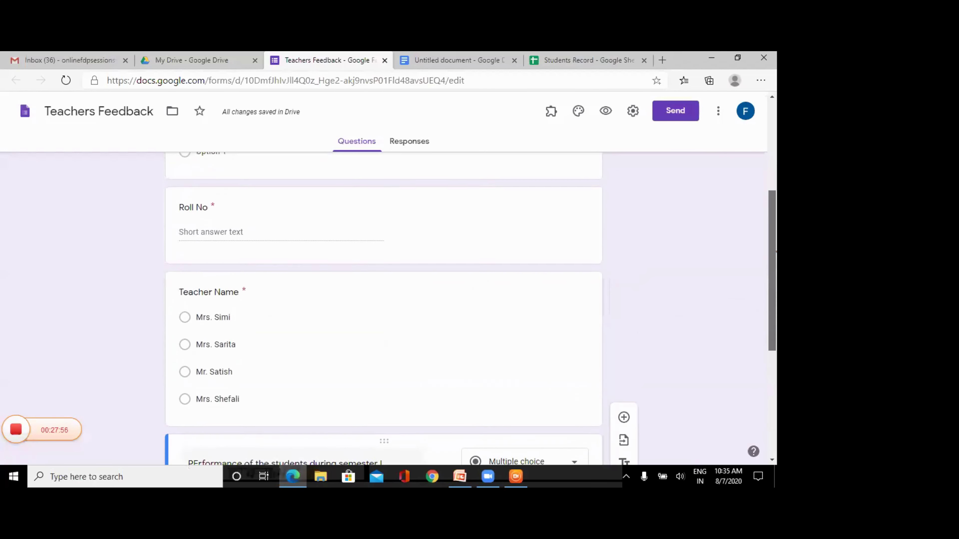
{"action": "scroll", "coordinate": [751, 317], "scroll_direction": "down", "scroll_amount": 5}
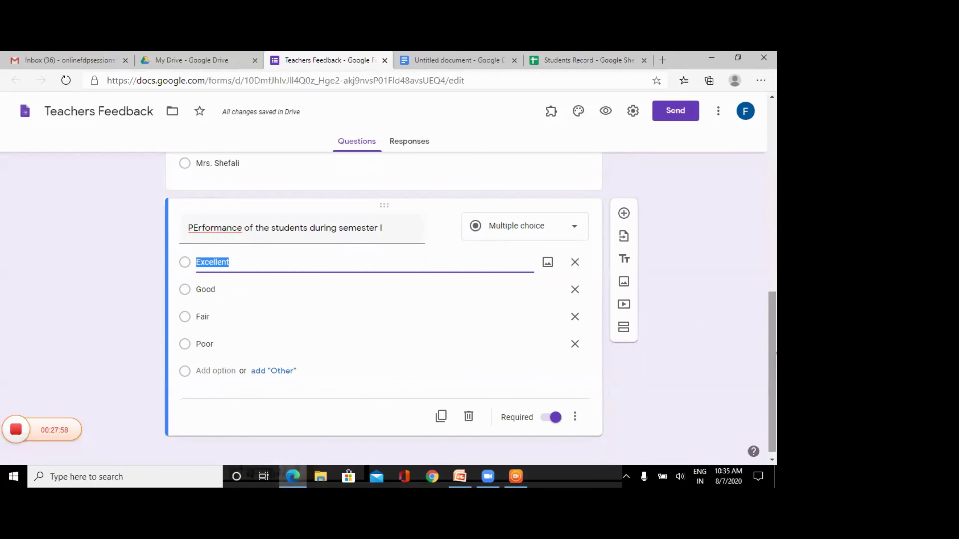
{"action": "scroll", "coordinate": [384, 302], "scroll_direction": "up", "scroll_amount": 4}
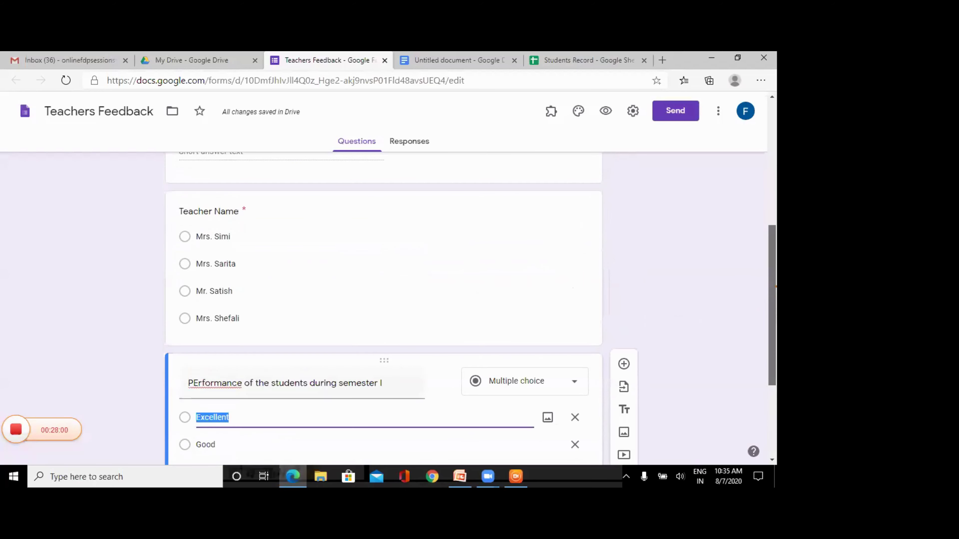
{"action": "scroll", "coordinate": [384, 302], "scroll_direction": "down", "scroll_amount": 4}
{"action": "scroll", "coordinate": [383, 302], "scroll_direction": "up", "scroll_amount": 6}
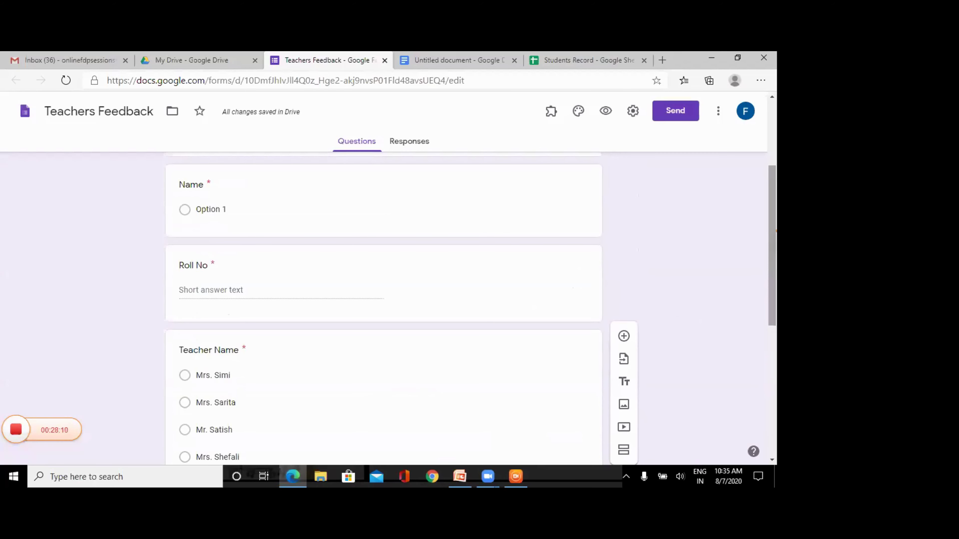
{"action": "scroll", "coordinate": [451, 240], "scroll_direction": "up", "scroll_amount": 2}
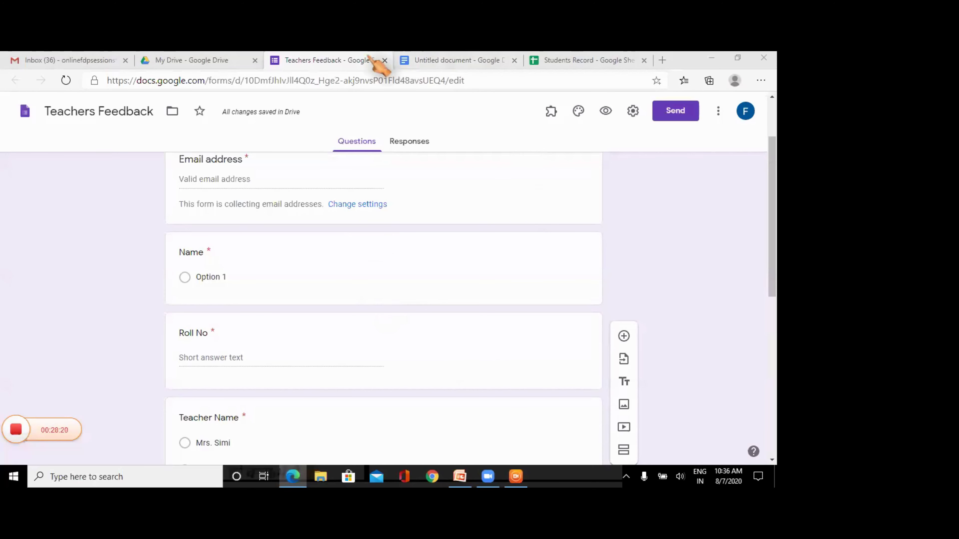
- Reload My Drive, remove the demo quiz form, then select the Students Record spreadsheet
{"action": "left_click", "coordinate": [210, 64]}
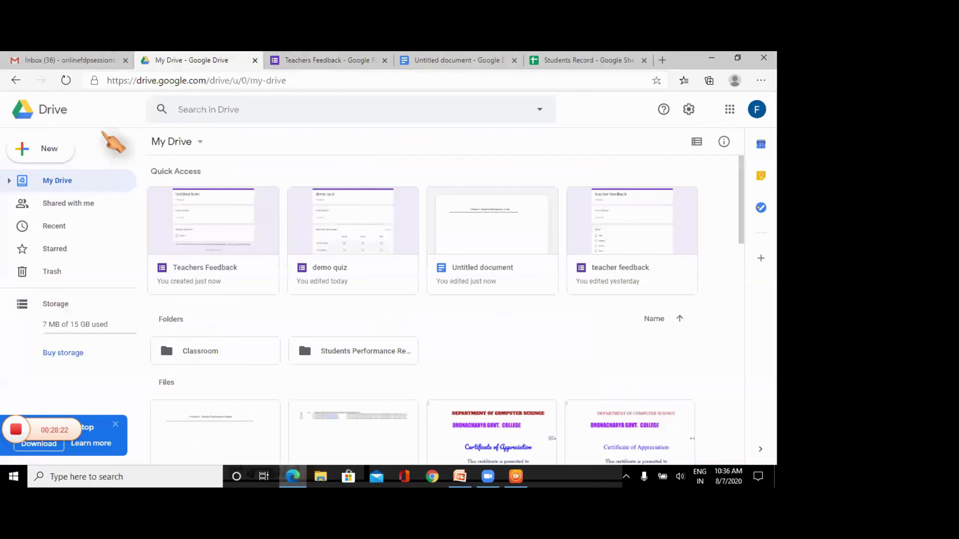
{"action": "left_click", "coordinate": [284, 81]}
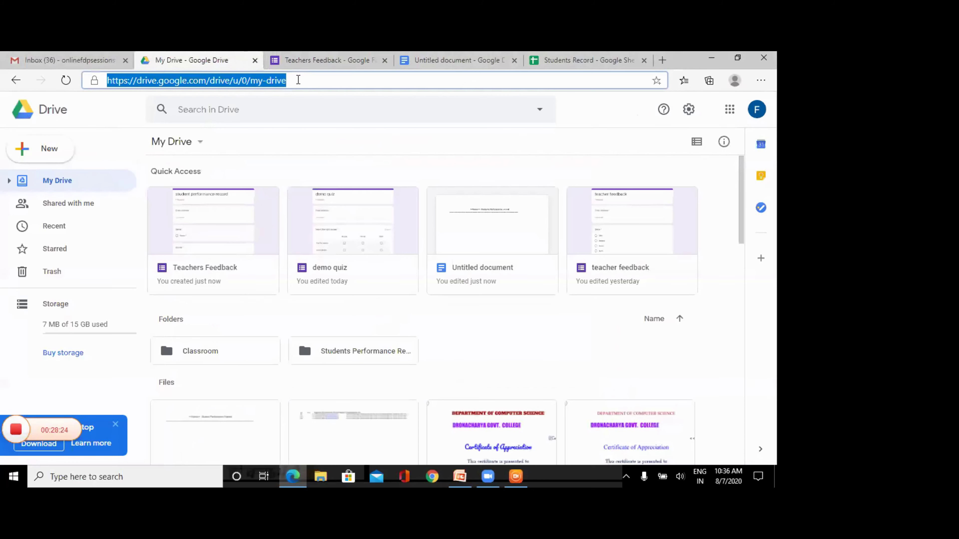
{"action": "key", "text": "Return"}
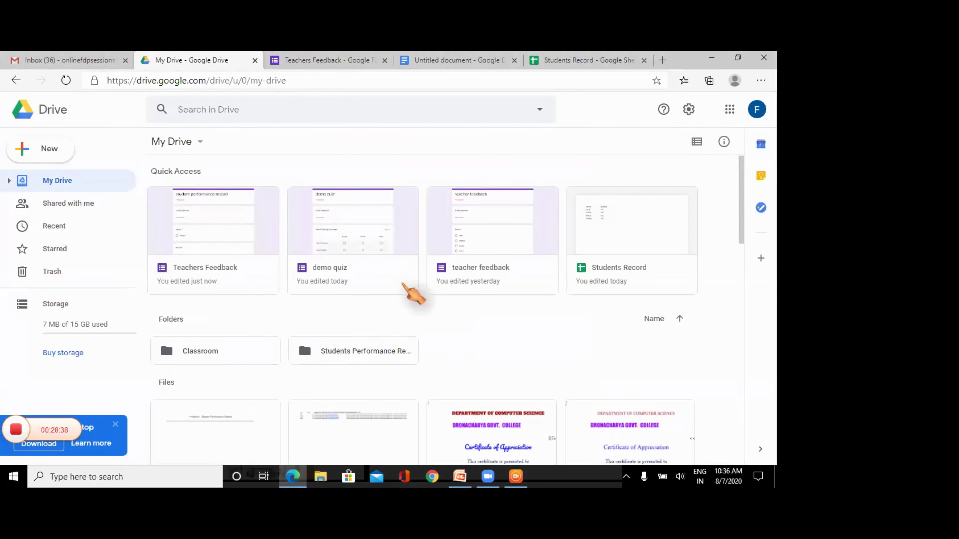
{"action": "right_click", "coordinate": [403, 284]}
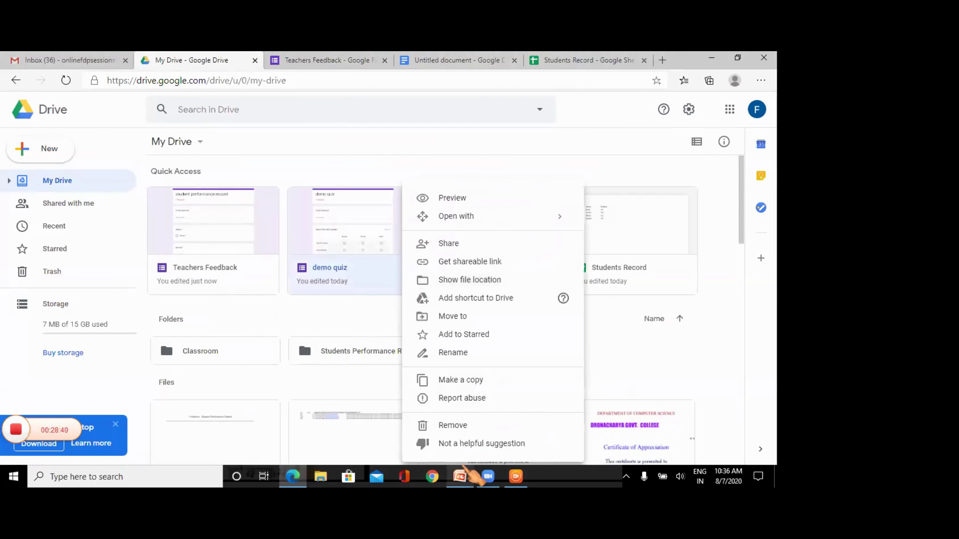
{"action": "left_click", "coordinate": [467, 425]}
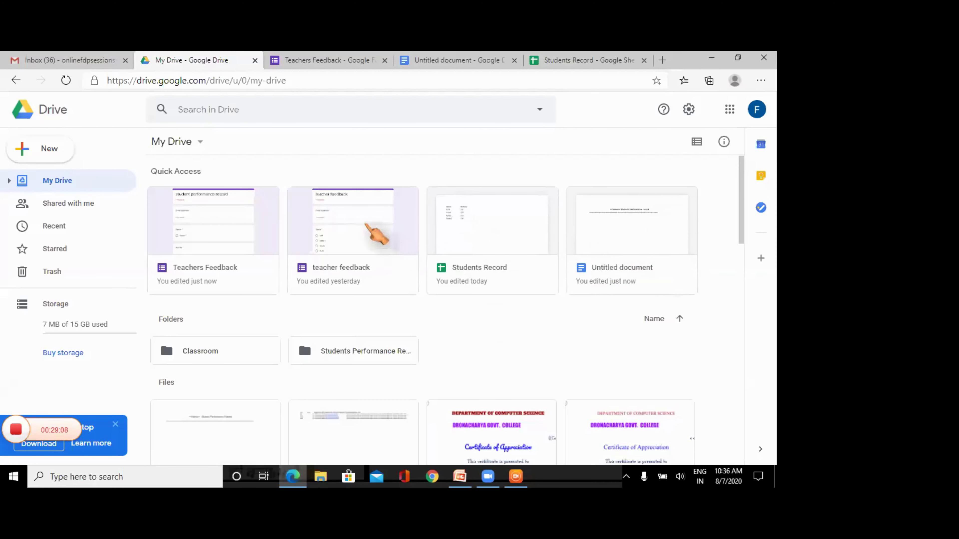
{"action": "left_click", "coordinate": [485, 238]}
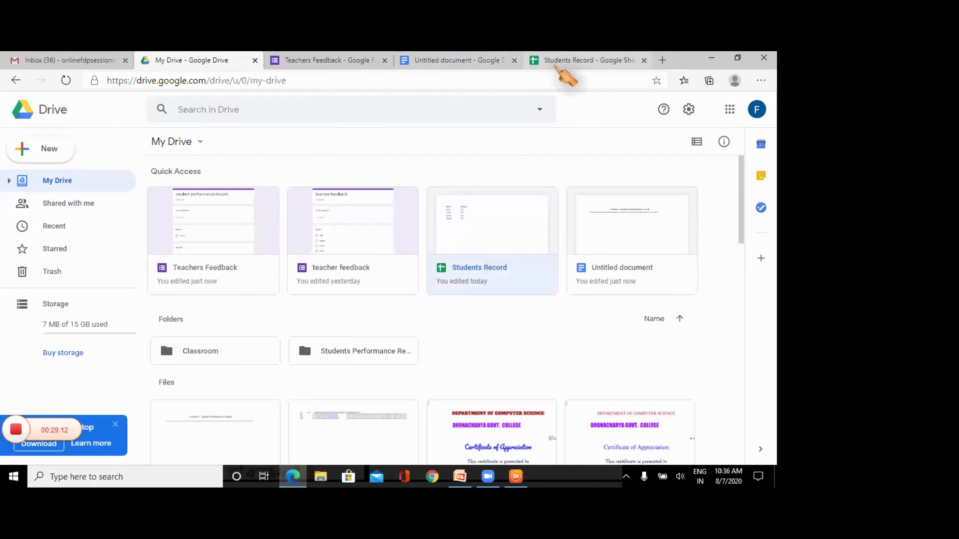
- Look over the Students Record names and roll numbers, then return to the Teachers Feedback form
{"action": "left_click", "coordinate": [559, 63]}
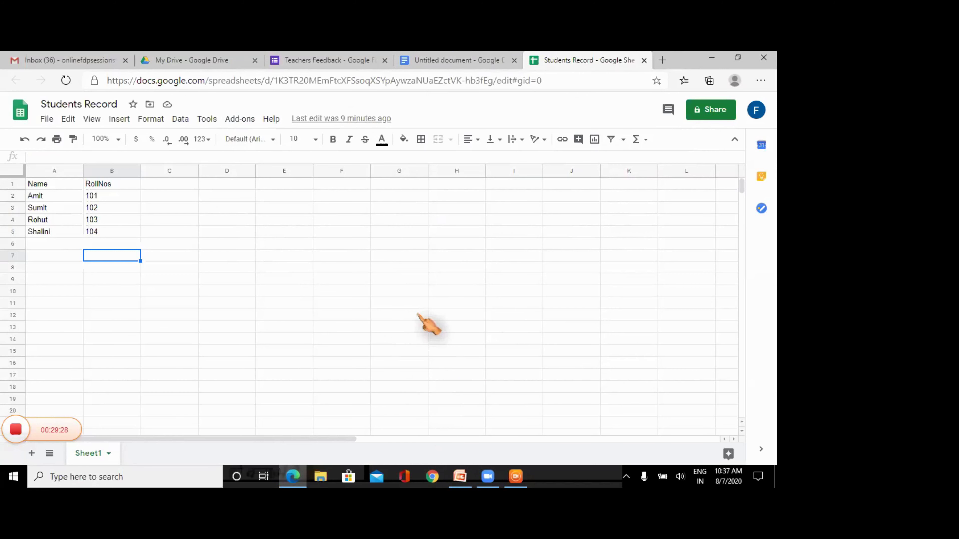
{"action": "left_click", "coordinate": [487, 476]}
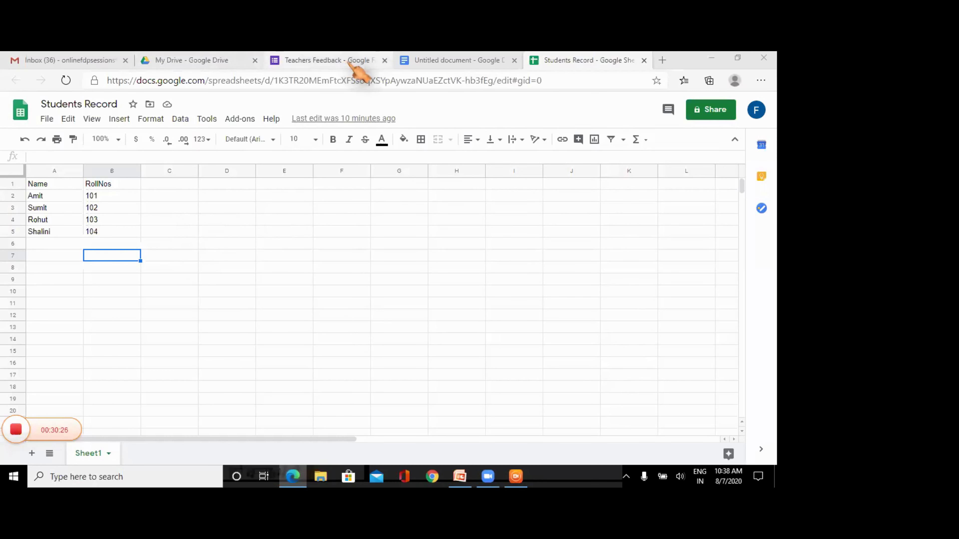
{"action": "left_click", "coordinate": [358, 65]}
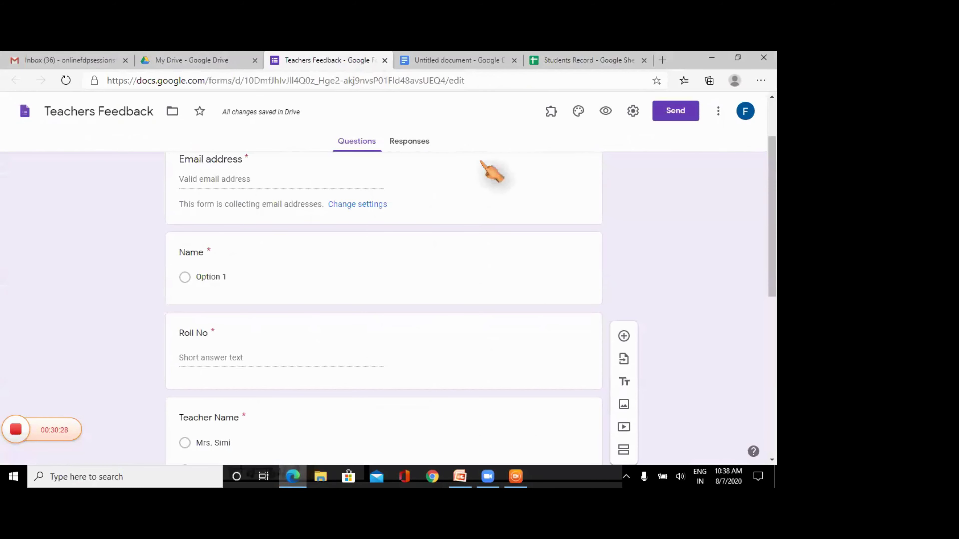
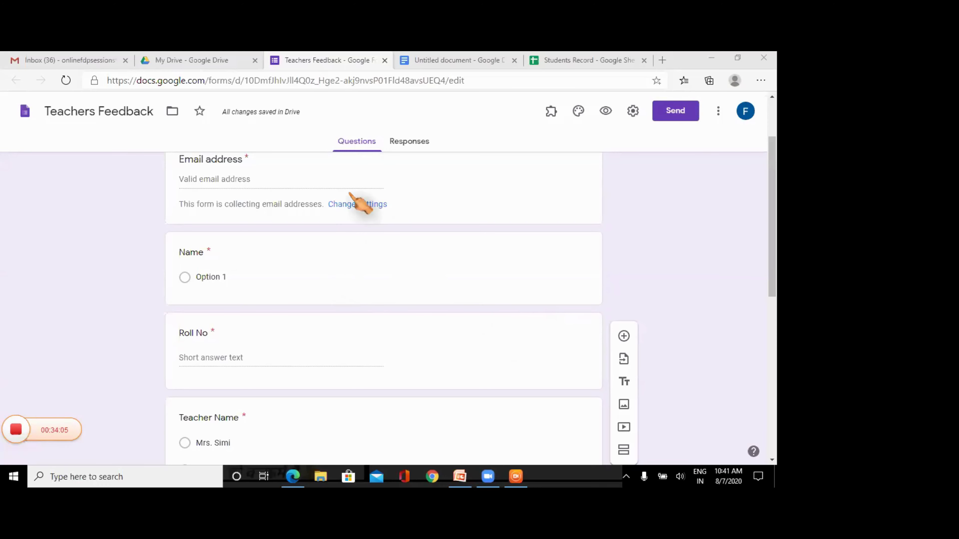
- Switch to the Students Record sheet, which lists four students with RollNos 101–104
{"action": "left_click", "coordinate": [570, 61]}
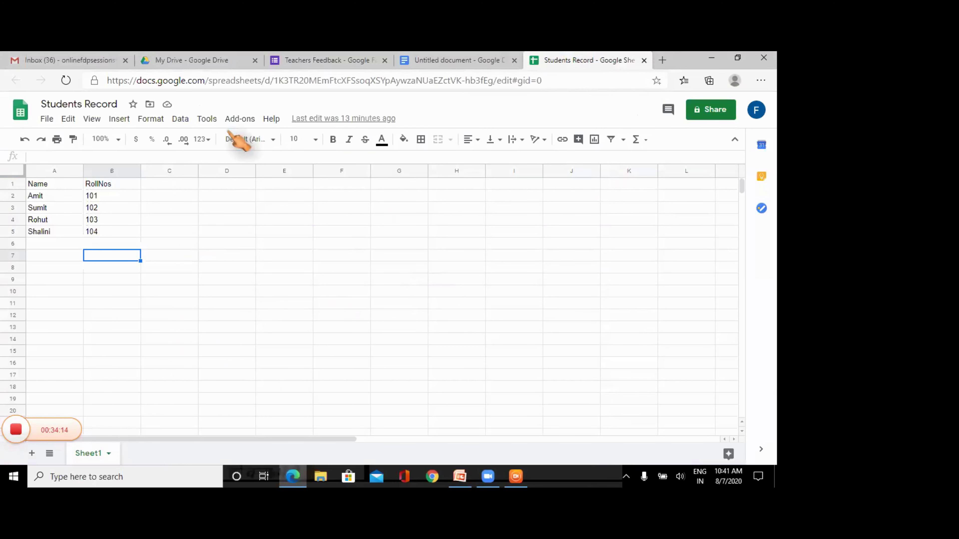
- Open the Sheets add-on marketplace through Add-ons > Get add-ons
{"action": "left_click", "coordinate": [239, 119]}
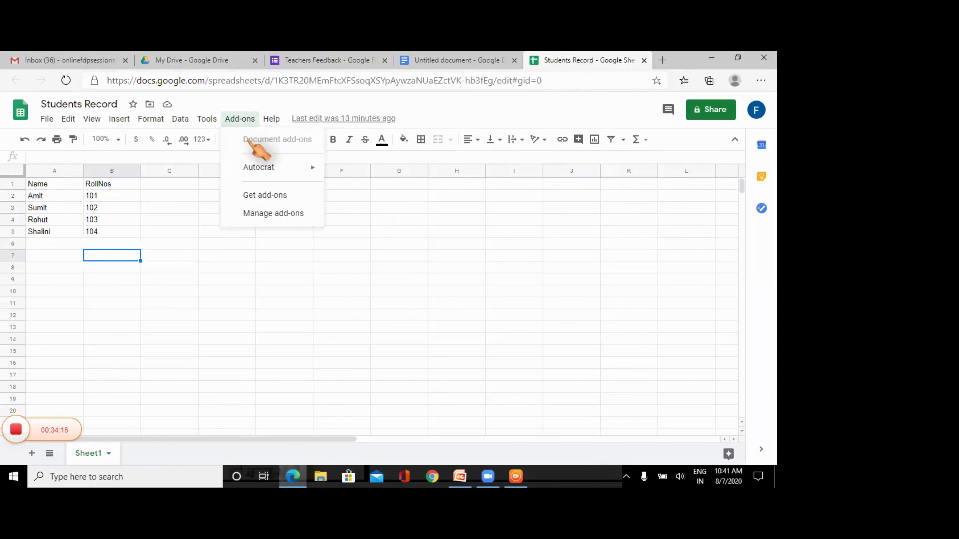
{"action": "mouse_move", "coordinate": [255, 167]}
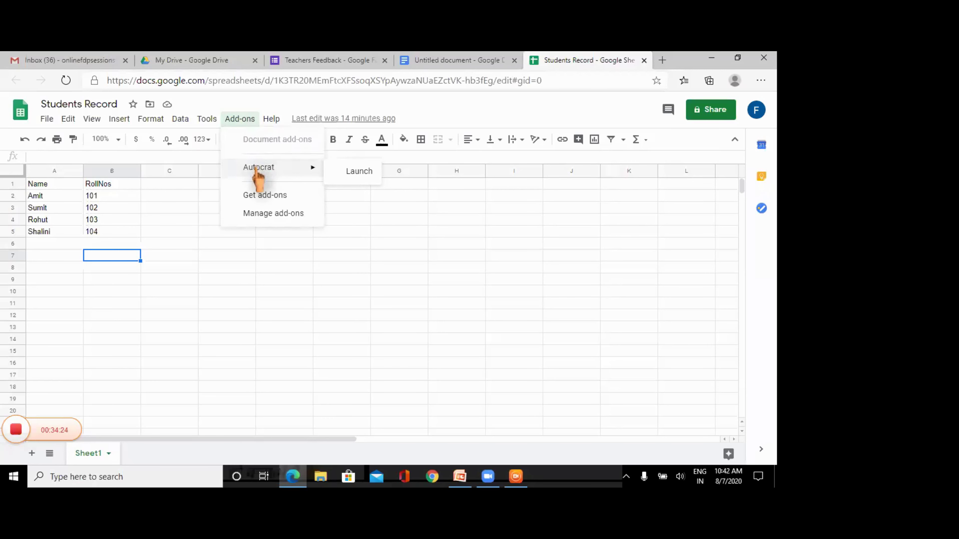
{"action": "left_click", "coordinate": [266, 196]}
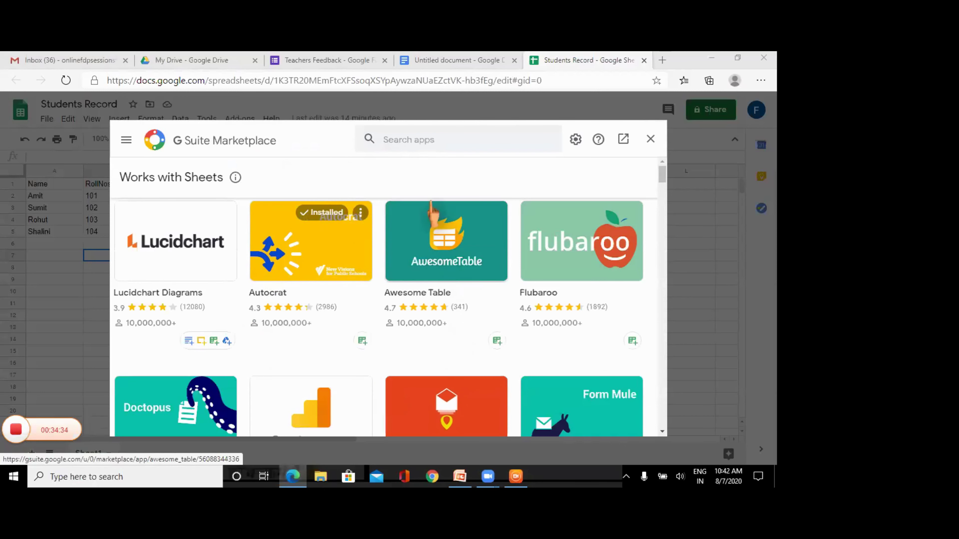
- Search the marketplace for 'auto' and view the Autocrat add-on's details page
{"action": "left_click", "coordinate": [394, 138]}
{"action": "type", "text": "auto"}
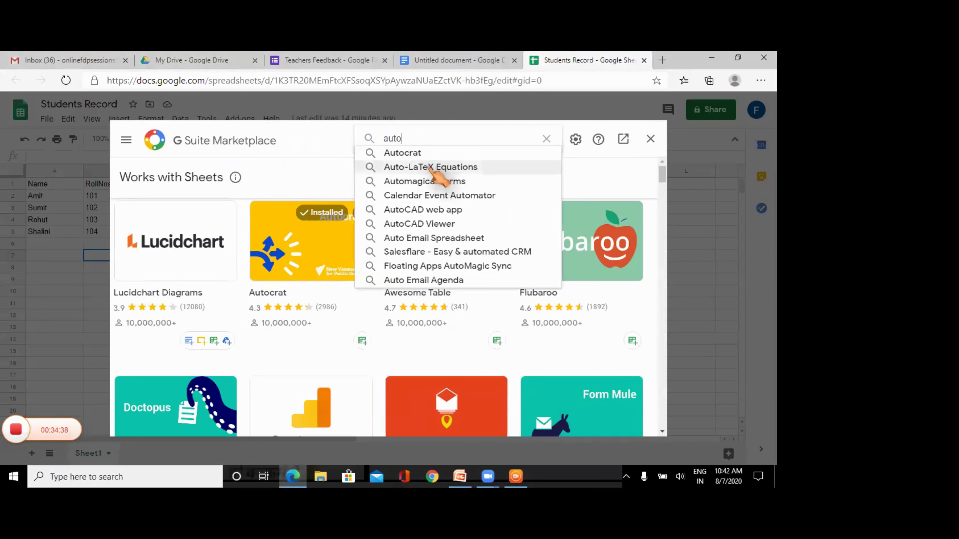
{"action": "left_click", "coordinate": [424, 153]}
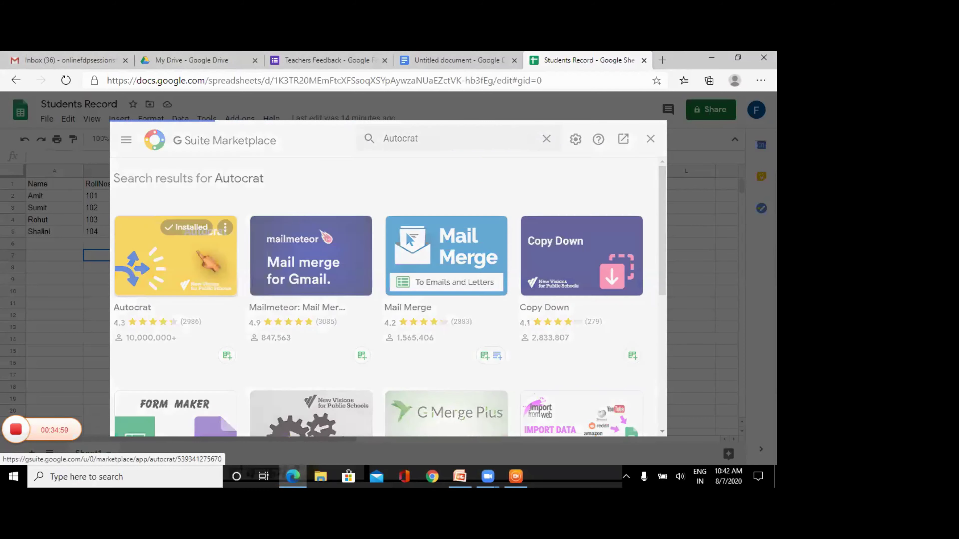
{"action": "left_click", "coordinate": [341, 253]}
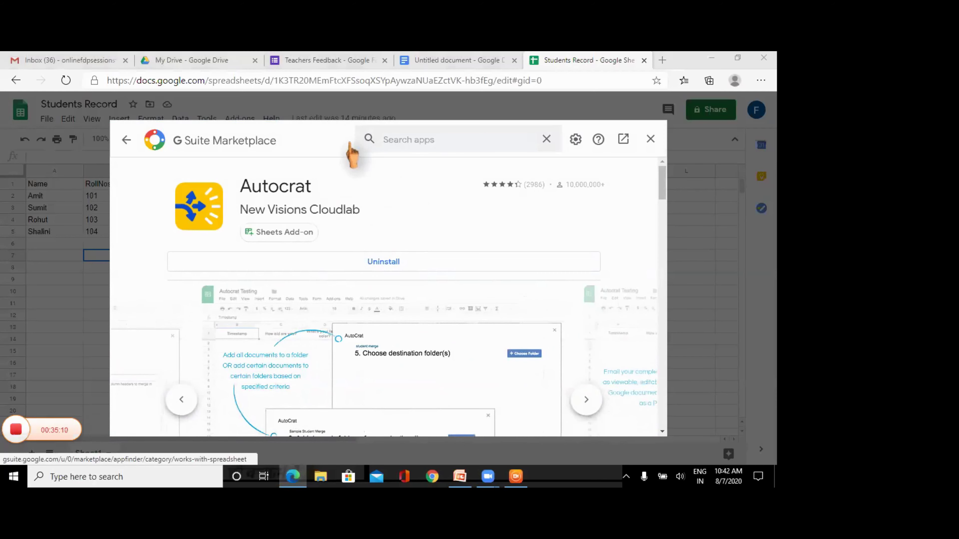
- Clear the search, go back to the results and close the add-on marketplace
{"action": "left_click", "coordinate": [547, 140]}
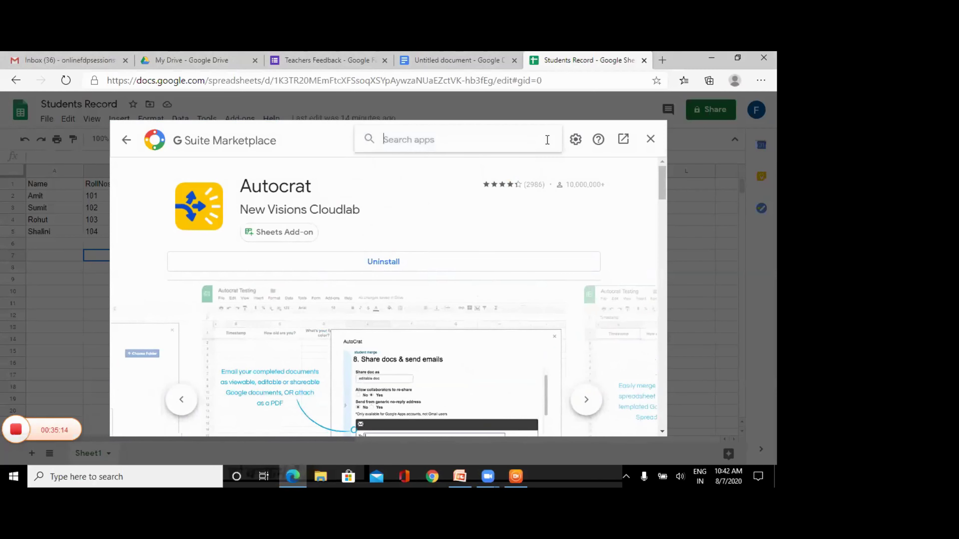
{"action": "left_click", "coordinate": [126, 140]}
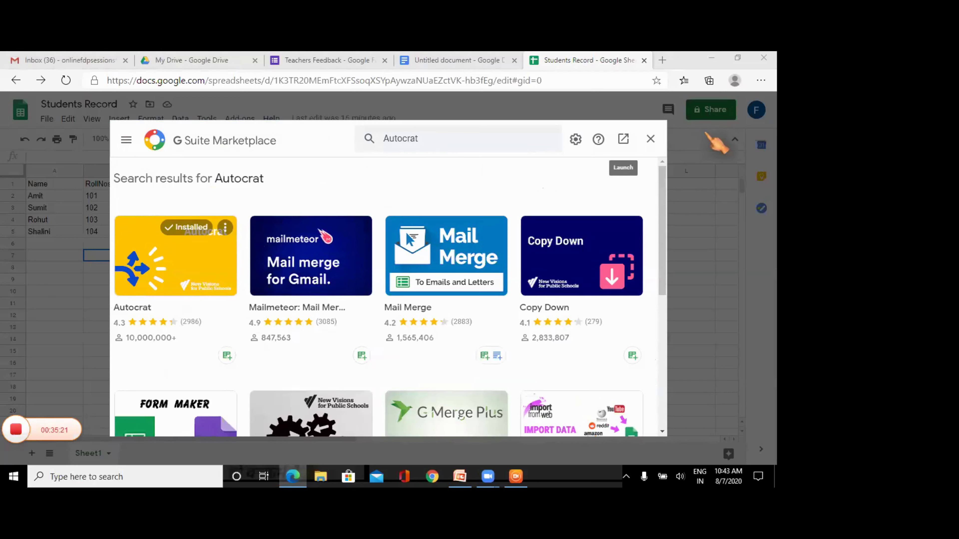
{"action": "left_click", "coordinate": [651, 139]}
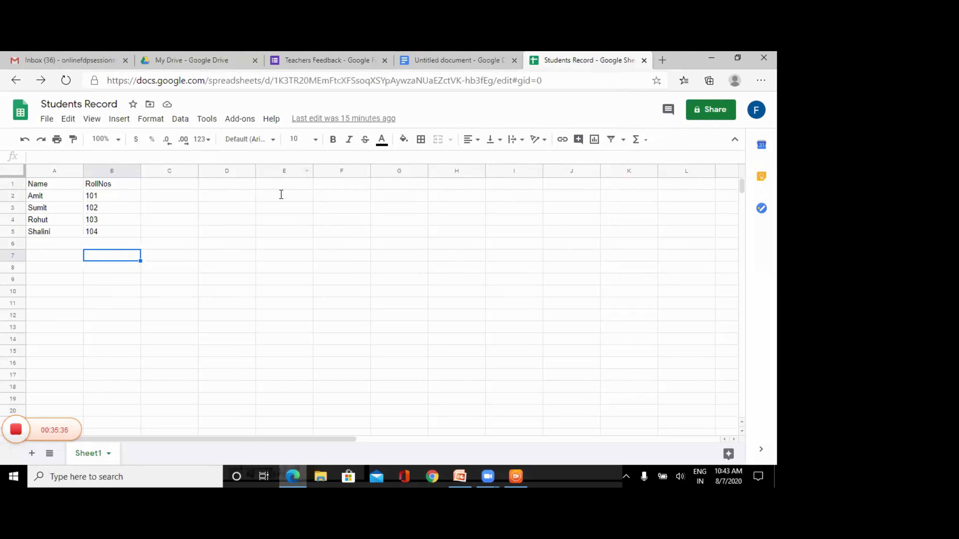
- Launch Autocrat from the Add-ons menu
{"action": "left_click", "coordinate": [234, 120]}
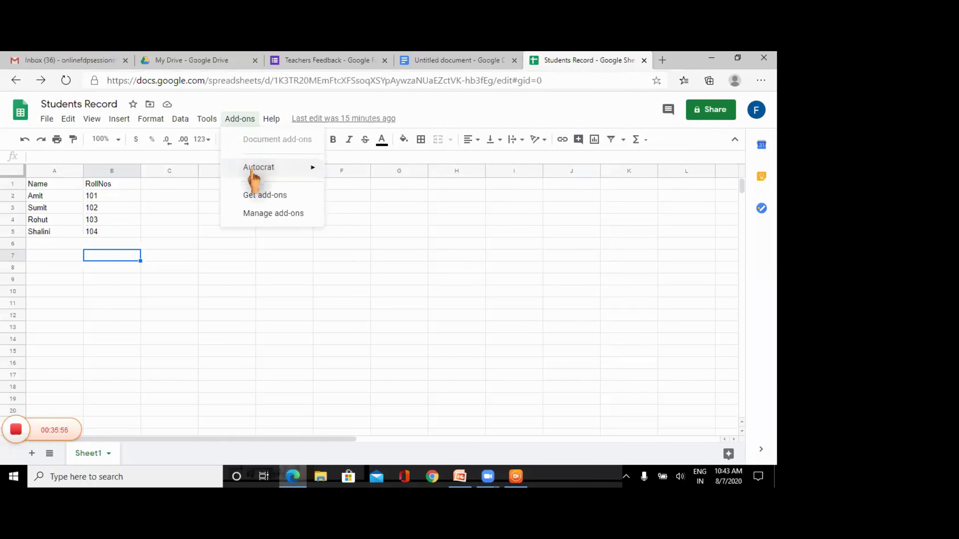
{"action": "mouse_move", "coordinate": [254, 182]}
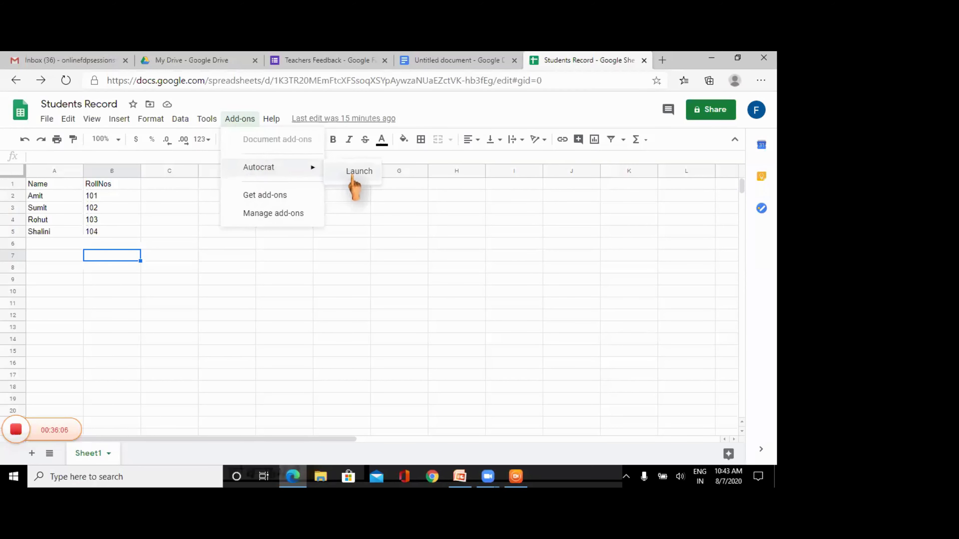
{"action": "left_click", "coordinate": [353, 174]}
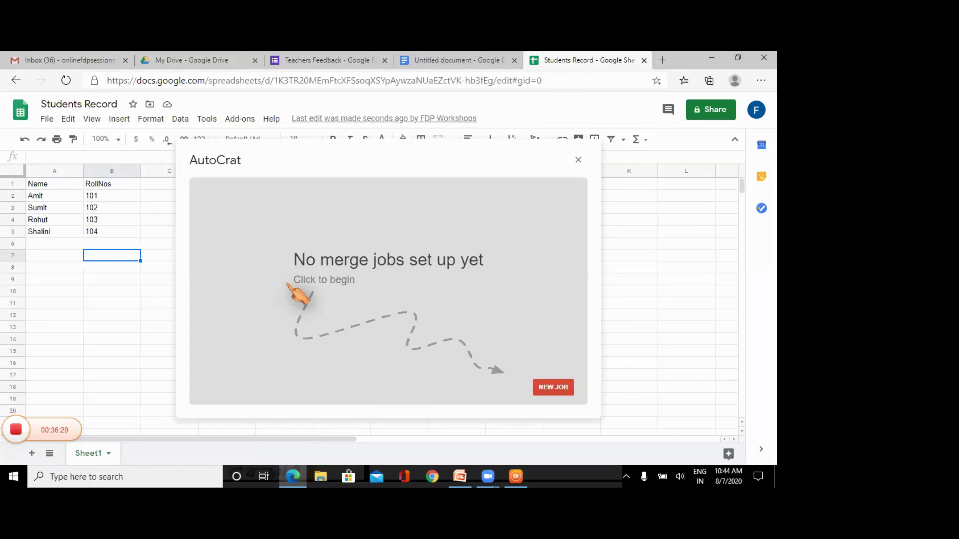
- Create a new Autocrat merge job named TEST and continue to the template step
{"action": "left_click", "coordinate": [552, 388]}
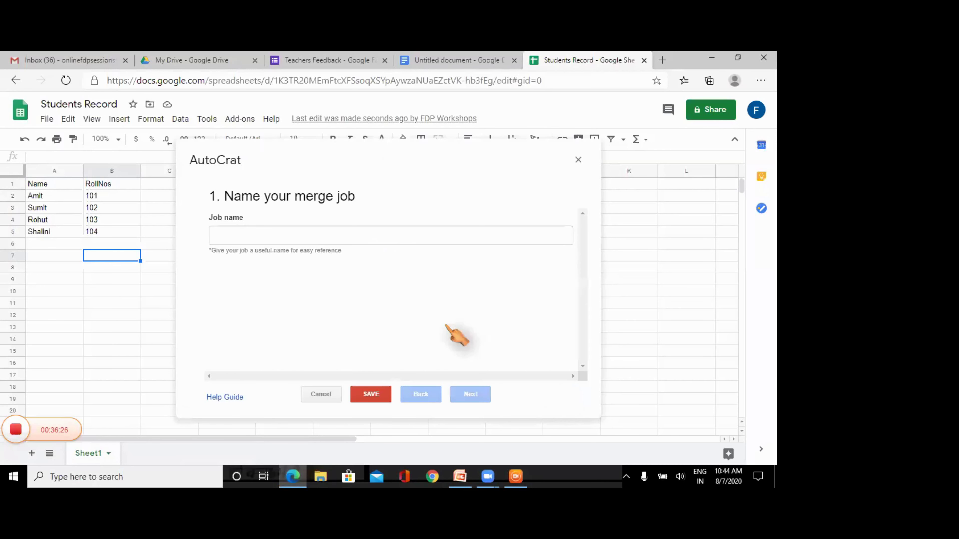
{"action": "left_click", "coordinate": [262, 242]}
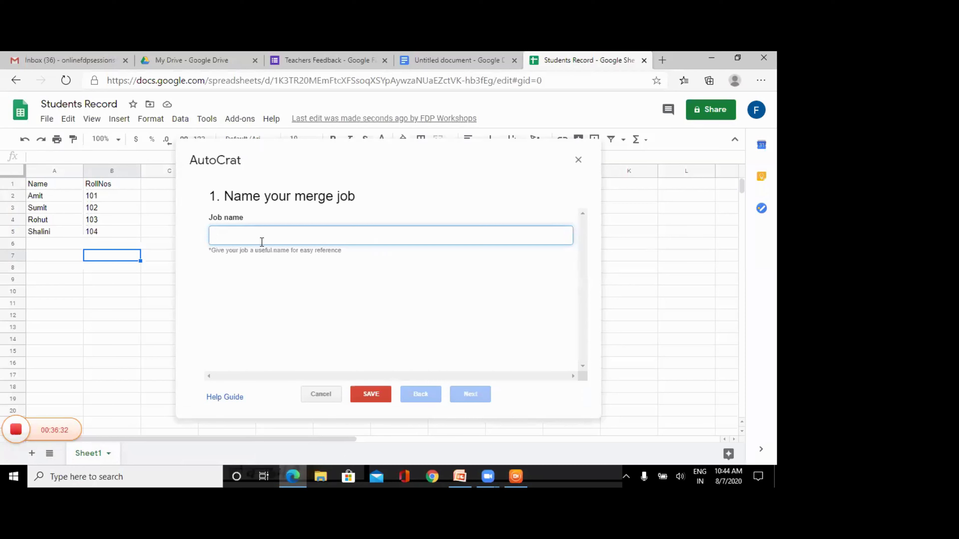
{"action": "type", "text": "Test"}
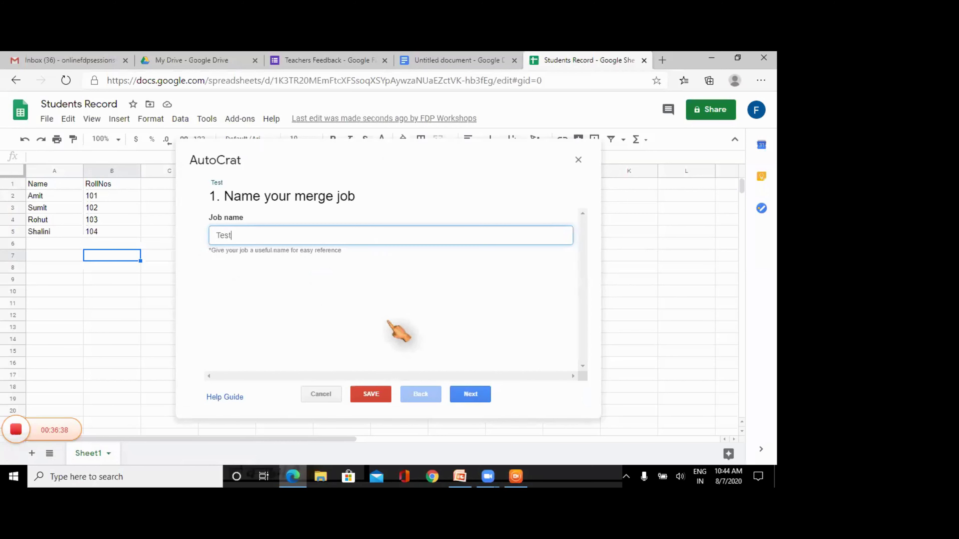
{"action": "key", "text": "BackSpace"}
{"action": "key", "text": "BackSpace"}
{"action": "key", "text": "BackSpace"}
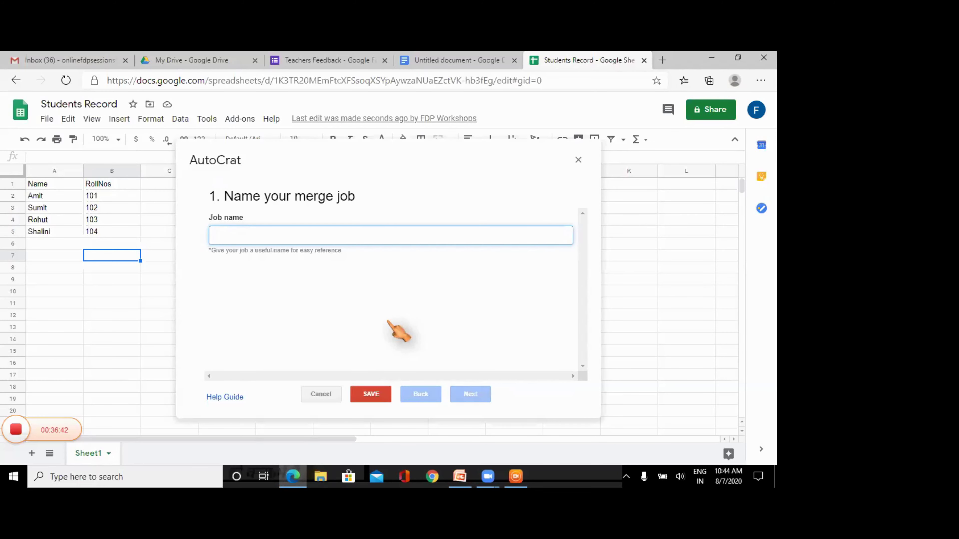
{"action": "type", "text": "TEST"}
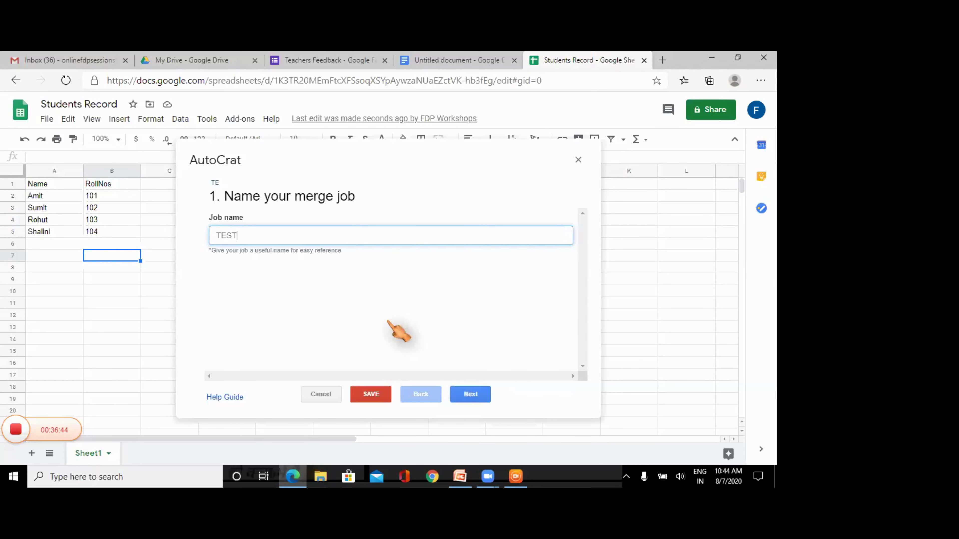
{"action": "left_click", "coordinate": [464, 394]}
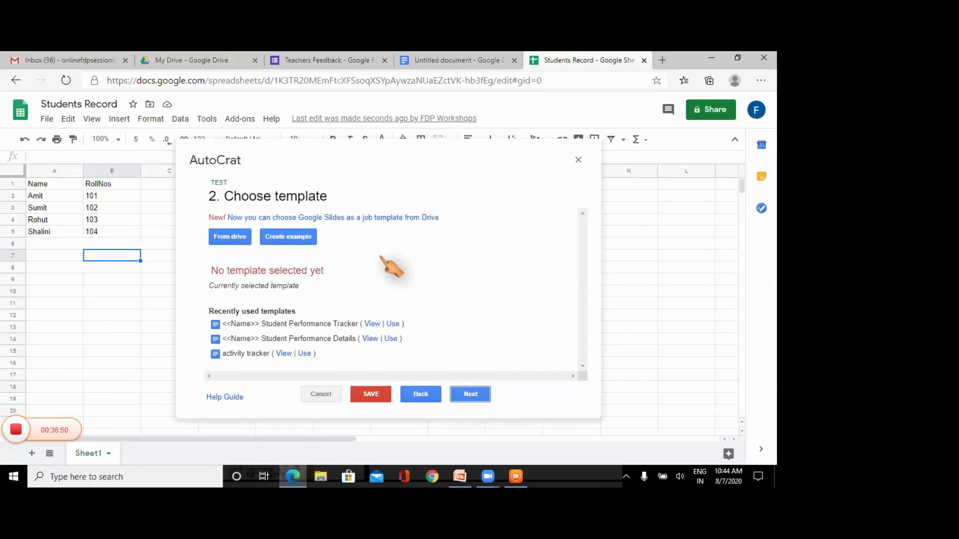
- Select Untitled document from Drive as the TEST job's template, then go to My Drive
{"action": "left_click", "coordinate": [230, 237]}
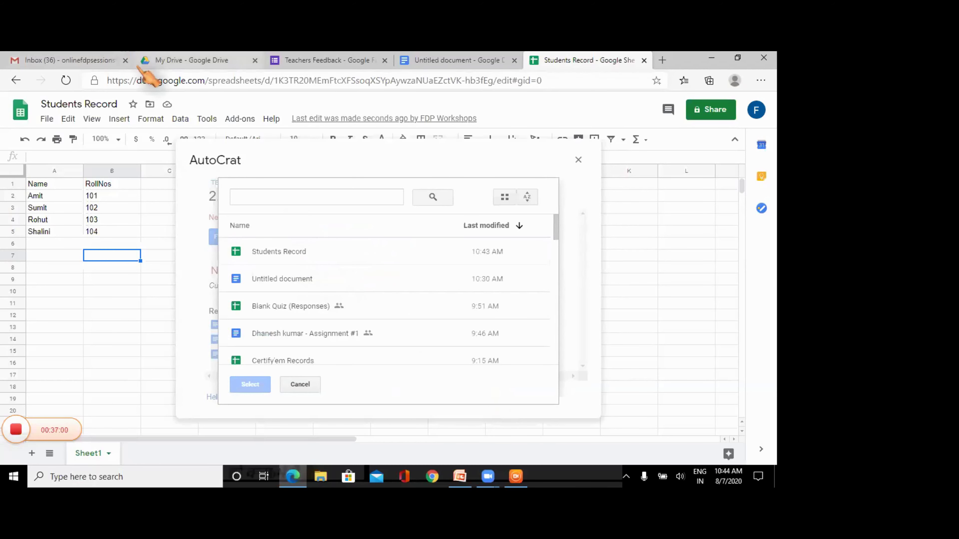
{"action": "left_click", "coordinate": [234, 269]}
{"action": "left_click", "coordinate": [250, 384]}
{"action": "left_click", "coordinate": [181, 60]}
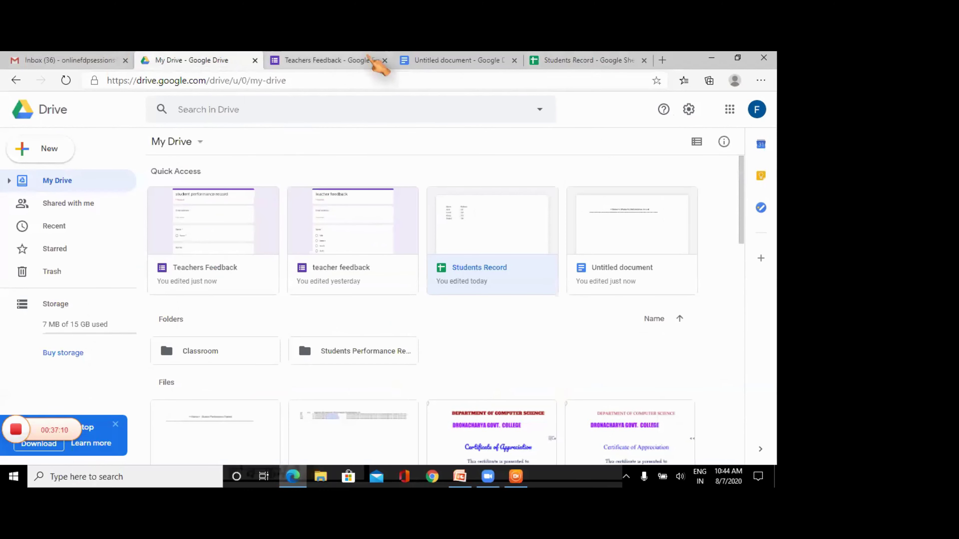
- Rename Untitled document to '<<Name>> Students Performance record' and return to the Students Record sheet
{"action": "left_click", "coordinate": [453, 62]}
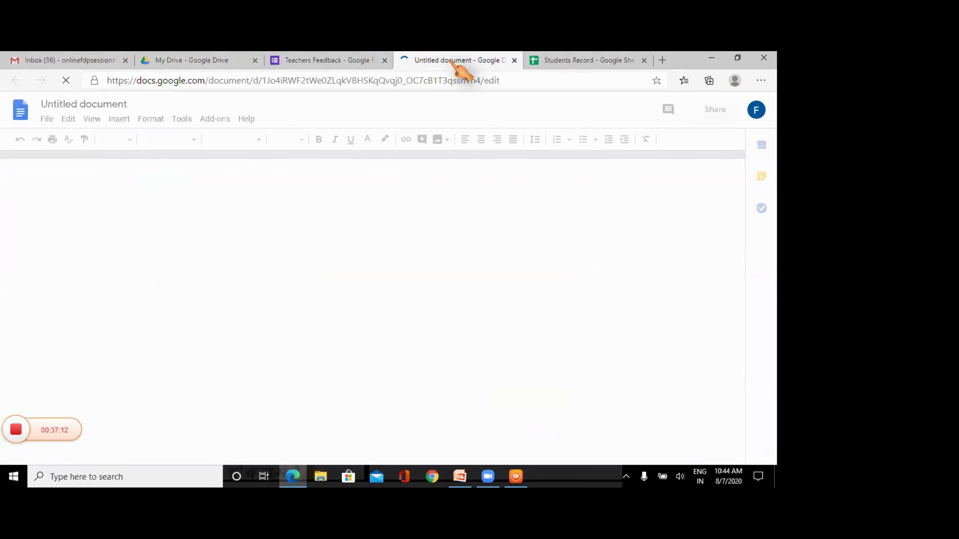
{"action": "left_click", "coordinate": [110, 102]}
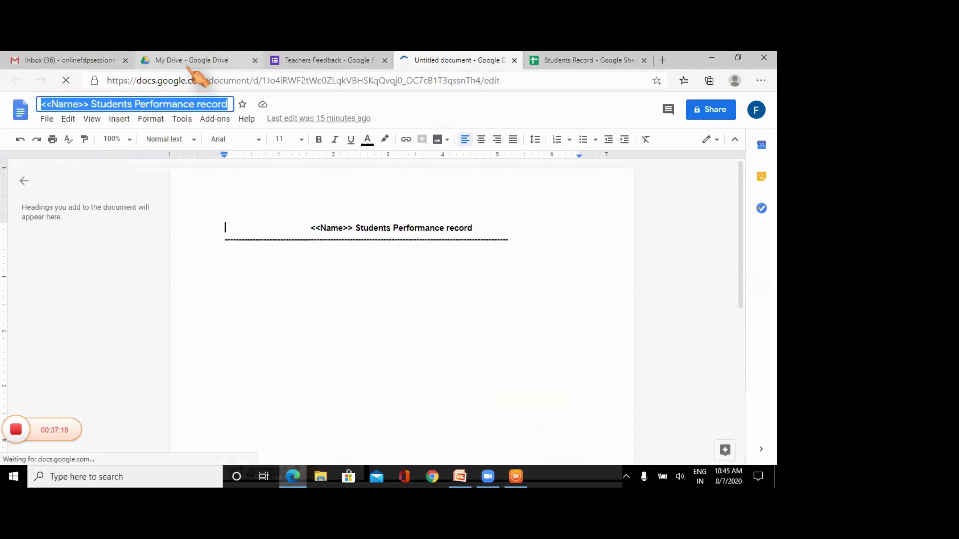
{"action": "left_click", "coordinate": [224, 320]}
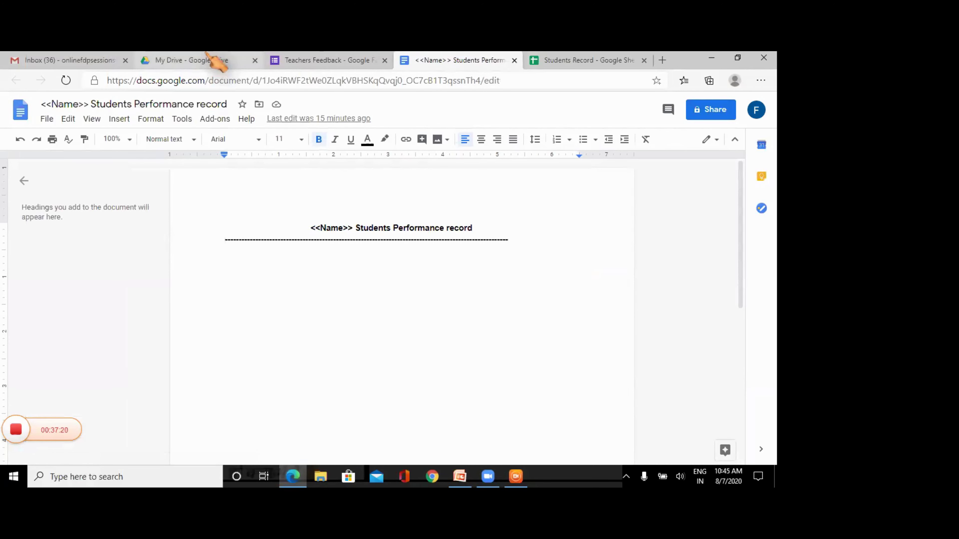
{"action": "left_click", "coordinate": [214, 61]}
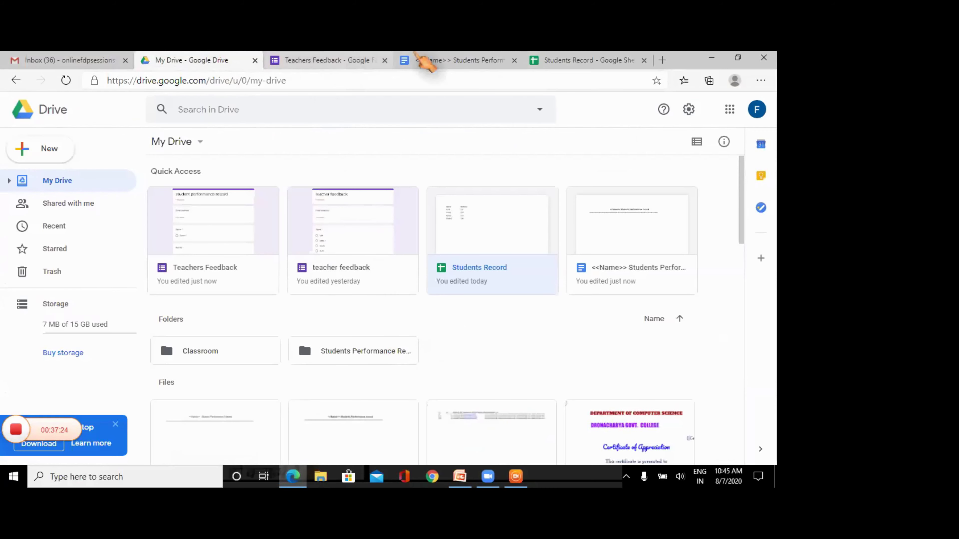
{"action": "left_click", "coordinate": [583, 61]}
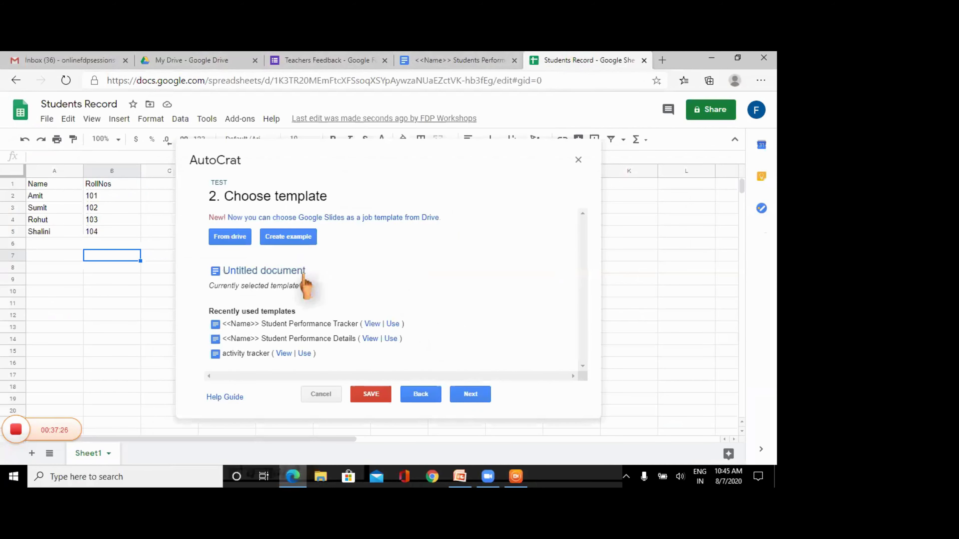
- Choose the '<<Name>> Students Performance record' doc from Drive as the job template
{"action": "left_click", "coordinate": [240, 242]}
{"action": "left_click", "coordinate": [321, 254]}
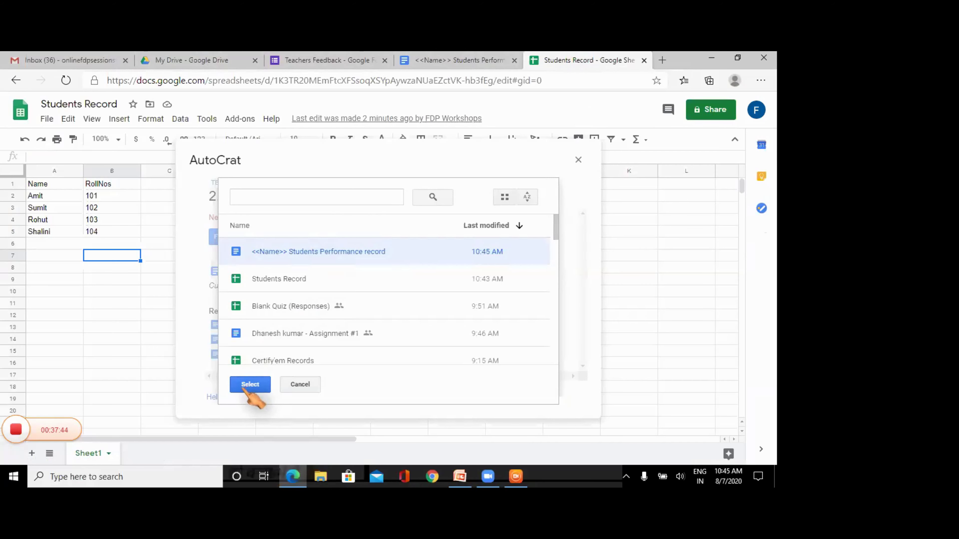
{"action": "left_click", "coordinate": [242, 384]}
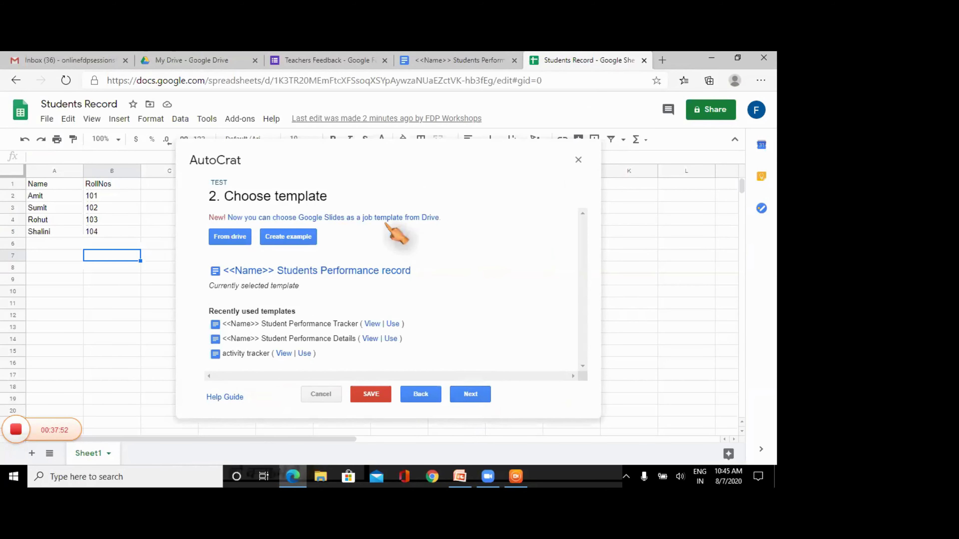
- Cancel the merge job setup, then move the AutoCrat panel aside and close it
{"action": "left_click", "coordinate": [327, 396]}
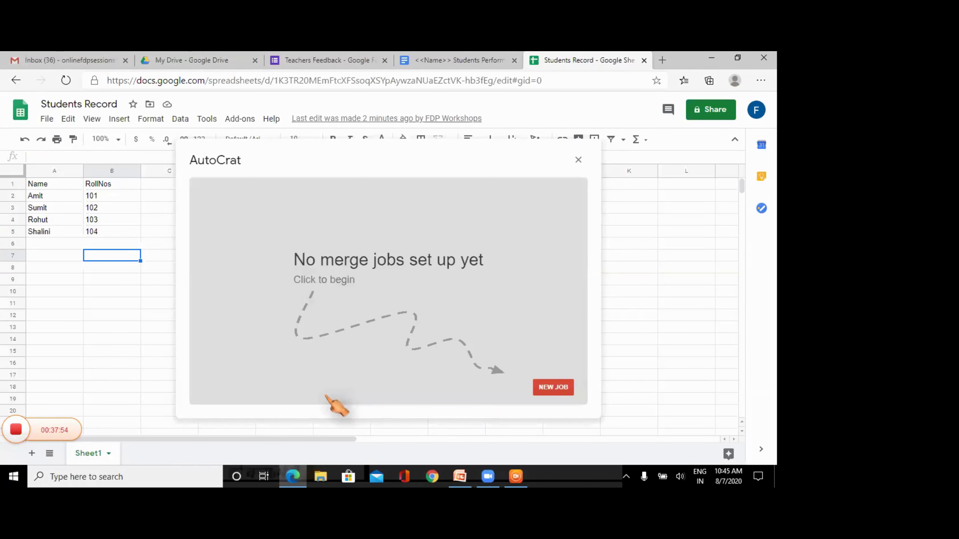
{"action": "left_click_drag", "start_coordinate": [539, 167], "coordinate": [441, 187]}
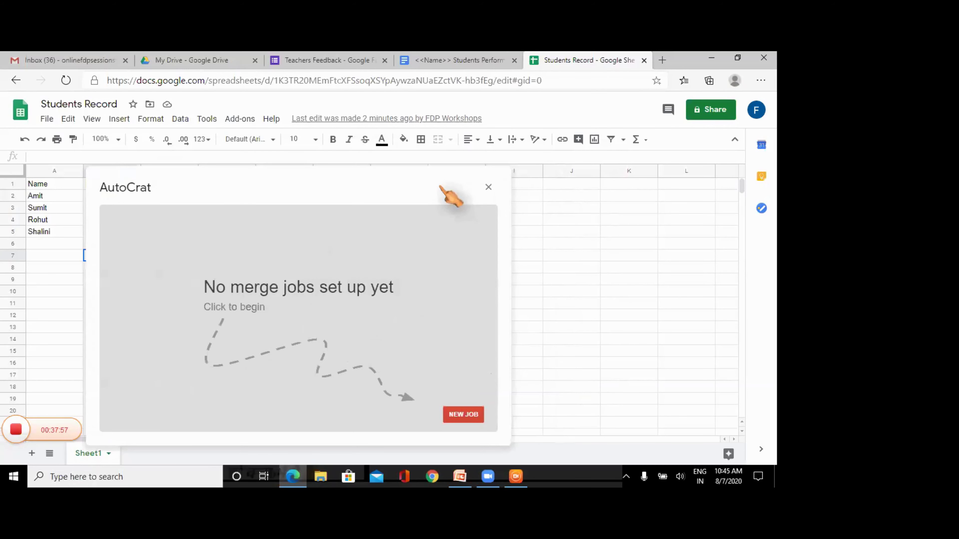
{"action": "left_click", "coordinate": [488, 186]}
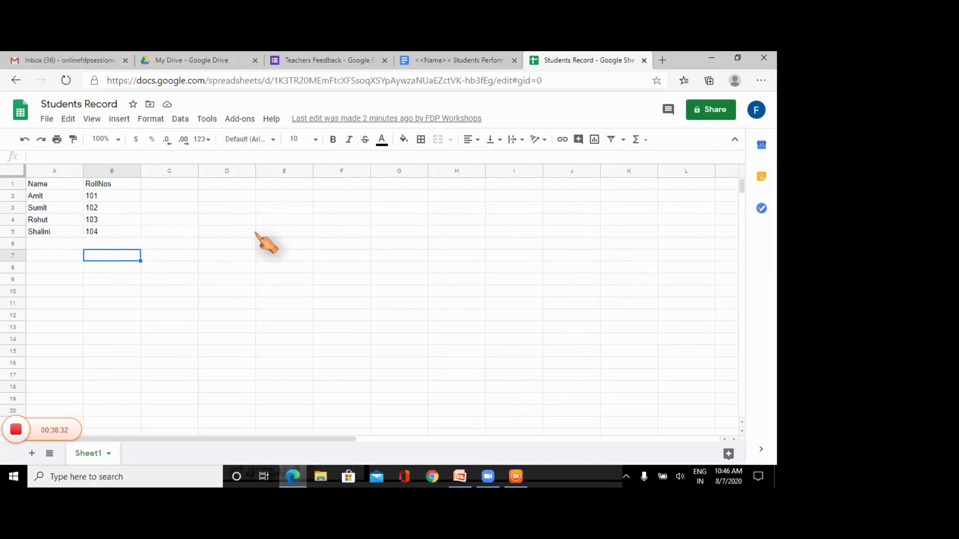
- Relaunch AutoCrat from the Add-ons menu and begin a new merge job
{"action": "left_click", "coordinate": [239, 120]}
{"action": "mouse_move", "coordinate": [255, 169]}
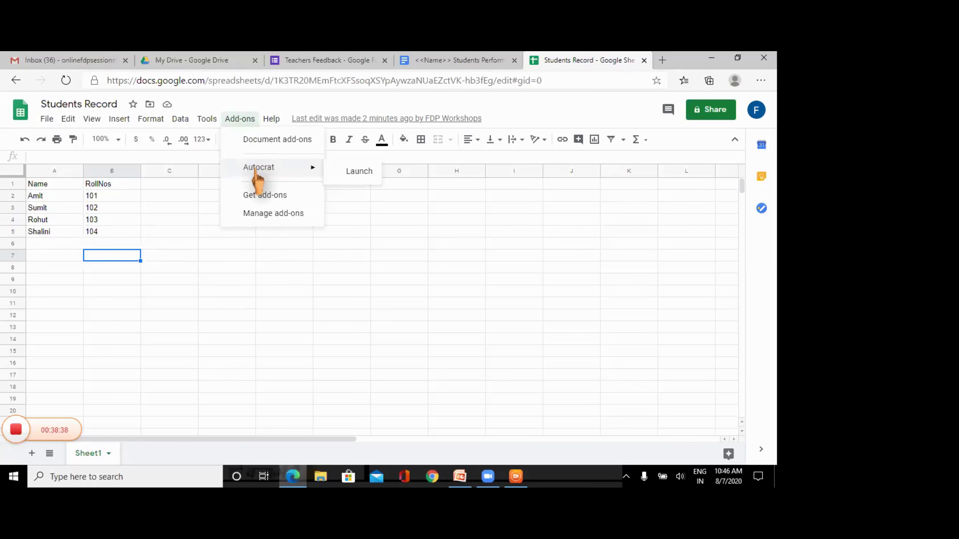
{"action": "left_click", "coordinate": [248, 120]}
{"action": "left_click", "coordinate": [248, 119]}
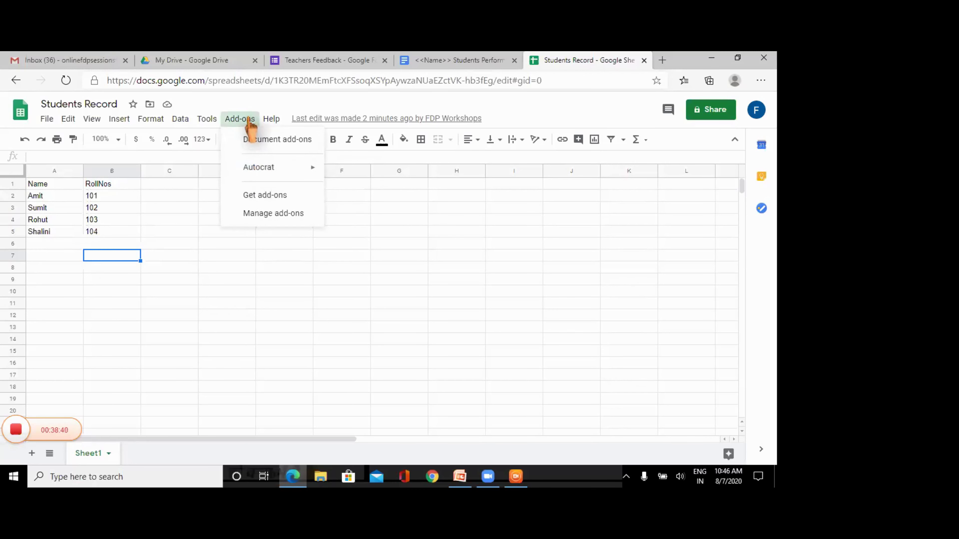
{"action": "mouse_move", "coordinate": [260, 170]}
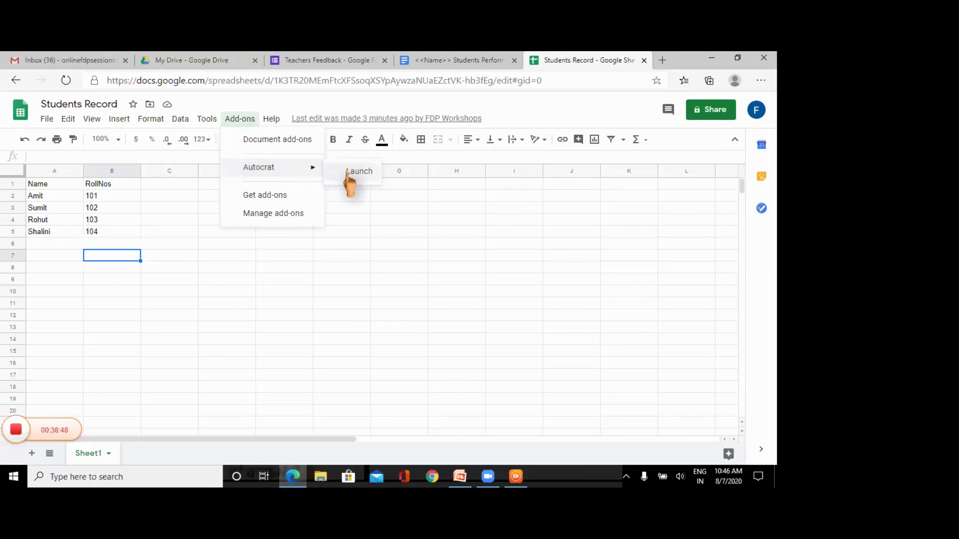
{"action": "left_click", "coordinate": [357, 172]}
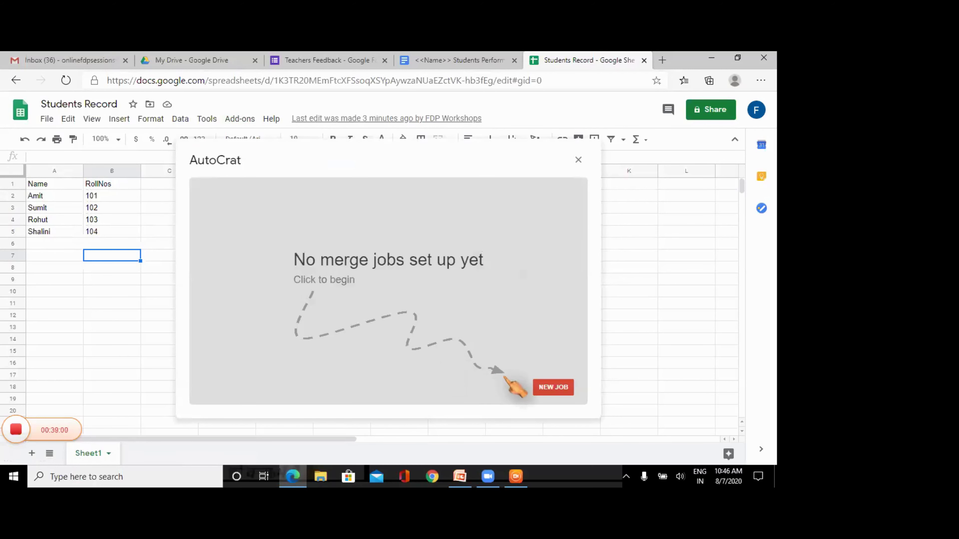
{"action": "left_click", "coordinate": [553, 389]}
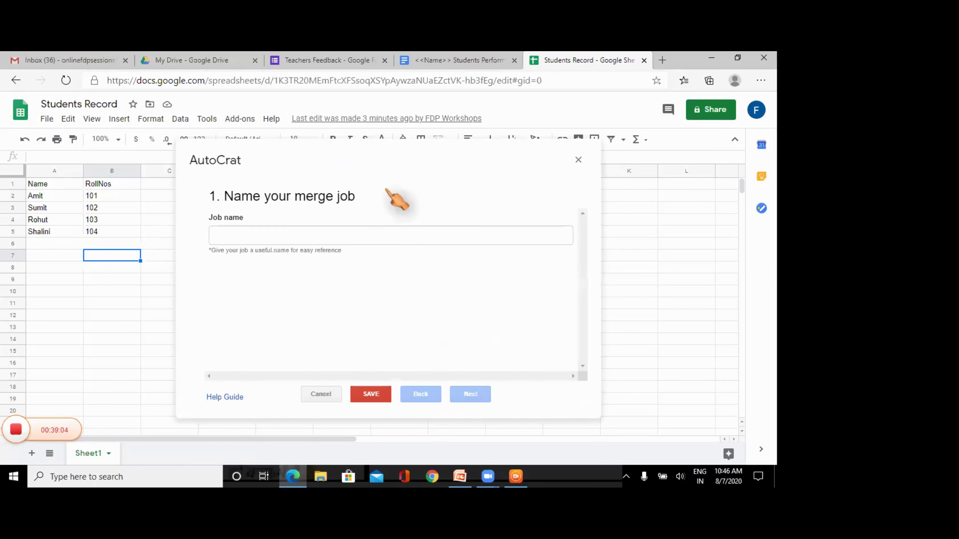
- Enter TEST as the new AutoCrat job name and proceed to template selection
{"action": "left_click", "coordinate": [254, 235]}
{"action": "type", "text": "TEST"}
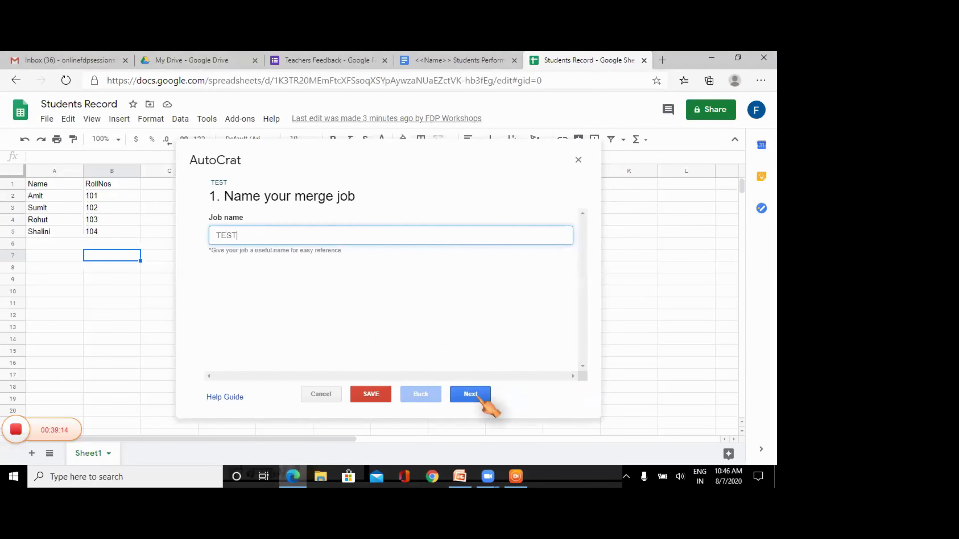
{"action": "left_click", "coordinate": [471, 394]}
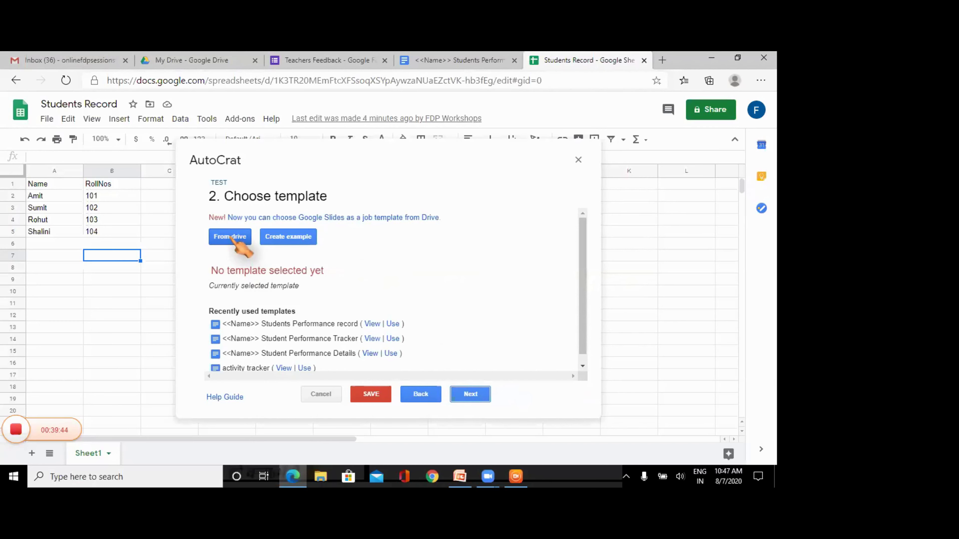
- Select the '<<Name>> Students Performance record' Drive document as the template and continue
{"action": "left_click", "coordinate": [230, 237]}
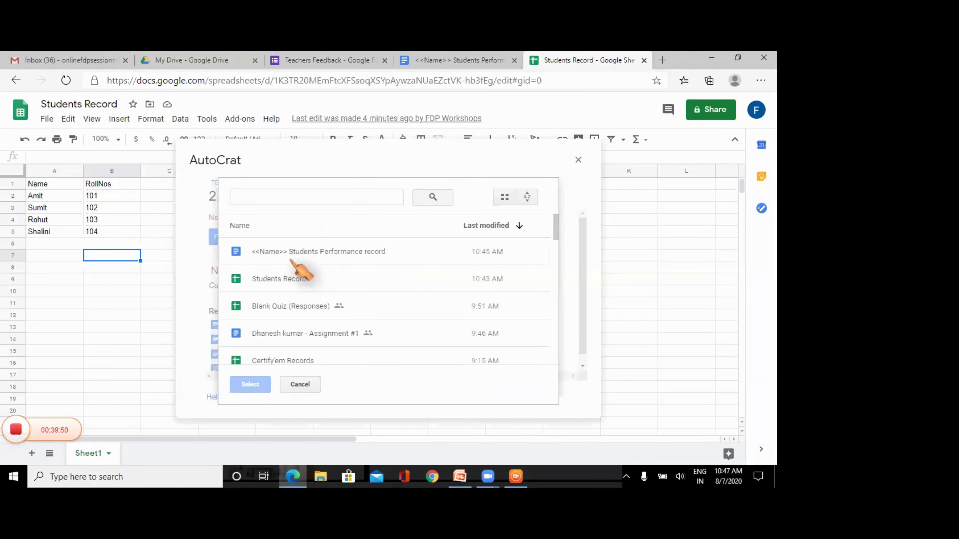
{"action": "left_click", "coordinate": [299, 253]}
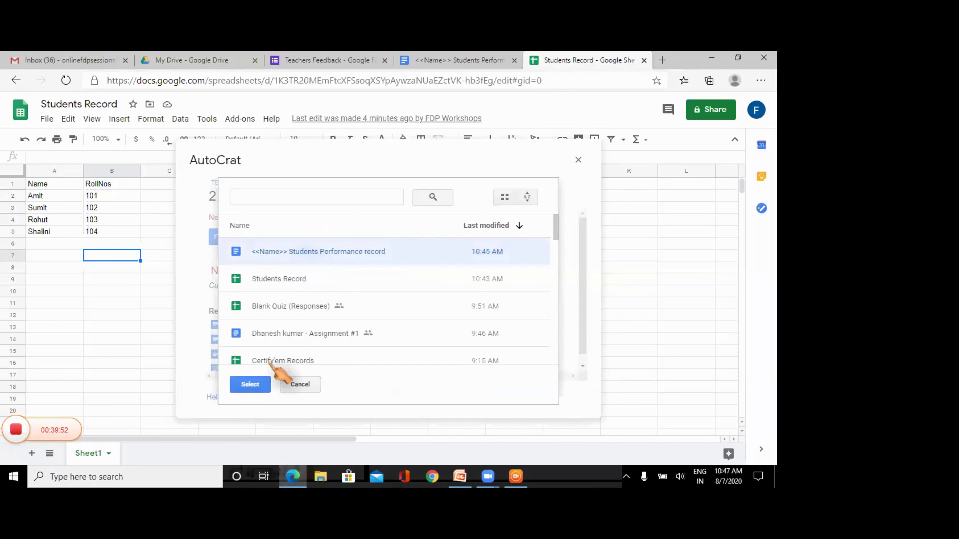
{"action": "left_click", "coordinate": [263, 384]}
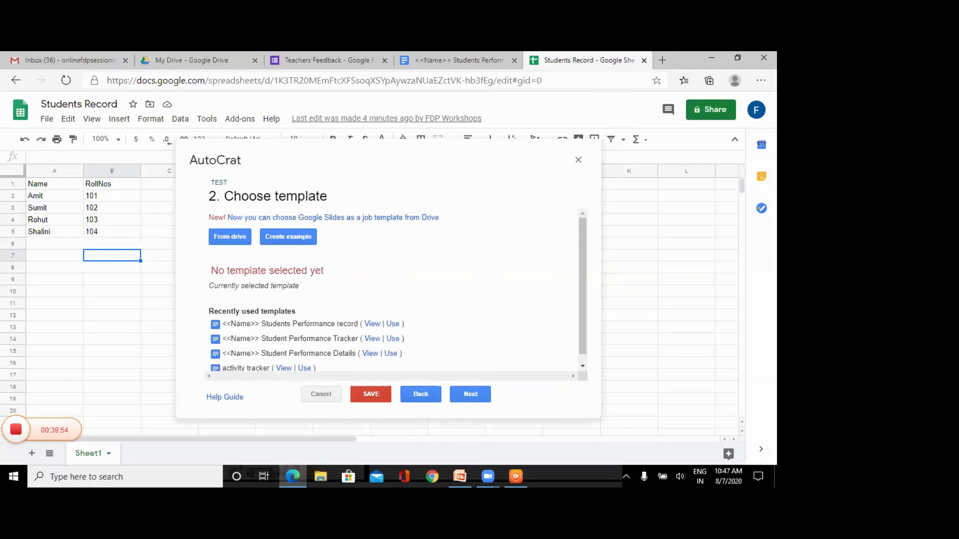
{"action": "left_click", "coordinate": [466, 395]}
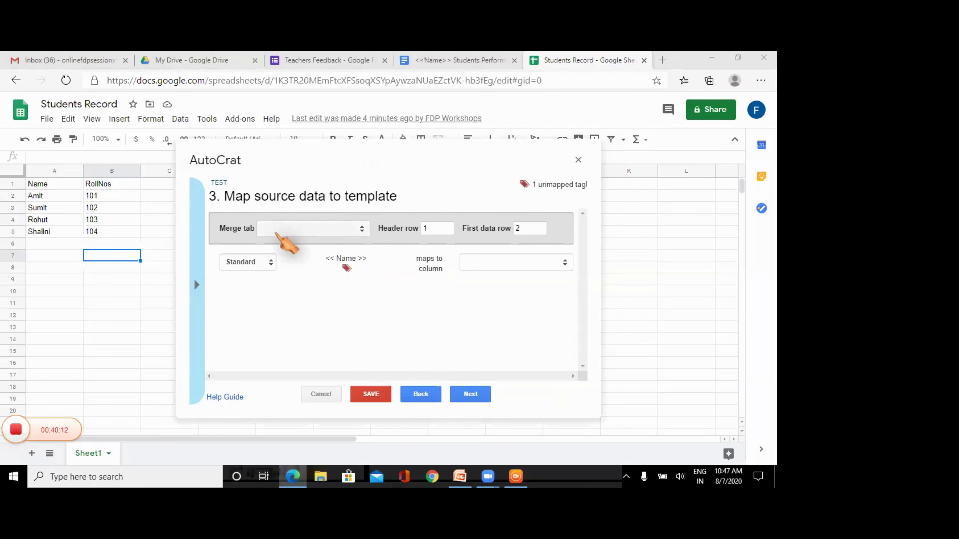
- Merge from Sheet1 so <<Name>> maps to the Name column, then view the template document
{"action": "left_click", "coordinate": [279, 228]}
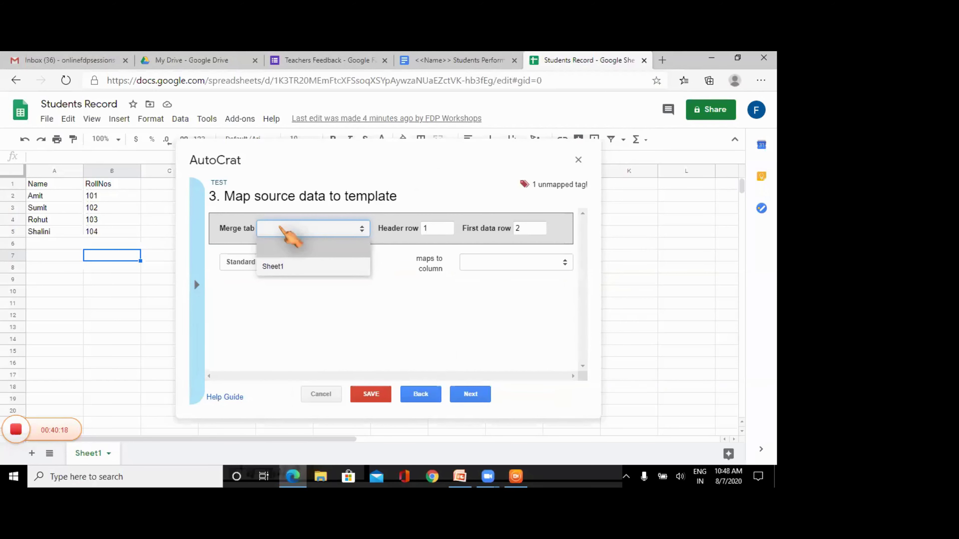
{"action": "left_click", "coordinate": [273, 267]}
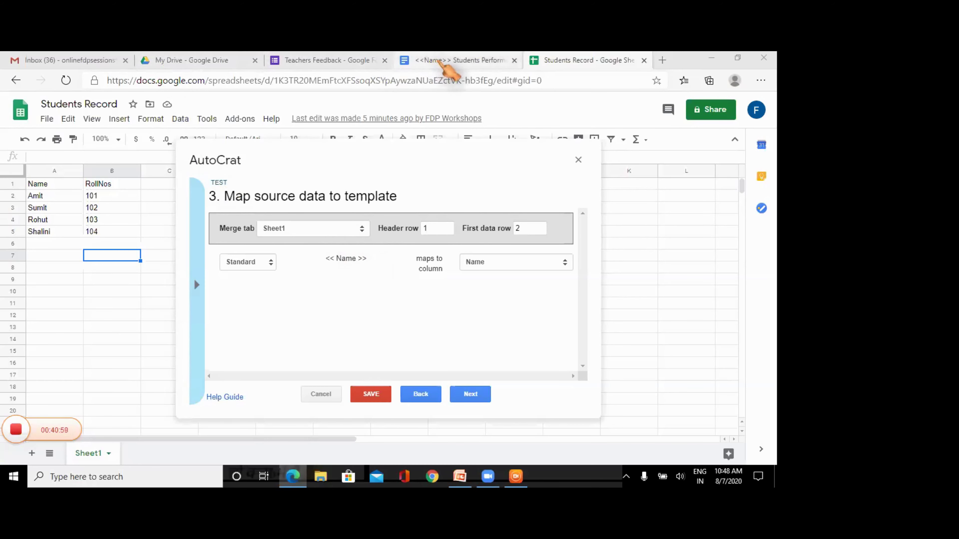
{"action": "left_click", "coordinate": [439, 61]}
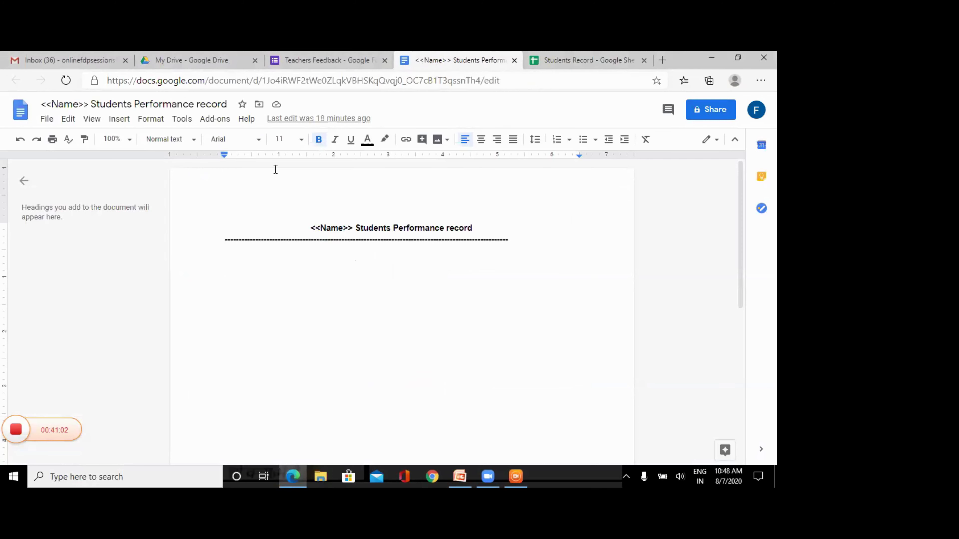
- Back in the Students Record spreadsheet, advance the TEST job to File settings
{"action": "left_click", "coordinate": [558, 61]}
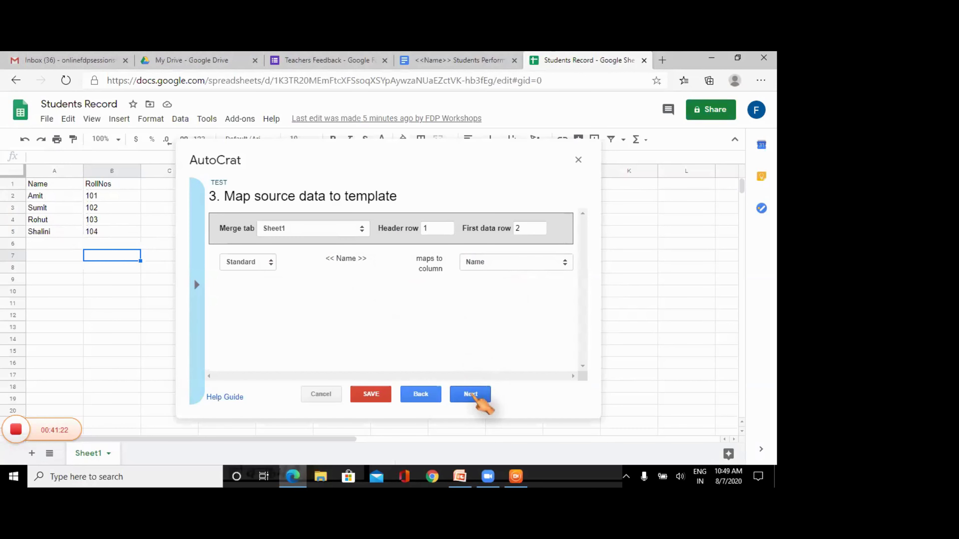
{"action": "left_click", "coordinate": [470, 394]}
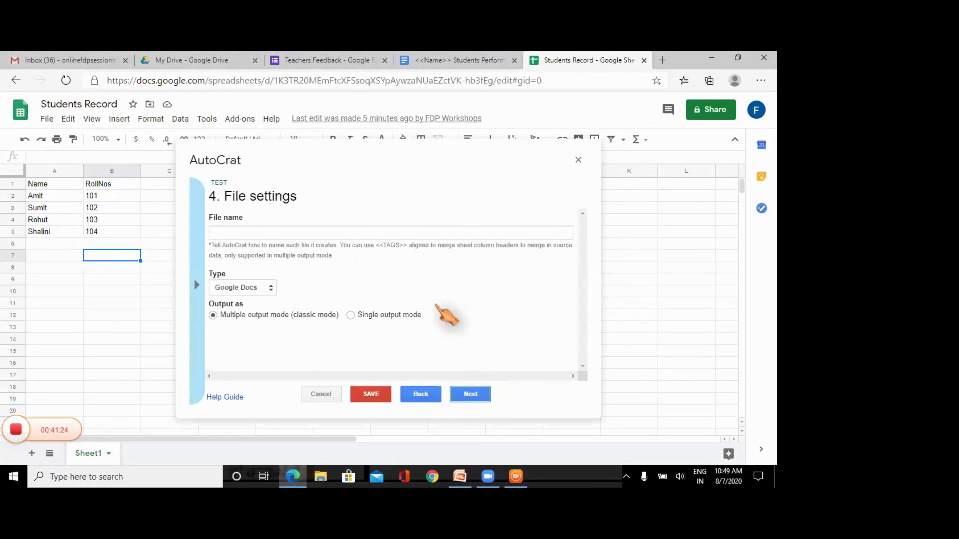
- Set the output file name to <<Name>>, keeping Google Docs type and multiple output
{"action": "left_click", "coordinate": [281, 235]}
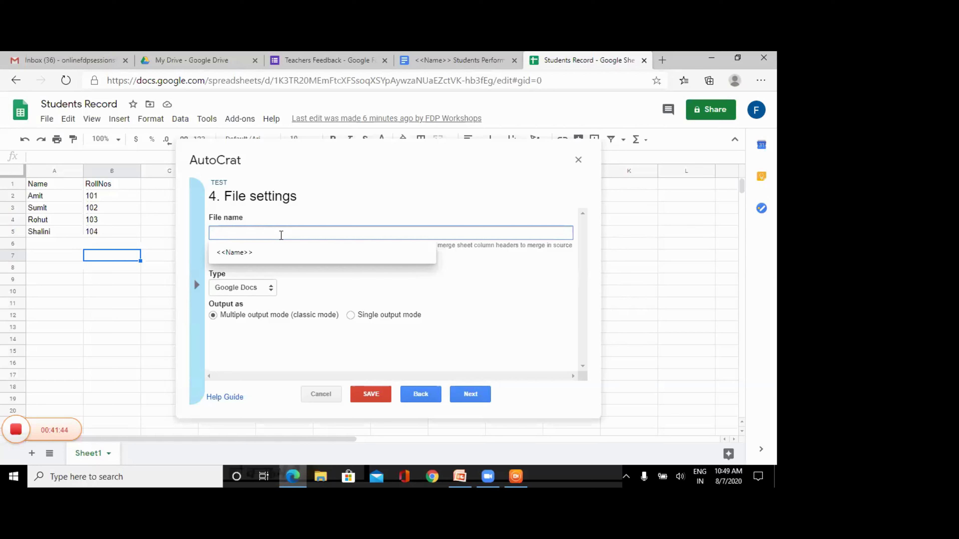
{"action": "type", "text": "<<Name>>"}
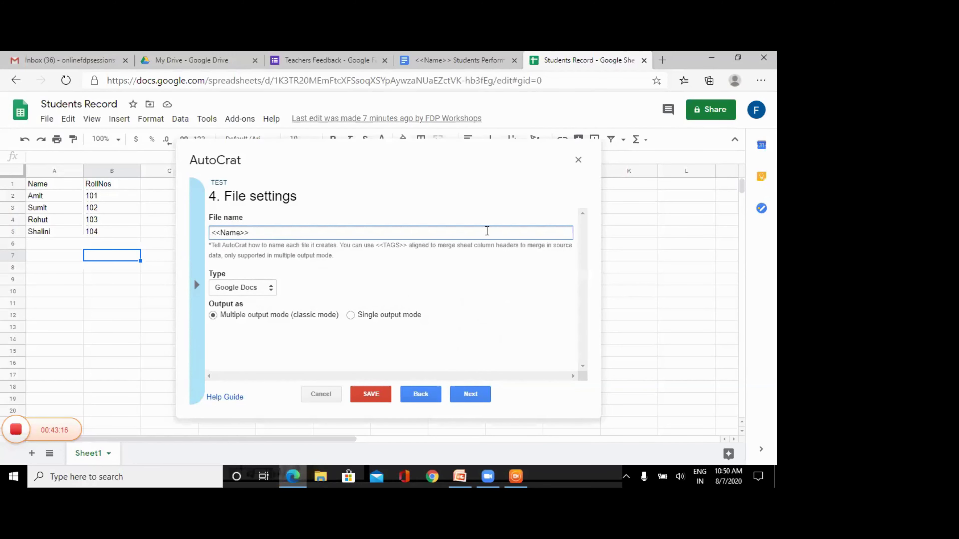
- Make Students Performance Records the only destination folder, removing My Drive
{"action": "left_click", "coordinate": [467, 401]}
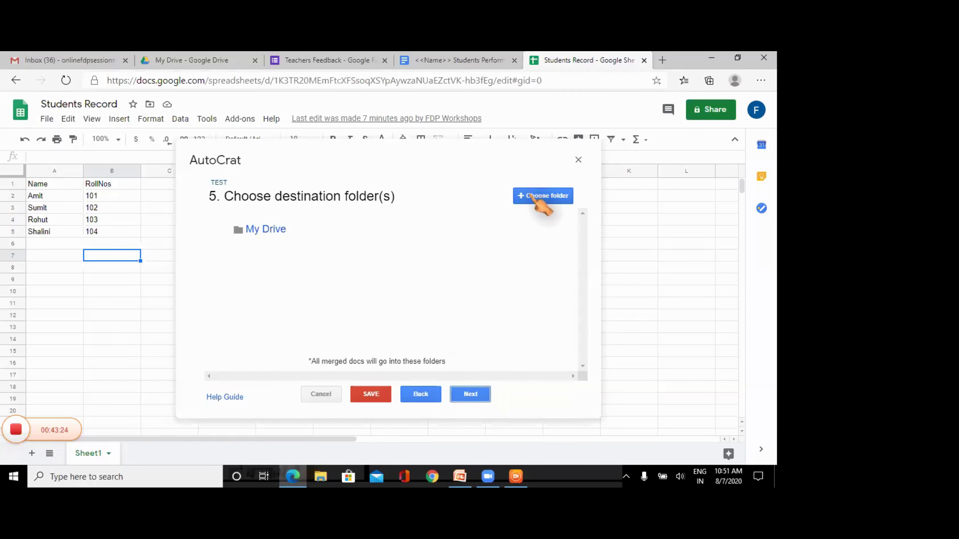
{"action": "left_click", "coordinate": [533, 197]}
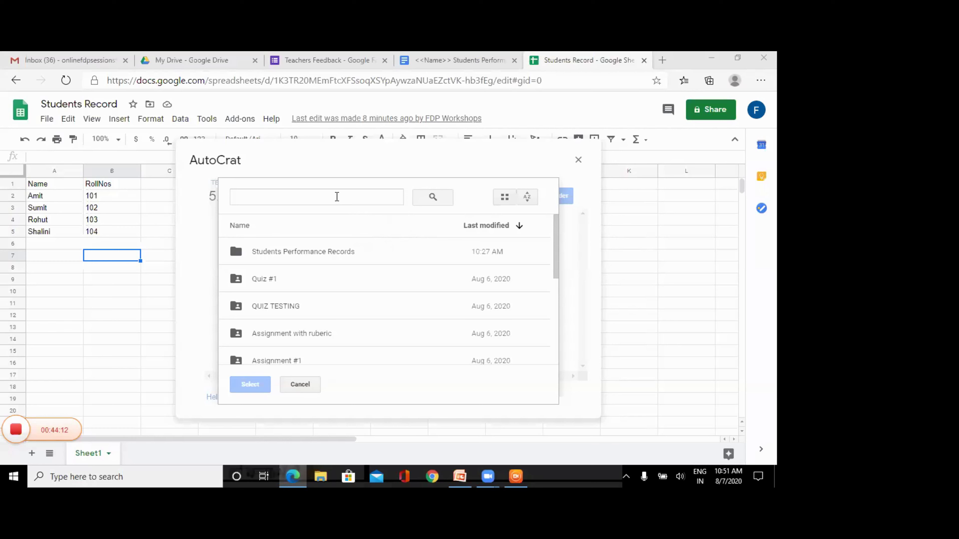
{"action": "left_click", "coordinate": [310, 256]}
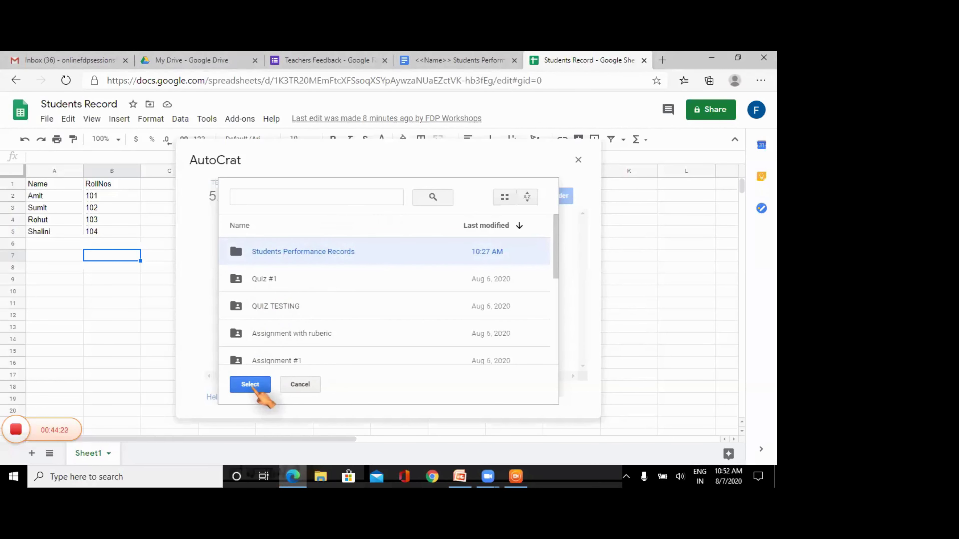
{"action": "left_click", "coordinate": [257, 389]}
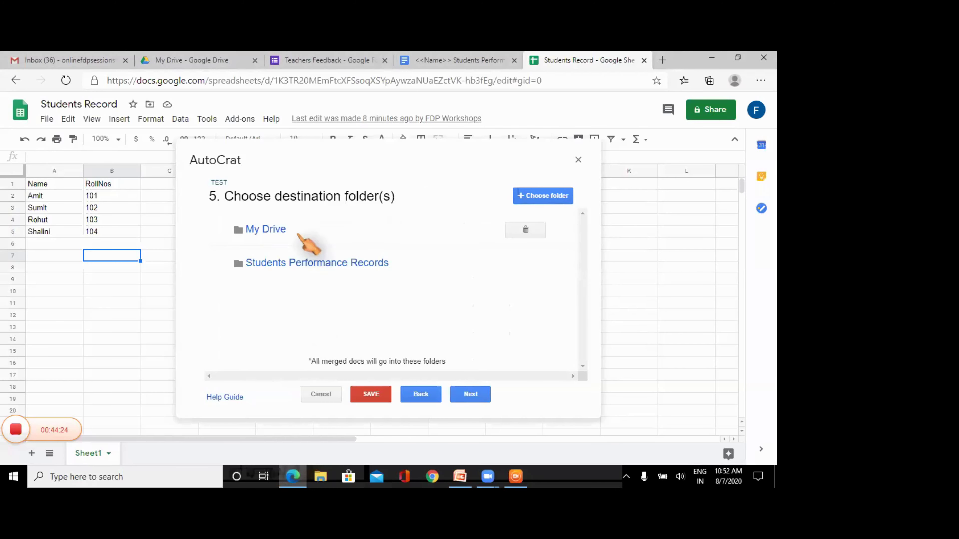
{"action": "mouse_move", "coordinate": [496, 246]}
{"action": "left_click", "coordinate": [525, 230]}
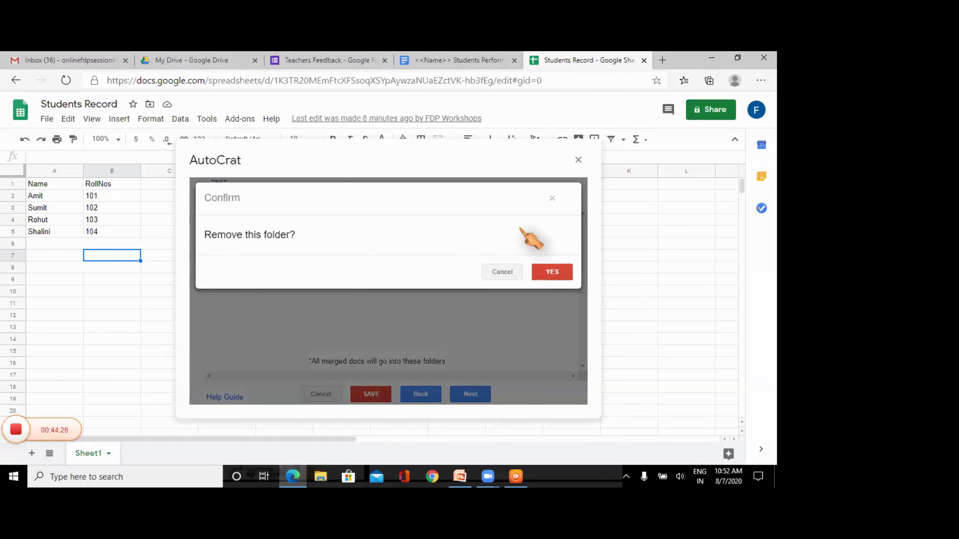
{"action": "left_click", "coordinate": [562, 273]}
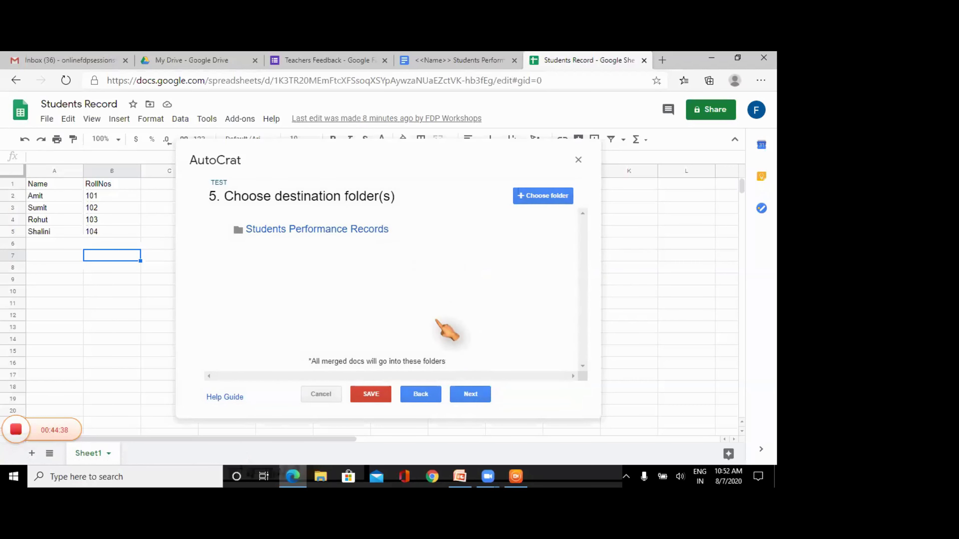
- Skip steps 6–8 with defaults and save TEST with triggers off
{"action": "left_click", "coordinate": [472, 394]}
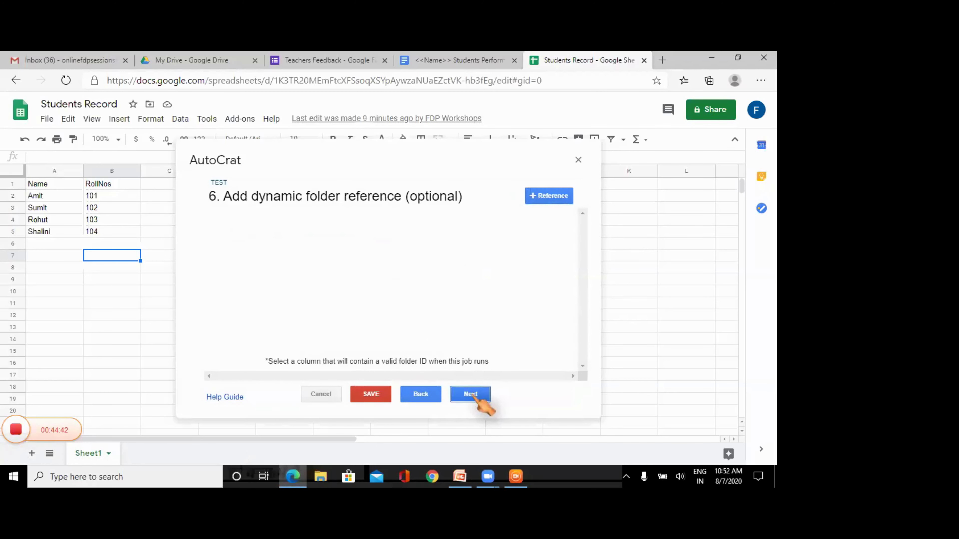
{"action": "left_click", "coordinate": [472, 394]}
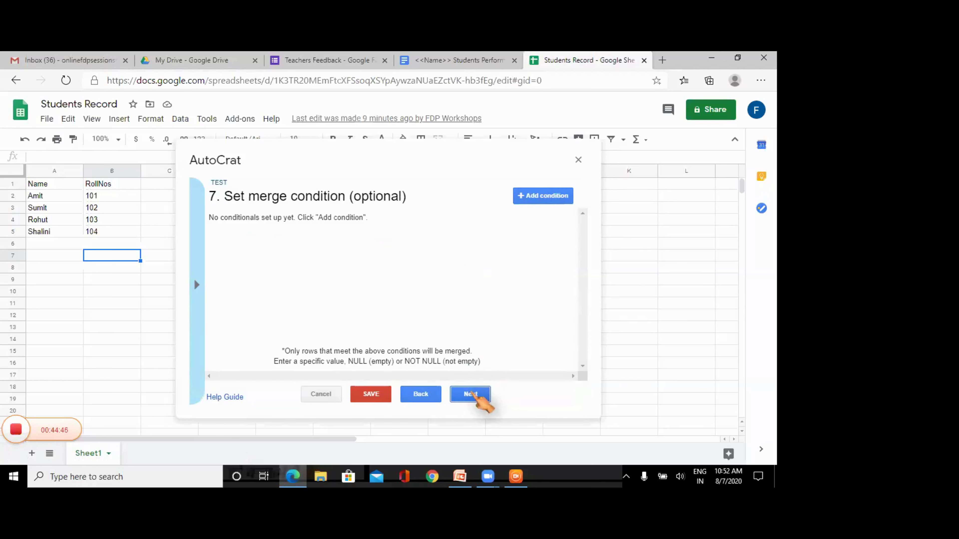
{"action": "left_click", "coordinate": [472, 394]}
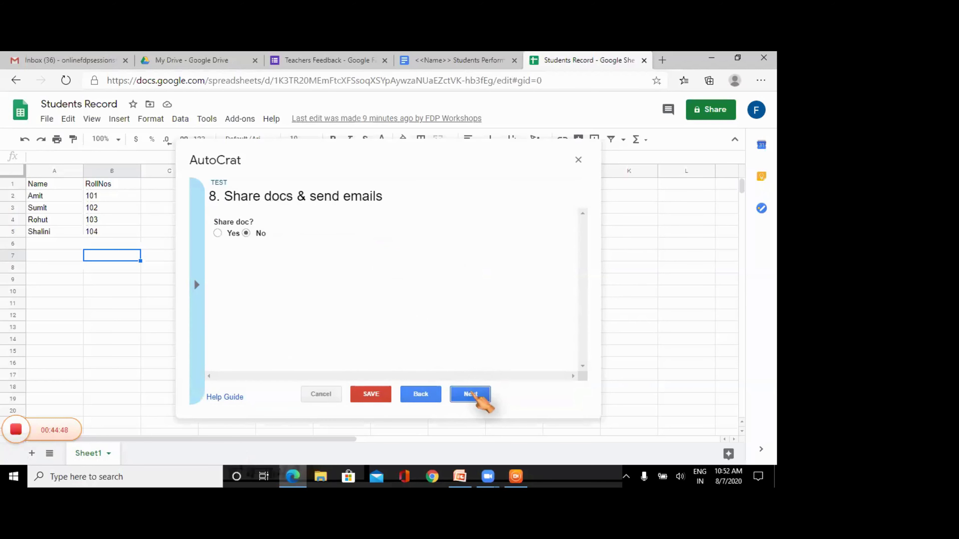
{"action": "left_click", "coordinate": [472, 394]}
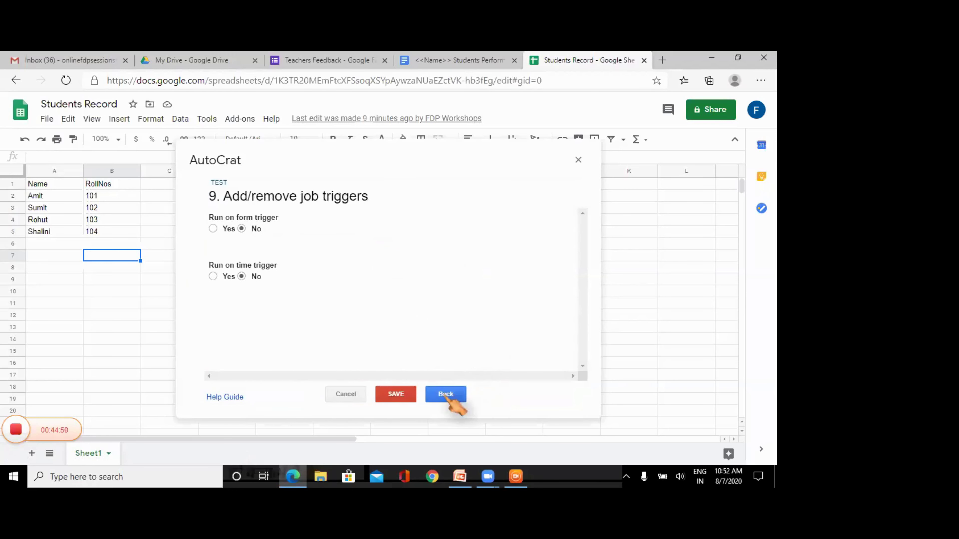
{"action": "left_click", "coordinate": [396, 395]}
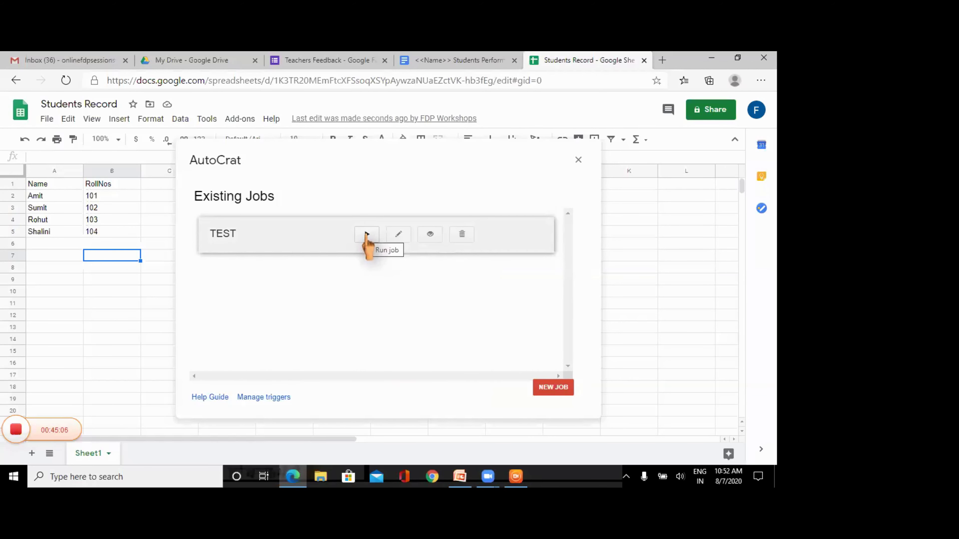
- Run the TEST job to generate merged docs for all four students, then close AutoCrat
{"action": "left_click", "coordinate": [366, 234]}
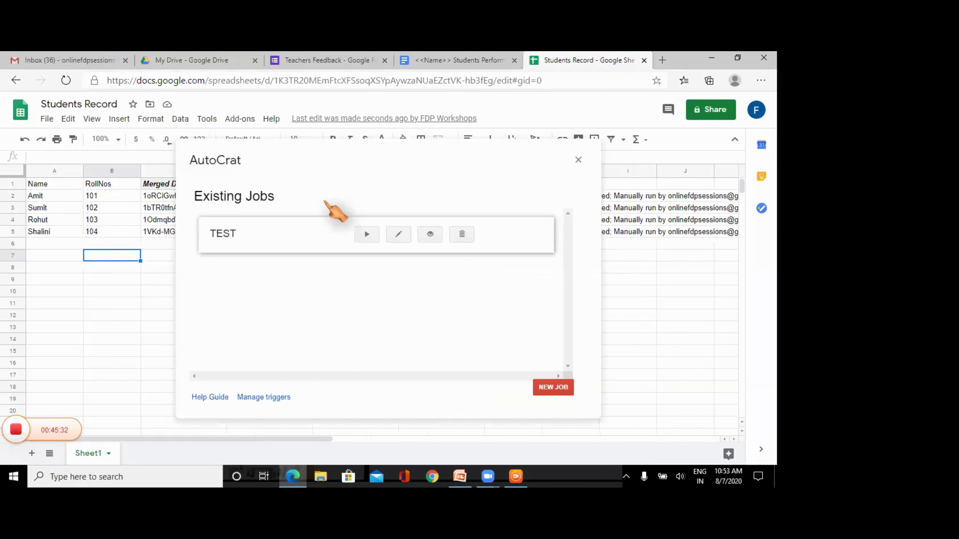
{"action": "left_click", "coordinate": [579, 160]}
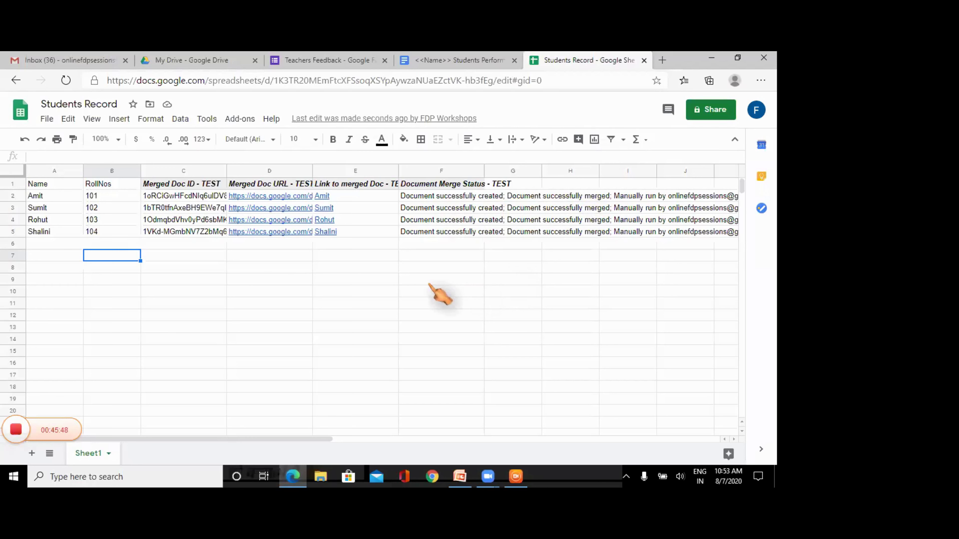
- Open the Students Performance Records folder in My Drive and check Amit's merged document
{"action": "left_click", "coordinate": [165, 63]}
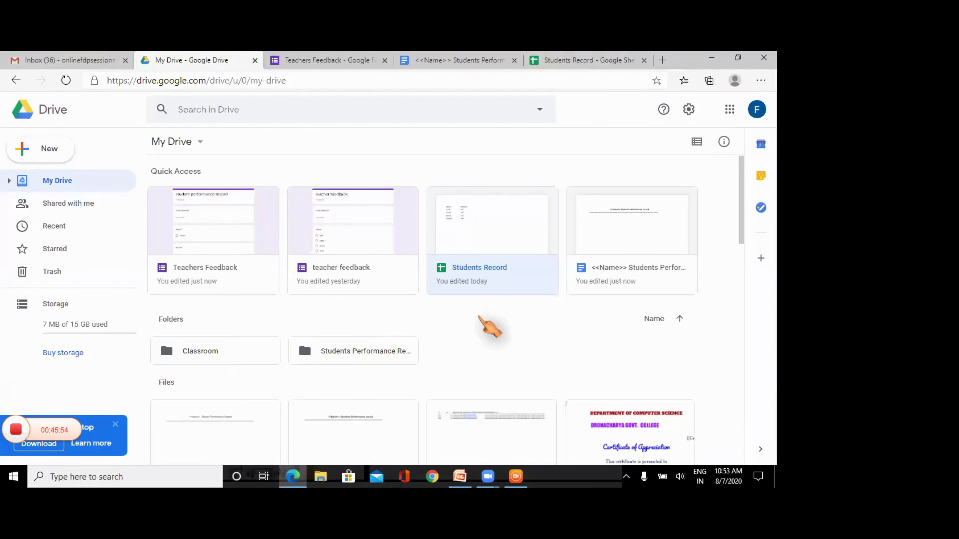
{"action": "left_click", "coordinate": [355, 351]}
{"action": "double_click", "coordinate": [355, 350]}
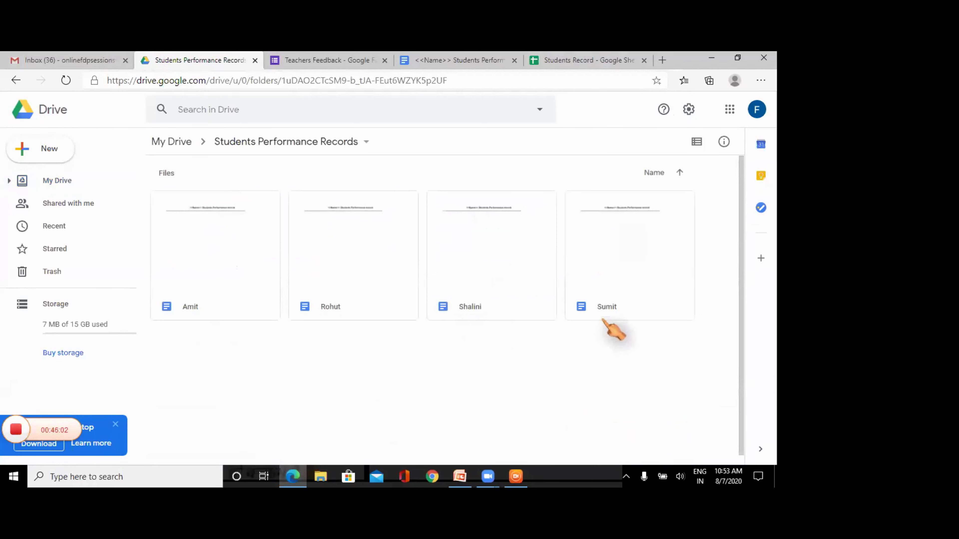
{"action": "double_click", "coordinate": [226, 215]}
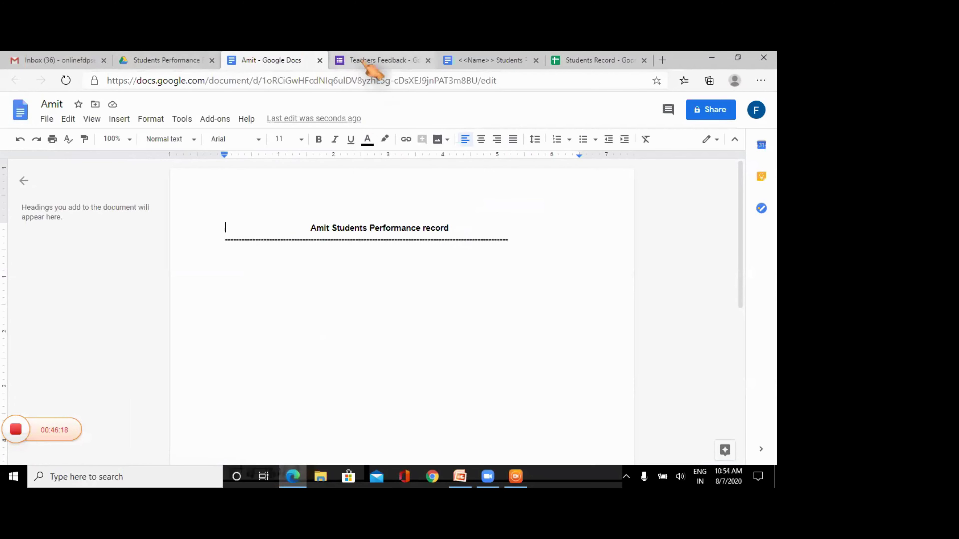
{"action": "left_click", "coordinate": [186, 63]}
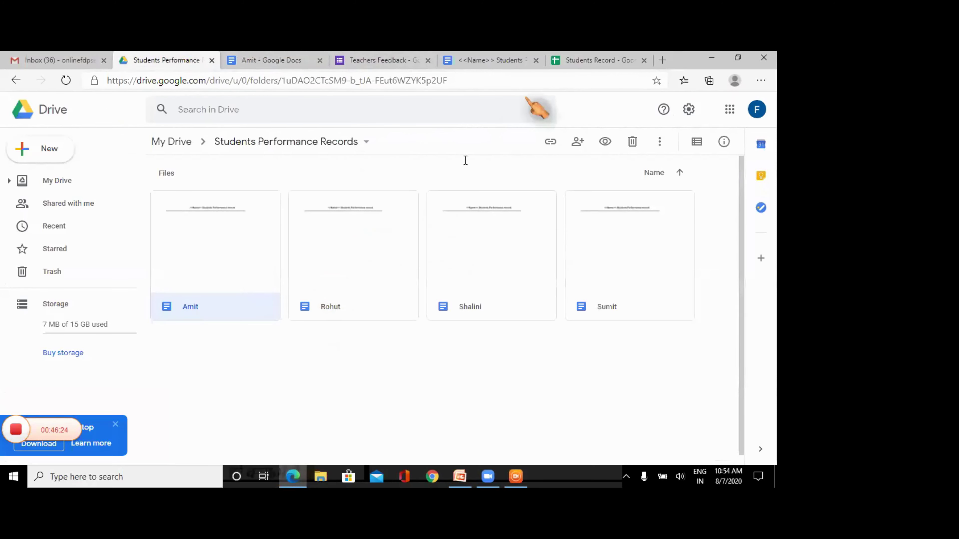
- Switch to the Students Record tab to see each student's merged-doc link and status
{"action": "left_click", "coordinate": [591, 65]}
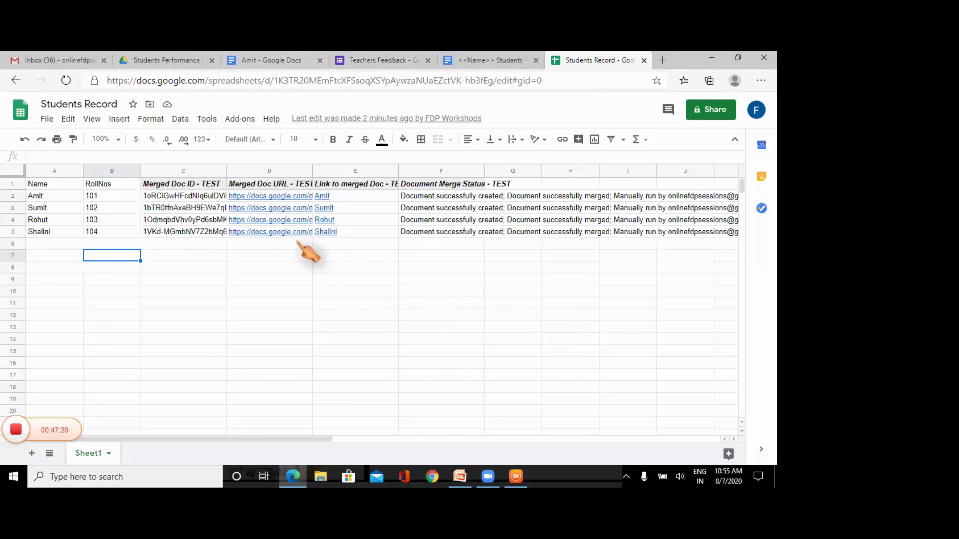
- Switch from Google Sheets to the Teachers Feedback form in the Google Forms editor
{"action": "left_click", "coordinate": [382, 61]}
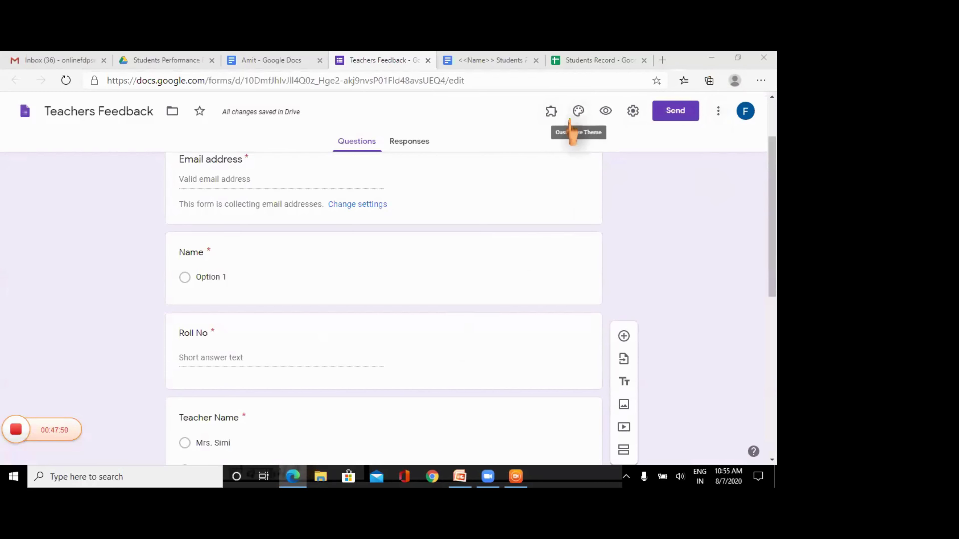
- Check the installed add-ons list, then open the add-on Marketplace from the form's More menu
{"action": "left_click", "coordinate": [551, 113]}
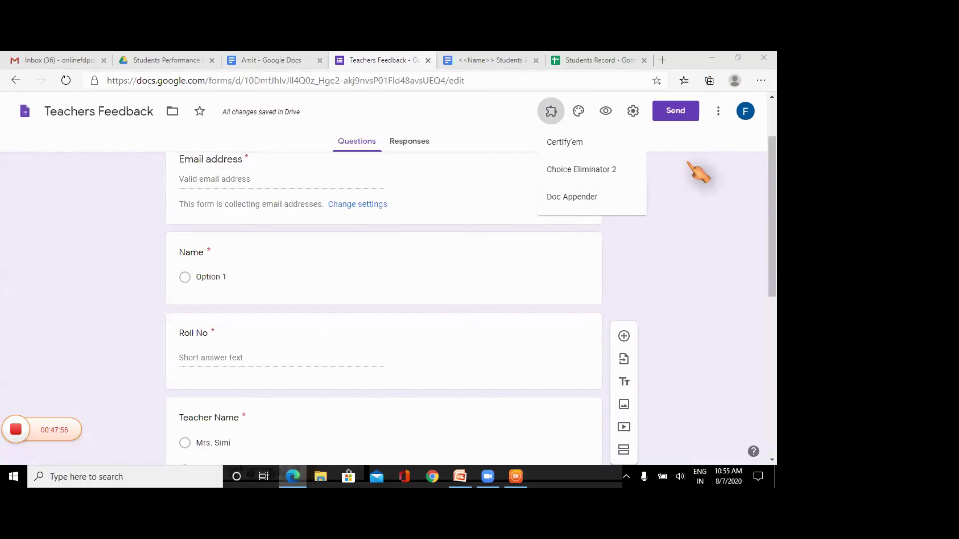
{"action": "left_click", "coordinate": [719, 115]}
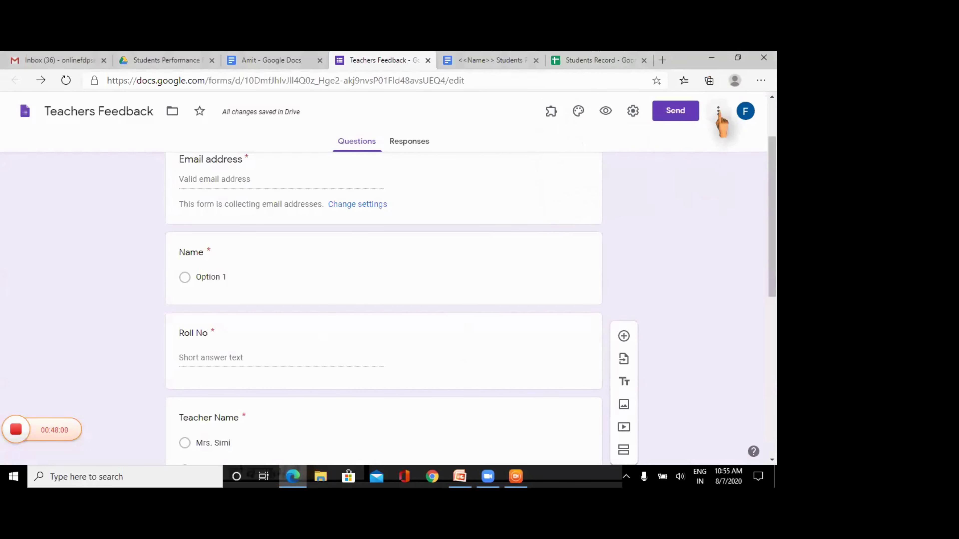
{"action": "left_click", "coordinate": [719, 115]}
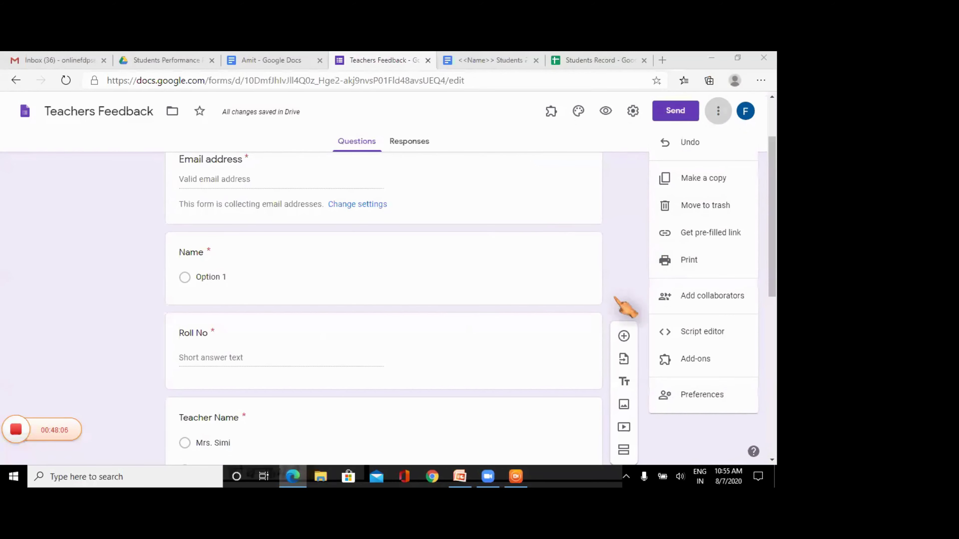
{"action": "left_click", "coordinate": [689, 362]}
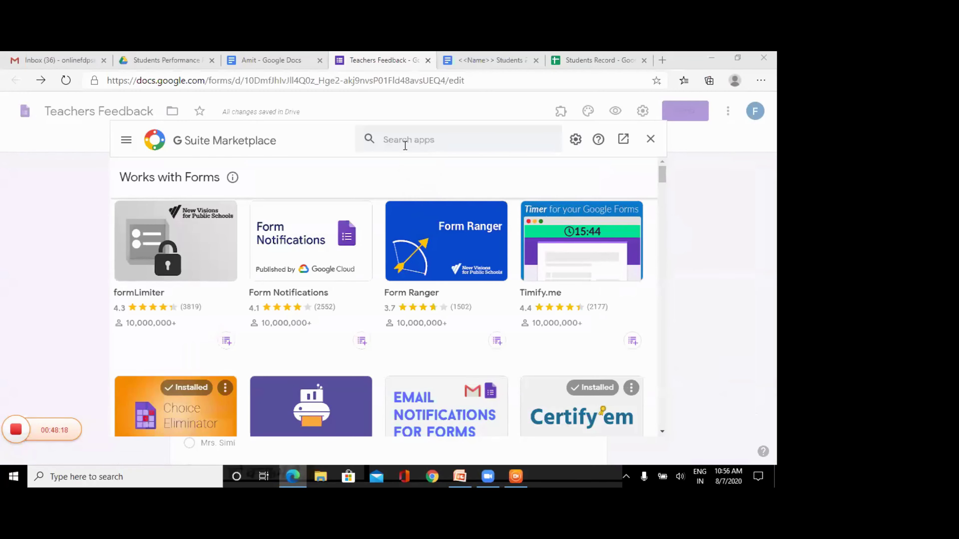
- Search the Marketplace for 'Doc App', confirm Doc Appender is installed, then close the Marketplace
{"action": "left_click", "coordinate": [403, 138]}
{"action": "type", "text": "D"}
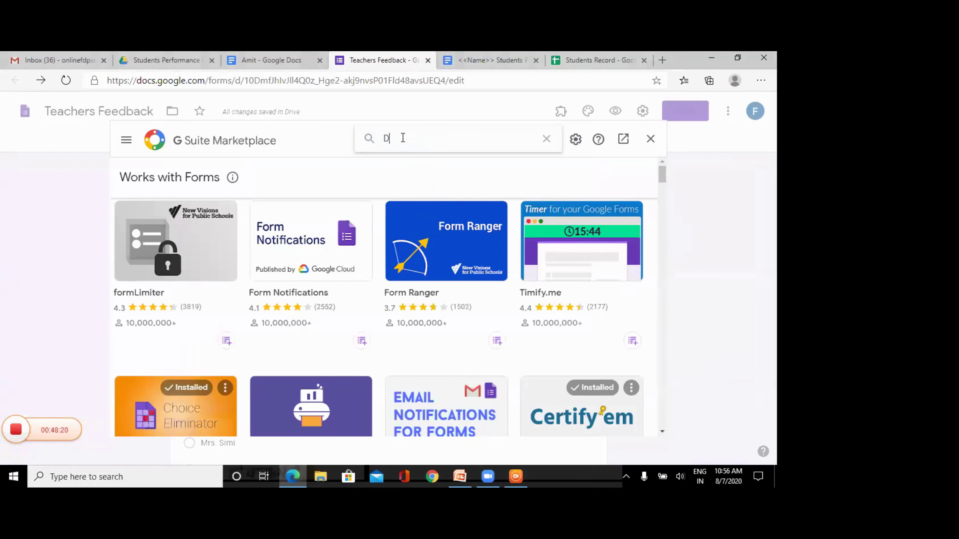
{"action": "type", "text": "oc App"}
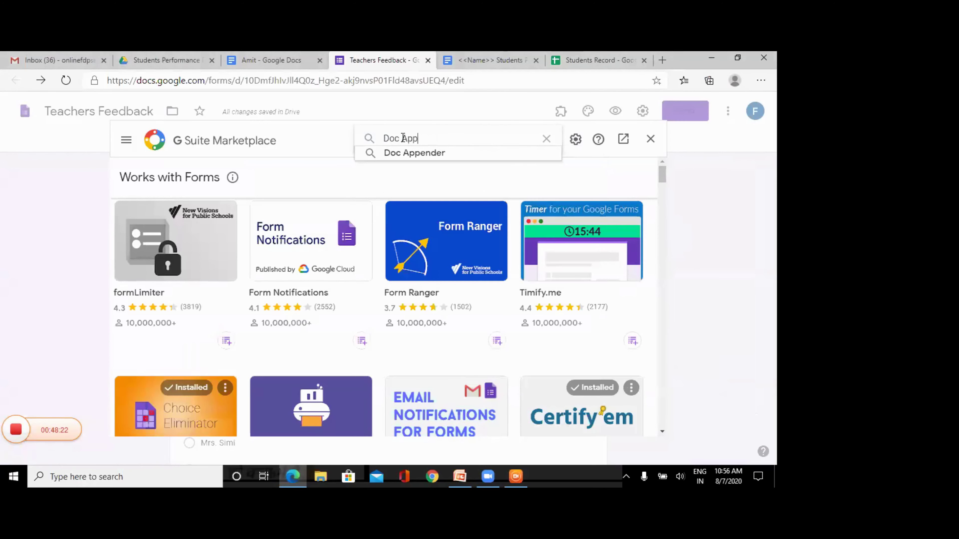
{"action": "left_click", "coordinate": [415, 153]}
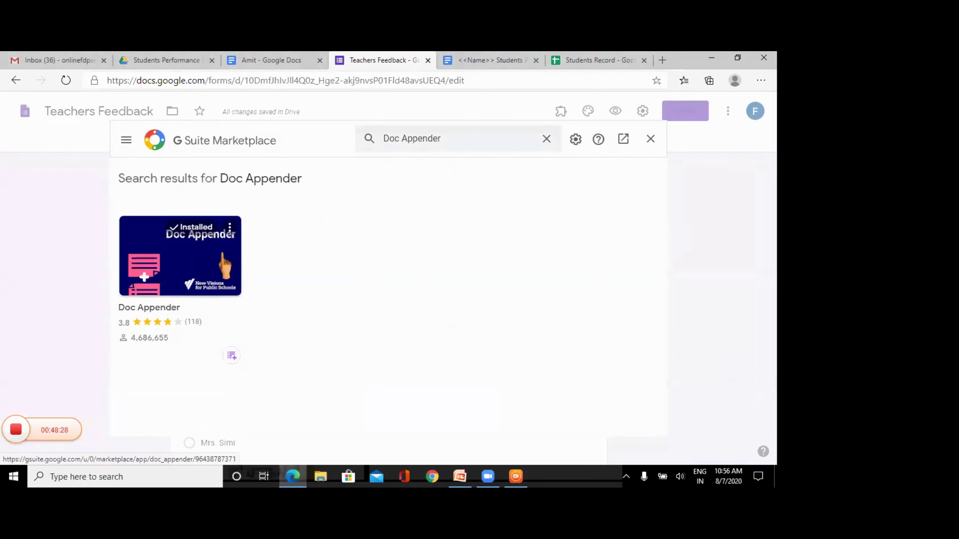
{"action": "left_click", "coordinate": [195, 256]}
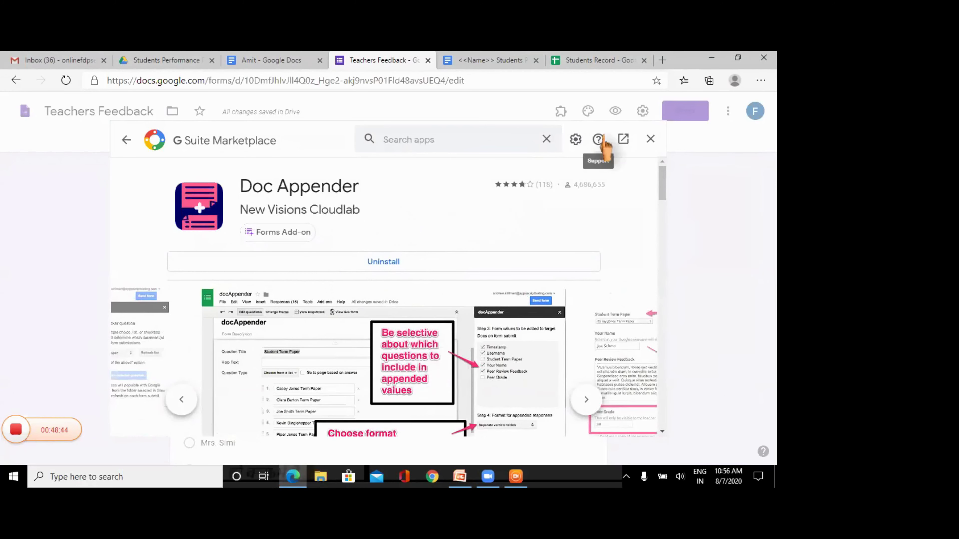
{"action": "left_click", "coordinate": [650, 139]}
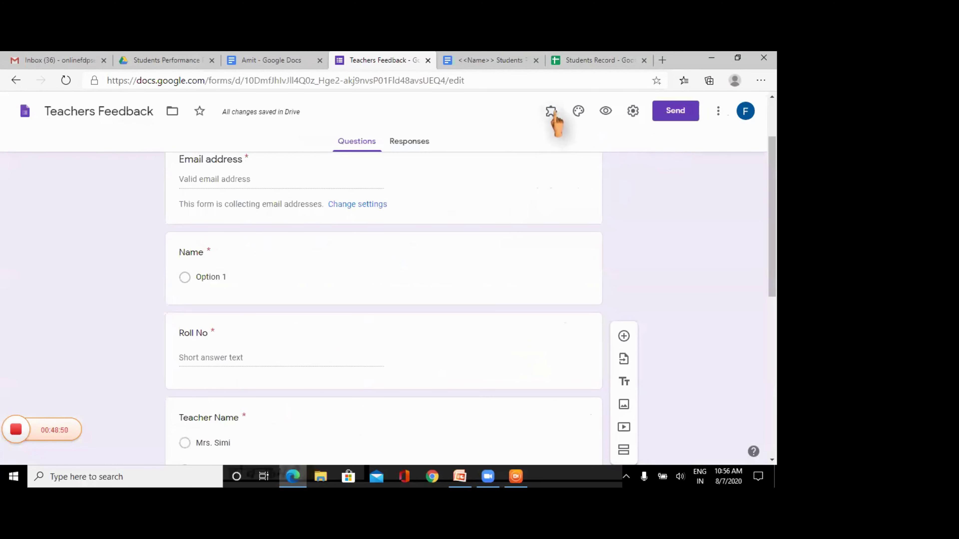
{"action": "left_click", "coordinate": [551, 113]}
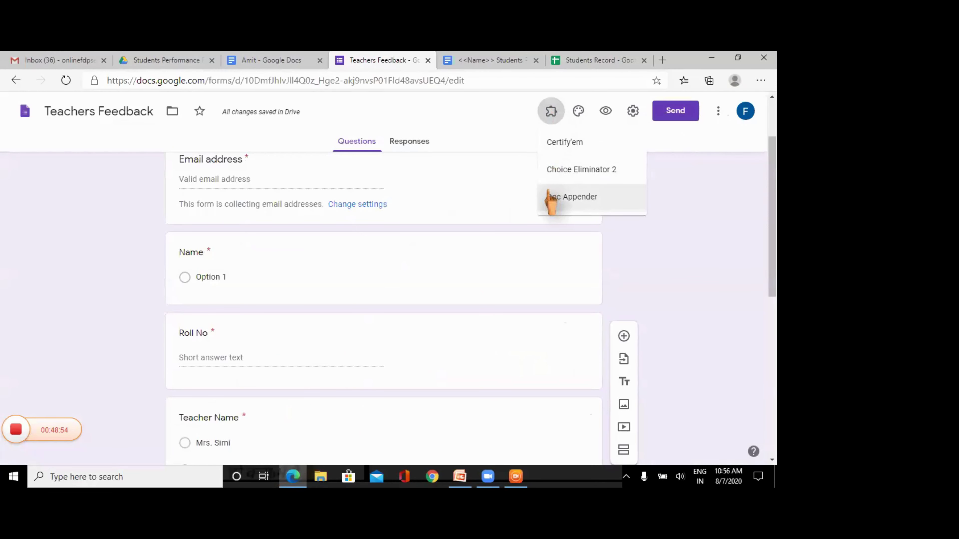
{"action": "left_click", "coordinate": [520, 115]}
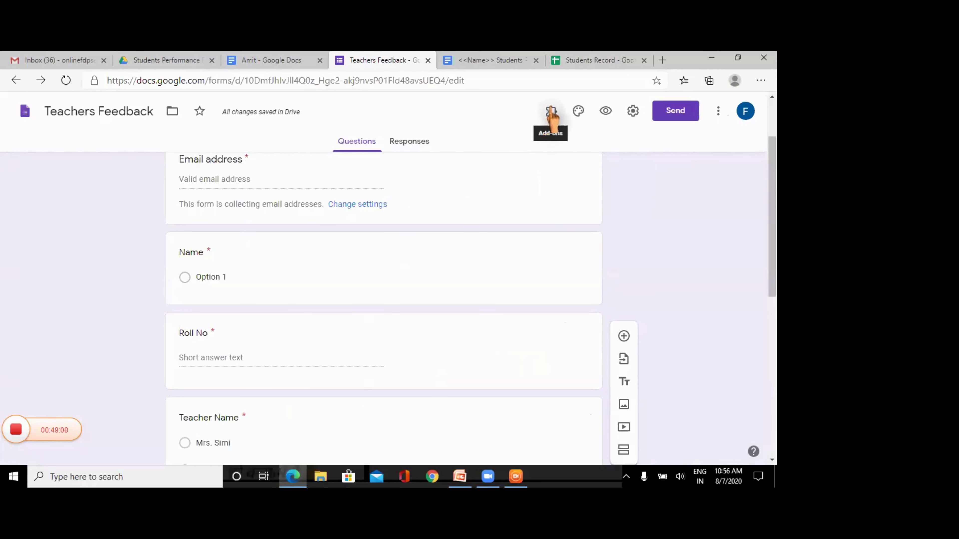
{"action": "left_click", "coordinate": [551, 112]}
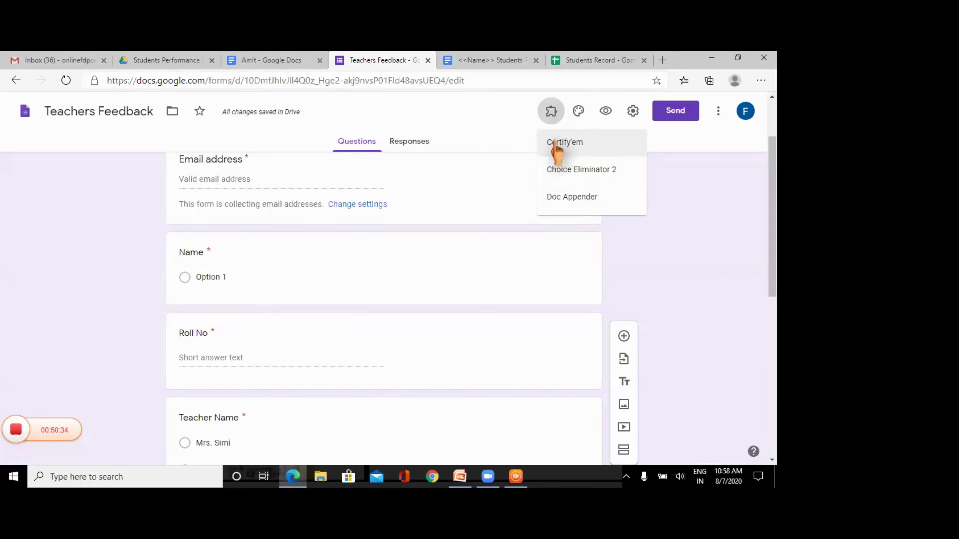
- Dismiss Doc Appender's Help-only dialog and reload the Teachers Feedback form page
{"action": "left_click", "coordinate": [560, 197]}
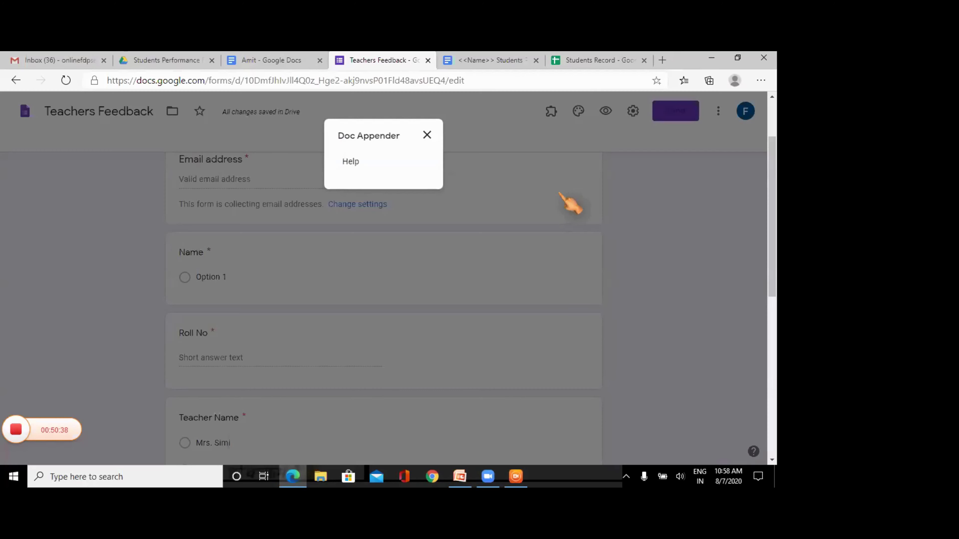
{"action": "left_click", "coordinate": [427, 135]}
{"action": "left_click", "coordinate": [482, 80]}
{"action": "key", "text": "Return"}
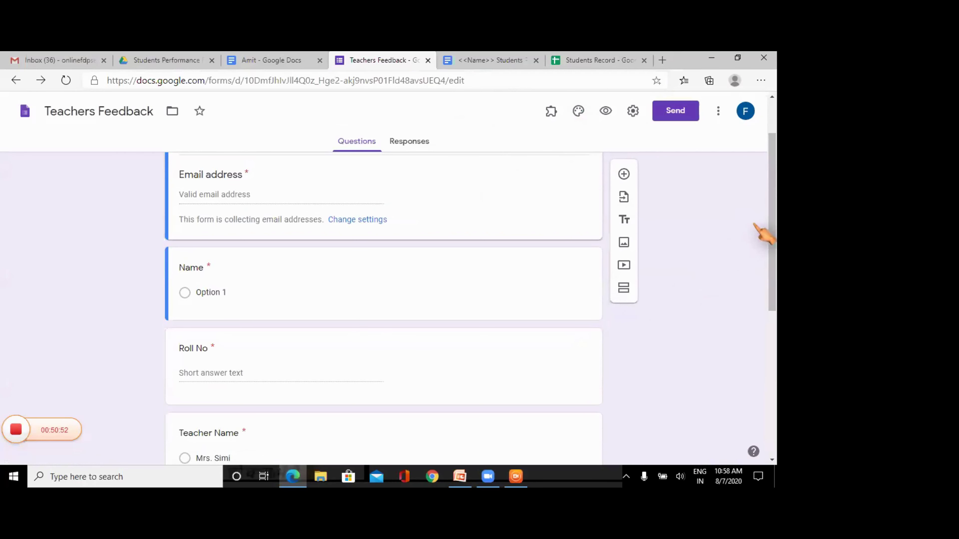
- Launch Doc Appender from the Add-ons menu and open its sidebar at Step 1
{"action": "left_click", "coordinate": [551, 111]}
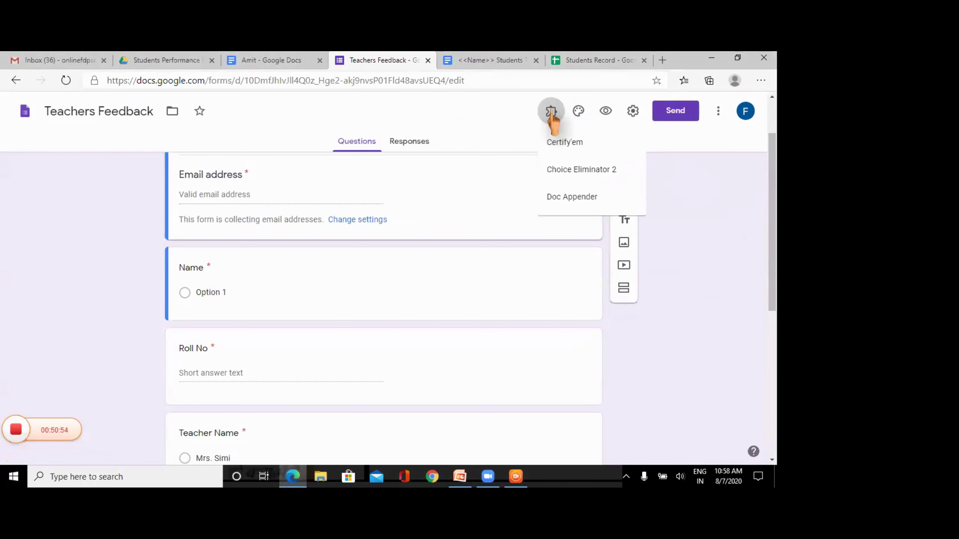
{"action": "left_click", "coordinate": [560, 197]}
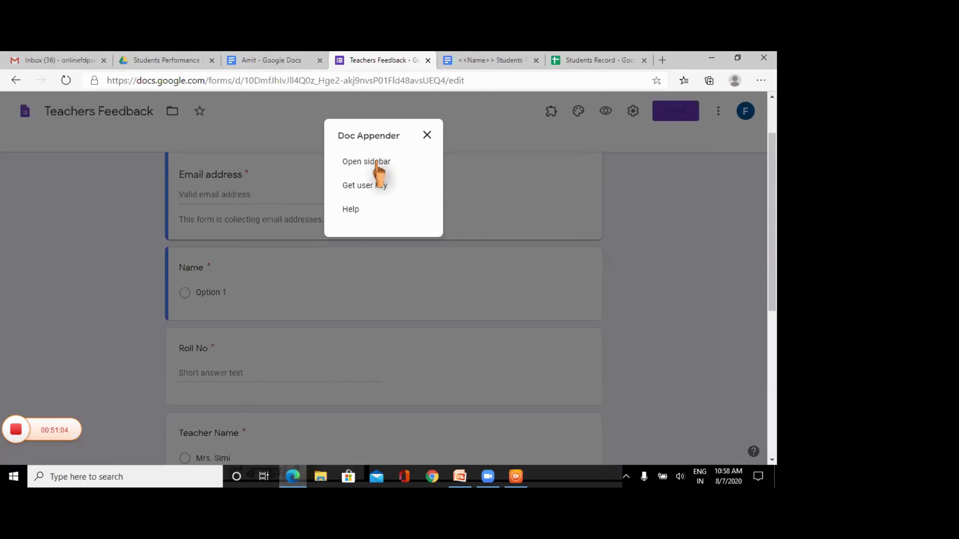
{"action": "left_click", "coordinate": [377, 163]}
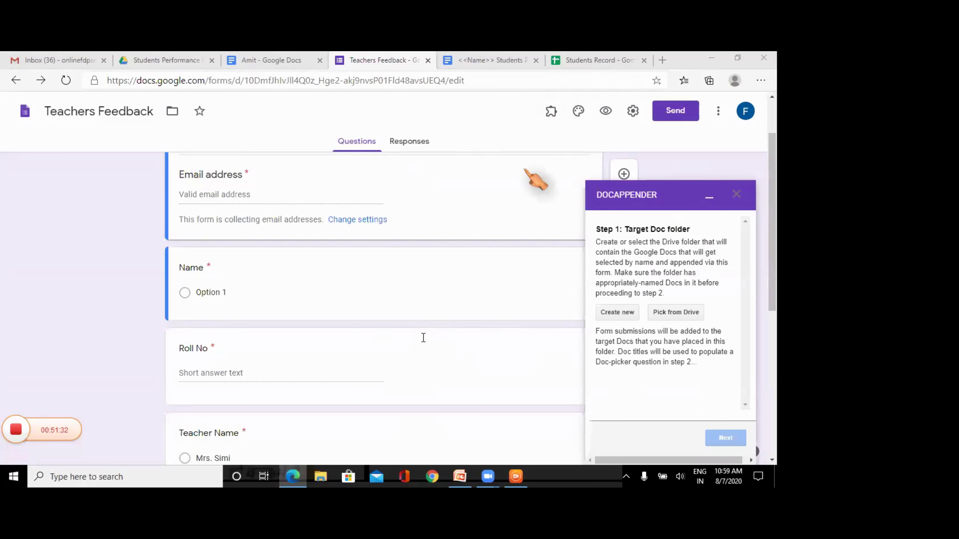
{"action": "left_click", "coordinate": [551, 113]}
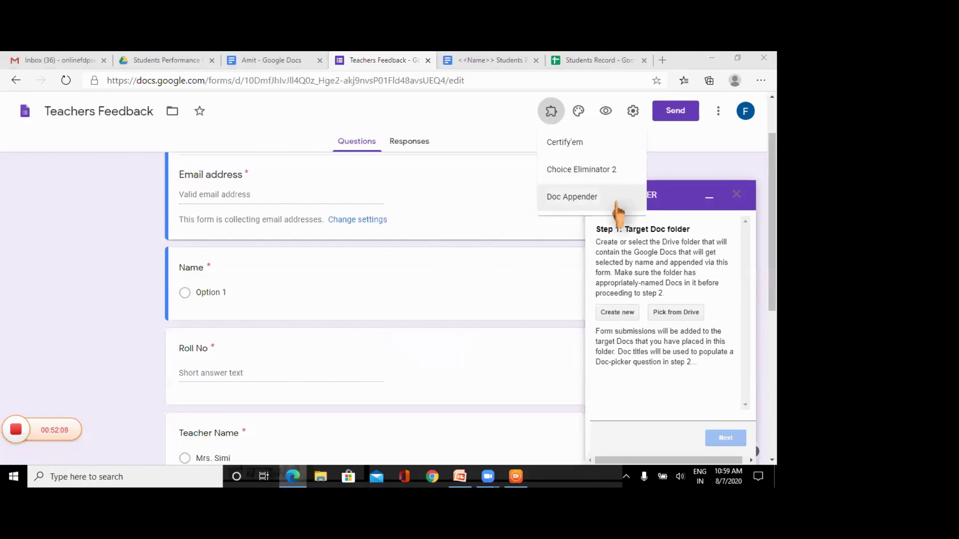
{"action": "left_click", "coordinate": [589, 196]}
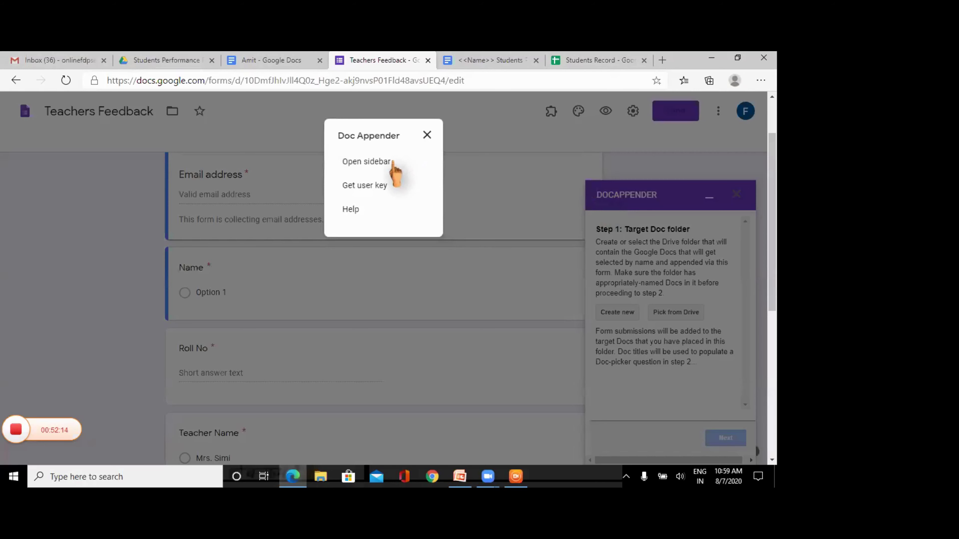
{"action": "left_click", "coordinate": [427, 136]}
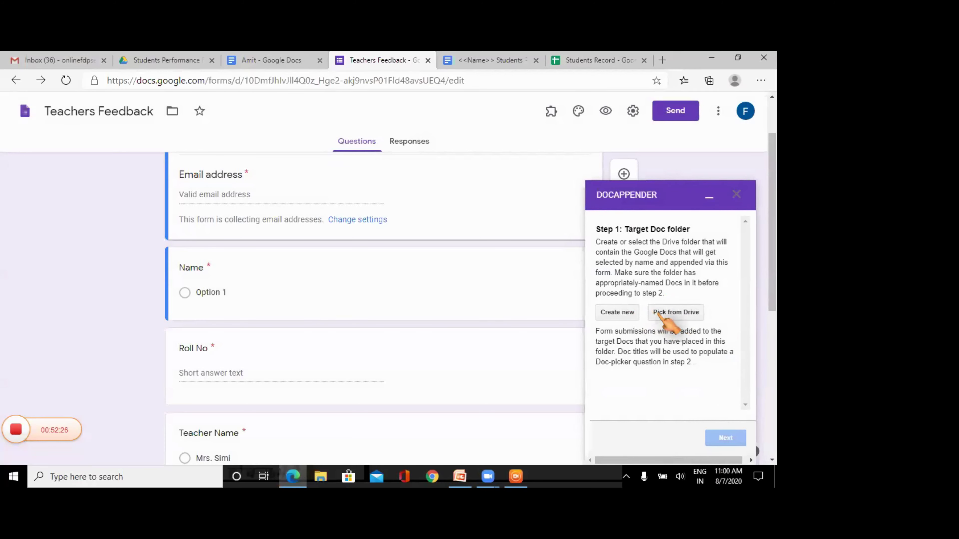
- Pick the Students Performance Records folder from Drive as the target Doc folder
{"action": "left_click", "coordinate": [659, 315]}
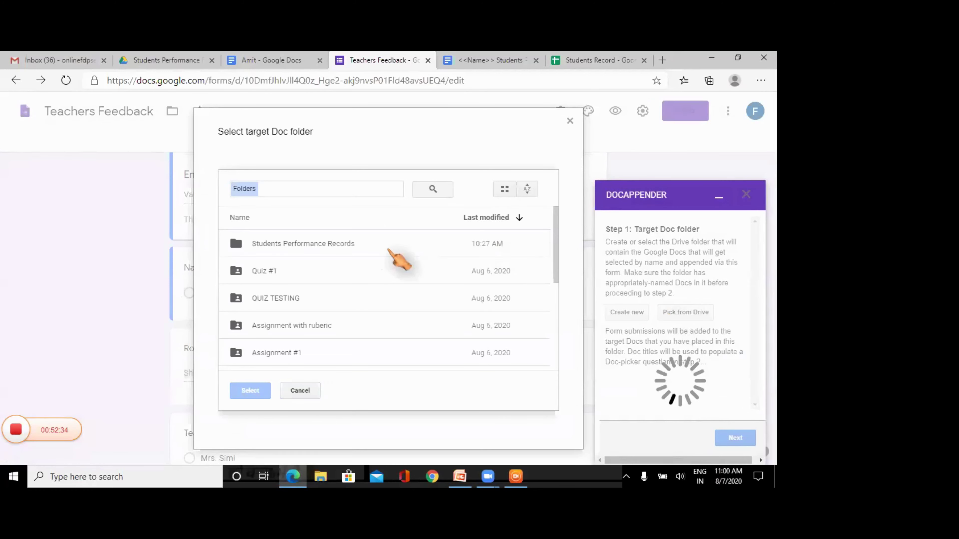
{"action": "left_click", "coordinate": [337, 245]}
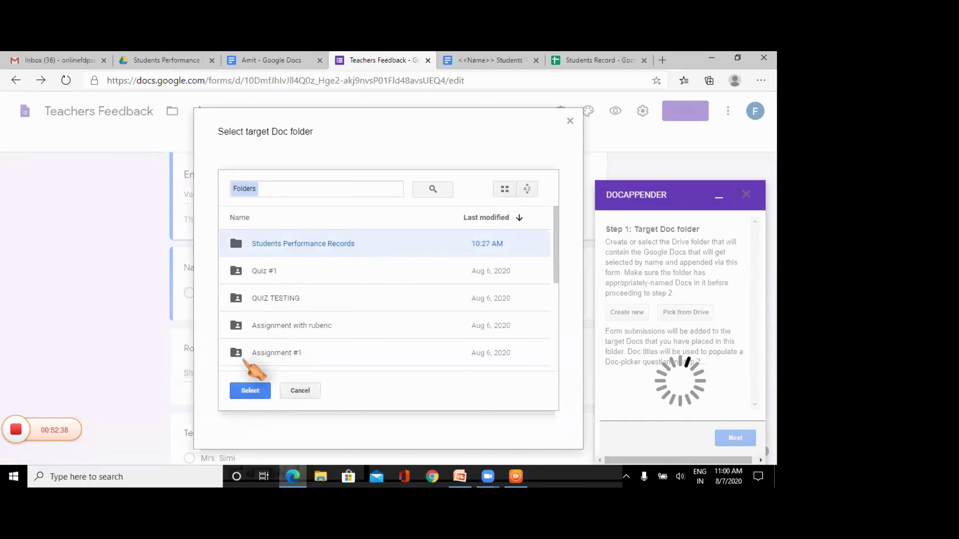
{"action": "left_click", "coordinate": [249, 392]}
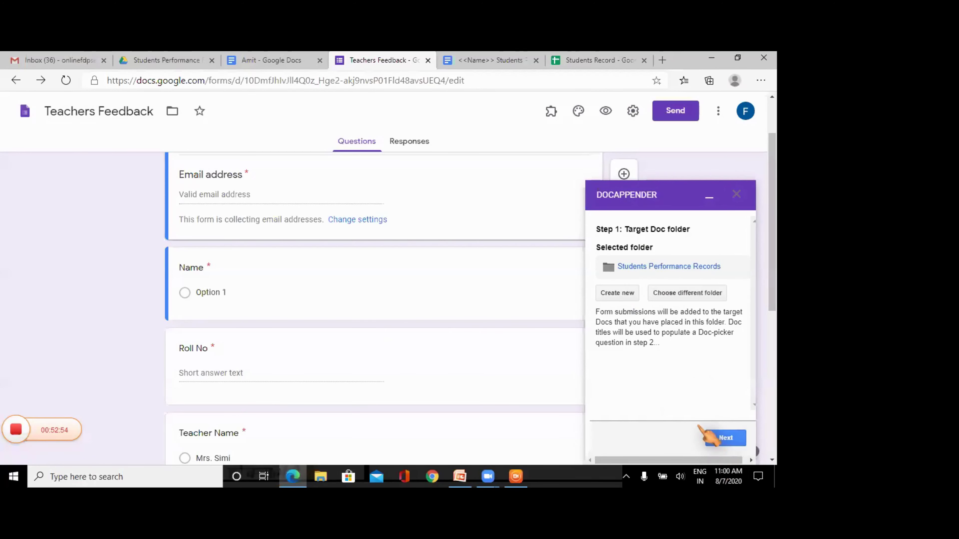
- Advance to Step 2 and choose 'Name' in the doc-picker question dropdown
{"action": "left_click", "coordinate": [729, 437]}
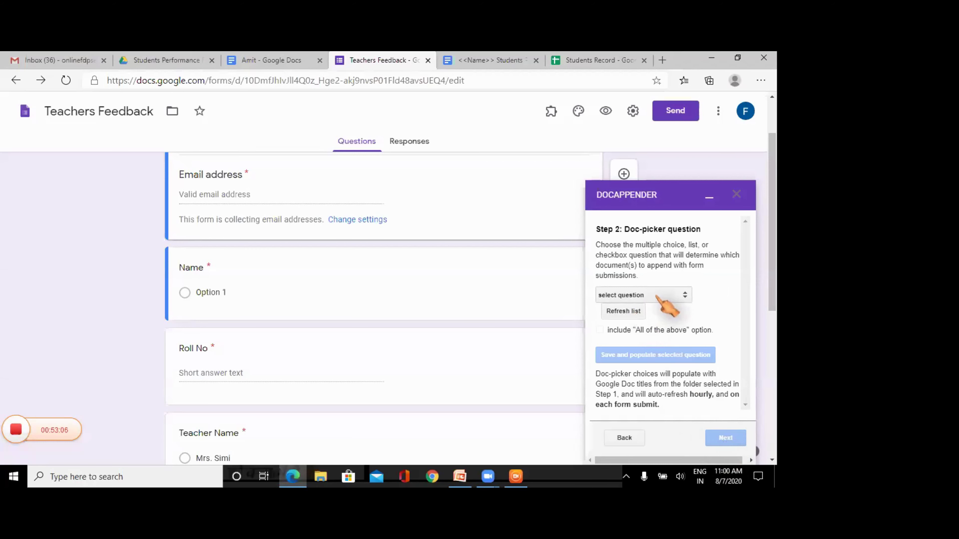
{"action": "left_click", "coordinate": [657, 296]}
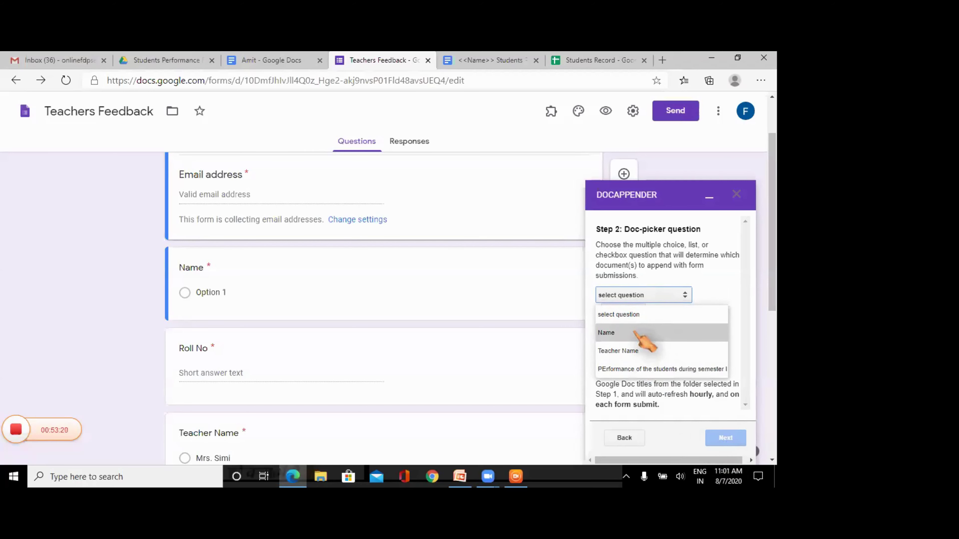
{"action": "left_click", "coordinate": [637, 332]}
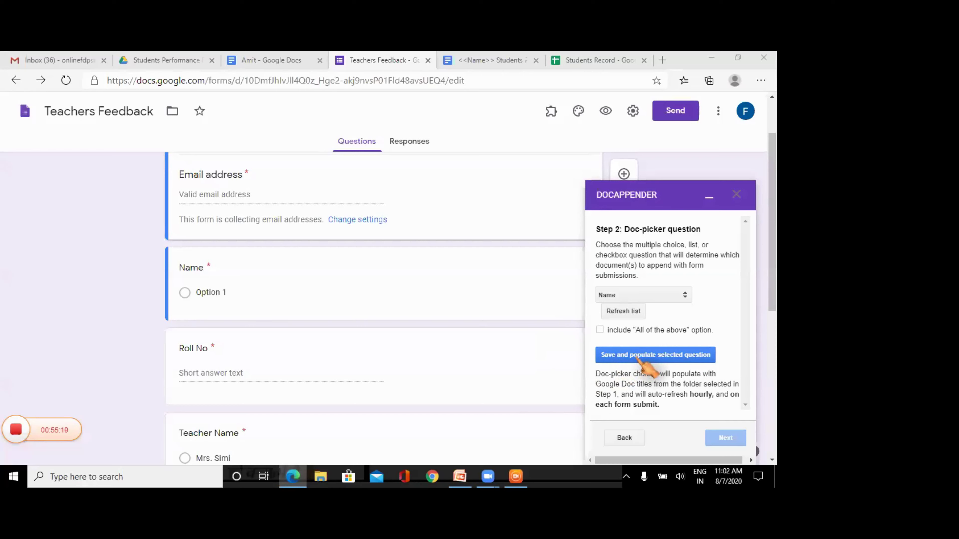
- Save and populate the Name question, loading Amit, Rohut, Shalini and Sumit as choices
{"action": "left_click", "coordinate": [639, 358]}
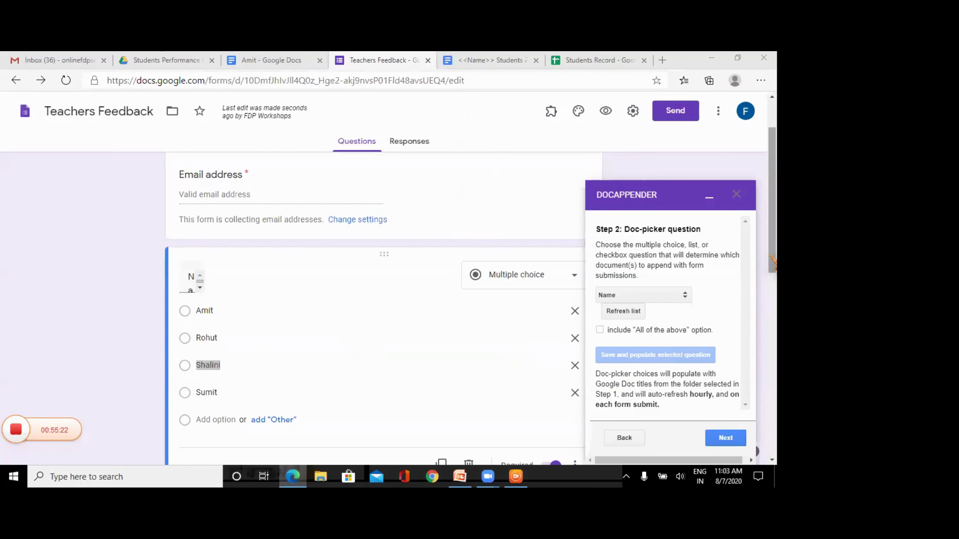
{"action": "left_click_drag", "start_coordinate": [772, 260], "coordinate": [773, 279]}
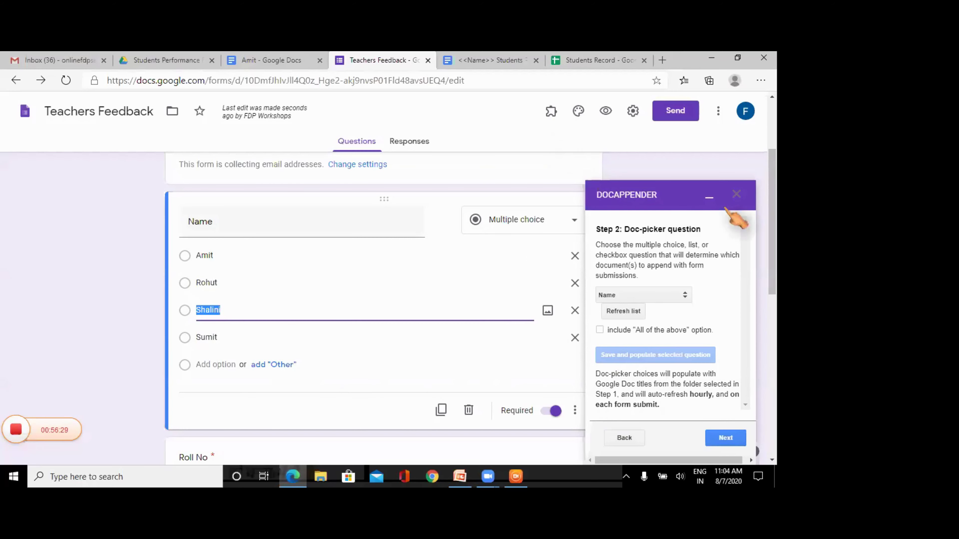
- Close Doc Appender and delete the Amit, Rohut, Shalini and Sumit choices, leaving Option 1
{"action": "left_click", "coordinate": [735, 196]}
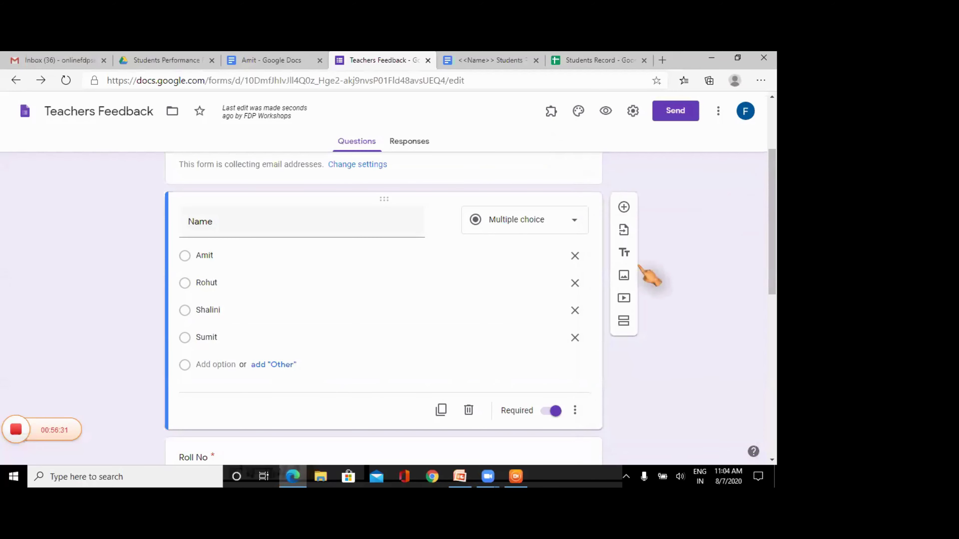
{"action": "left_click", "coordinate": [574, 256]}
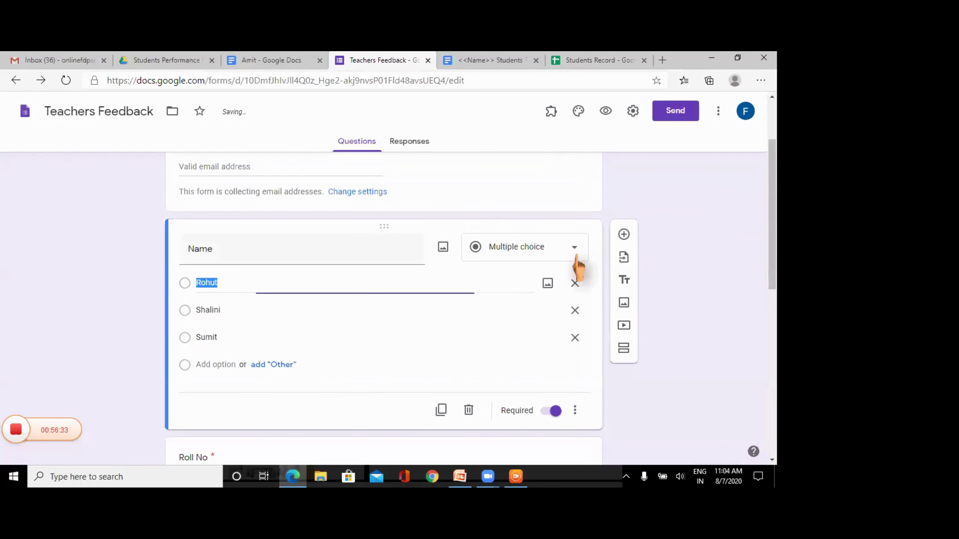
{"action": "left_click", "coordinate": [574, 282]}
{"action": "left_click", "coordinate": [575, 309]}
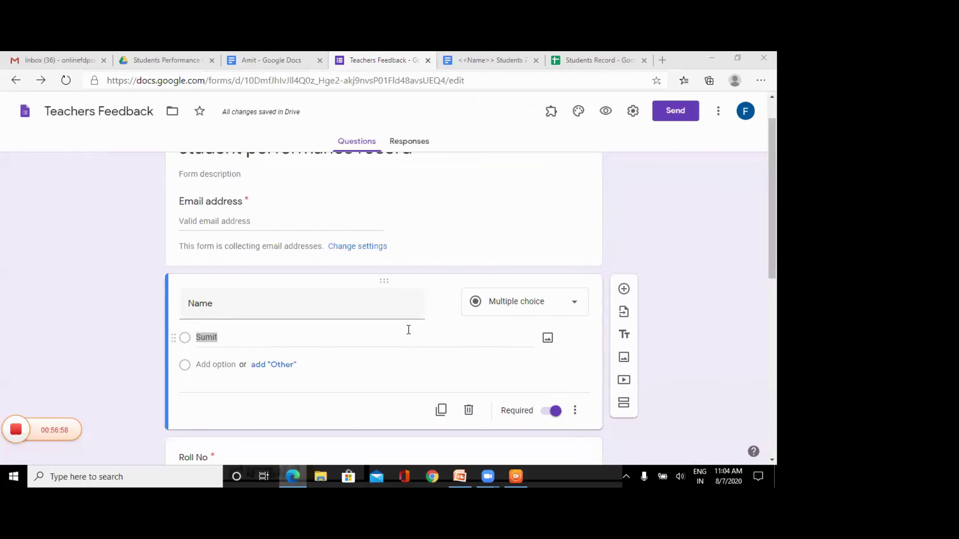
{"action": "left_click", "coordinate": [333, 342]}
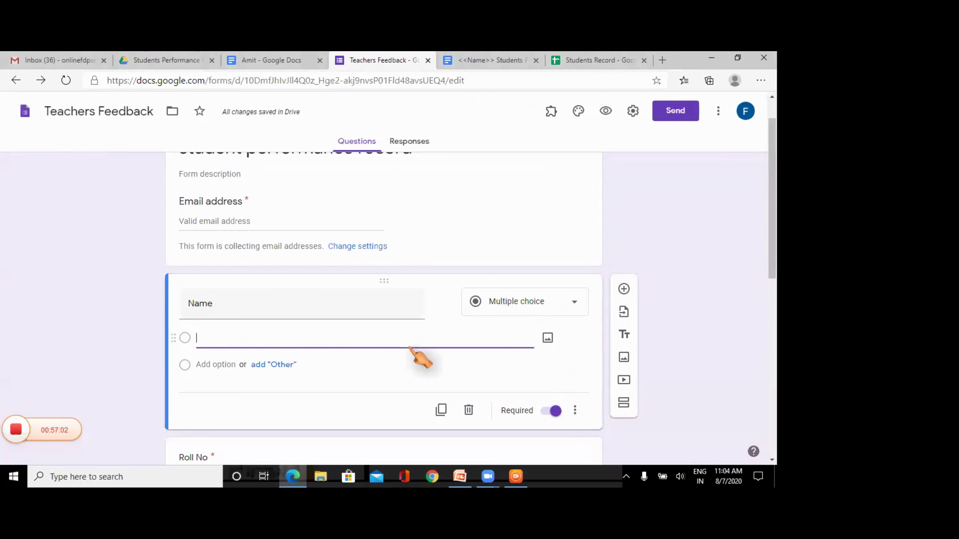
{"action": "left_click", "coordinate": [489, 365]}
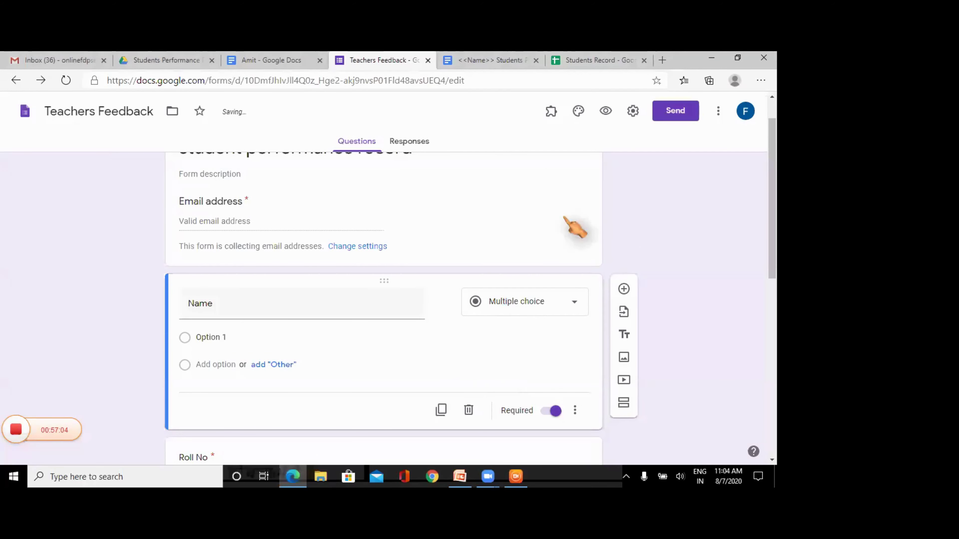
- Launch Doc Appender again from the Add-ons puzzle menu
{"action": "left_click", "coordinate": [551, 112]}
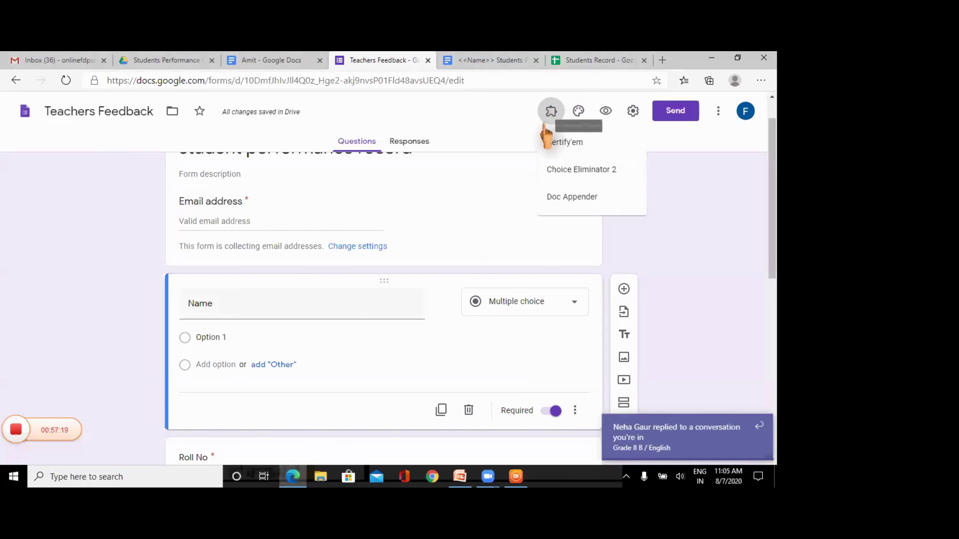
{"action": "left_click", "coordinate": [551, 111]}
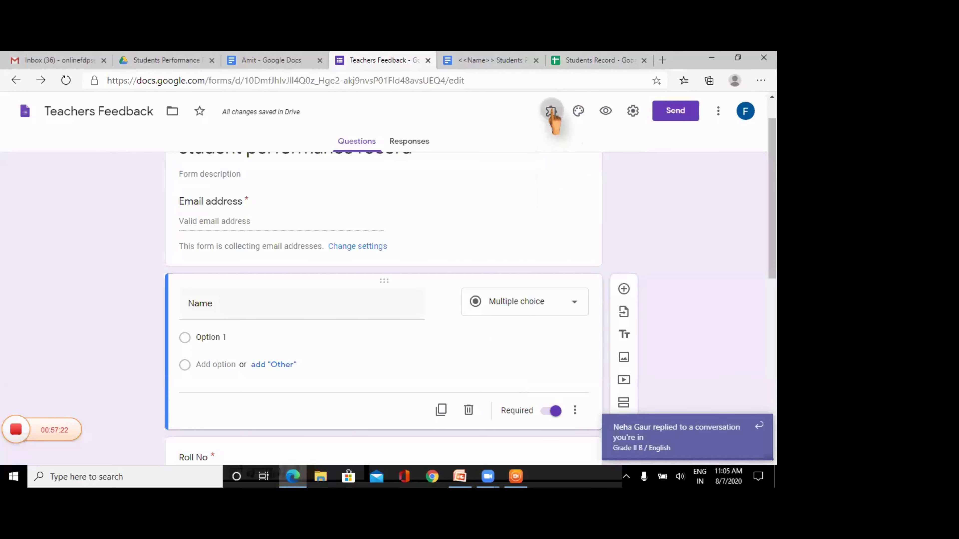
{"action": "left_click", "coordinate": [551, 112]}
{"action": "left_click", "coordinate": [571, 206]}
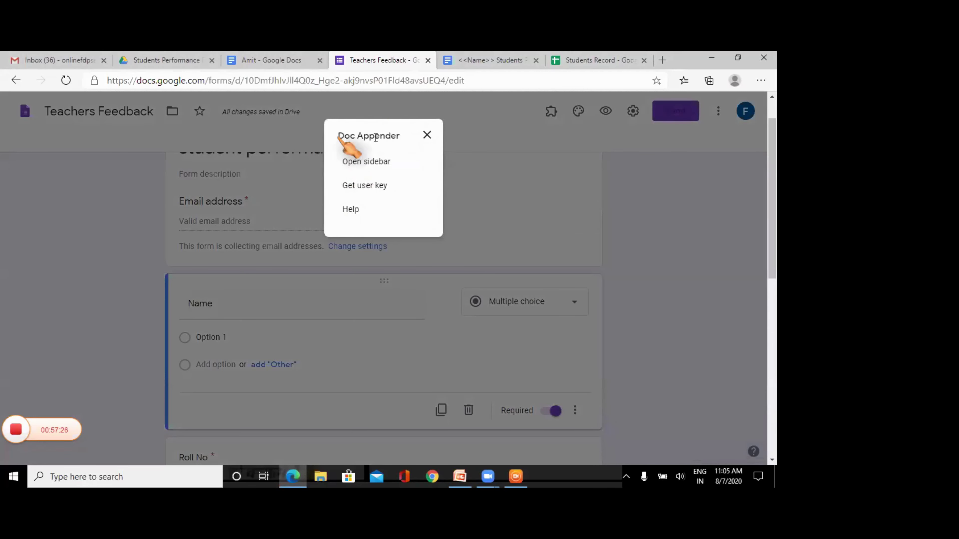
- From the Doc Appender sidebar, choose the Students Performance Records folder as the target Doc folder
{"action": "left_click", "coordinate": [372, 161]}
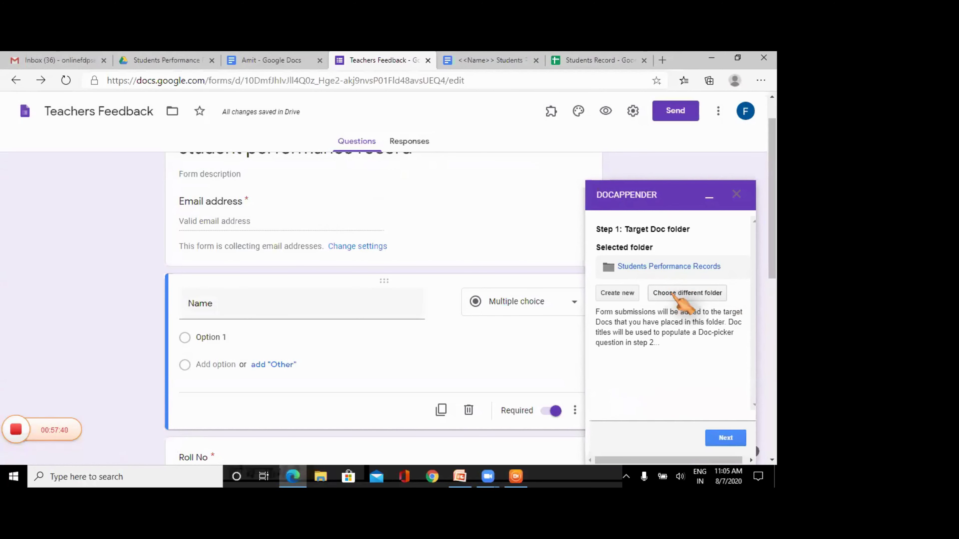
{"action": "left_click", "coordinate": [672, 294]}
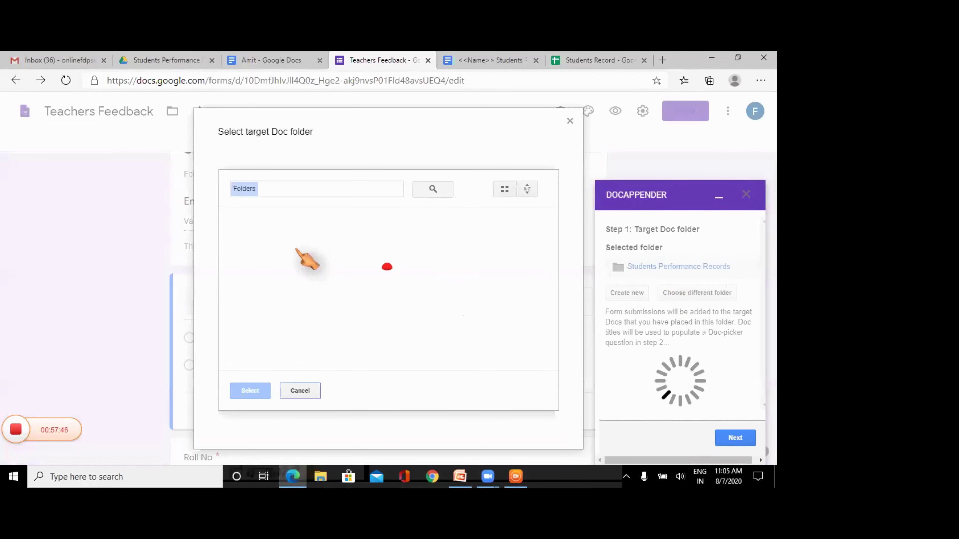
{"action": "left_click", "coordinate": [288, 246]}
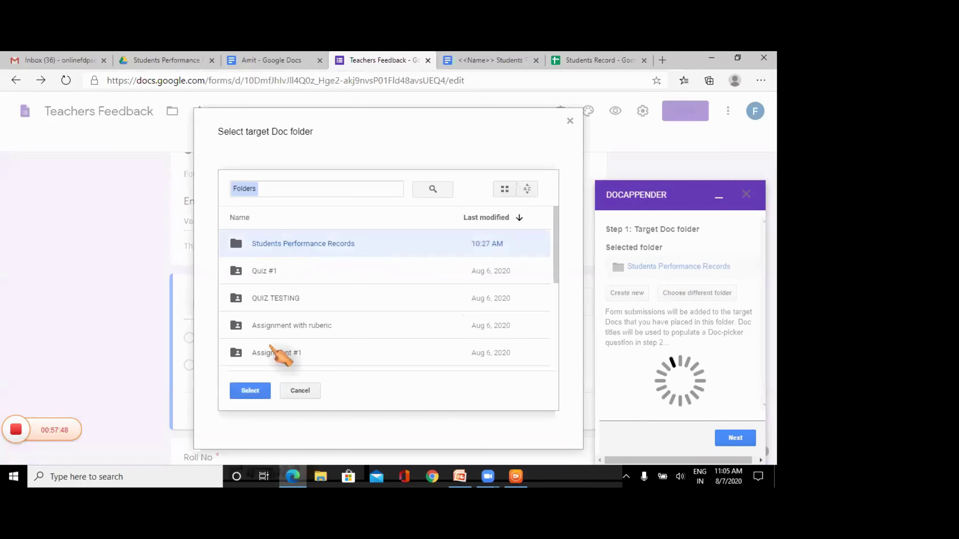
{"action": "left_click", "coordinate": [257, 393]}
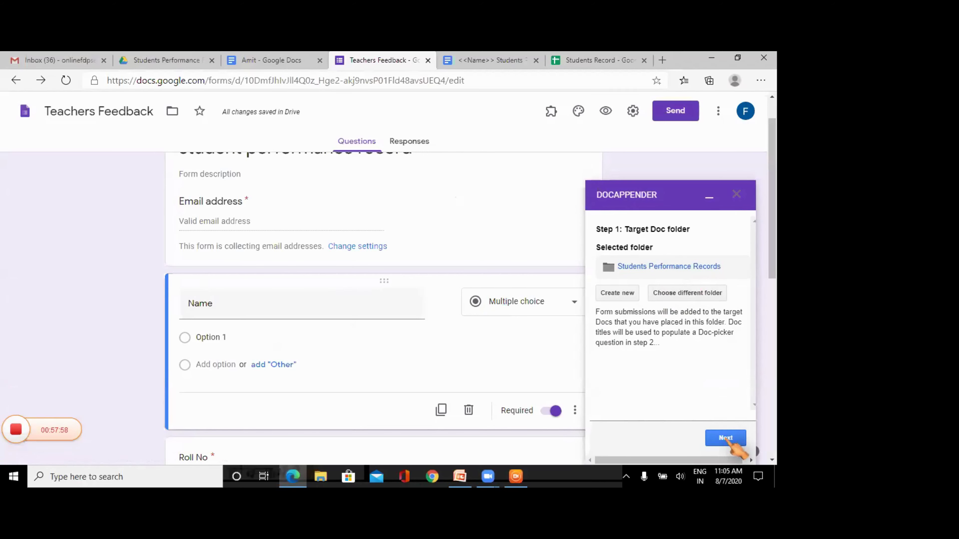
- Make Name the doc-picker question and populate it with Amit, Rohut, Shalini and Sumit
{"action": "left_click", "coordinate": [726, 439]}
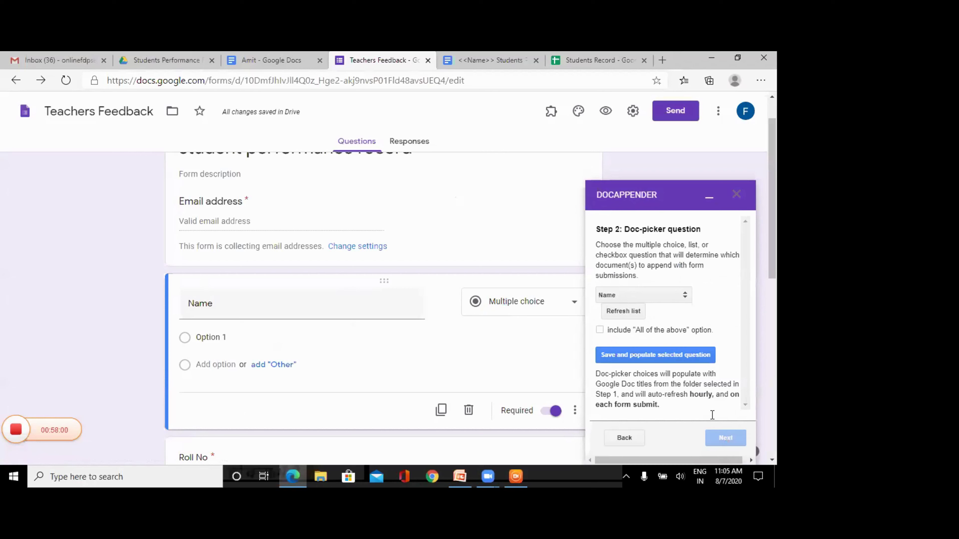
{"action": "left_click", "coordinate": [659, 297]}
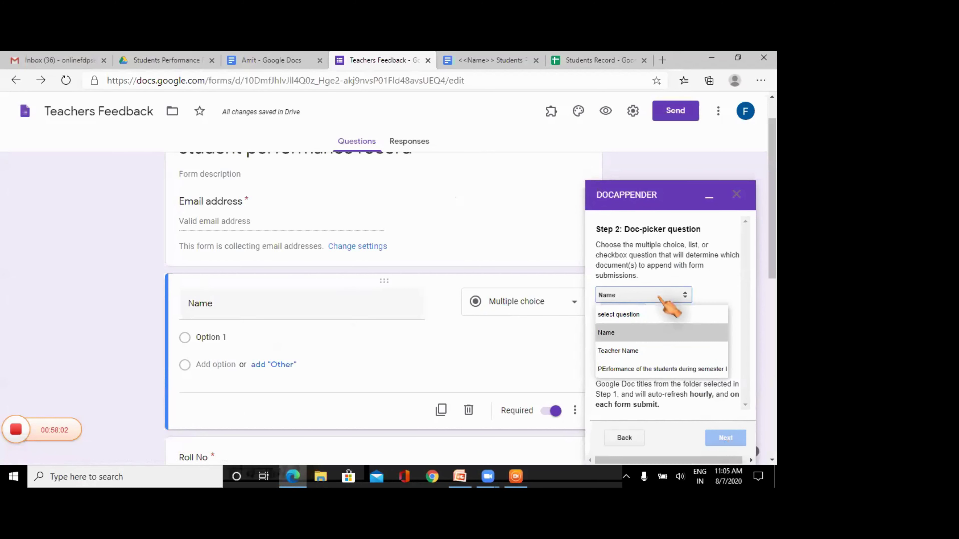
{"action": "left_click", "coordinate": [623, 333]}
{"action": "left_click", "coordinate": [624, 312]}
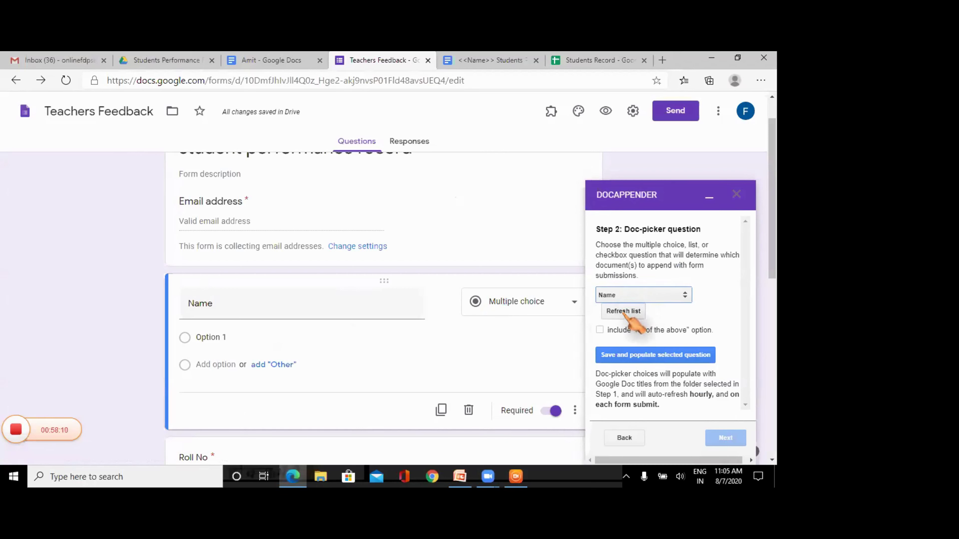
{"action": "left_click", "coordinate": [623, 312]}
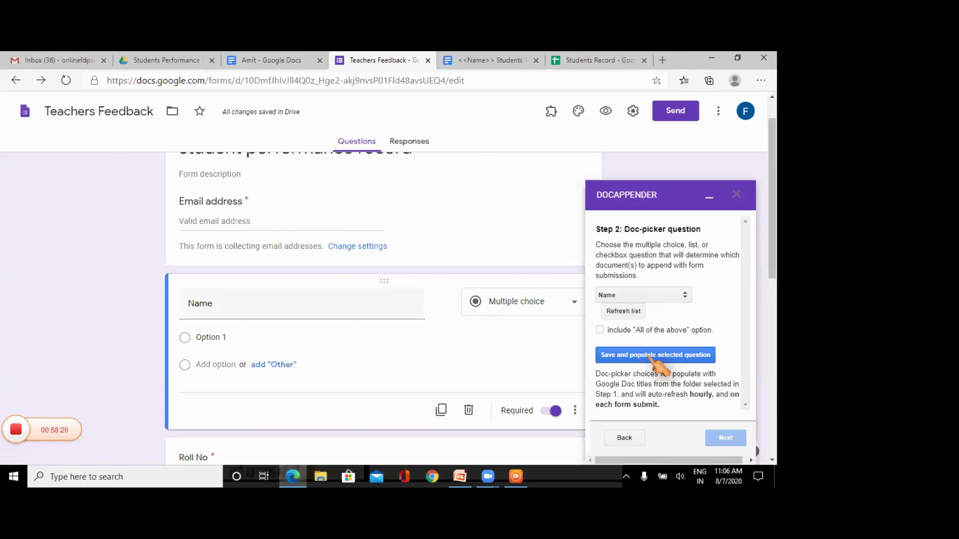
{"action": "left_click", "coordinate": [653, 356]}
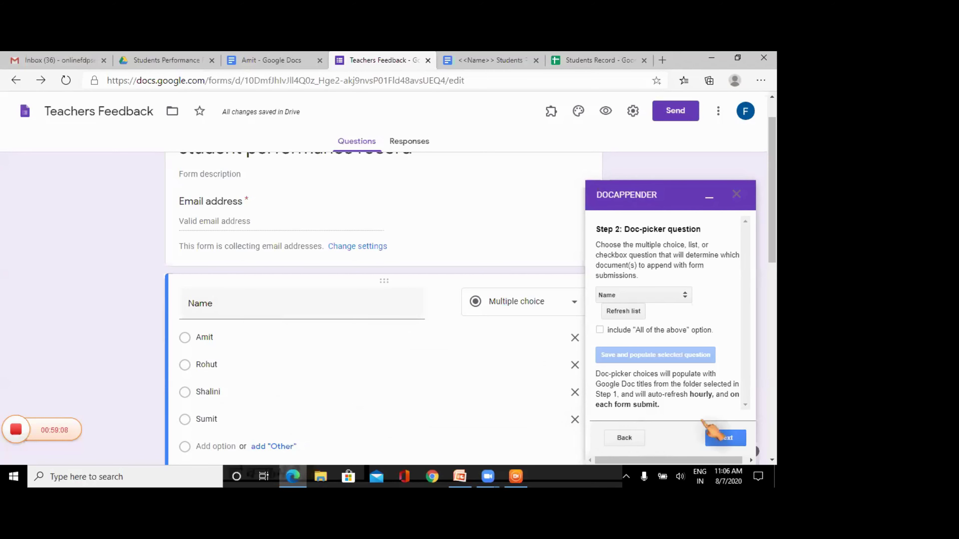
- Tick Timestamp and Teacher Name, keep separate bulleted lists, and enable Doc Appender
{"action": "left_click", "coordinate": [726, 439]}
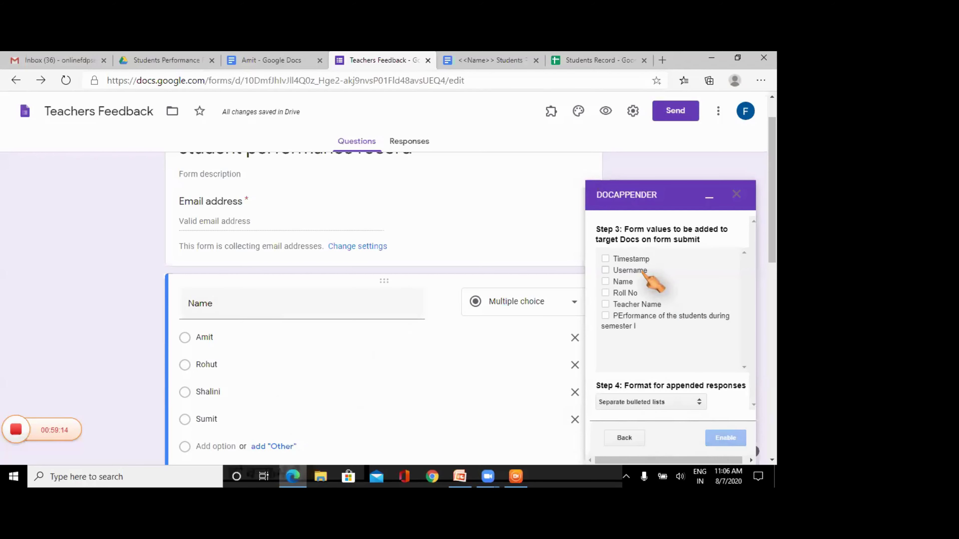
{"action": "left_click", "coordinate": [606, 259]}
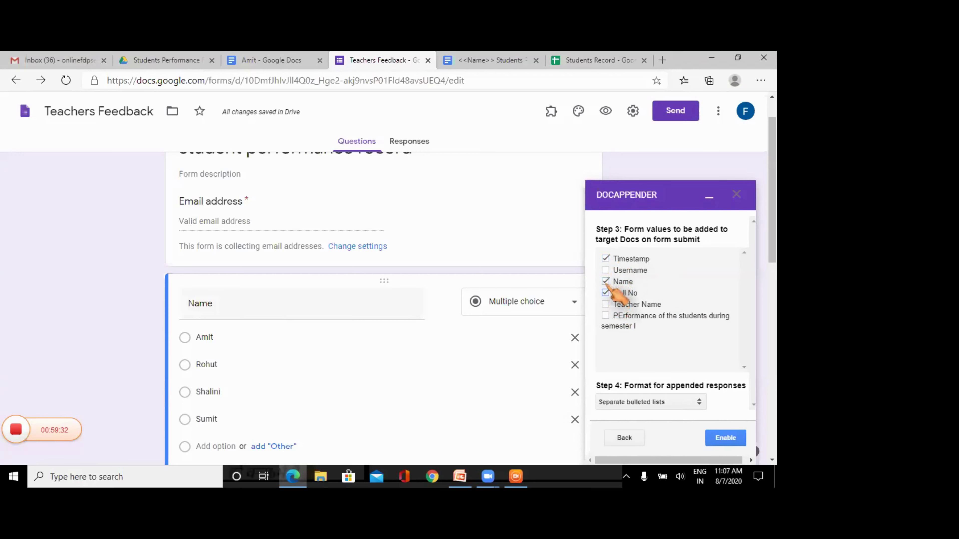
{"action": "left_click", "coordinate": [606, 305]}
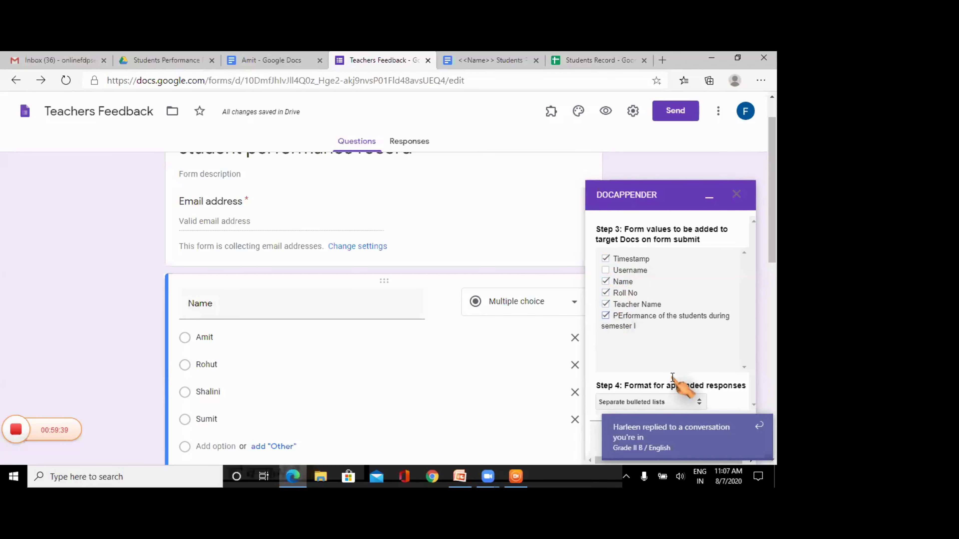
{"action": "left_click", "coordinate": [760, 426]}
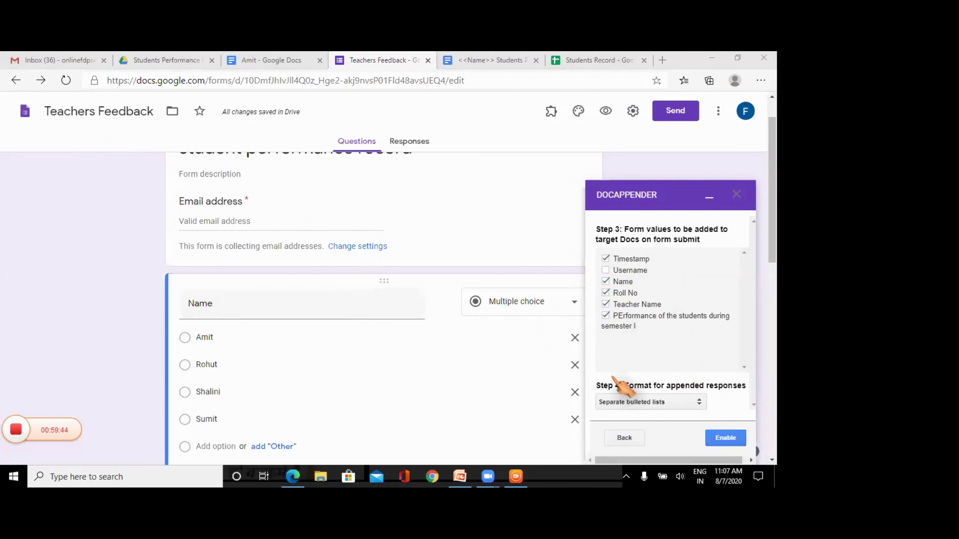
{"action": "left_click", "coordinate": [649, 402]}
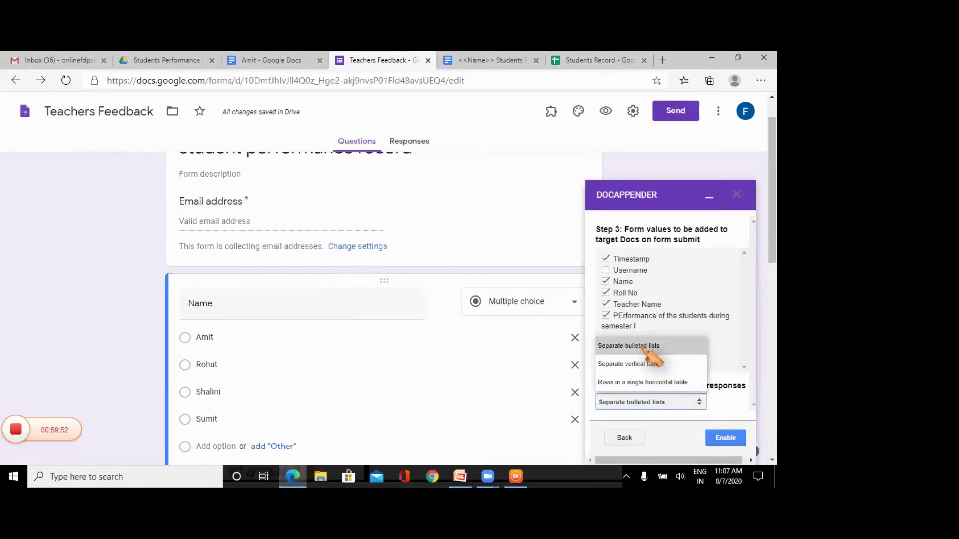
{"action": "left_click", "coordinate": [641, 350]}
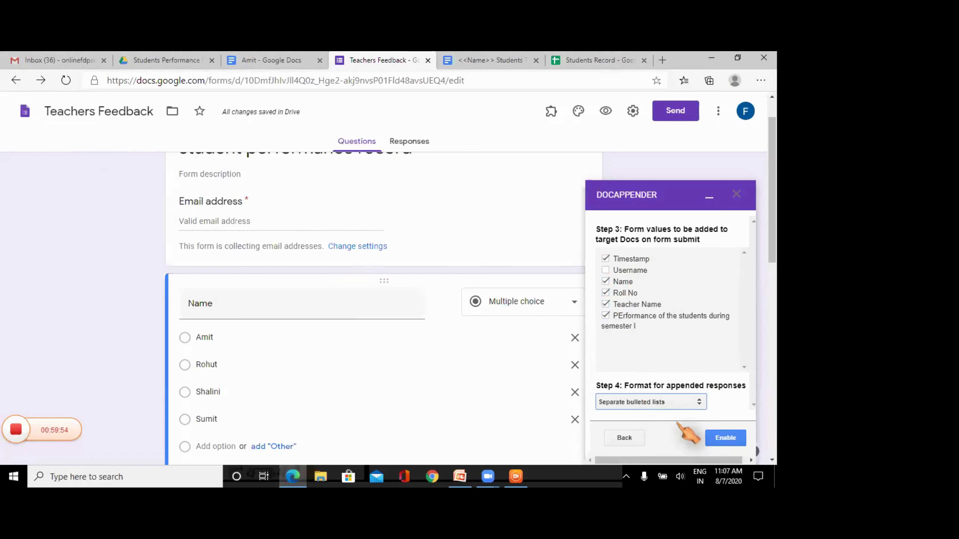
{"action": "left_click", "coordinate": [713, 437]}
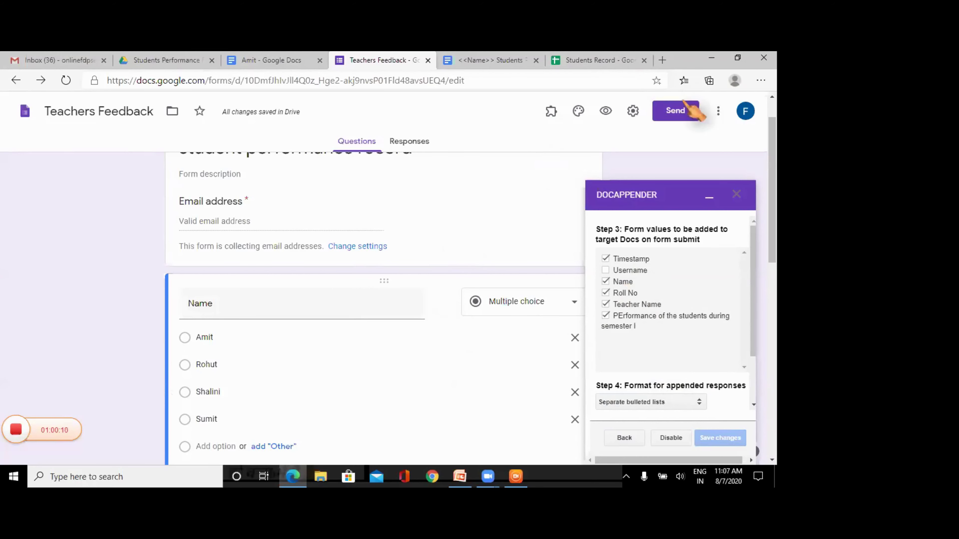
- Shorten the Teachers Feedback form's share link to a forms.gle URL and copy it
{"action": "left_click", "coordinate": [675, 111]}
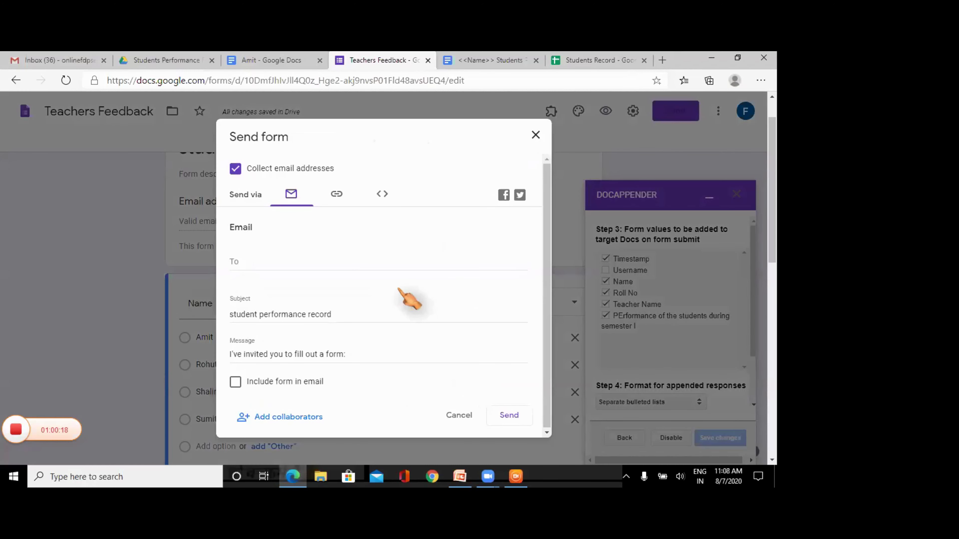
{"action": "left_click", "coordinate": [244, 261]}
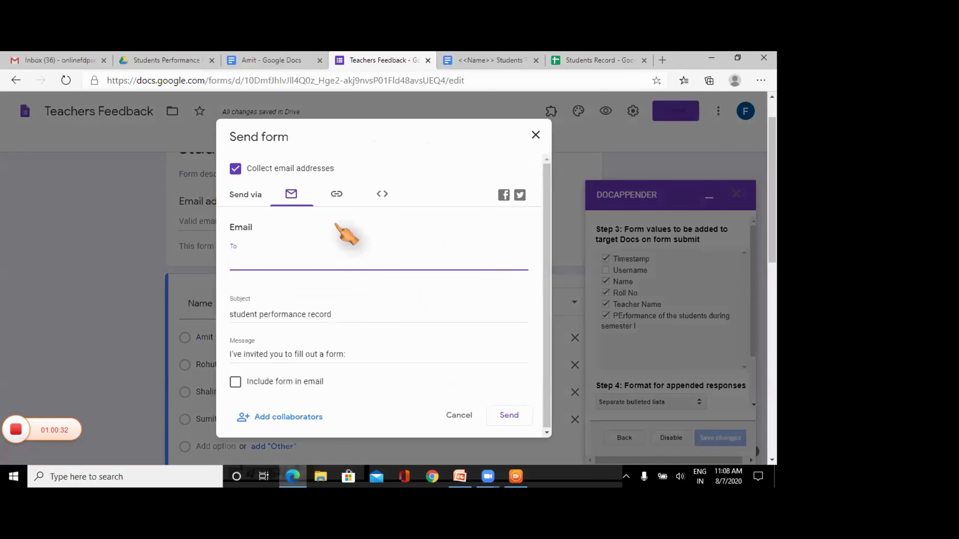
{"action": "left_click", "coordinate": [336, 195]}
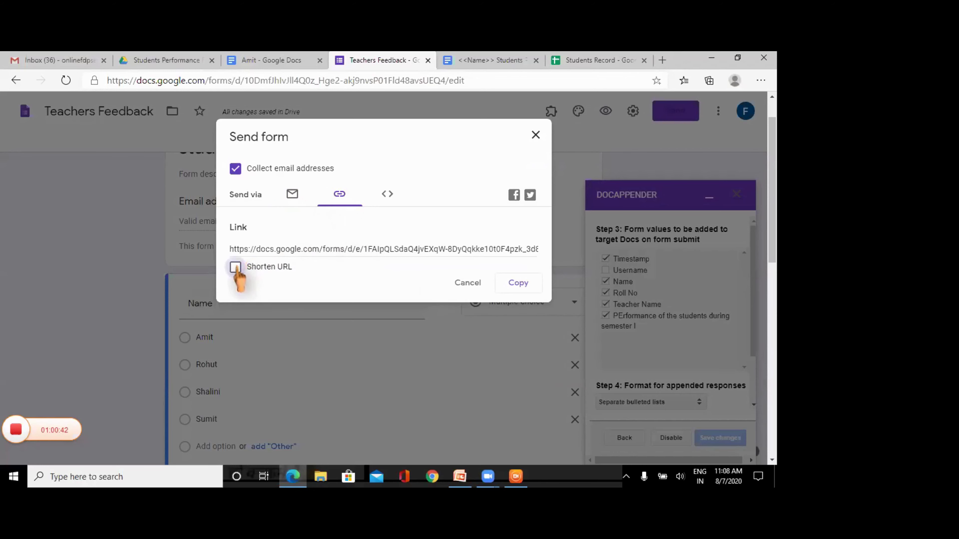
{"action": "left_click", "coordinate": [235, 267]}
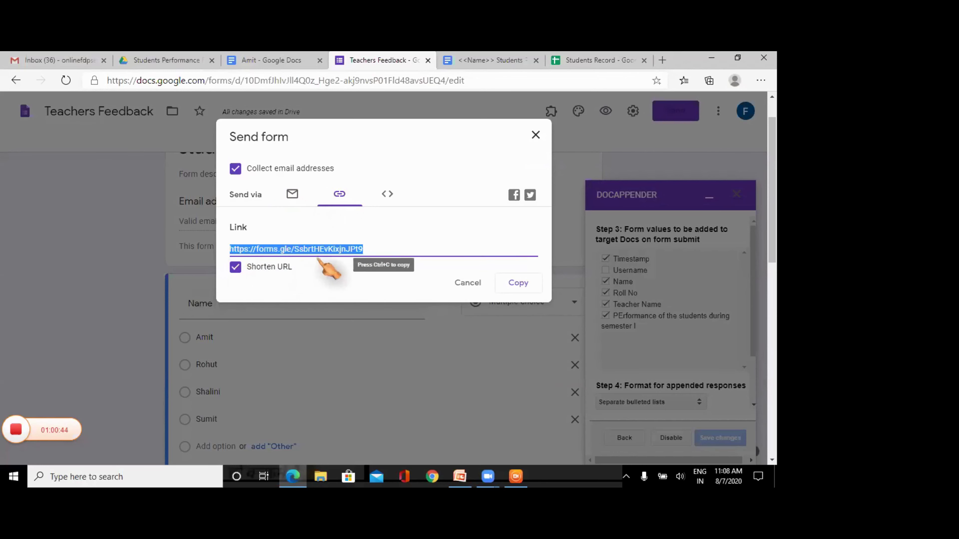
{"action": "left_click", "coordinate": [526, 284]}
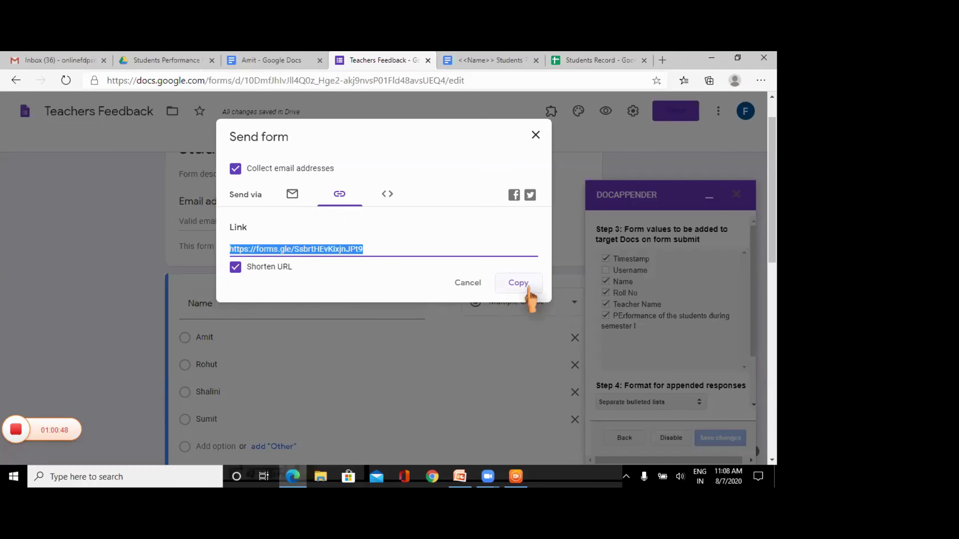
{"action": "left_click", "coordinate": [527, 287]}
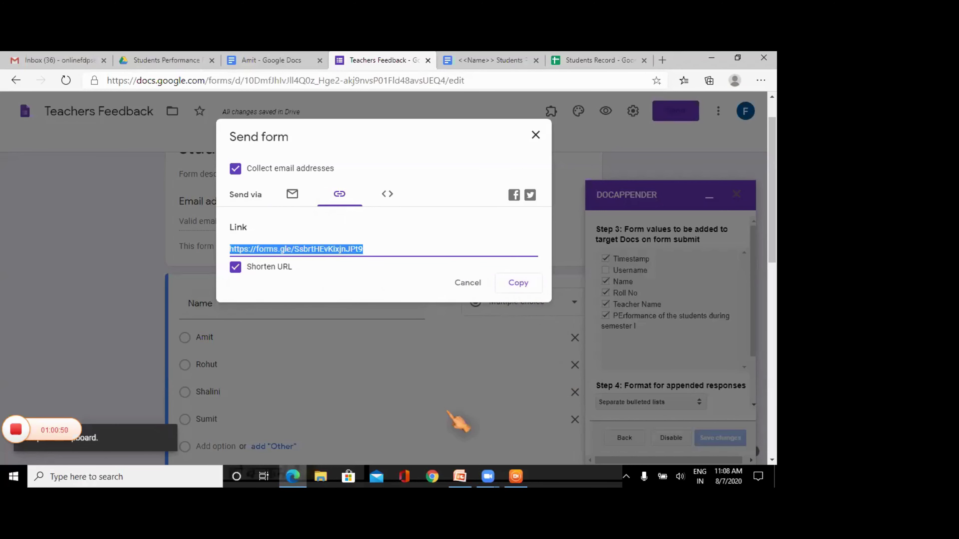
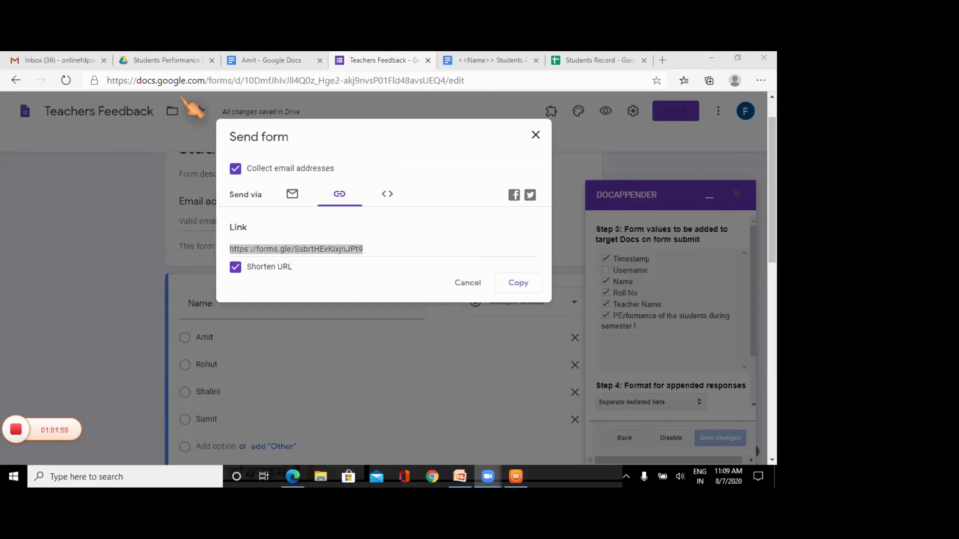
- Glance at the Students Performance Records folder, then close the Teachers Feedback form's sharing dialog
{"action": "left_click", "coordinate": [160, 66]}
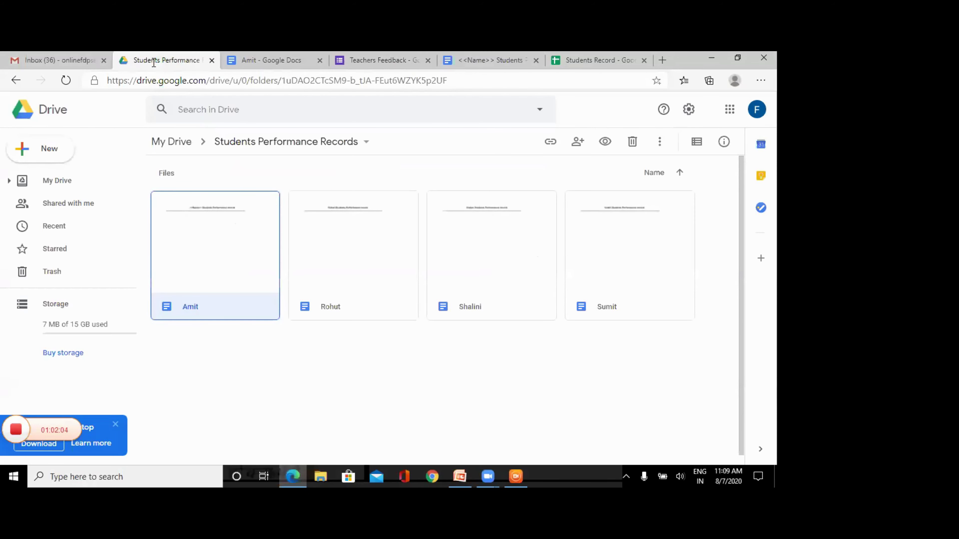
{"action": "left_click", "coordinate": [394, 60]}
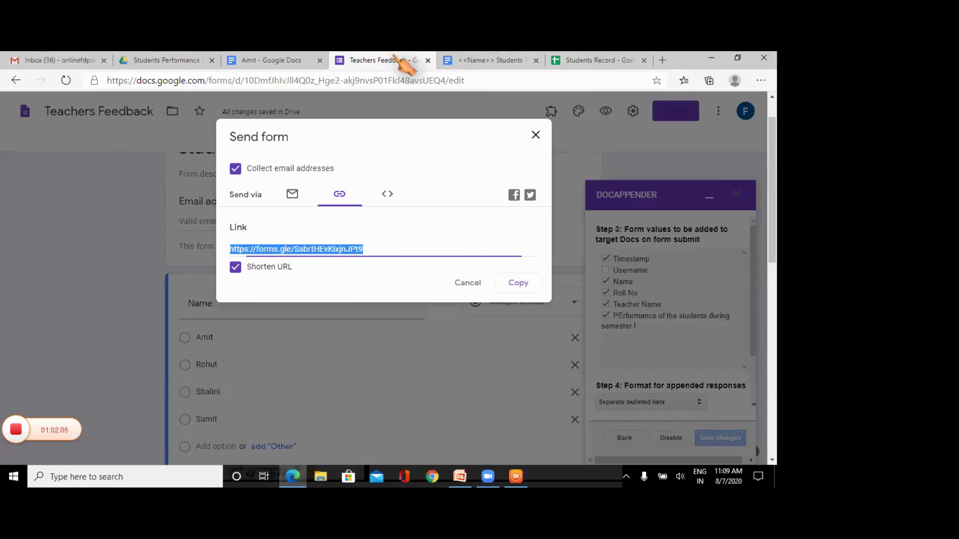
{"action": "left_click", "coordinate": [535, 135]}
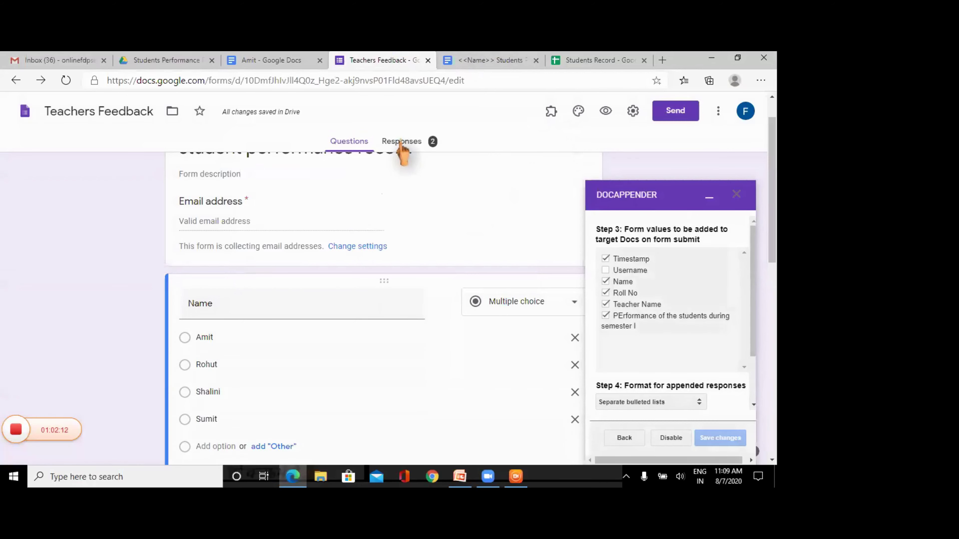
- Review the Teachers Feedback responses summary, then switch to the Students Performance Records folder
{"action": "left_click", "coordinate": [400, 141]}
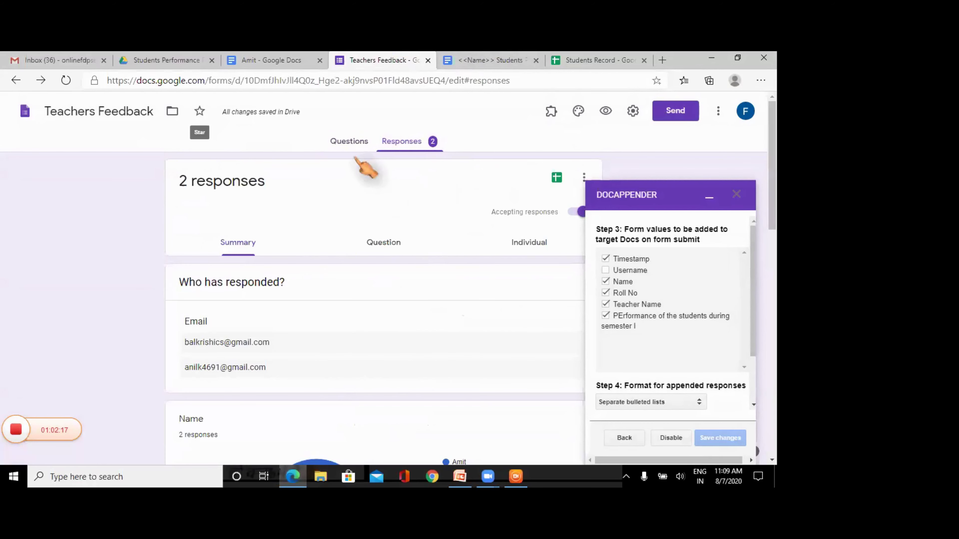
{"action": "left_click", "coordinate": [167, 59]}
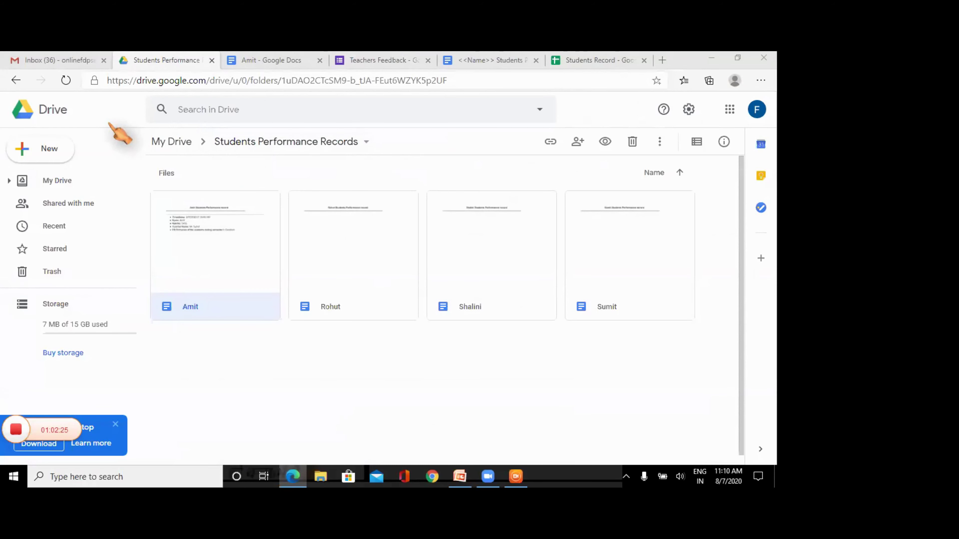
- Open the first student's record doc, check its bulleted appended entries, then return to the form
{"action": "double_click", "coordinate": [217, 253]}
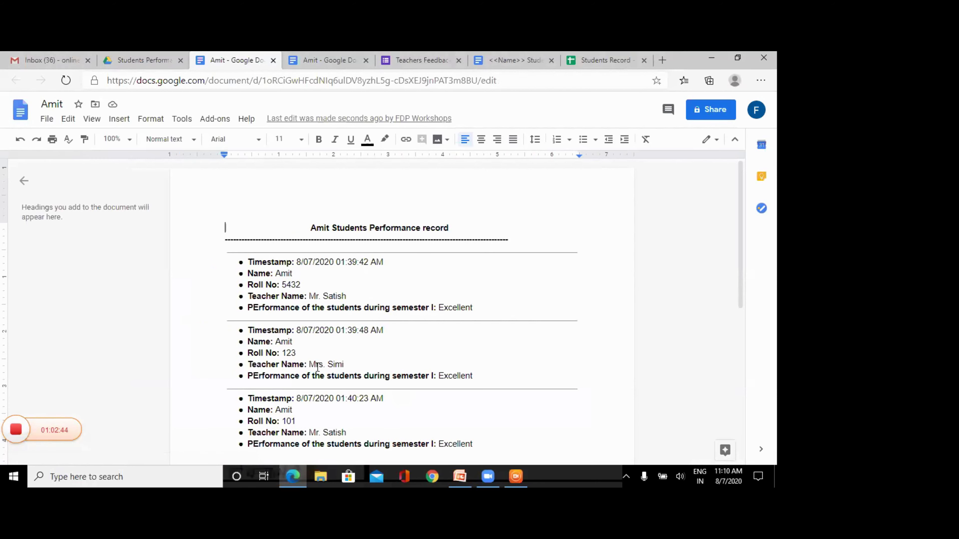
{"action": "key", "text": "Down"}
{"action": "key", "text": "Down"}
{"action": "key", "text": "Down"}
{"action": "key", "text": "Down"}
{"action": "key", "text": "Down"}
{"action": "key", "text": "Down"}
{"action": "key", "text": "Down"}
{"action": "key", "text": "Down"}
{"action": "key", "text": "Down"}
{"action": "key", "text": "Down"}
{"action": "key", "text": "Down"}
{"action": "key", "text": "Down"}
{"action": "key", "text": "Down"}
{"action": "key", "text": "Down"}
{"action": "key", "text": "Down"}
{"action": "key", "text": "Down"}
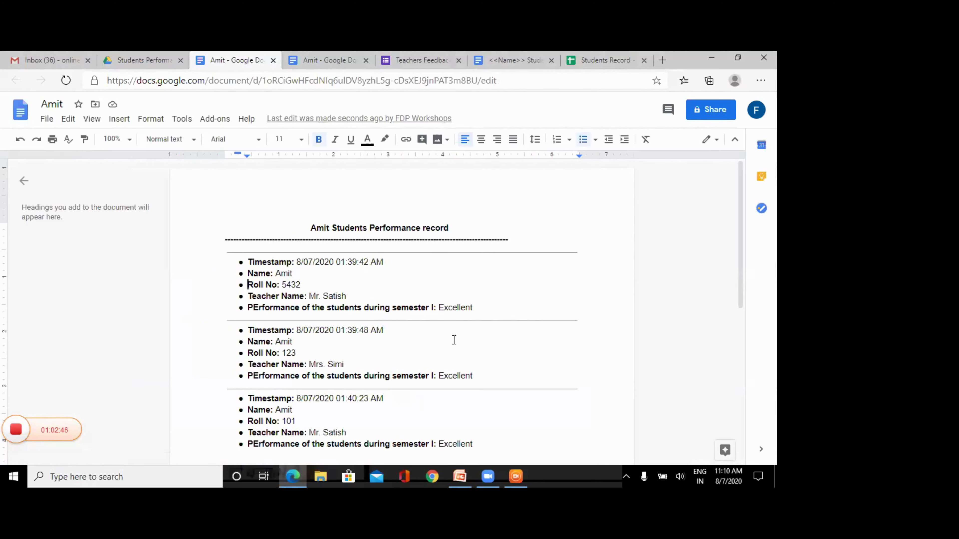
{"action": "key", "text": "Down"}
{"action": "key", "text": "End"}
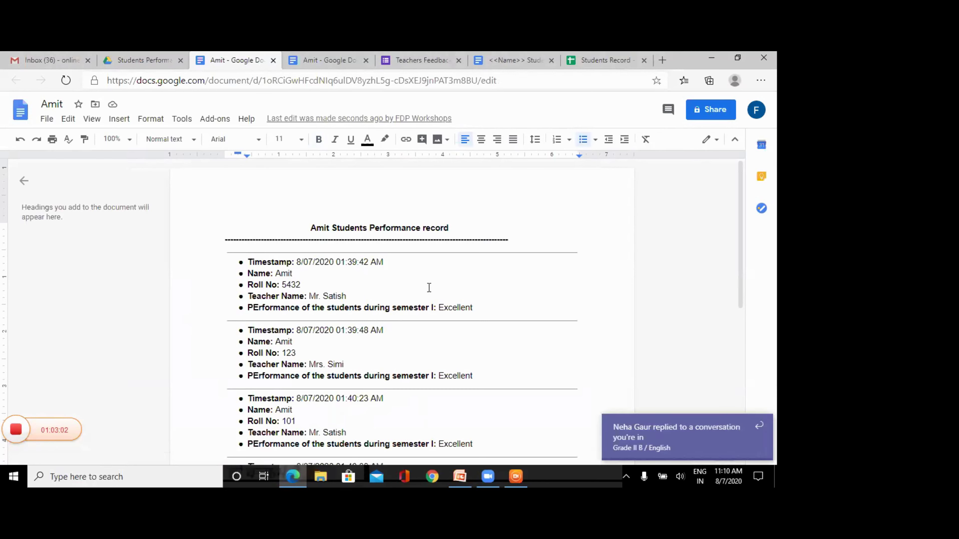
{"action": "left_click", "coordinate": [411, 63]}
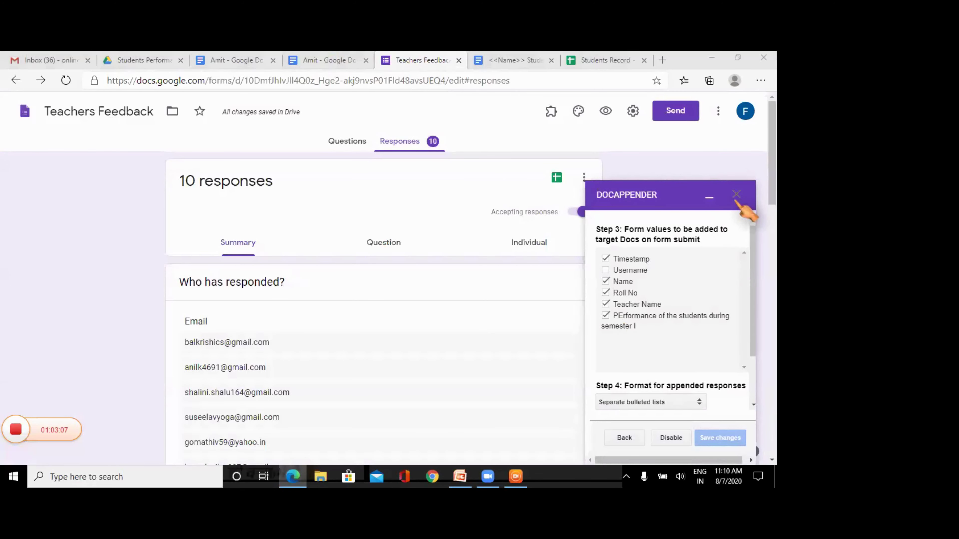
- Set DocAppender's Step 4 format to Separate vertical tables and save the change
{"action": "left_click", "coordinate": [663, 401]}
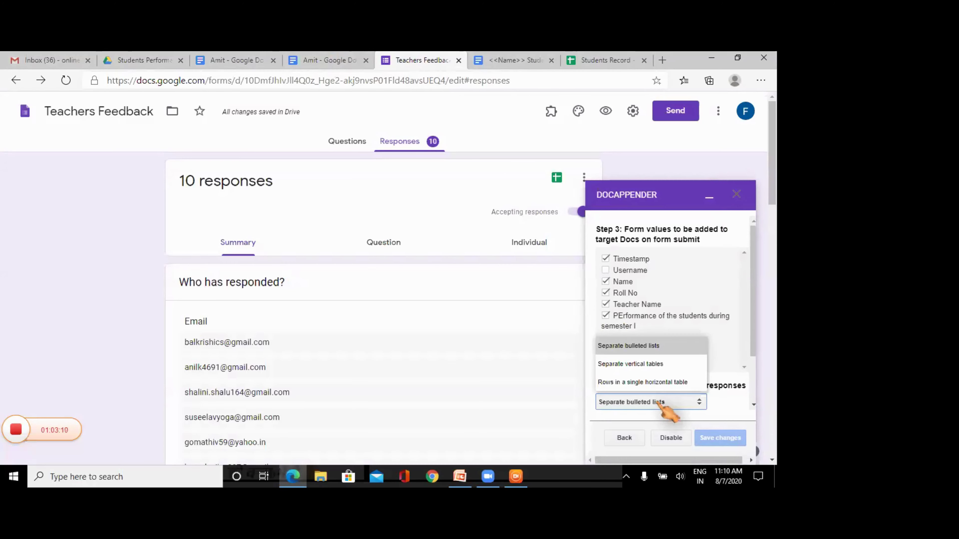
{"action": "left_click", "coordinate": [647, 367]}
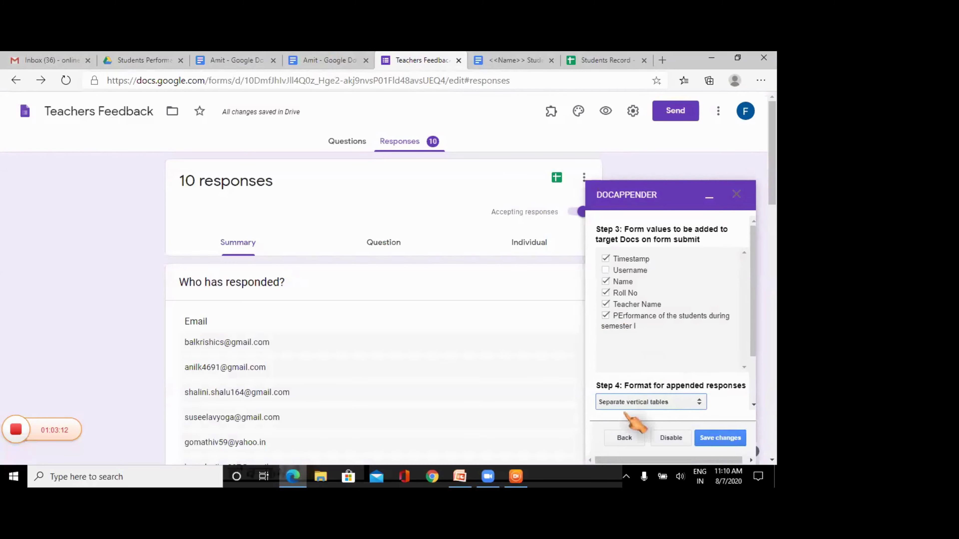
{"action": "left_click", "coordinate": [718, 441]}
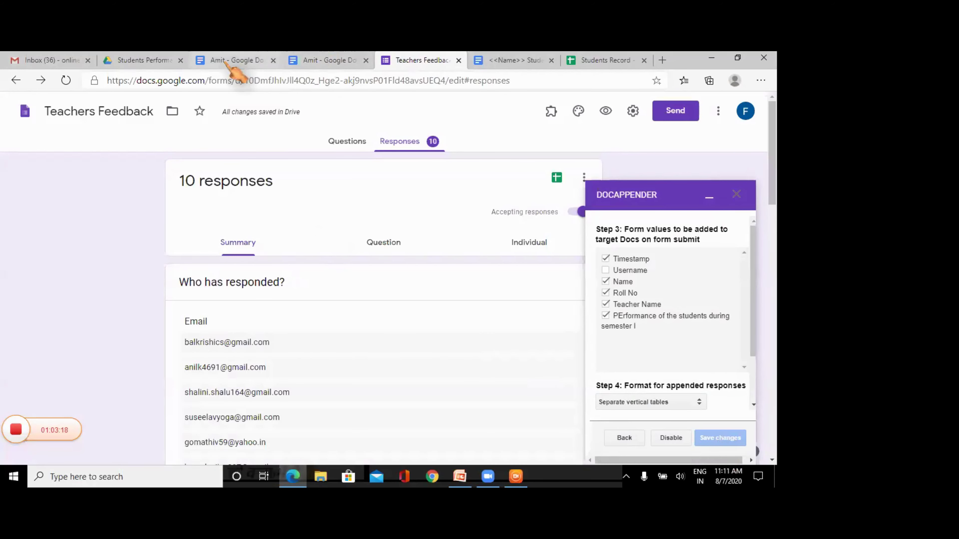
{"action": "left_click", "coordinate": [228, 62]}
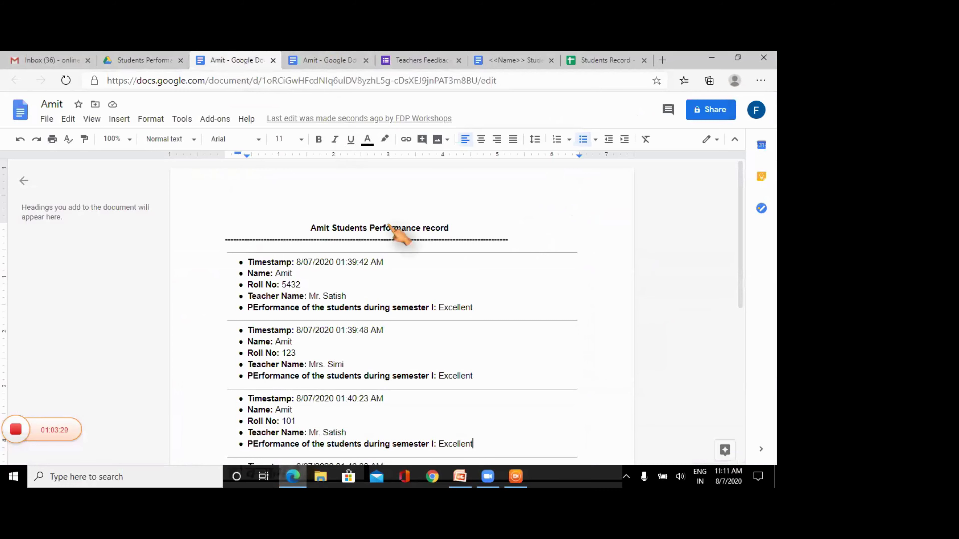
- Check the form's response count, then scroll the student's doc down to the new vertical table
{"action": "left_click", "coordinate": [440, 59]}
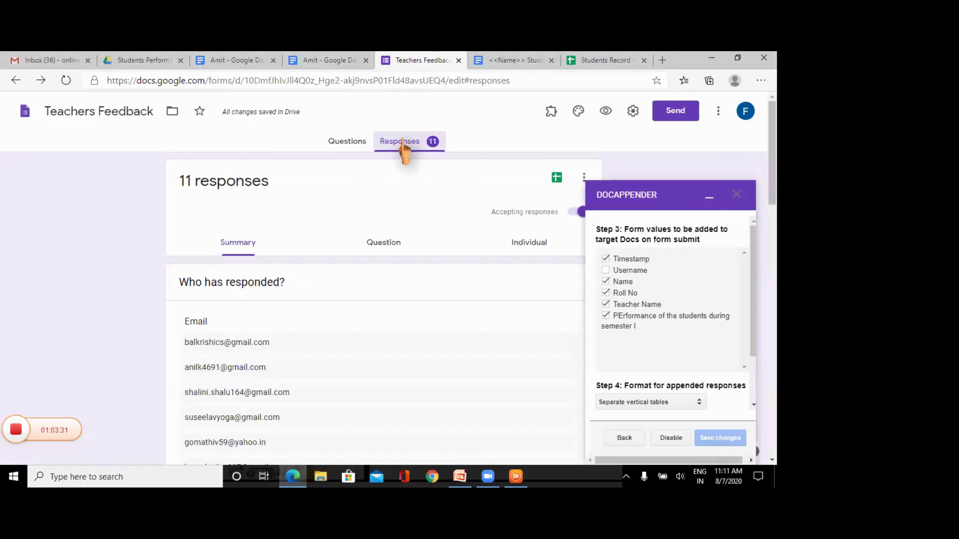
{"action": "left_click", "coordinate": [236, 64]}
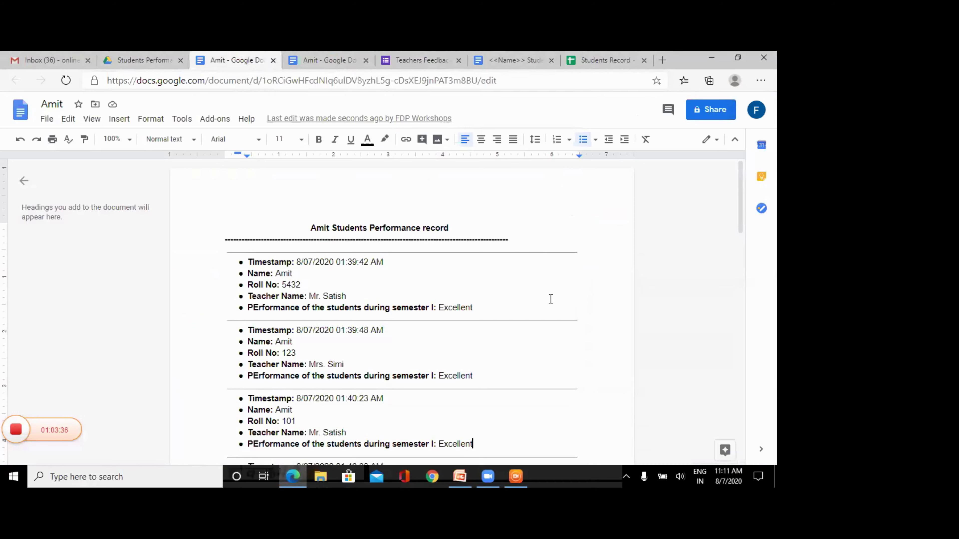
{"action": "key", "text": "Right"}
{"action": "key", "text": "Down"}
{"action": "key", "text": "Down"}
{"action": "key", "text": "Down"}
{"action": "key", "text": "Down"}
{"action": "key", "text": "Down"}
{"action": "key", "text": "Down"}
{"action": "key", "text": "Down"}
{"action": "key", "text": "Down"}
{"action": "key", "text": "Down"}
{"action": "key", "text": "Down"}
{"action": "key", "text": "Down"}
{"action": "key", "text": "Down"}
{"action": "key", "text": "Down"}
{"action": "key", "text": "Down"}
{"action": "key", "text": "Down"}
{"action": "key", "text": "Down"}
{"action": "key", "text": "Down"}
{"action": "key", "text": "Down"}
{"action": "key", "text": "Down"}
{"action": "key", "text": "Down"}
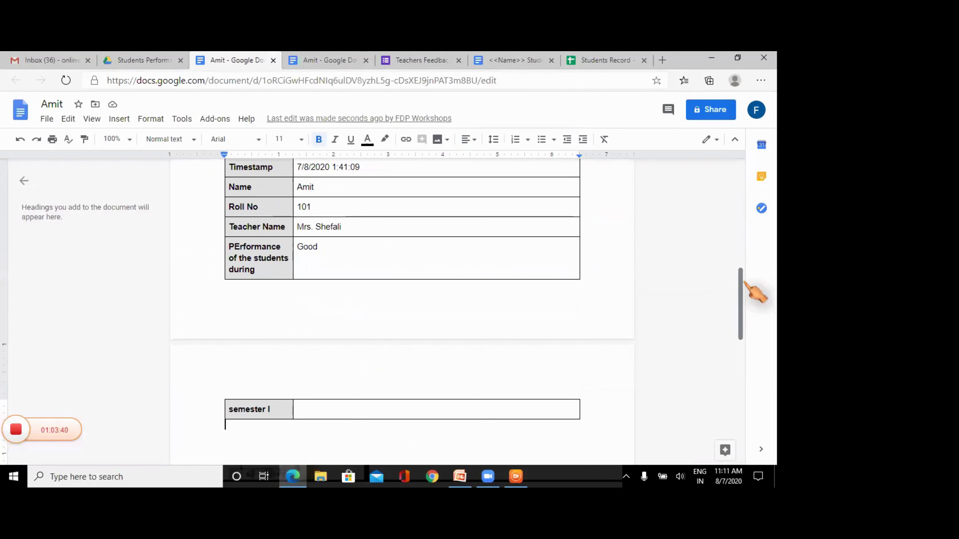
{"action": "left_click_drag", "start_coordinate": [740, 289], "coordinate": [743, 241]}
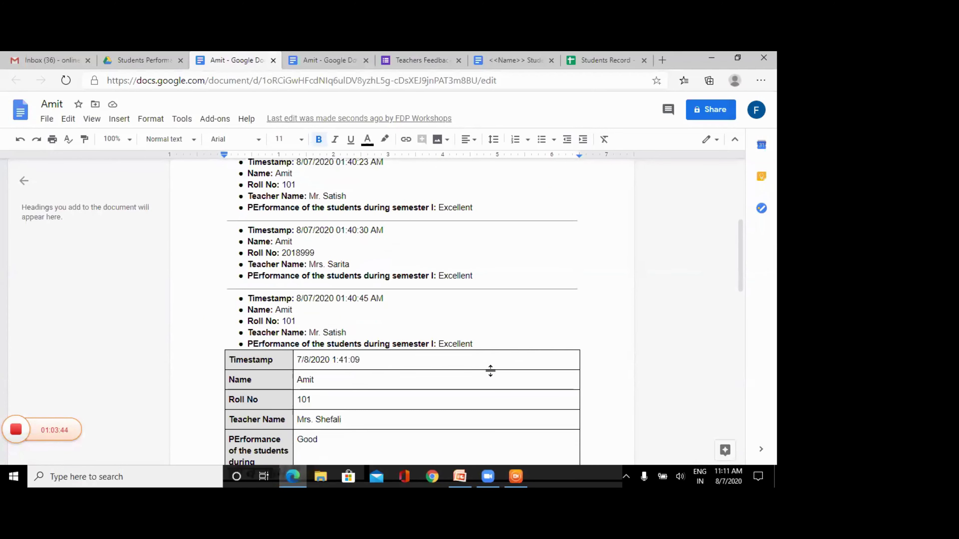
{"action": "mouse_move", "coordinate": [741, 279]}
{"action": "left_mouse_down"}
{"action": "mouse_move", "coordinate": [740, 318]}
{"action": "mouse_move", "coordinate": [742, 247]}
{"action": "mouse_move", "coordinate": [742, 266]}
{"action": "left_mouse_up"}
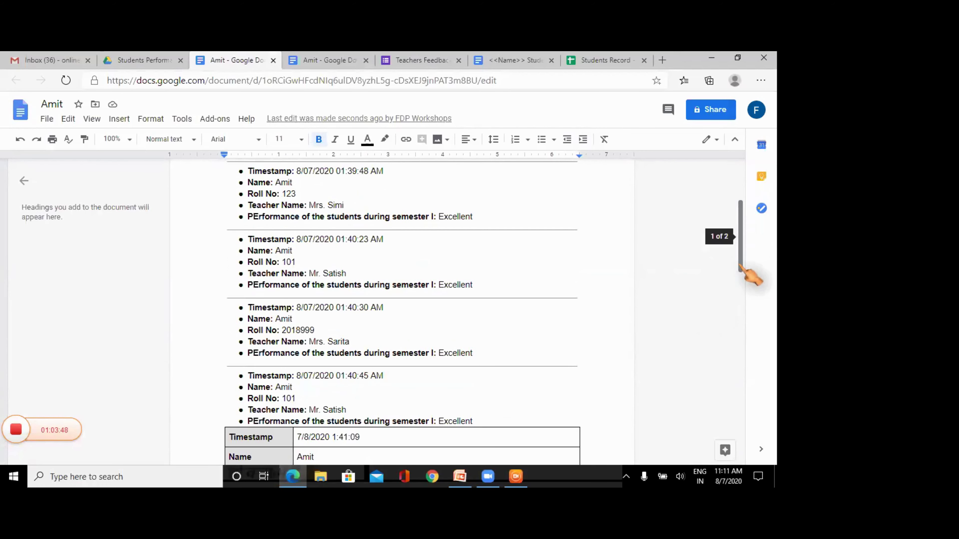
- Change DocAppender's Step 4 format to Rows in a single horizontal table, save, and reload the form
{"action": "left_click", "coordinate": [409, 62]}
{"action": "left_click", "coordinate": [649, 402]}
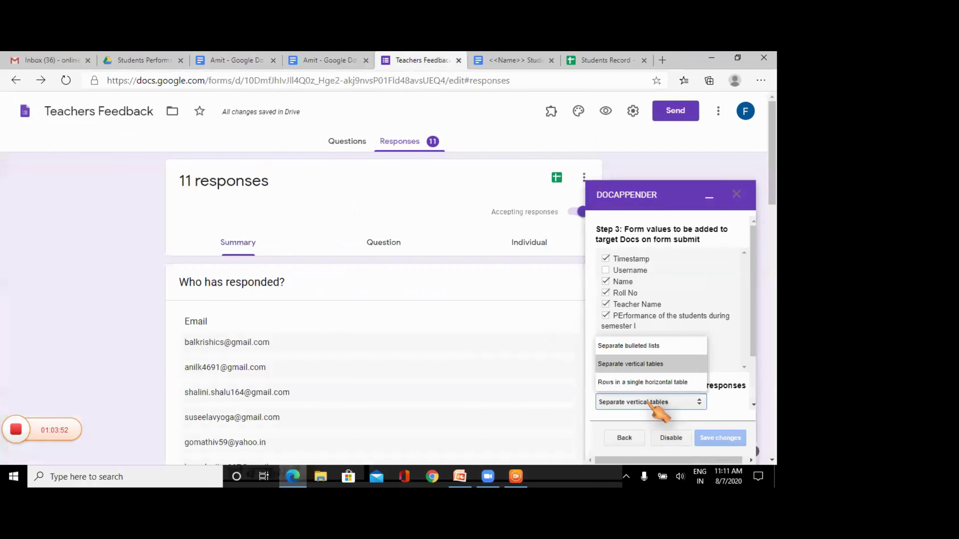
{"action": "left_click", "coordinate": [644, 383]}
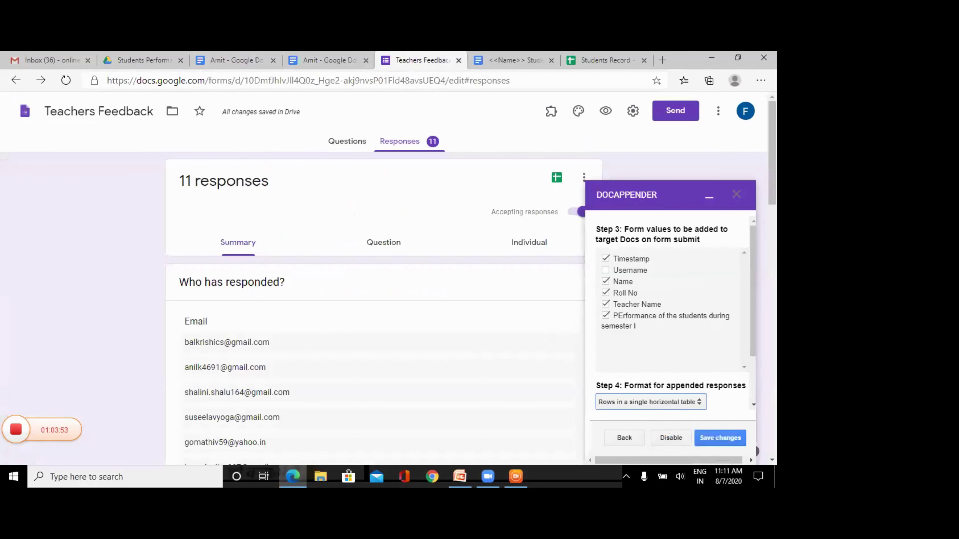
{"action": "left_click", "coordinate": [715, 439]}
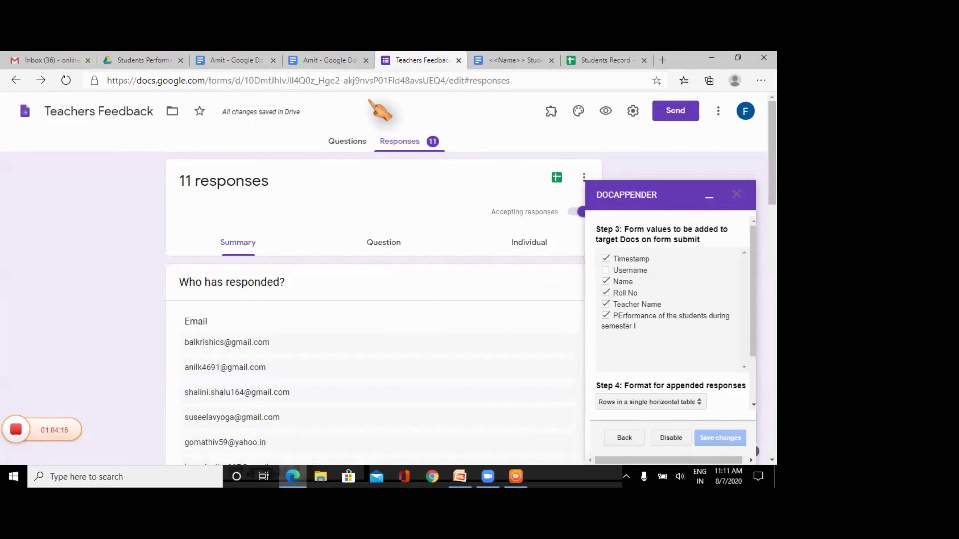
{"action": "left_click", "coordinate": [516, 80]}
{"action": "key", "text": "Return"}
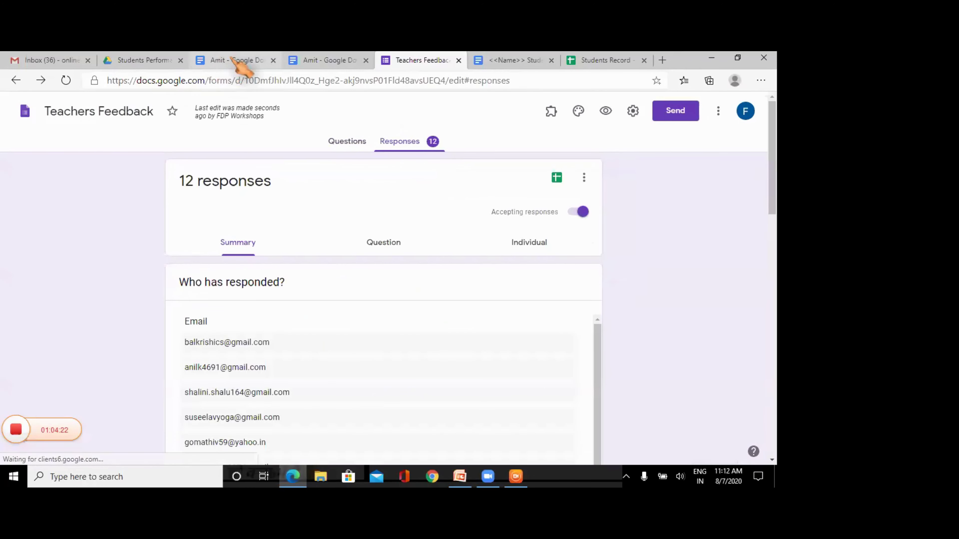
- Scroll through the student's doc, then reload the Students Performance Records folder in Drive
{"action": "left_click", "coordinate": [238, 63]}
{"action": "scroll", "coordinate": [604, 334], "scroll_direction": "down", "scroll_amount": 7}
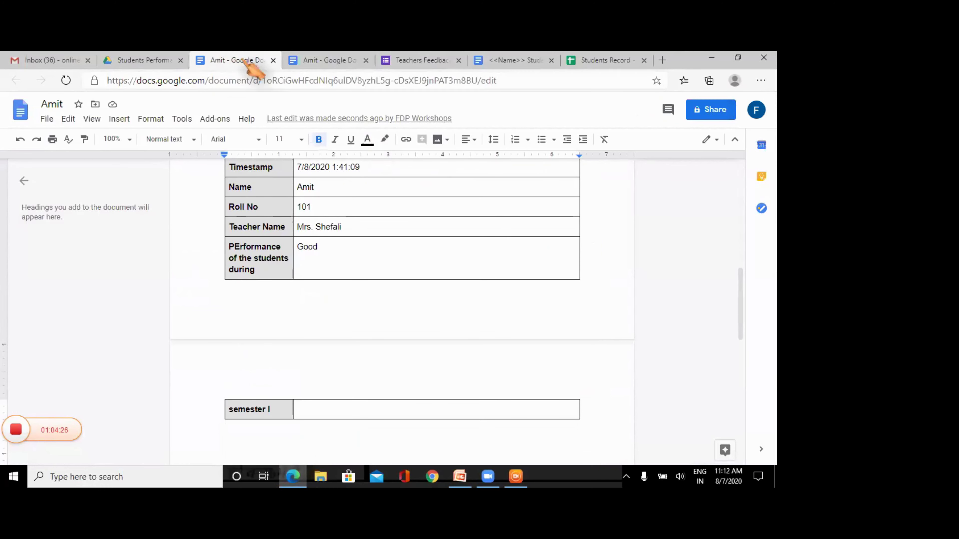
{"action": "left_click", "coordinate": [165, 56]}
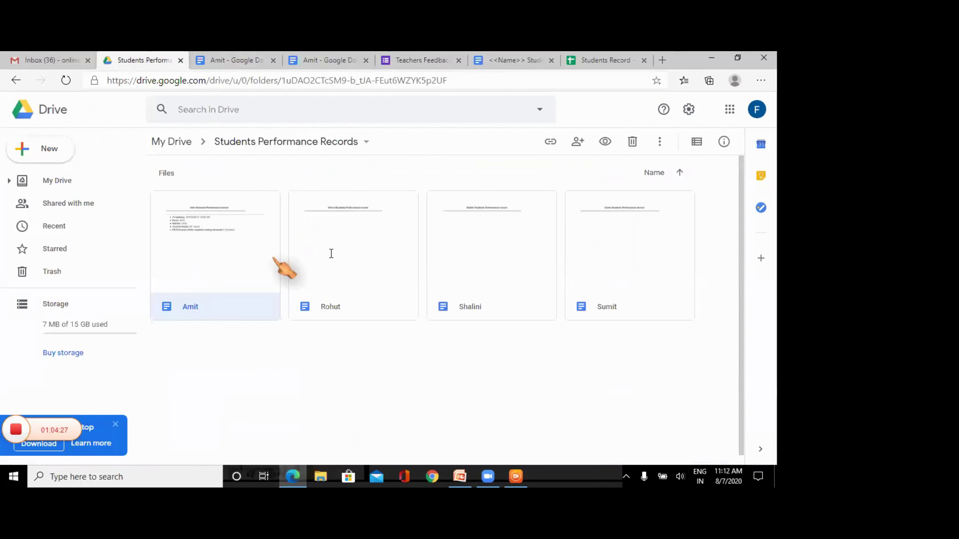
{"action": "left_click", "coordinate": [455, 81]}
{"action": "key", "text": "Return"}
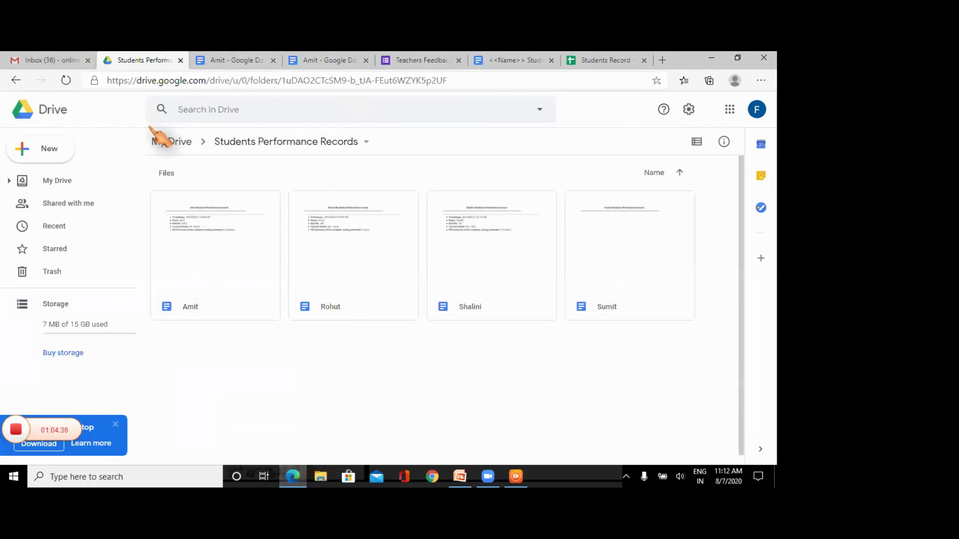
{"action": "double_click", "coordinate": [341, 250]}
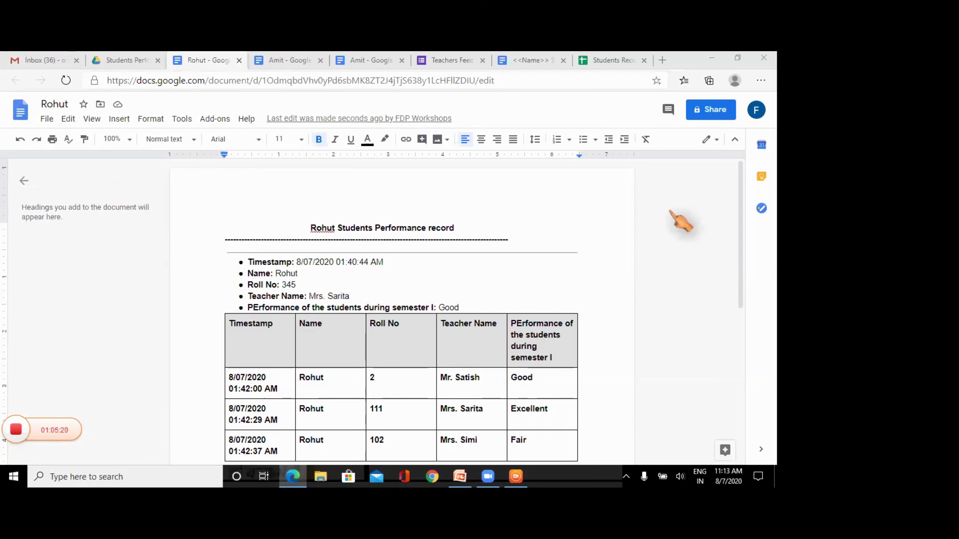
{"action": "left_click", "coordinate": [239, 60]}
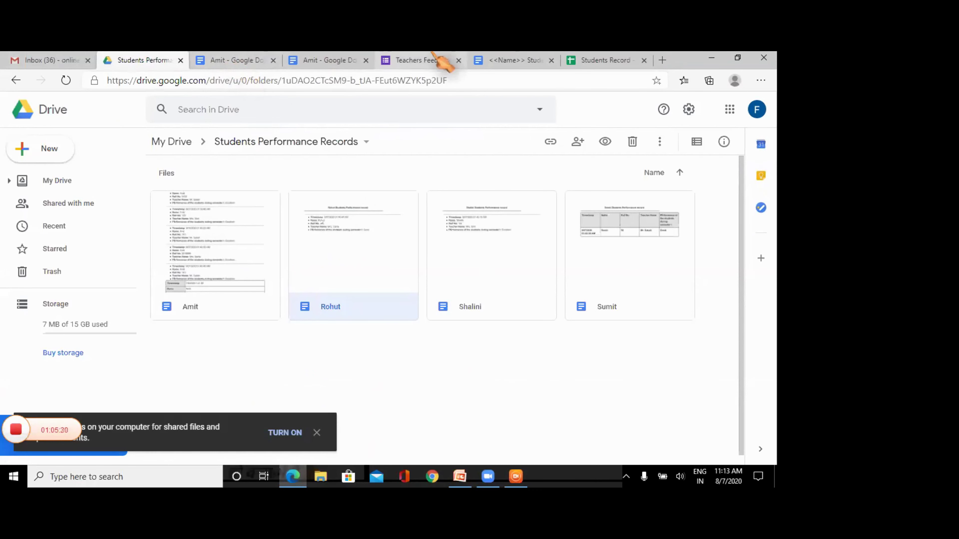
- Create a blank Google Form via New > More > Google Forms in the Students Performance Records folder
{"action": "left_click", "coordinate": [53, 149]}
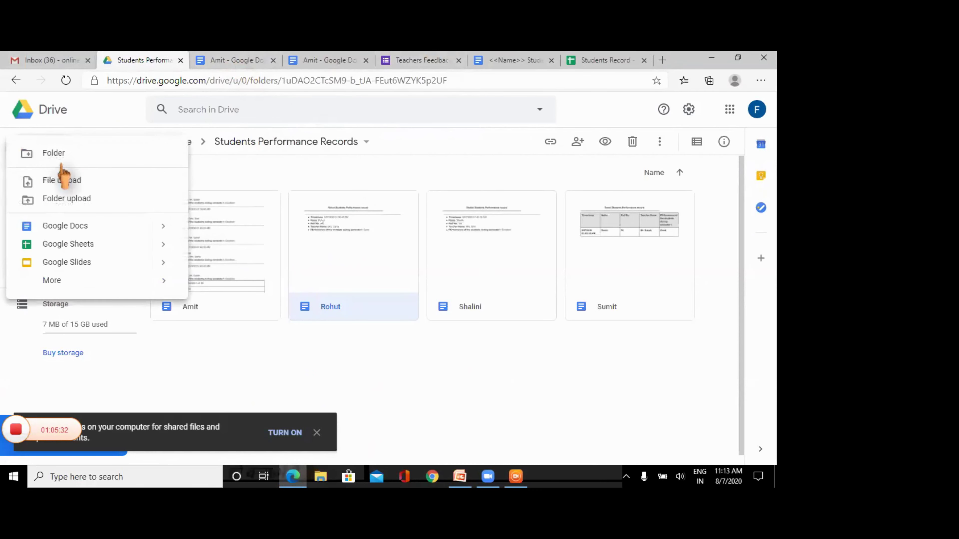
{"action": "mouse_move", "coordinate": [88, 283]}
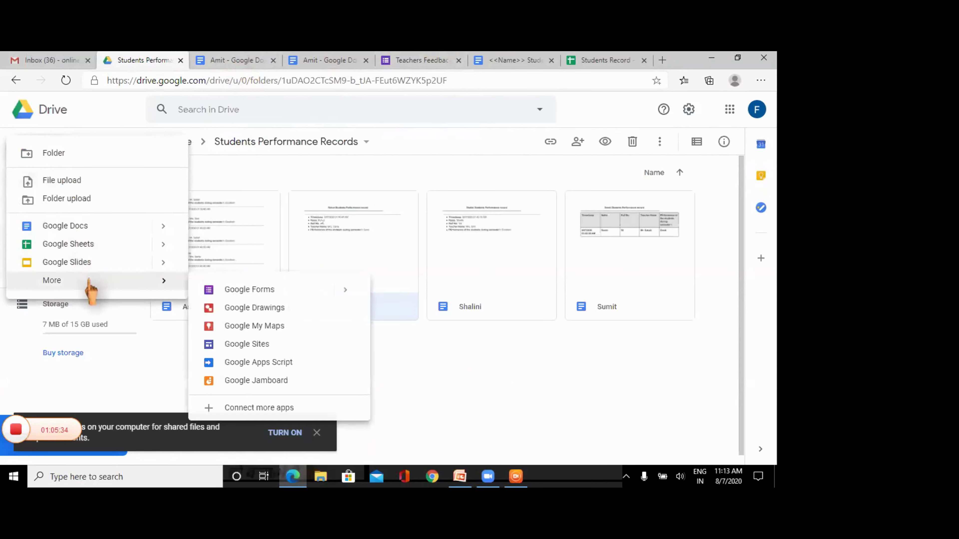
{"action": "left_click", "coordinate": [249, 290]}
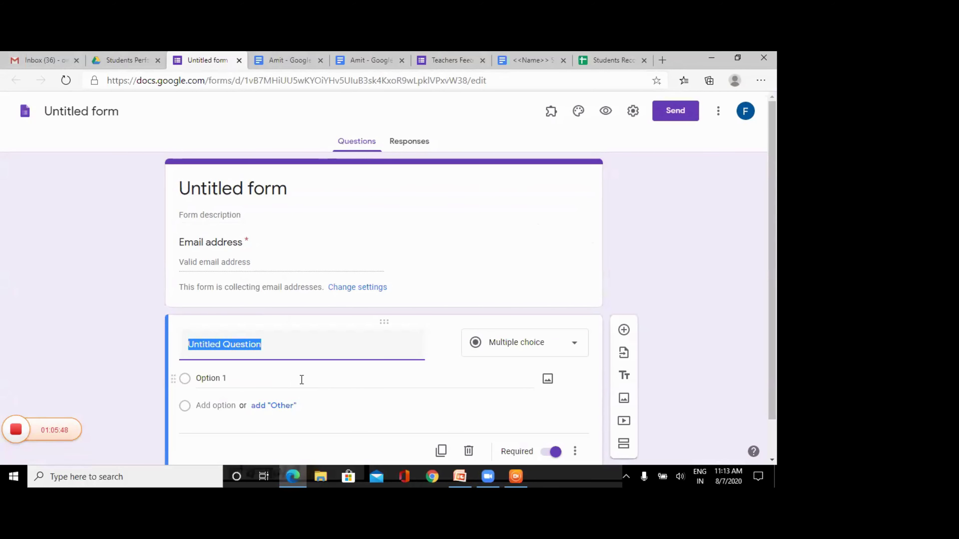
- Title the first question 'Choose the sport' and add a second question titled 'Name'
{"action": "type", "text": "Choose the sport"}
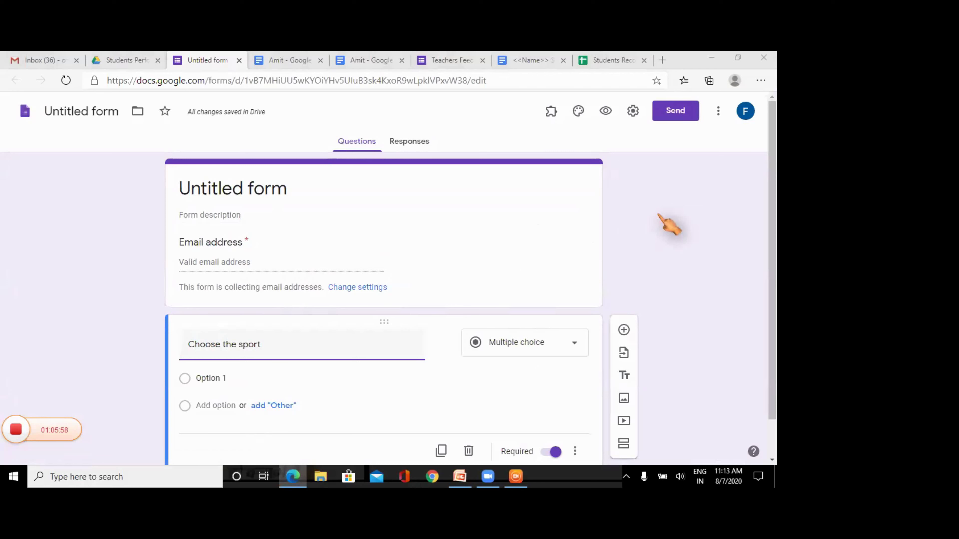
{"action": "left_click", "coordinate": [624, 331]}
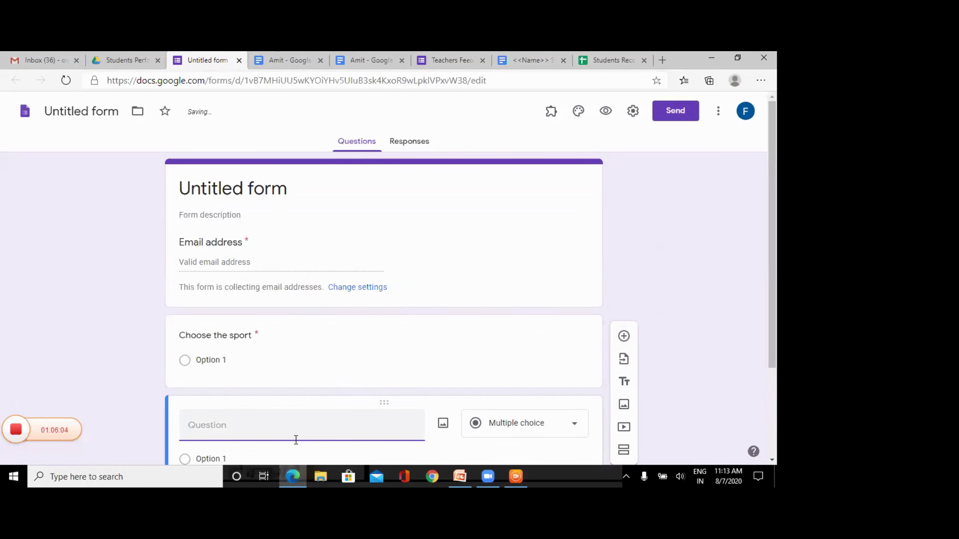
{"action": "type", "text": "Name"}
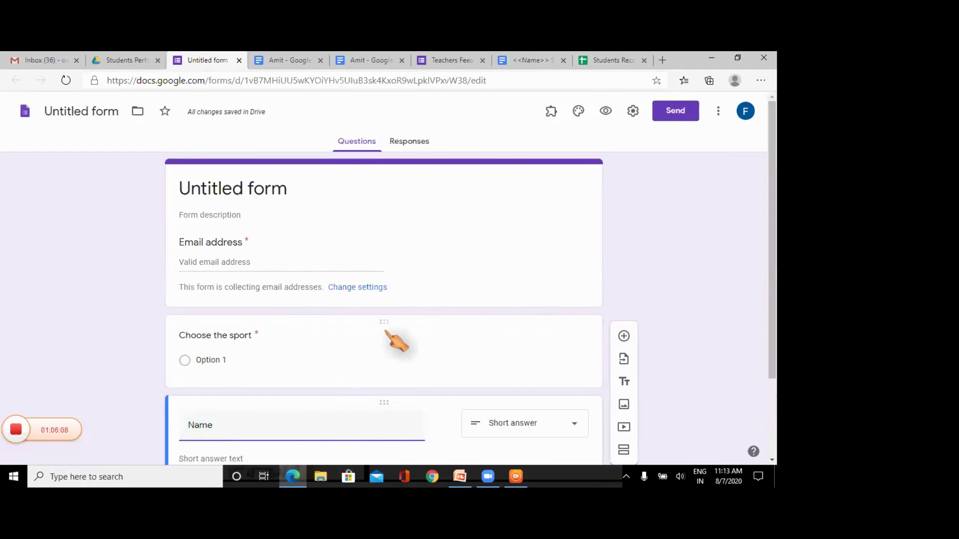
- Fill the sport choices Tennis, Basket Bal and Badminton, plus an Other option
{"action": "left_click", "coordinate": [210, 362]}
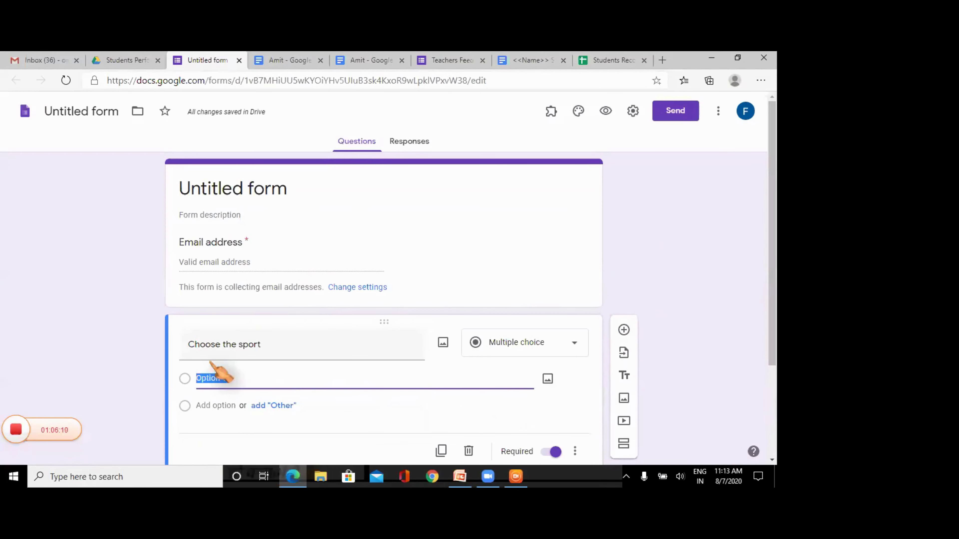
{"action": "type", "text": "Ten"}
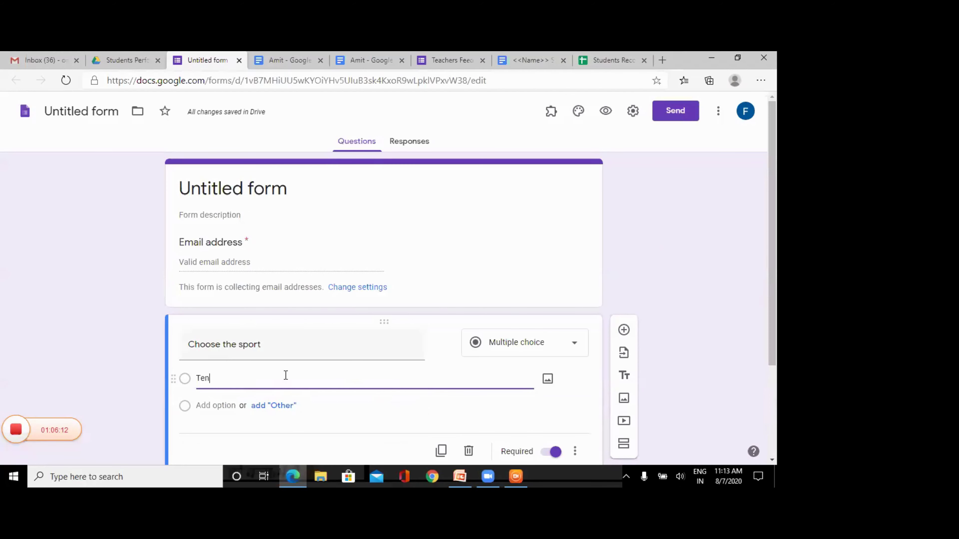
{"action": "type", "text": "nis"}
{"action": "left_click", "coordinate": [278, 406]}
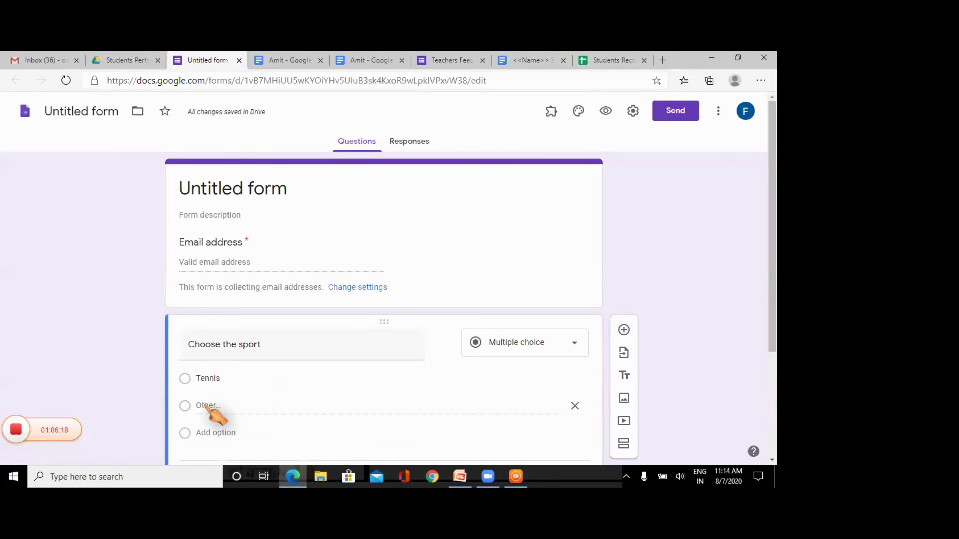
{"action": "left_click", "coordinate": [220, 437]}
{"action": "type", "text": "Bask"}
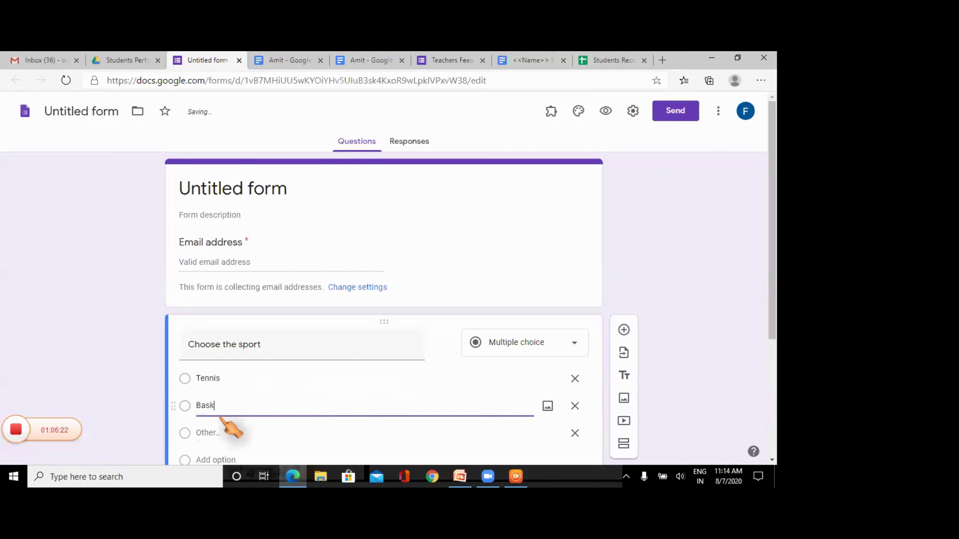
{"action": "type", "text": "et Bal"}
{"action": "left_click", "coordinate": [210, 460]}
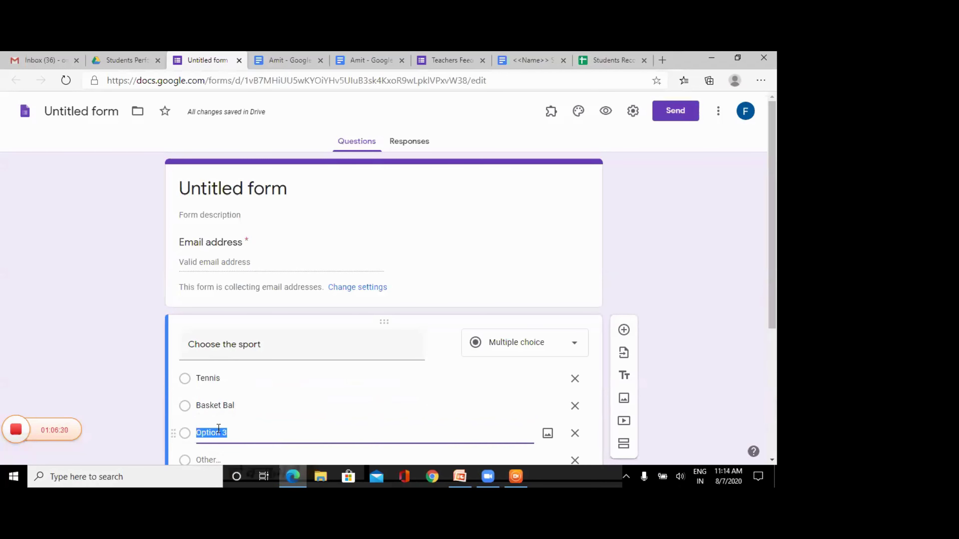
{"action": "type", "text": "Badminton"}
- Add Chess as the fourth sport choice
{"action": "scroll", "coordinate": [774, 243], "scroll_direction": "down", "scroll_amount": 1}
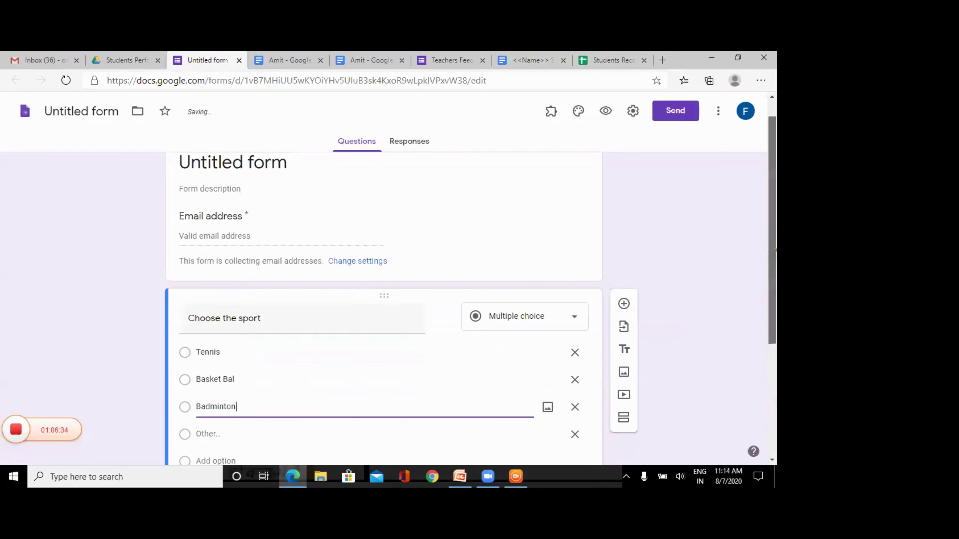
{"action": "scroll", "coordinate": [774, 249], "scroll_direction": "down", "scroll_amount": 1}
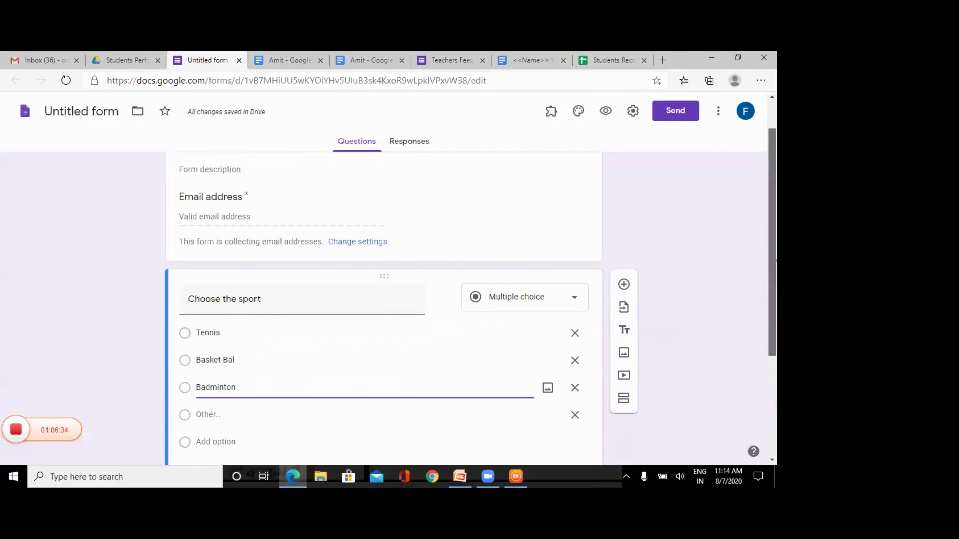
{"action": "left_click", "coordinate": [211, 442]}
{"action": "type", "text": "Chess"}
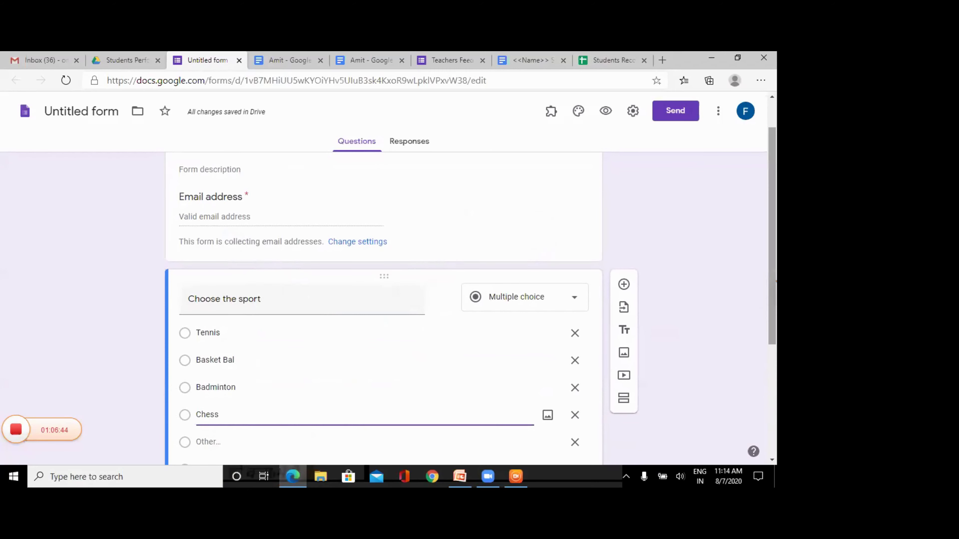
{"action": "mouse_move", "coordinate": [774, 282]}
{"action": "left_mouse_down"}
{"action": "mouse_move", "coordinate": [774, 300]}
{"action": "mouse_move", "coordinate": [774, 269]}
{"action": "mouse_move", "coordinate": [774, 282]}
{"action": "left_mouse_up"}
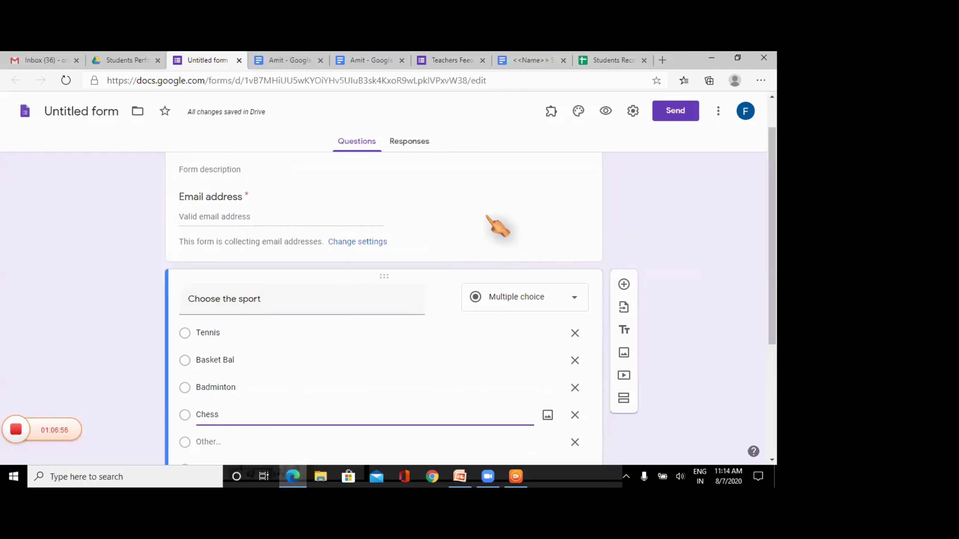
{"action": "scroll", "coordinate": [772, 323], "scroll_direction": "up", "scroll_amount": 1}
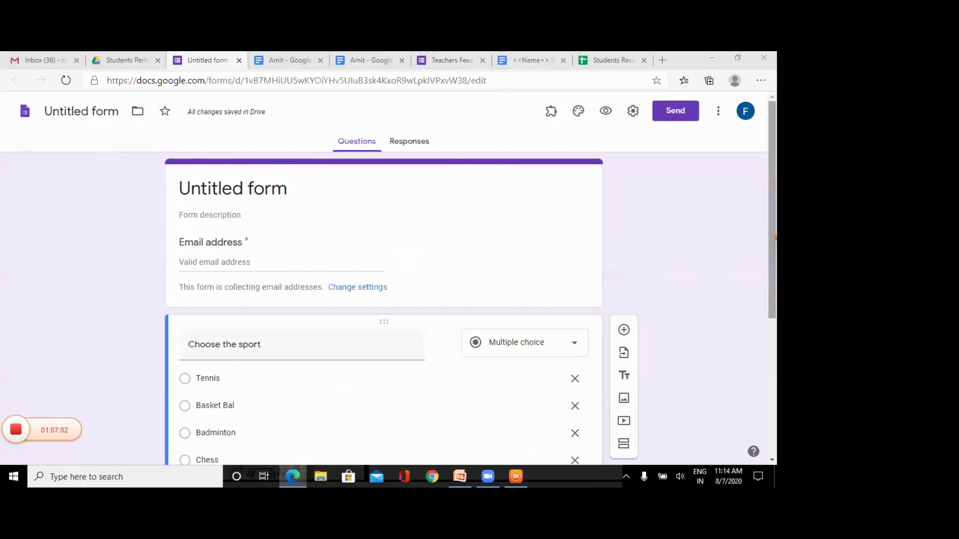
{"action": "left_click", "coordinate": [550, 114]}
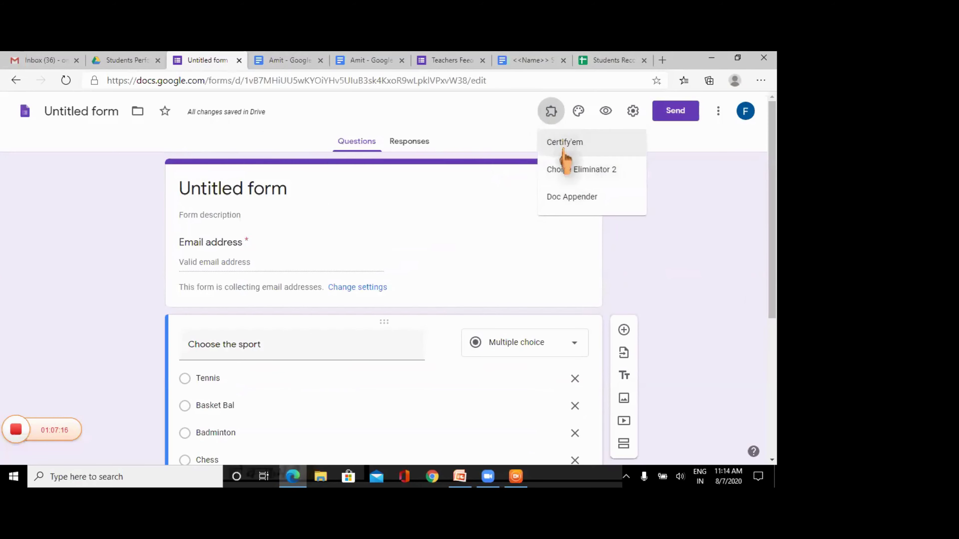
- Launch Choice Eliminator 2 > Configure, dismiss the author's note, and minimize its sidebar
{"action": "left_click", "coordinate": [565, 177]}
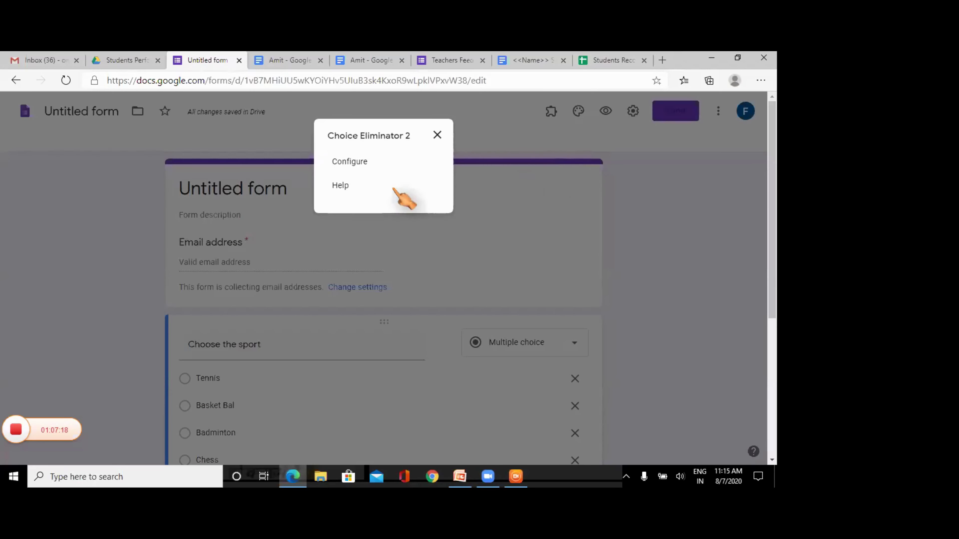
{"action": "left_click", "coordinate": [354, 162]}
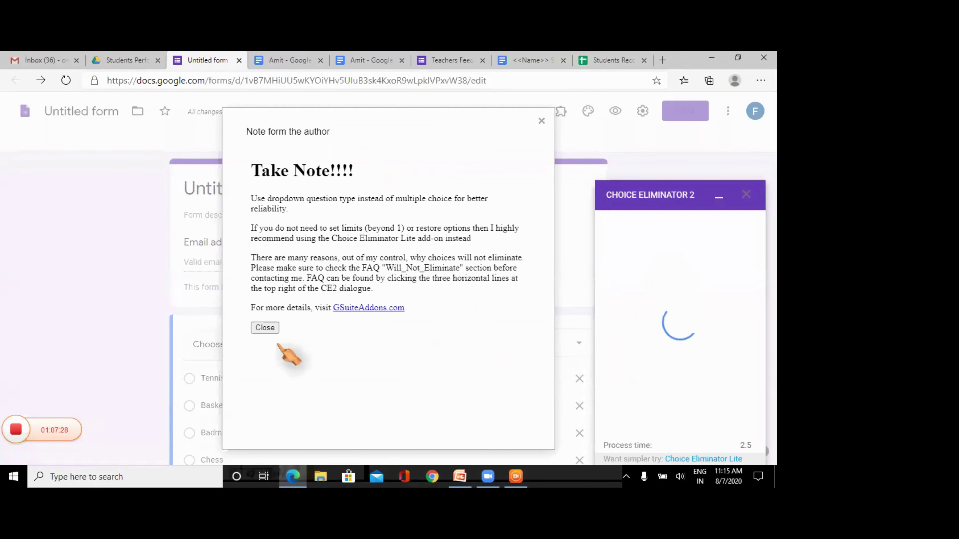
{"action": "left_click", "coordinate": [267, 326]}
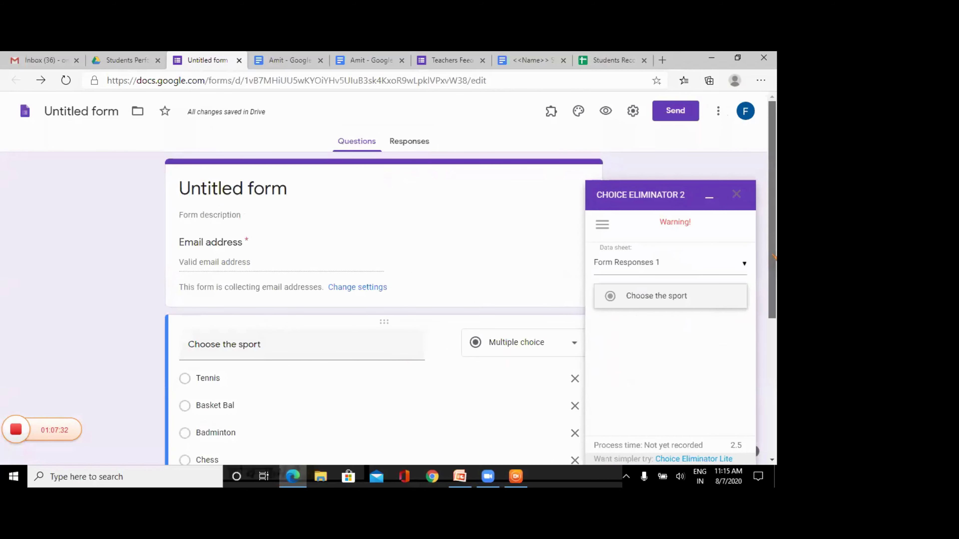
{"action": "scroll", "coordinate": [772, 261], "scroll_direction": "down", "scroll_amount": 1}
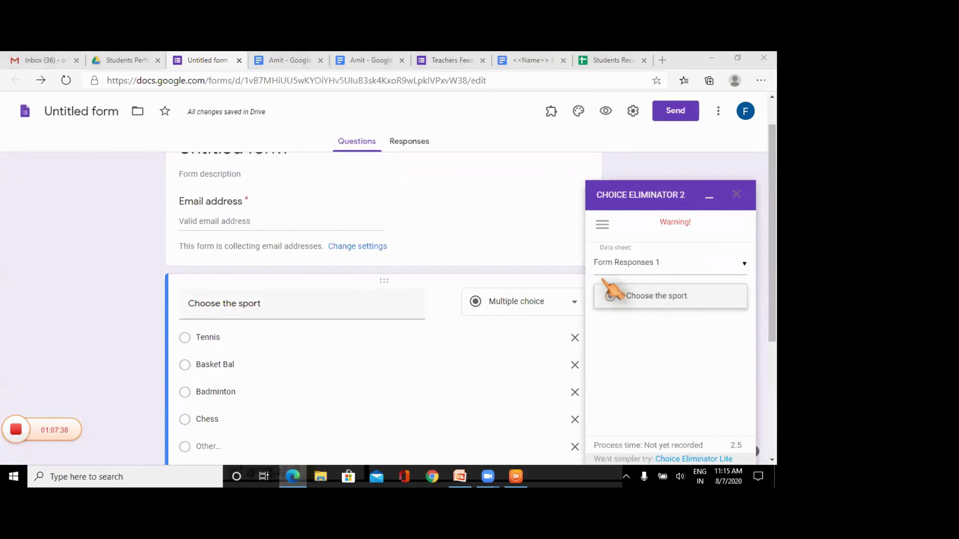
{"action": "left_click", "coordinate": [710, 198]}
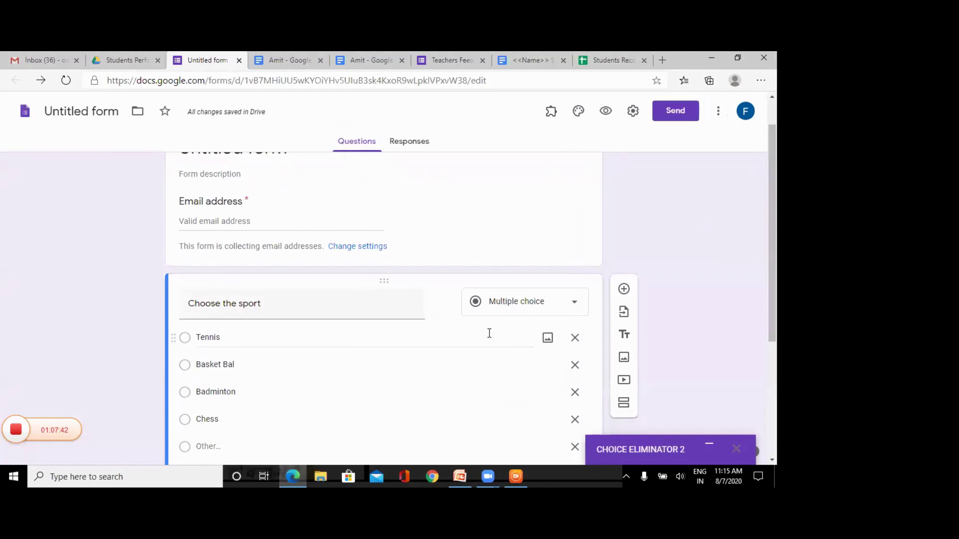
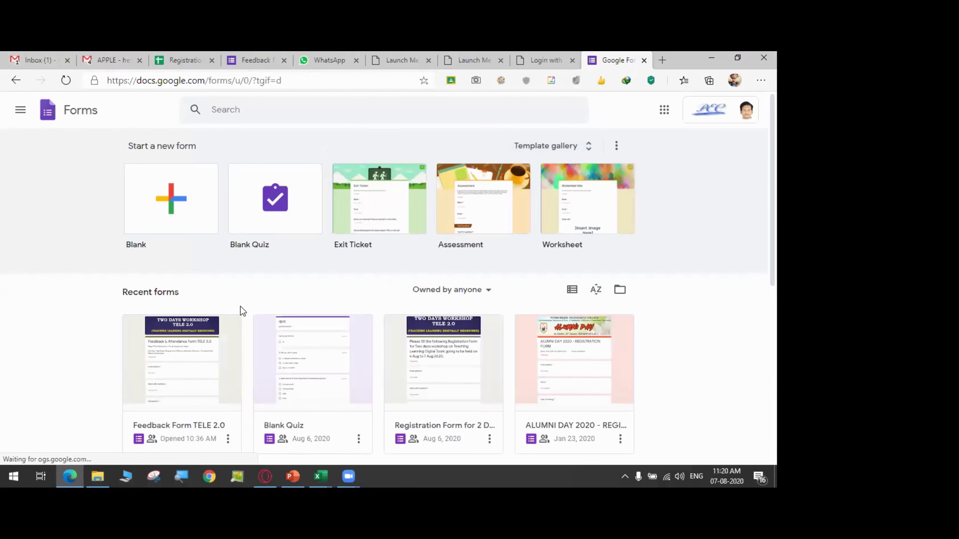
- Create a blank form and title it 'Alumni Invite Form'
{"action": "left_click", "coordinate": [167, 219]}
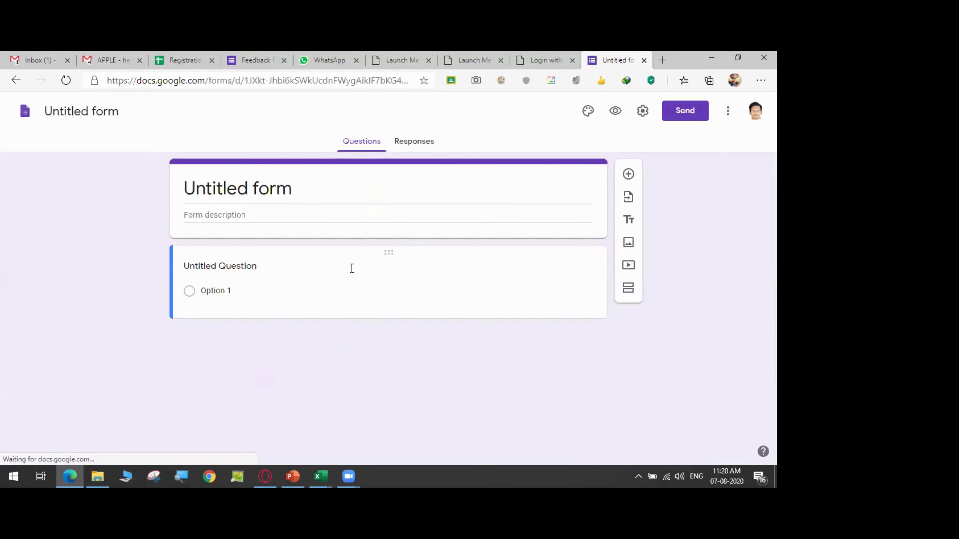
{"action": "left_click", "coordinate": [246, 185]}
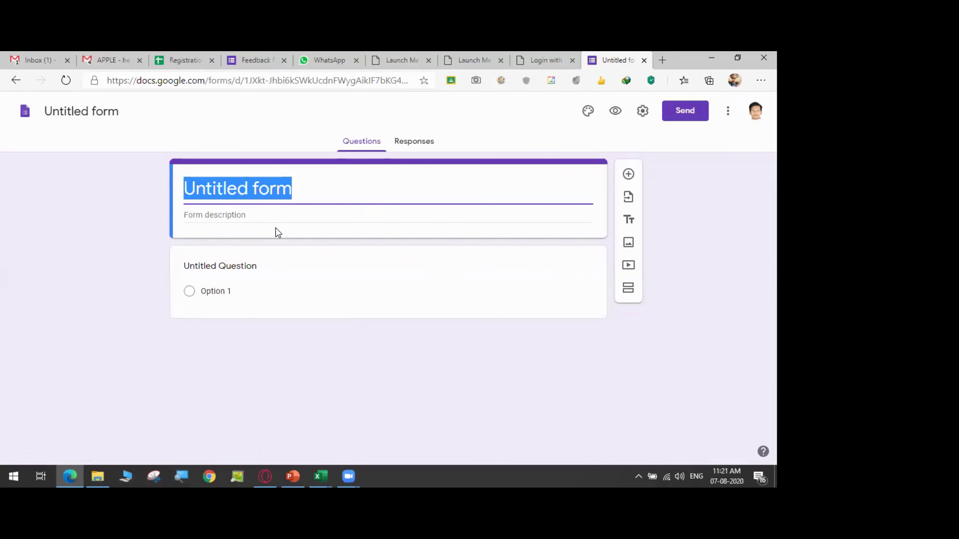
{"action": "type", "text": "Alumni Invite Form"}
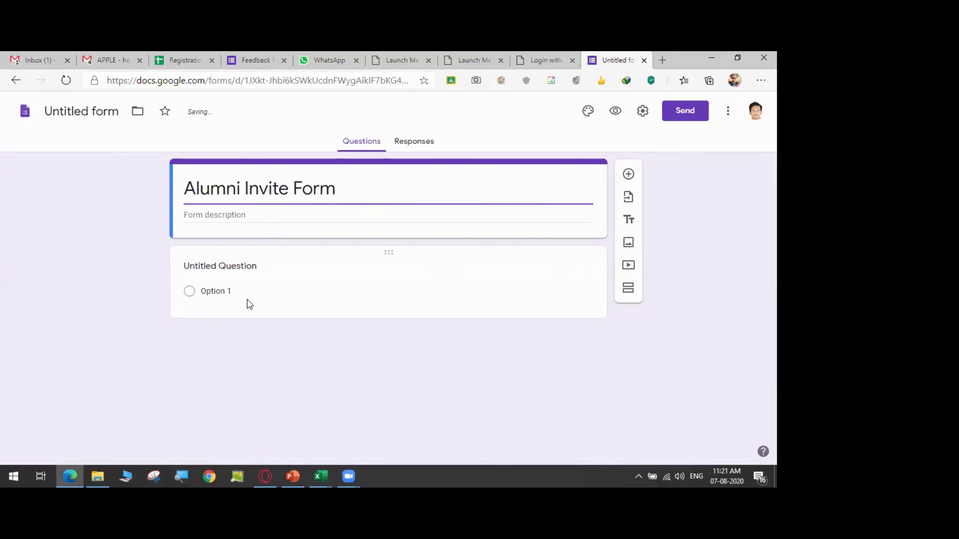
- Title the first question 'Name of the Student' and make it required
{"action": "left_click", "coordinate": [249, 266]}
{"action": "type", "text": "Nam"}
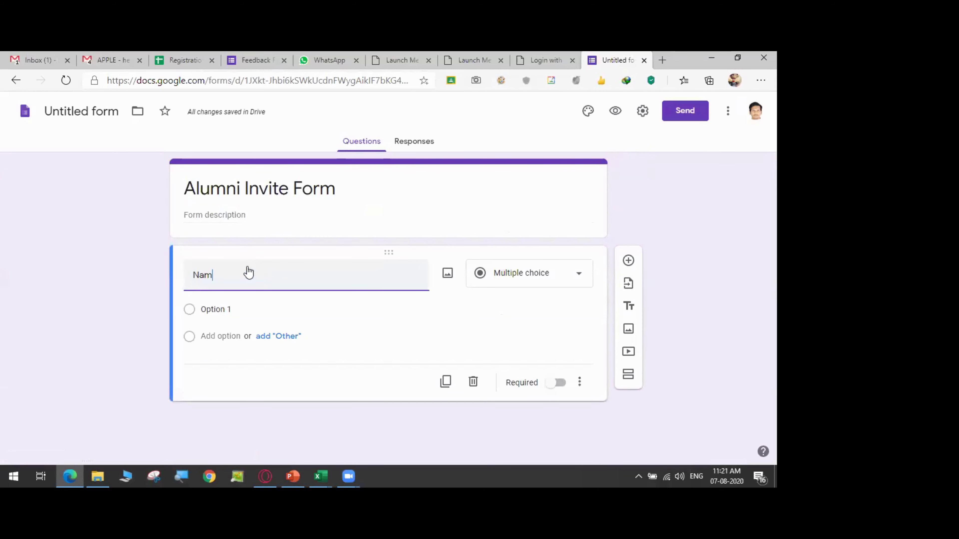
{"action": "type", "text": "e o"}
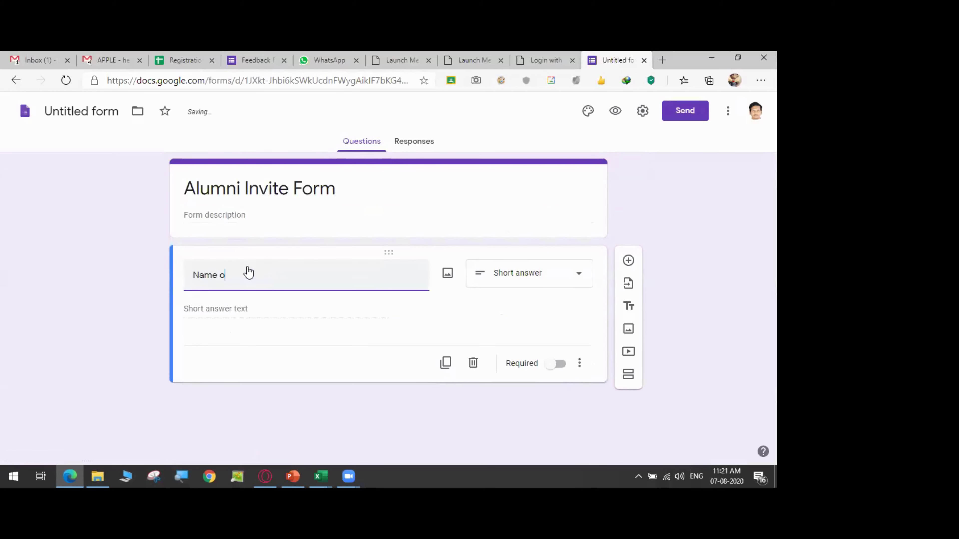
{"action": "type", "text": "f t"}
{"action": "type", "text": "he"}
{"action": "type", "text": " a"}
{"action": "type", "text": "tudent"}
{"action": "left_click", "coordinate": [558, 364]}
- Duplicate it as 'Passing Out Batch' and remove the auto-added response validation
{"action": "left_click", "coordinate": [445, 363]}
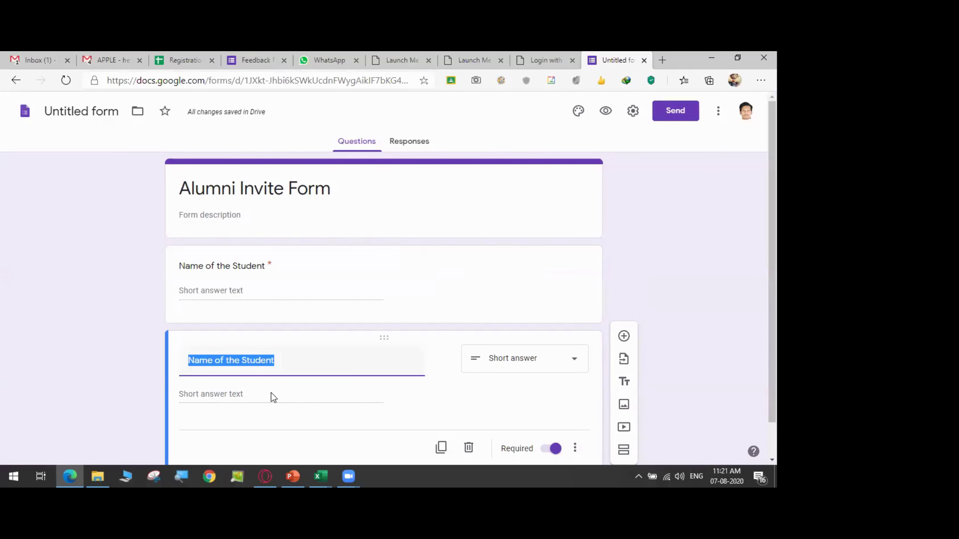
{"action": "type", "text": "Batc"}
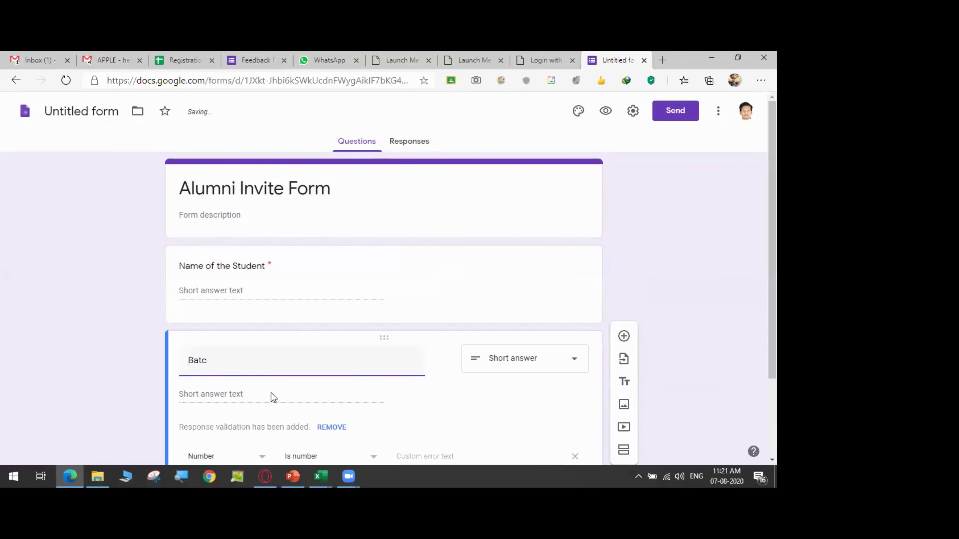
{"action": "key", "text": "BackSpace"}
{"action": "key", "text": "BackSpace"}
{"action": "key", "text": "BackSpace"}
{"action": "key", "text": "BackSpace"}
{"action": "type", "text": "Passing Out Batch"}
{"action": "scroll", "coordinate": [273, 397], "scroll_direction": "down", "scroll_amount": 3}
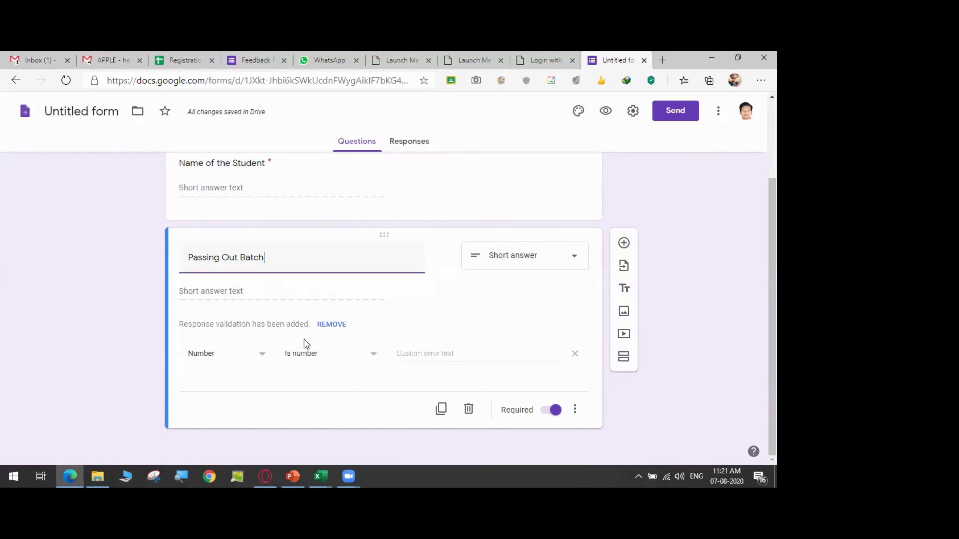
{"action": "left_click", "coordinate": [328, 325]}
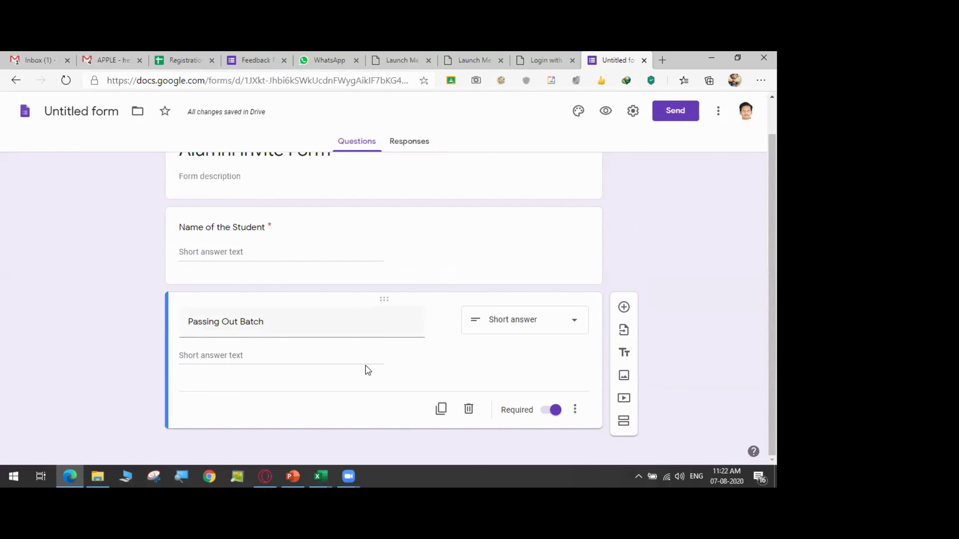
{"action": "scroll", "coordinate": [366, 365], "scroll_direction": "up", "scroll_amount": 1}
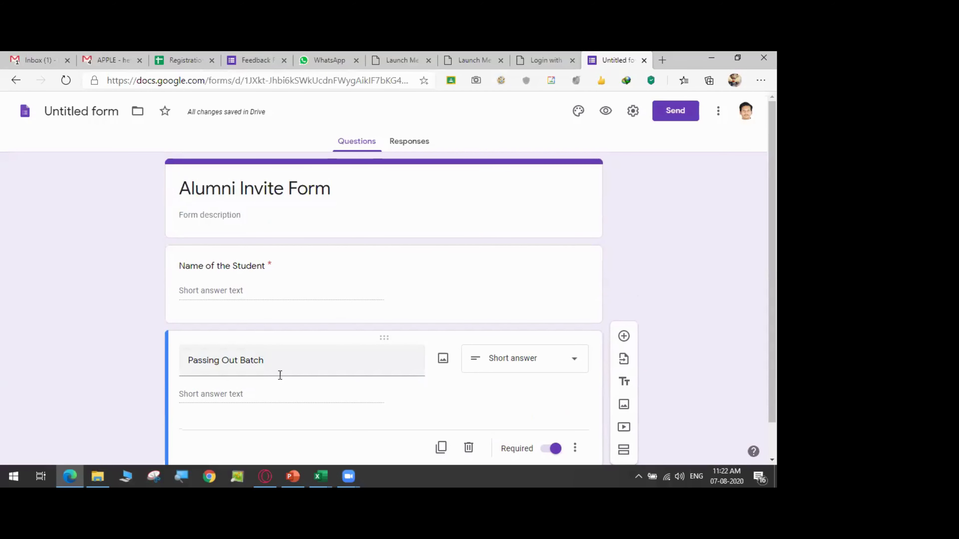
{"action": "scroll", "coordinate": [273, 378], "scroll_direction": "down", "scroll_amount": 1}
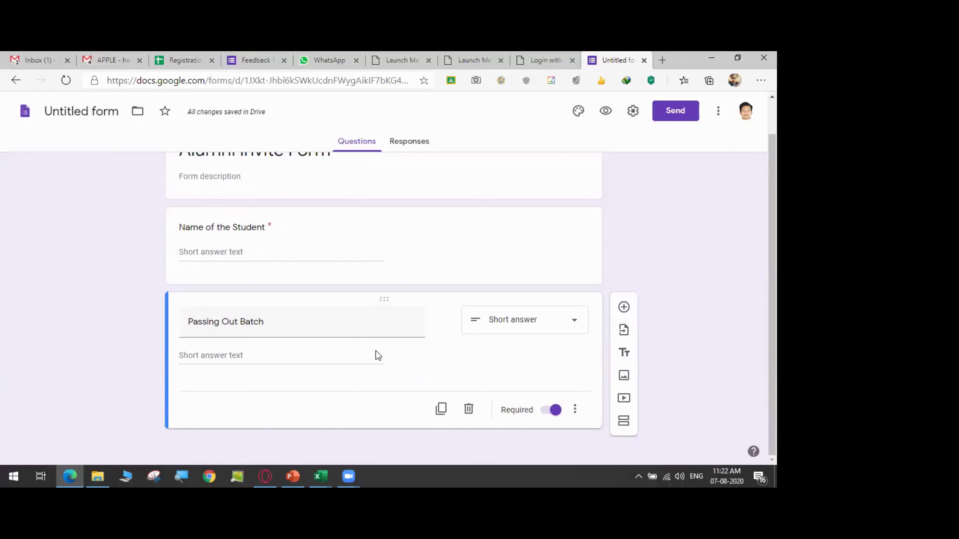
- Duplicate the required Passing Out Batch question, leaving its extra options unchanged
{"action": "left_click", "coordinate": [575, 411]}
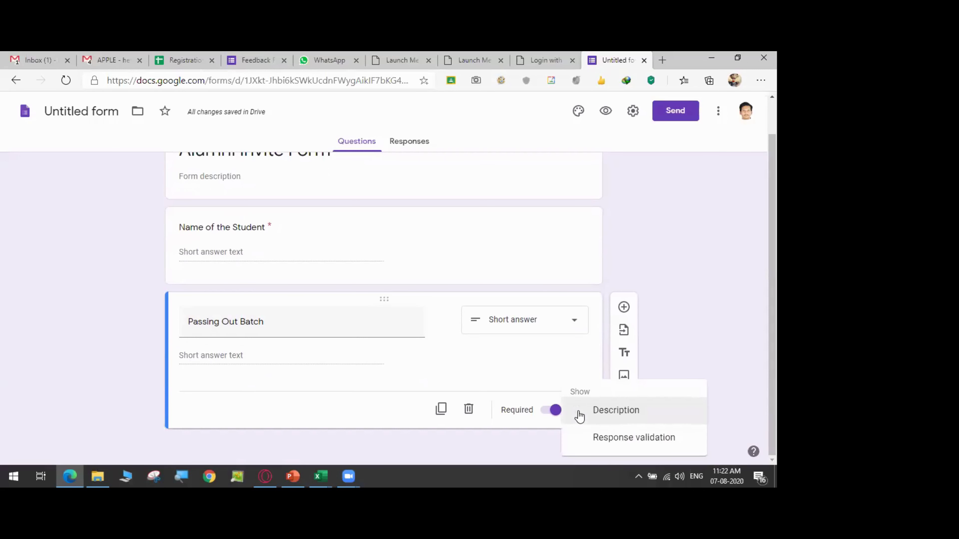
{"action": "left_click", "coordinate": [597, 345]}
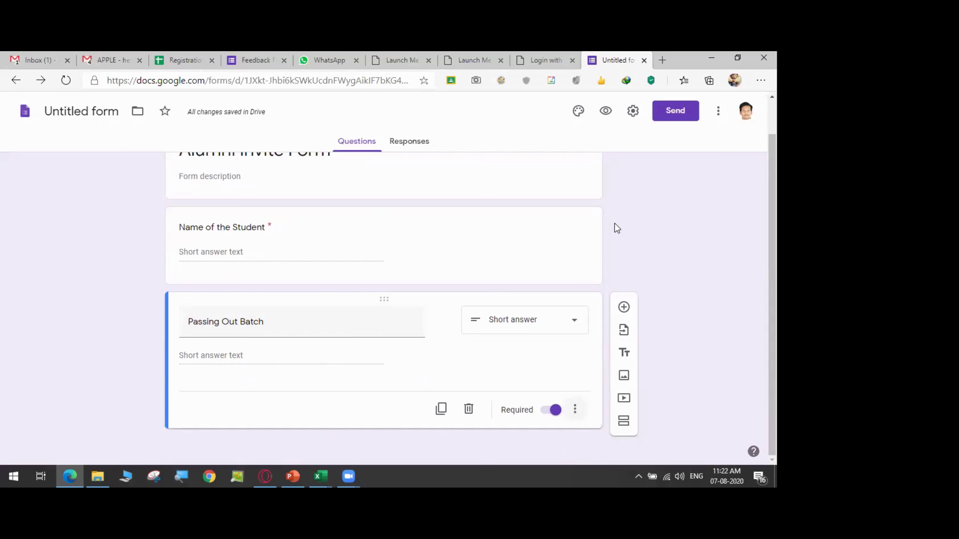
{"action": "left_click", "coordinate": [575, 409]}
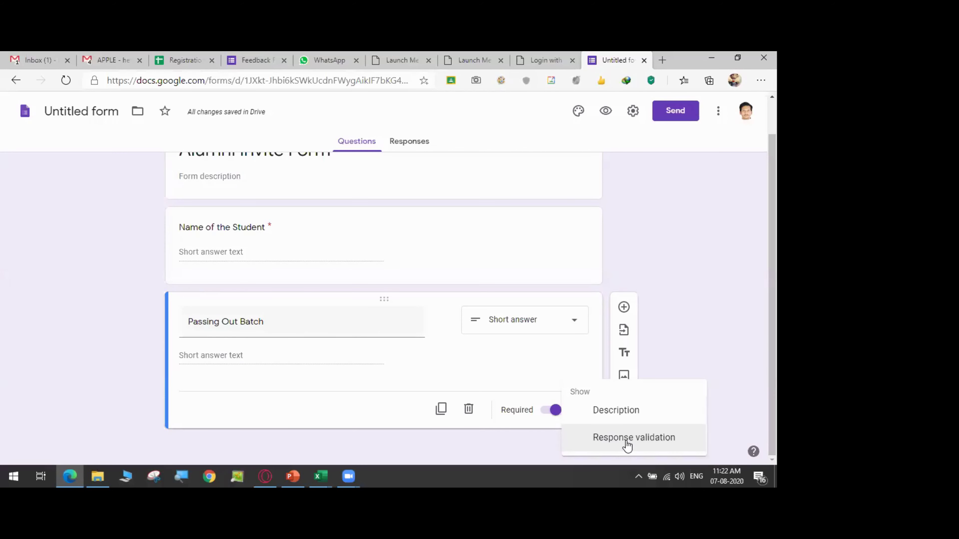
{"action": "left_click", "coordinate": [148, 327]}
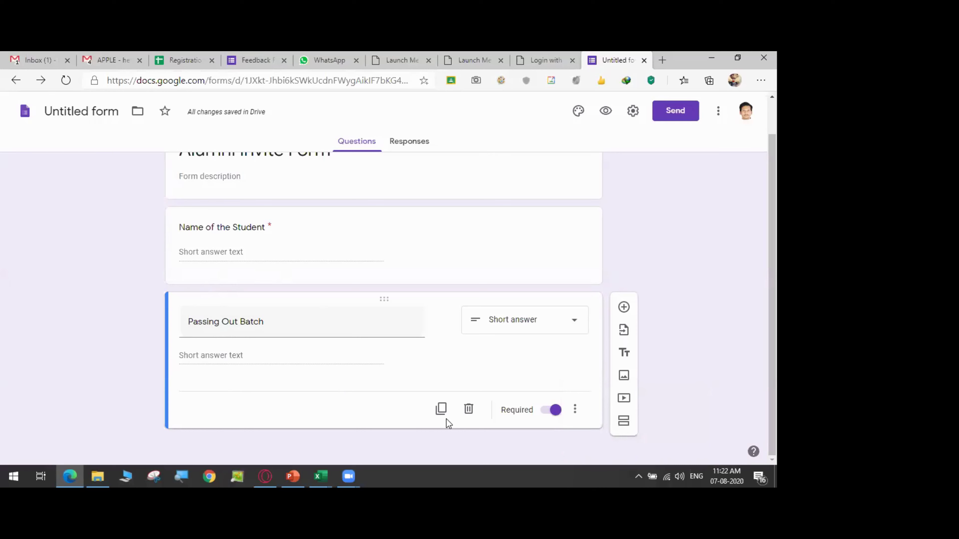
{"action": "left_click", "coordinate": [441, 408]}
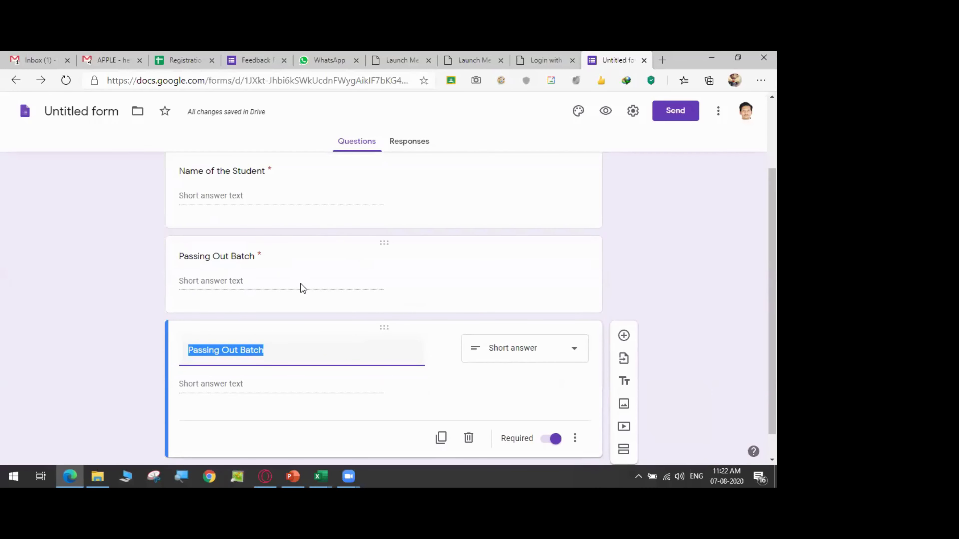
- Retitle the copied question 'WhatApp Number', keeping its Number / Is number validation
{"action": "type", "text": "Wha"}
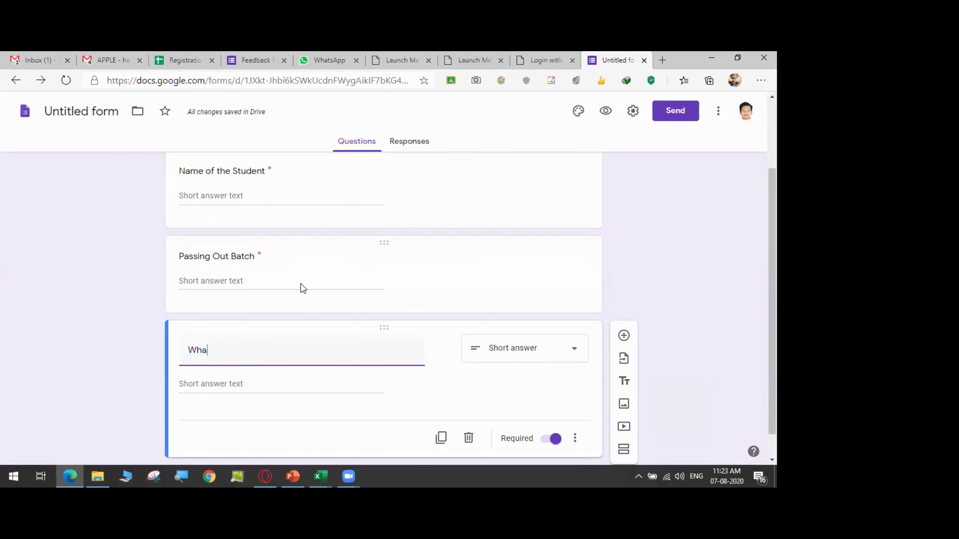
{"action": "type", "text": "tsap"}
{"action": "key", "text": "BackSpace"}
{"action": "key", "text": "BackSpace"}
{"action": "key", "text": "BackSpace"}
{"action": "type", "text": "App"}
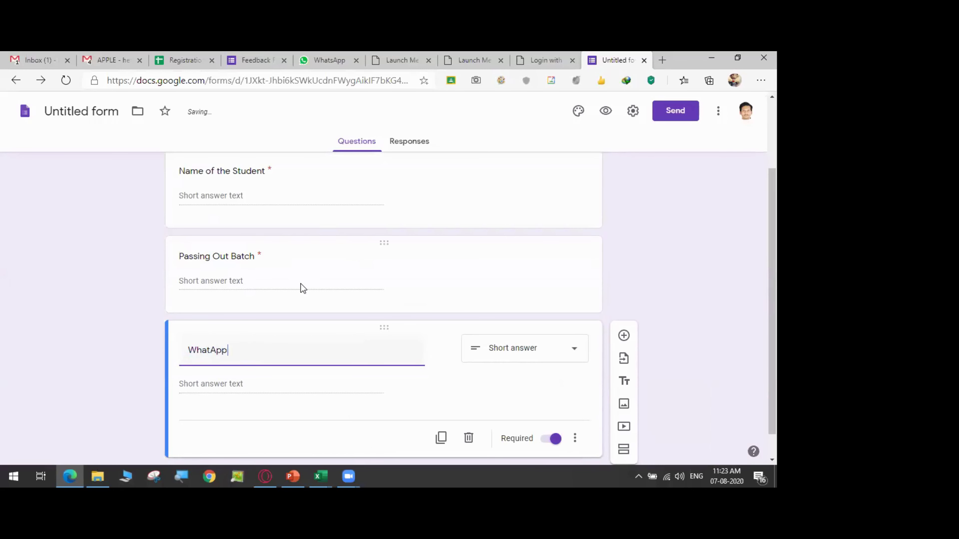
{"action": "type", "text": " umber"}
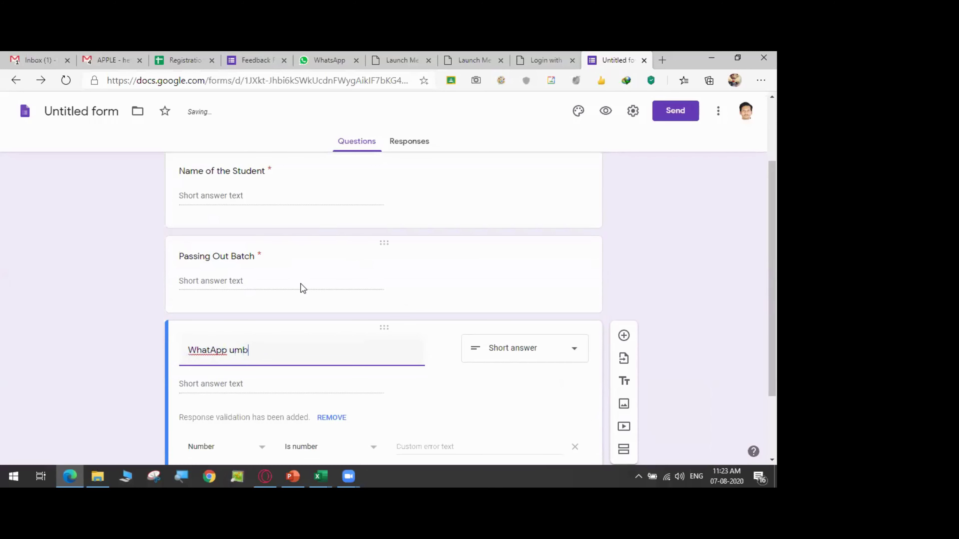
{"action": "key", "text": "BackSpace"}
{"action": "key", "text": "BackSpace"}
{"action": "key", "text": "BackSpace"}
{"action": "key", "text": "BackSpace"}
{"action": "key", "text": "BackSpace"}
{"action": "type", "text": "Number"}
{"action": "scroll", "coordinate": [340, 380], "scroll_direction": "down", "scroll_amount": 2}
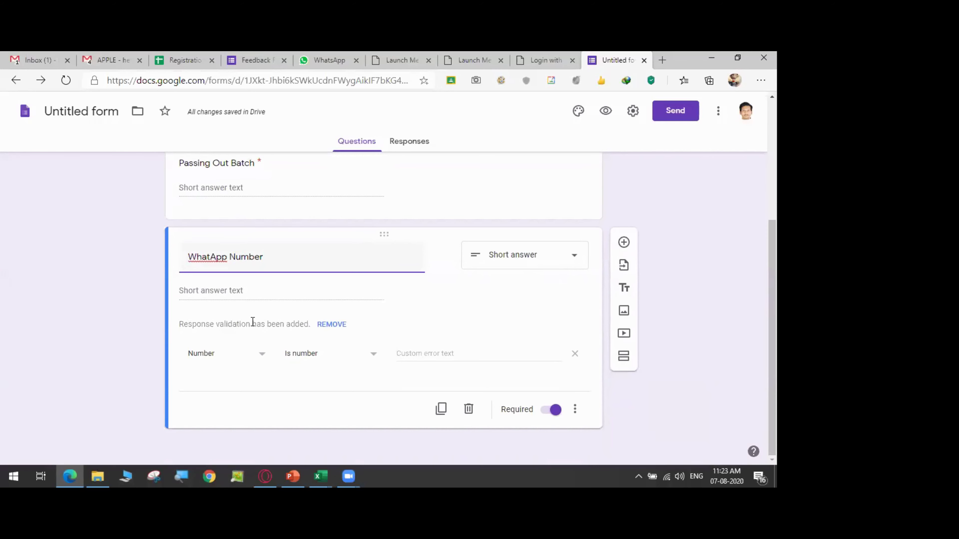
{"action": "scroll", "coordinate": [250, 324], "scroll_direction": "up", "scroll_amount": 3}
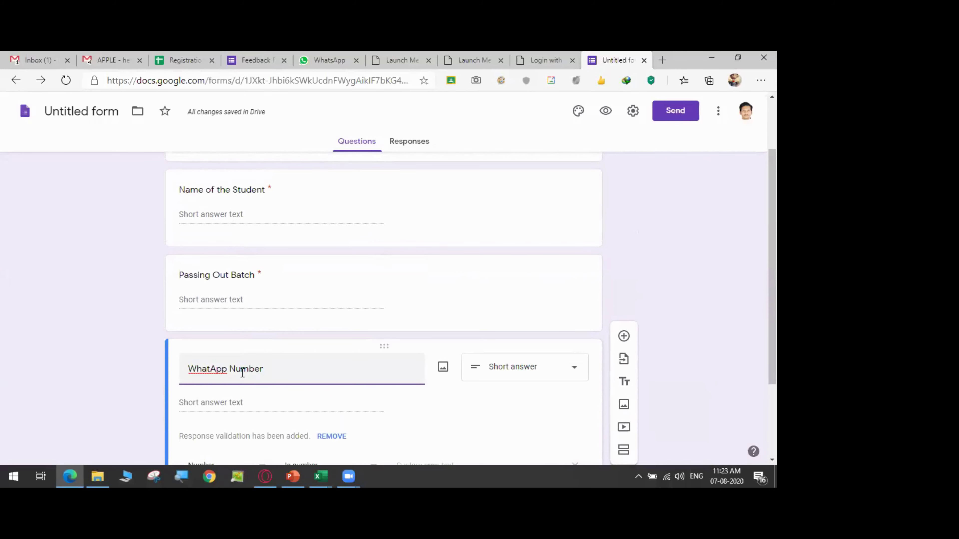
{"action": "scroll", "coordinate": [243, 374], "scroll_direction": "down", "scroll_amount": 3}
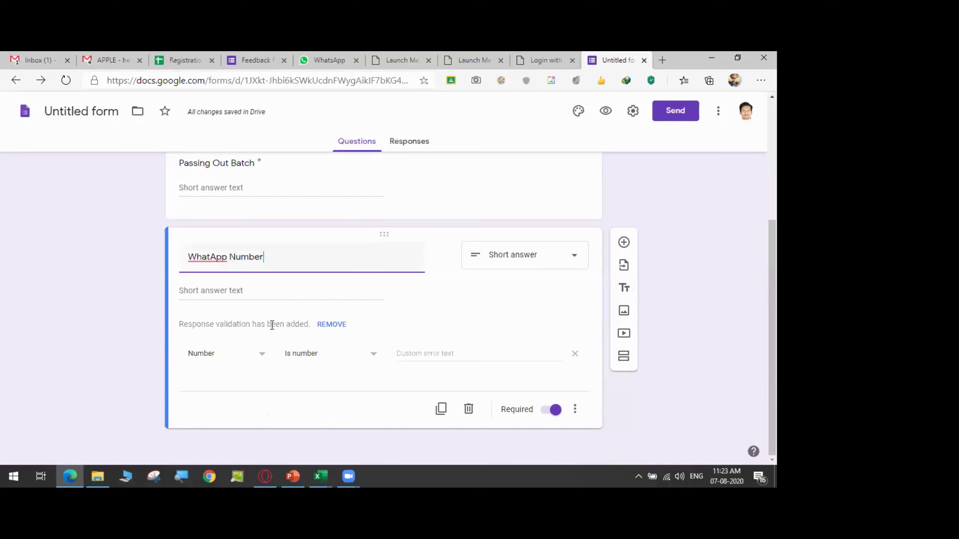
- Set validation to Number, Greater than, with error text 'Age should be Atlest 18'
{"action": "left_click", "coordinate": [210, 362]}
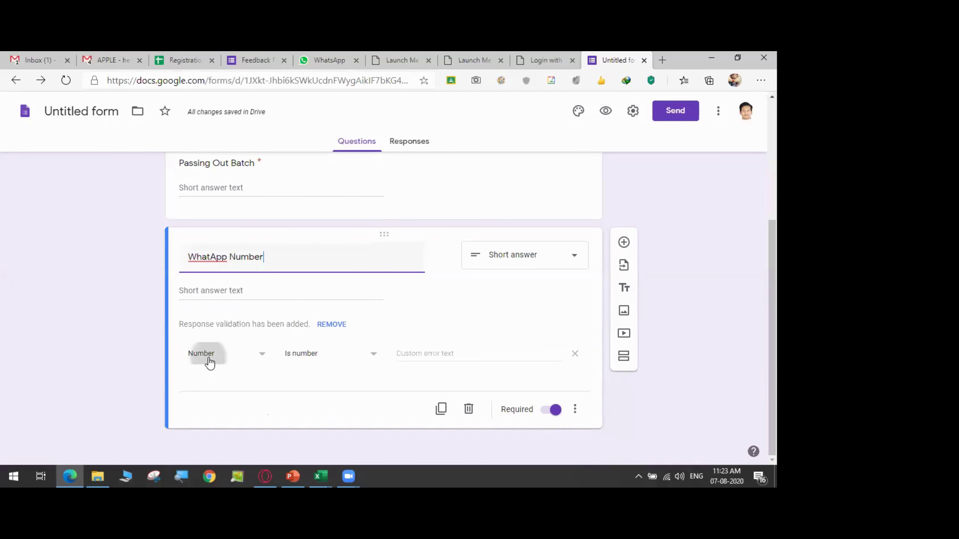
{"action": "left_click", "coordinate": [210, 362]}
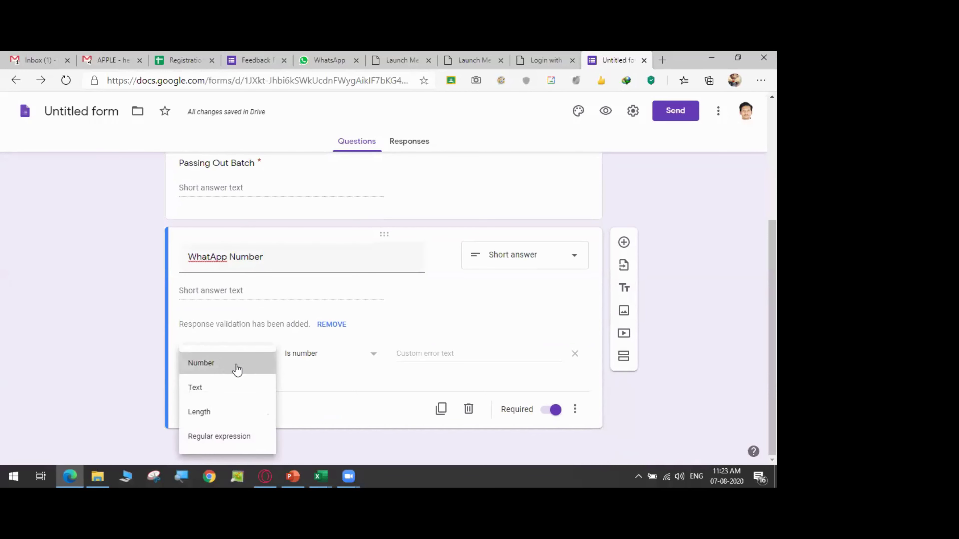
{"action": "left_click", "coordinate": [307, 356]}
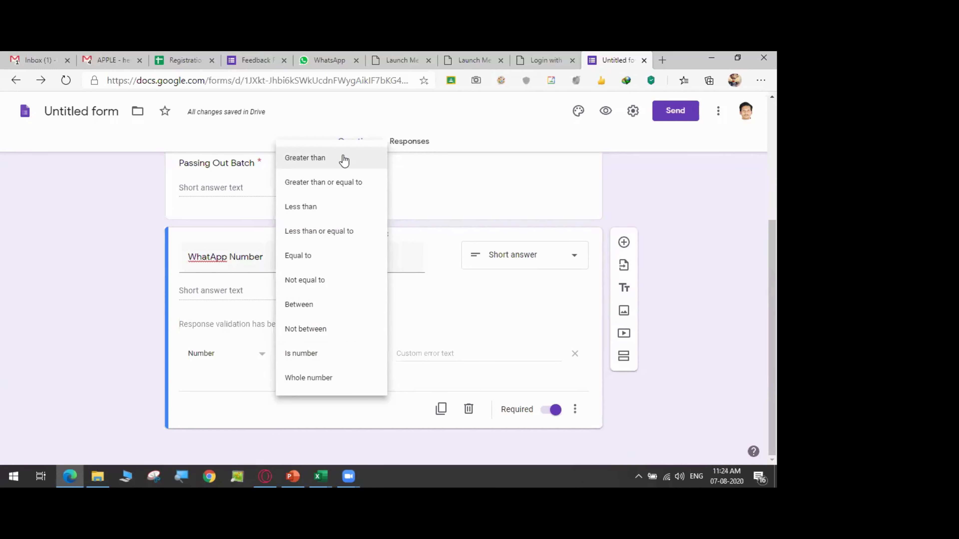
{"action": "left_click", "coordinate": [318, 158]}
{"action": "left_click", "coordinate": [412, 356]}
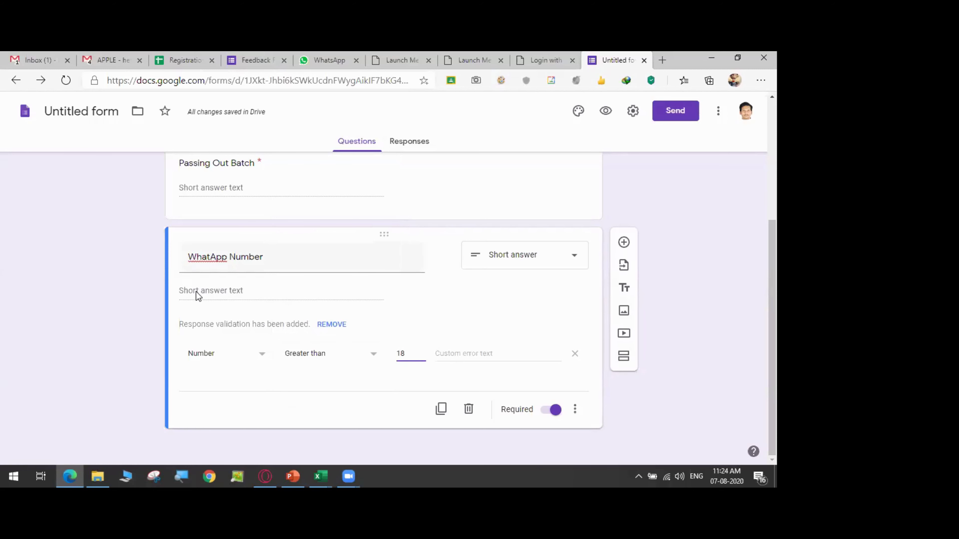
{"action": "left_click", "coordinate": [496, 354]}
{"action": "type", "text": "AG"}
{"action": "key", "text": "BackSpace"}
{"action": "type", "text": "g"}
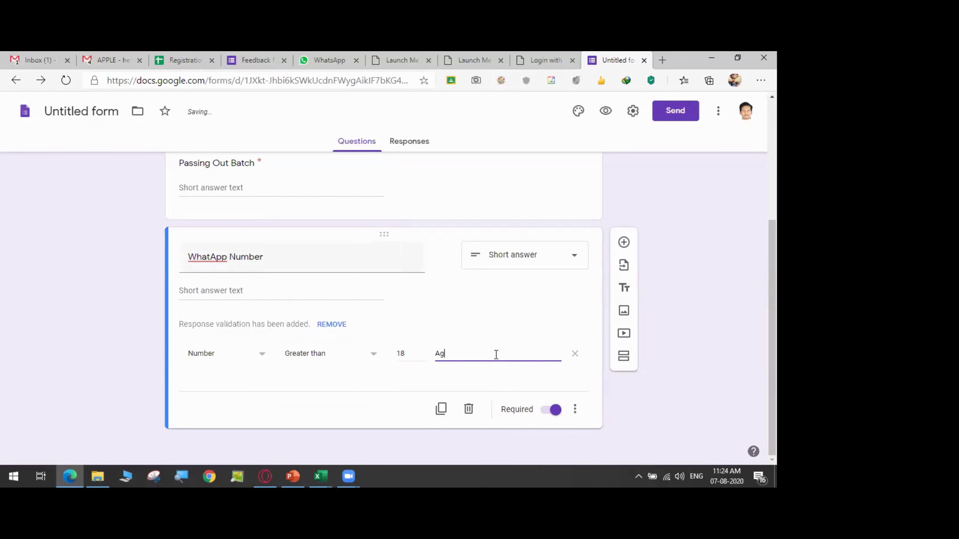
{"action": "type", "text": "e should be "}
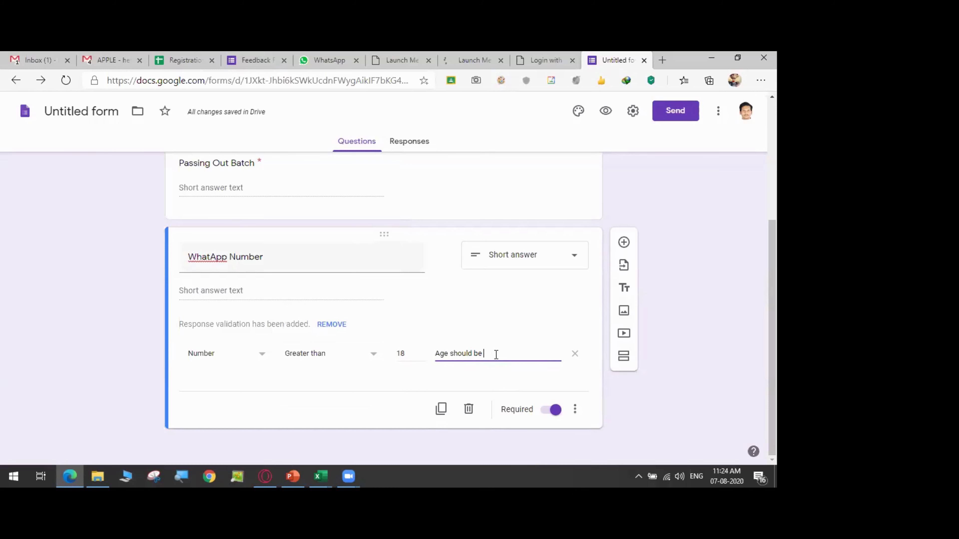
{"action": "type", "text": "Atlest 18"}
- Switch the validation condition back to Is number and select the error text field
{"action": "left_click", "coordinate": [358, 360]}
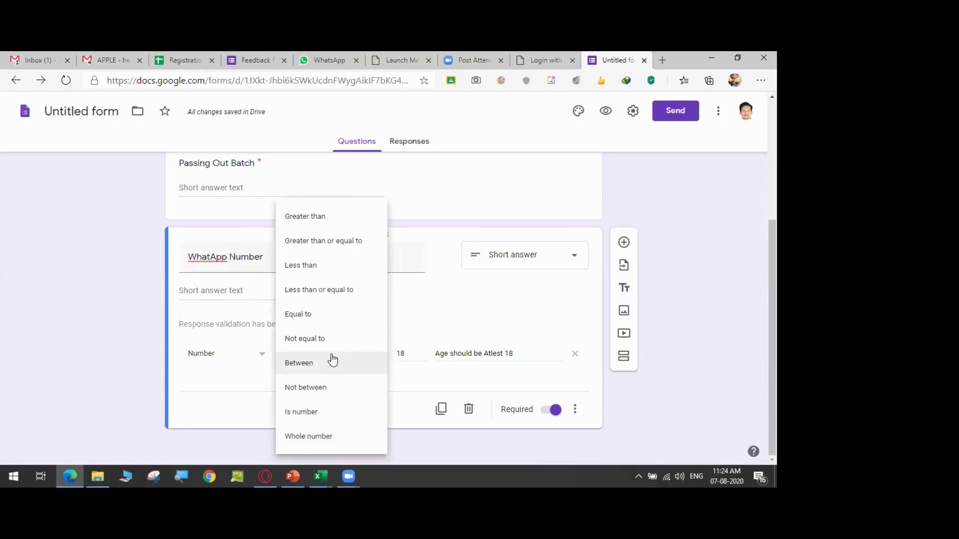
{"action": "left_click", "coordinate": [320, 413]}
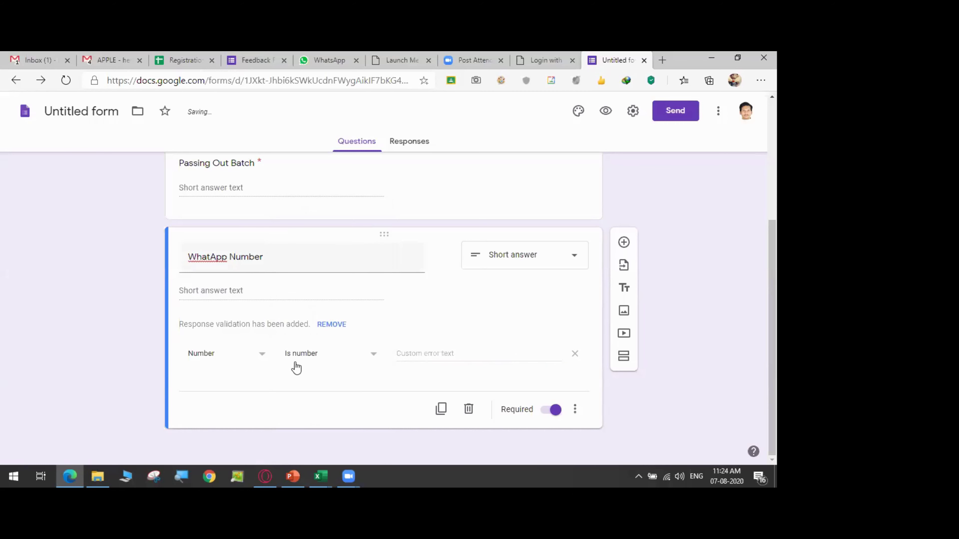
{"action": "left_click", "coordinate": [421, 354]}
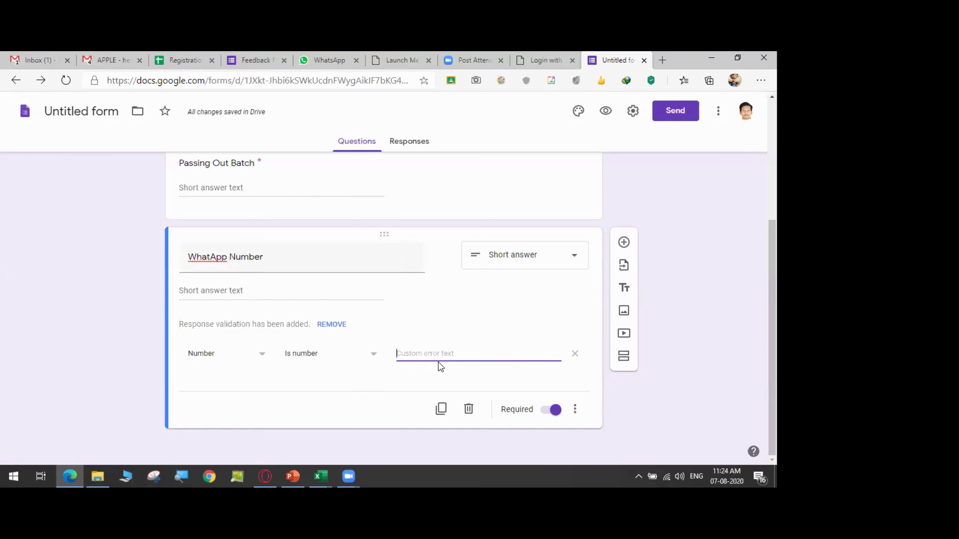
- Enter 'Please Use Numbers only' as the custom error text and review the form
{"action": "type", "text": "Plase"}
{"action": "key", "text": "BackSpace"}
{"action": "key", "text": "BackSpace"}
{"action": "key", "text": "BackSpace"}
{"action": "type", "text": "ease"}
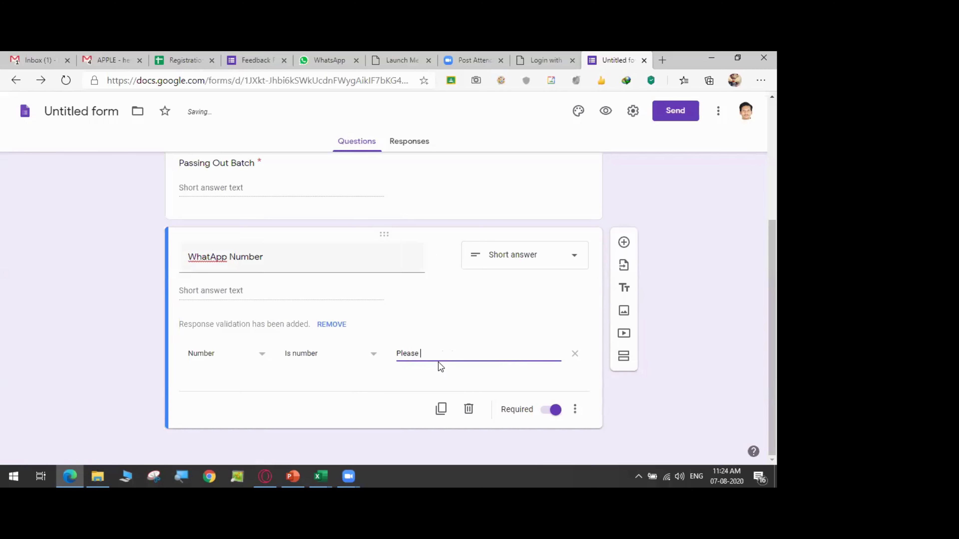
{"action": "type", "text": " Use Numbers onl"}
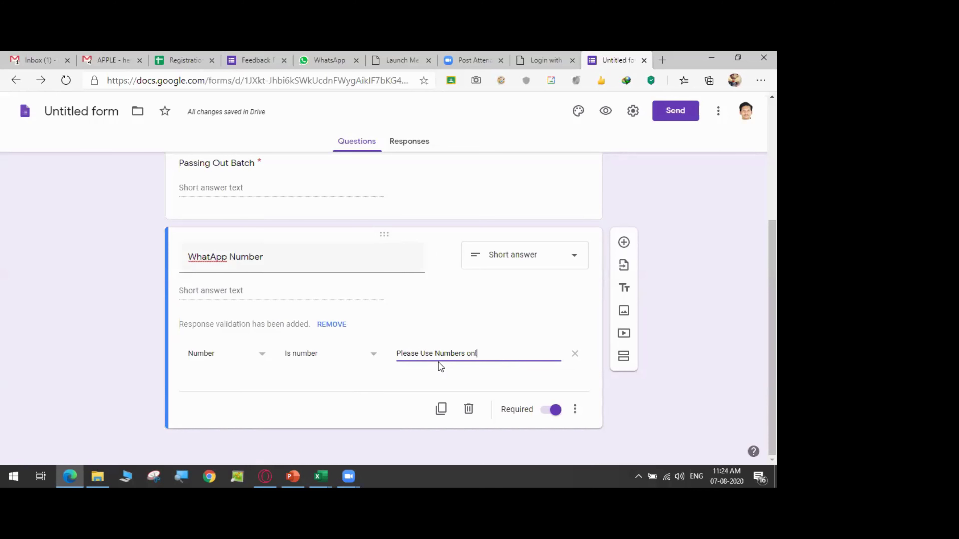
{"action": "type", "text": "y"}
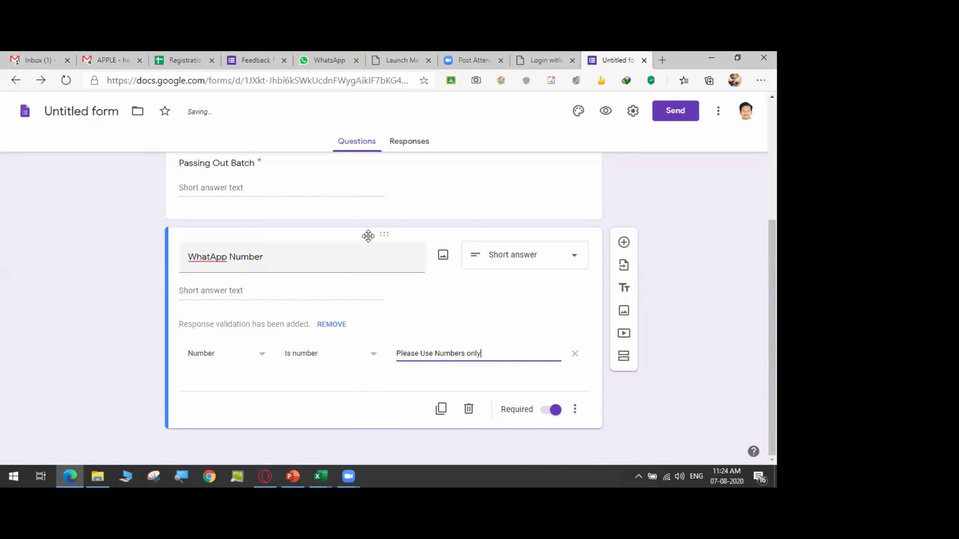
{"action": "scroll", "coordinate": [375, 262], "scroll_direction": "up", "scroll_amount": 1}
{"action": "scroll", "coordinate": [375, 262], "scroll_direction": "up", "scroll_amount": 3}
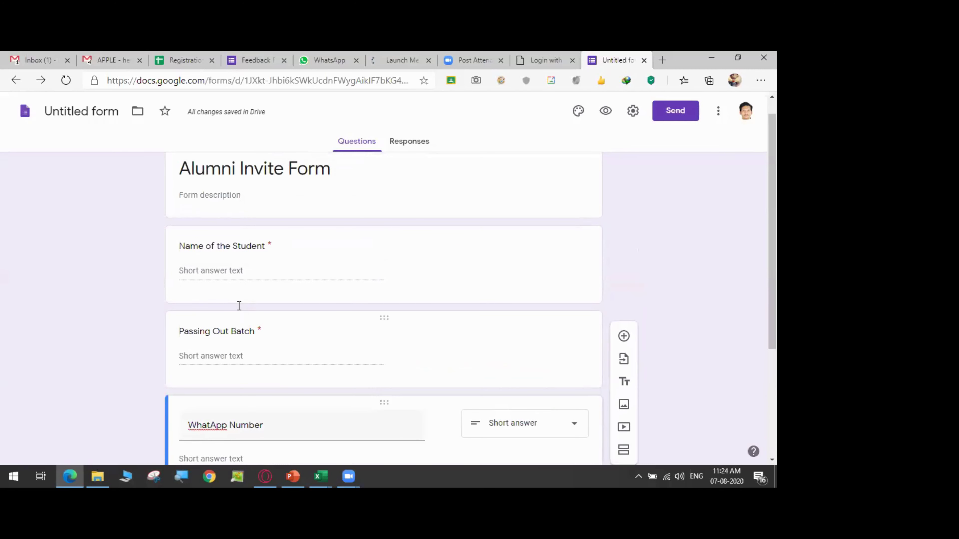
{"action": "scroll", "coordinate": [242, 338], "scroll_direction": "down", "scroll_amount": 3}
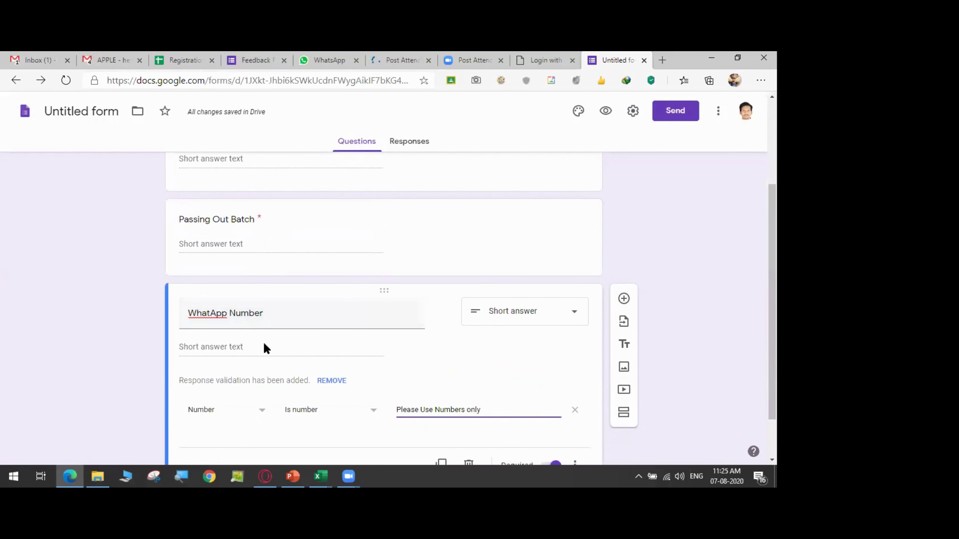
{"action": "scroll", "coordinate": [264, 347], "scroll_direction": "down", "scroll_amount": 2}
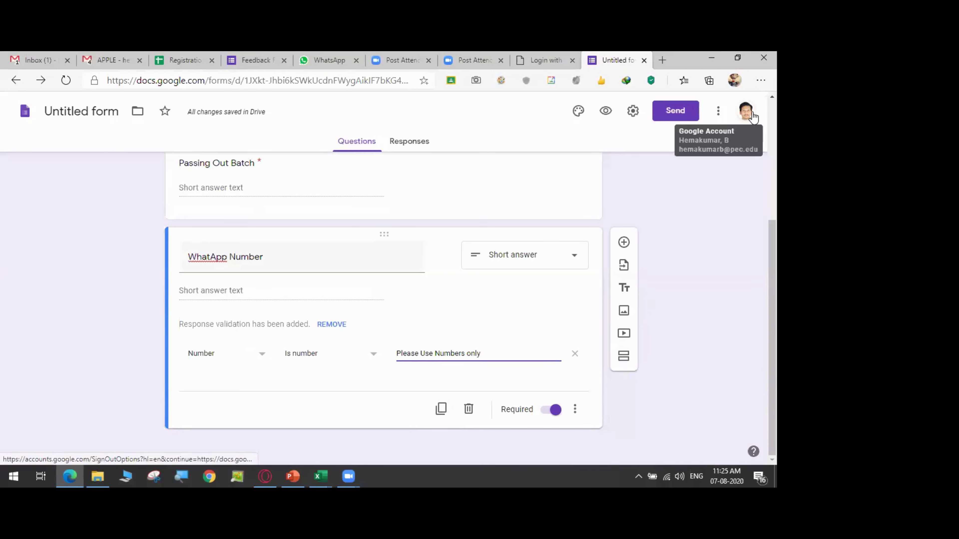
- Add a new question below WhatApp Number and make it a Dropdown
{"action": "left_click", "coordinate": [578, 110]}
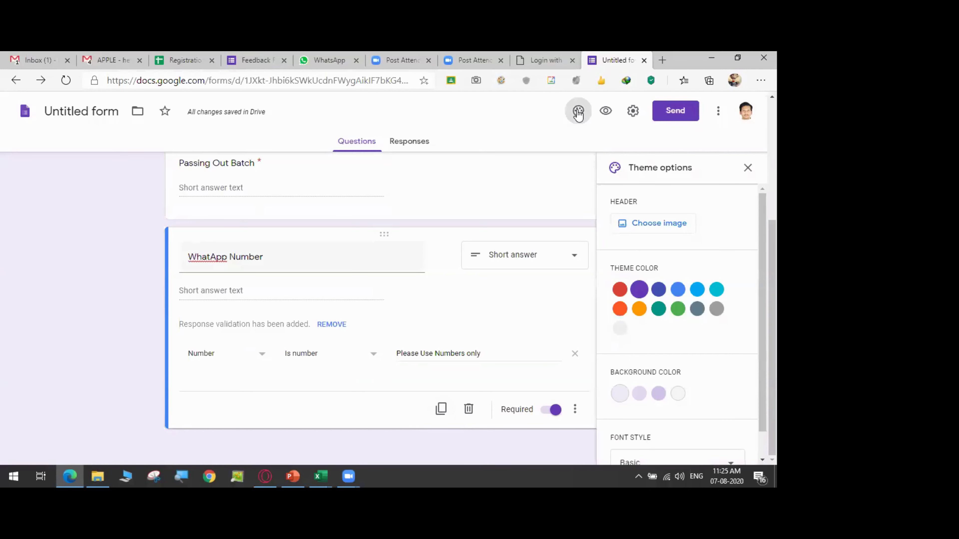
{"action": "left_click", "coordinate": [747, 168]}
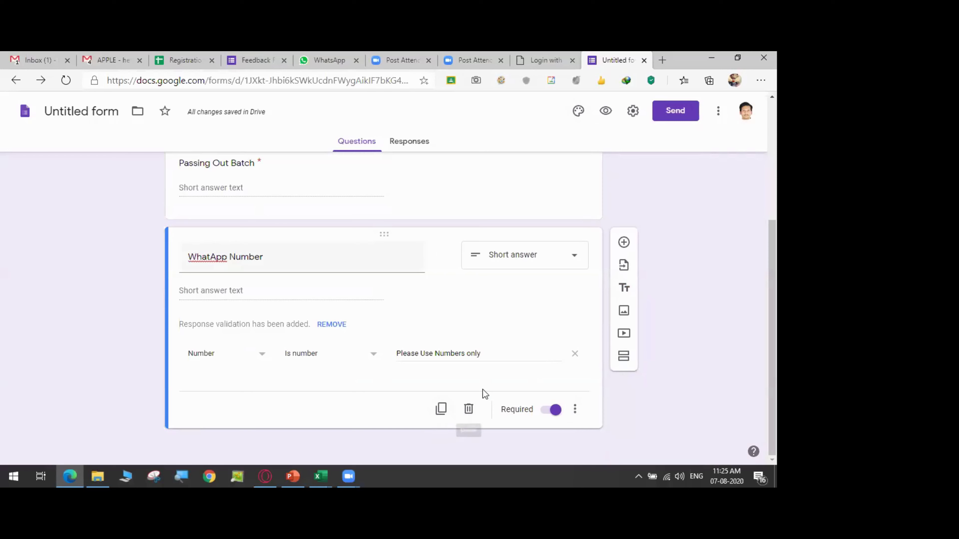
{"action": "left_click", "coordinate": [624, 243]}
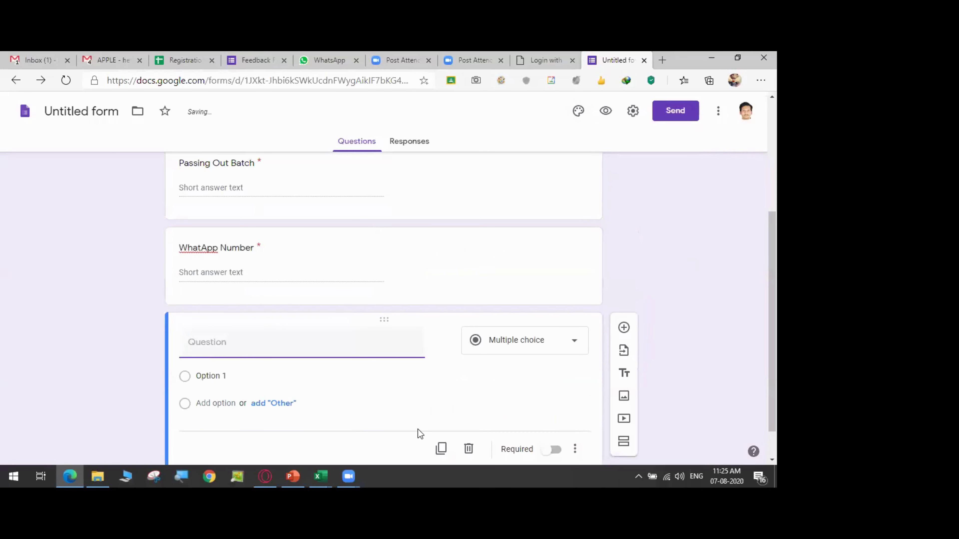
{"action": "left_click", "coordinate": [506, 352]}
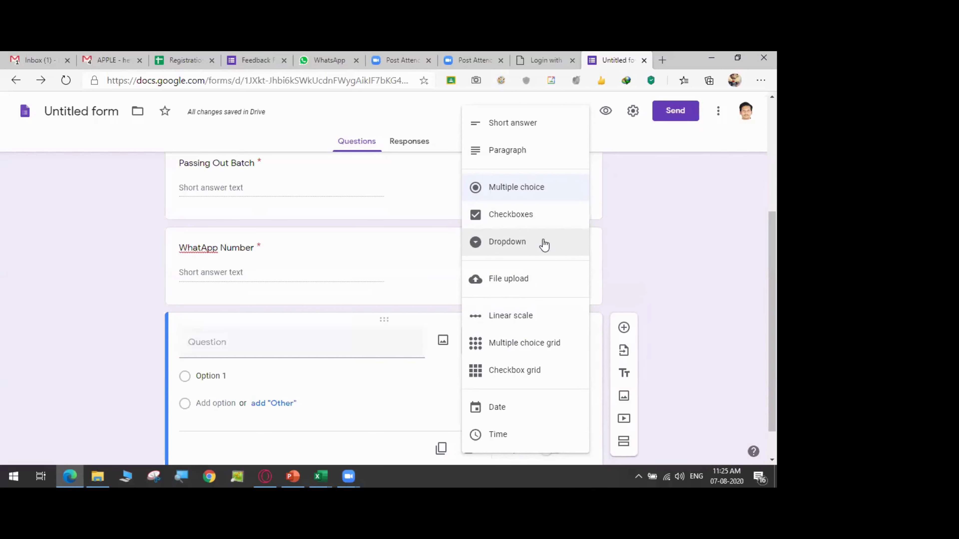
{"action": "left_click", "coordinate": [544, 245]}
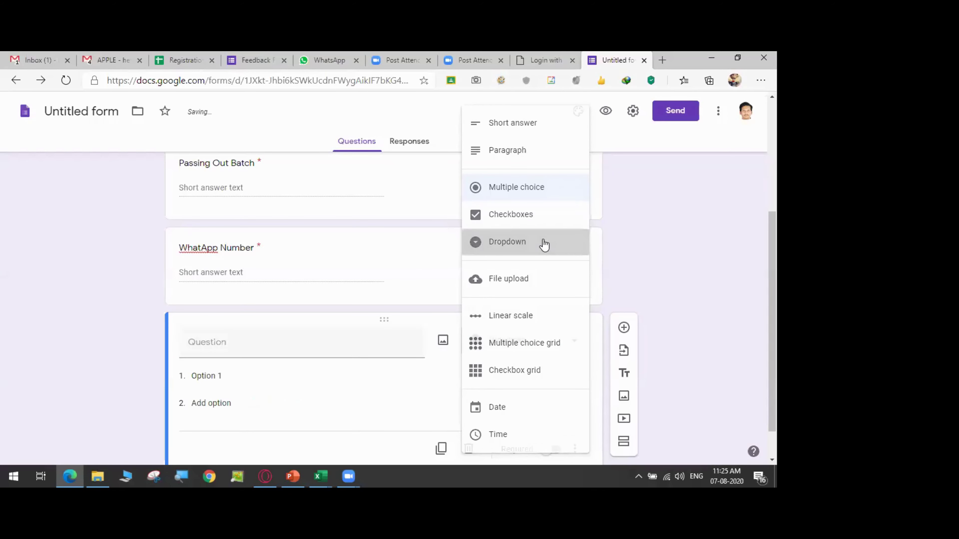
- Title the dropdown 'Activities' and set its first option to 'Lemon in the spoon'
{"action": "left_click", "coordinate": [248, 342]}
{"action": "type", "text": "Act"}
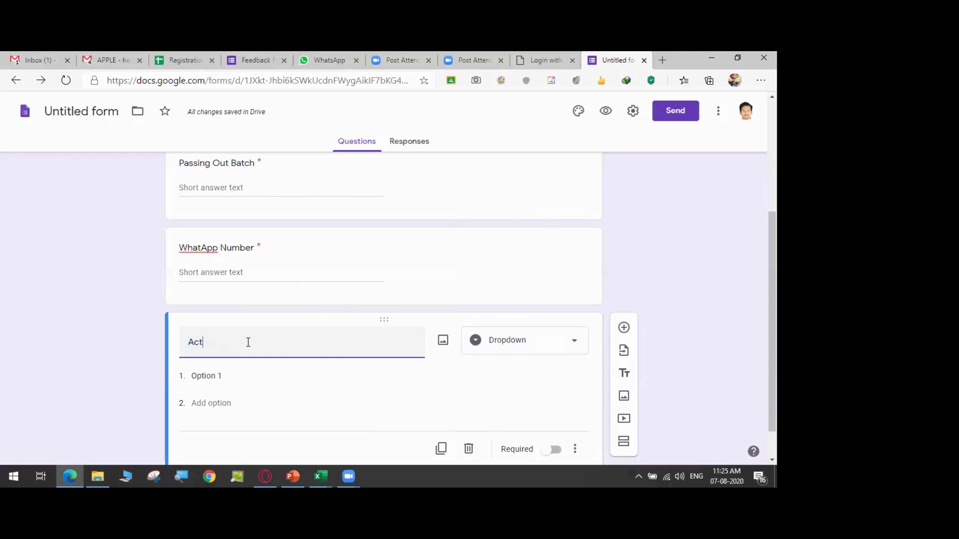
{"action": "type", "text": "ivito"}
{"action": "key", "text": "BackSpace"}
{"action": "type", "text": "e"}
{"action": "key", "text": "BackSpace"}
{"action": "type", "text": "ies"}
{"action": "left_click", "coordinate": [212, 376]}
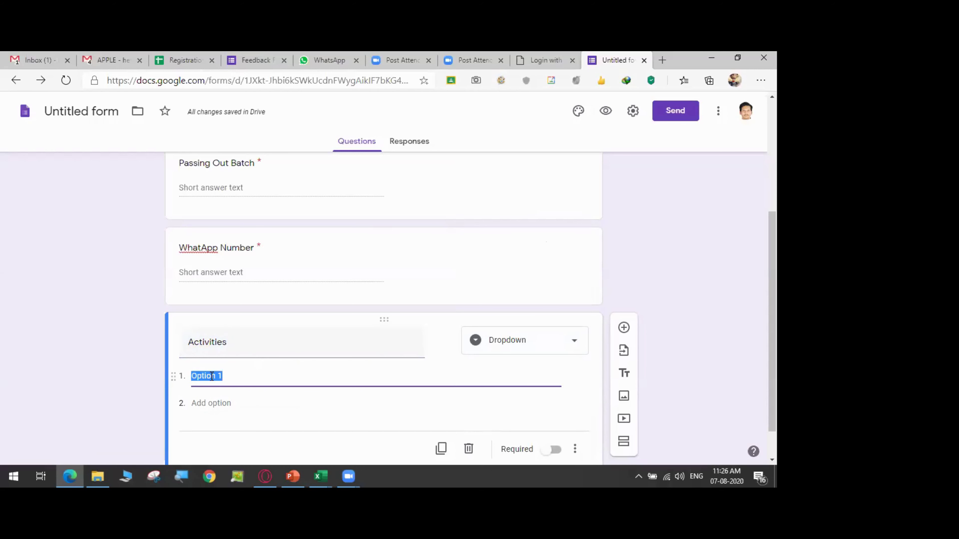
{"action": "type", "text": "Lemon in the spp"}
{"action": "key", "text": "BackSpace"}
{"action": "type", "text": "o"}
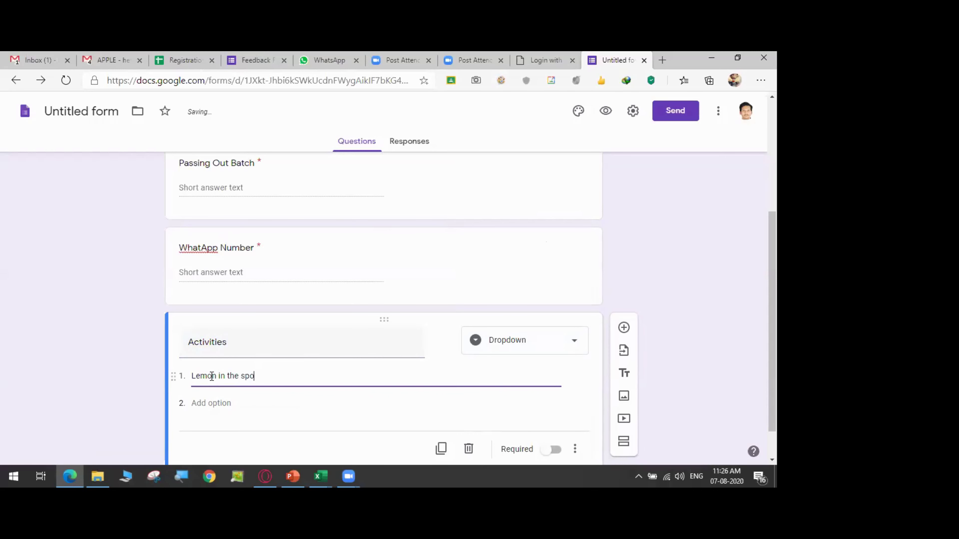
{"action": "type", "text": "on"}
- Add options Rugby, Group Cricket match and Lunch meet, and make the question required
{"action": "left_click", "coordinate": [219, 396]}
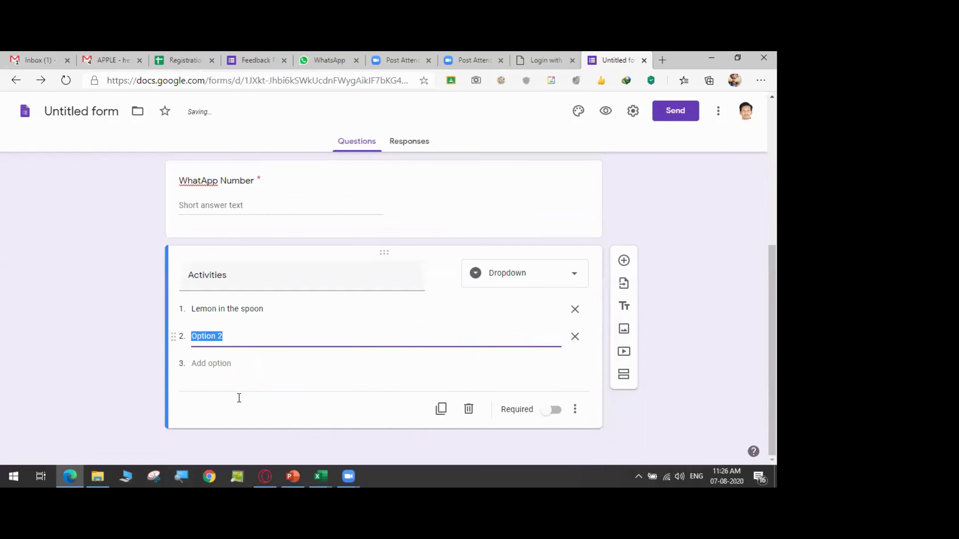
{"action": "type", "text": "Rugby"}
{"action": "left_click", "coordinate": [226, 363]}
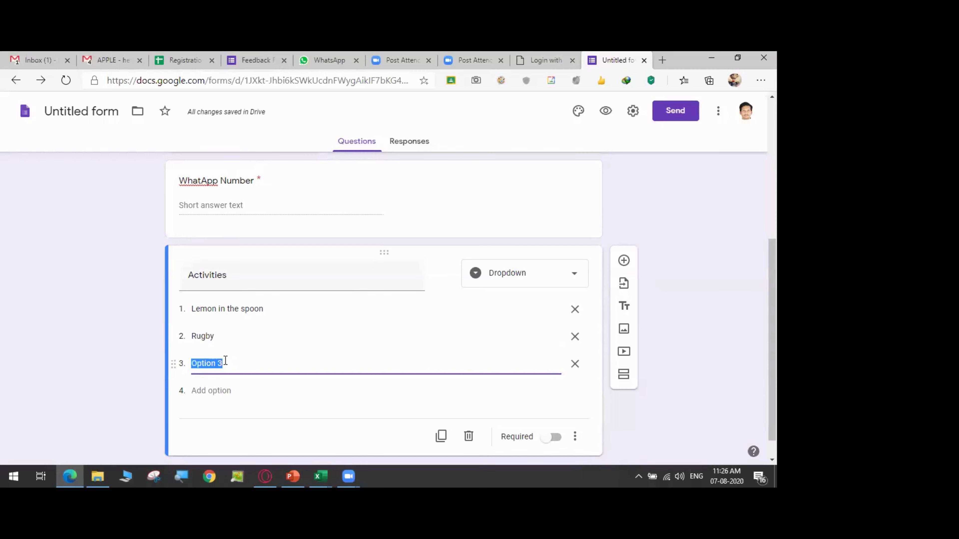
{"action": "type", "text": "Group C"}
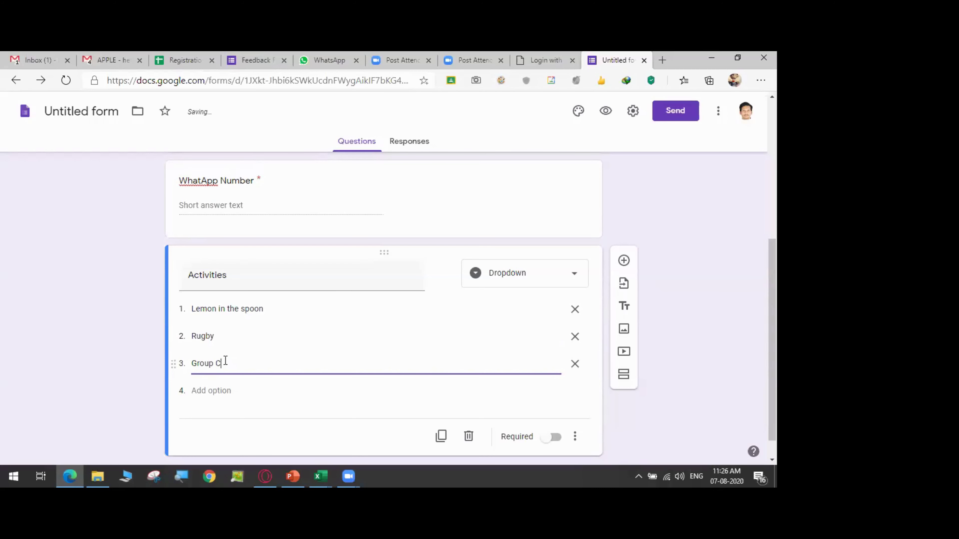
{"action": "type", "text": "ricket match"}
{"action": "left_click", "coordinate": [229, 391]}
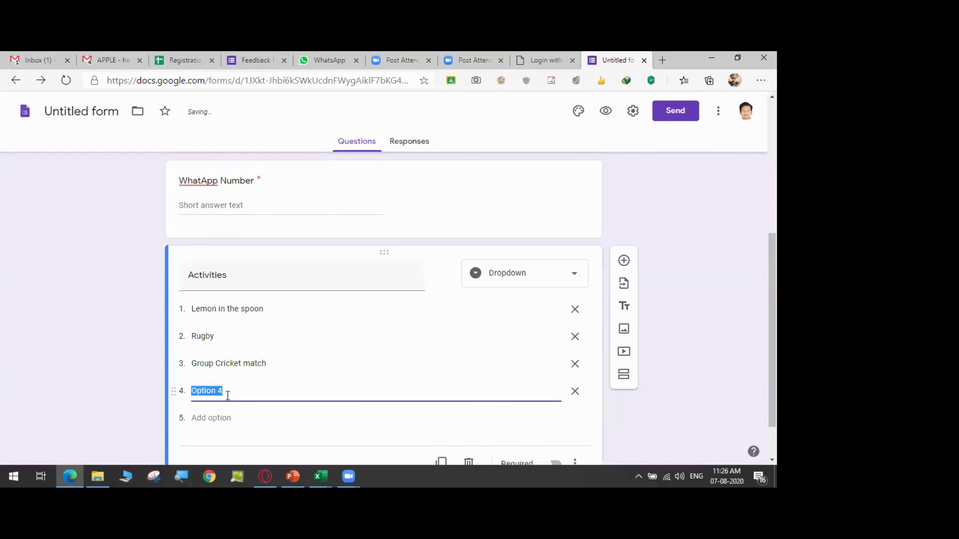
{"action": "type", "text": "Lunch "}
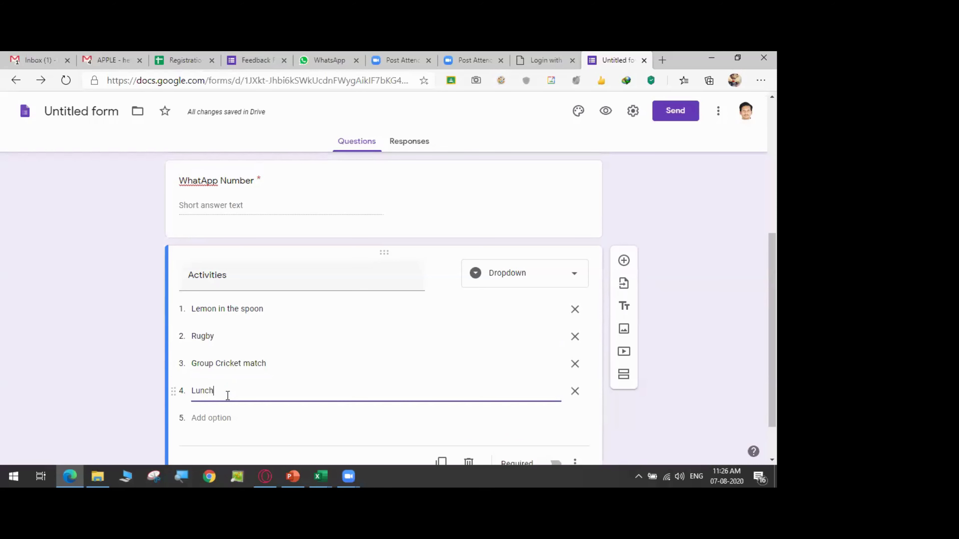
{"action": "type", "text": "meet"}
{"action": "left_click", "coordinate": [696, 385]}
{"action": "scroll", "coordinate": [687, 386], "scroll_direction": "down", "scroll_amount": 1}
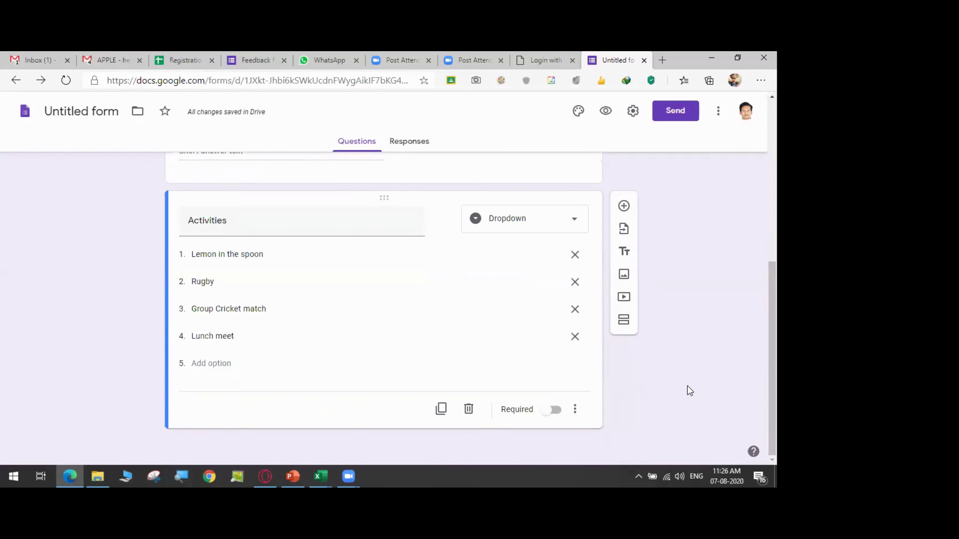
{"action": "left_click", "coordinate": [554, 413]}
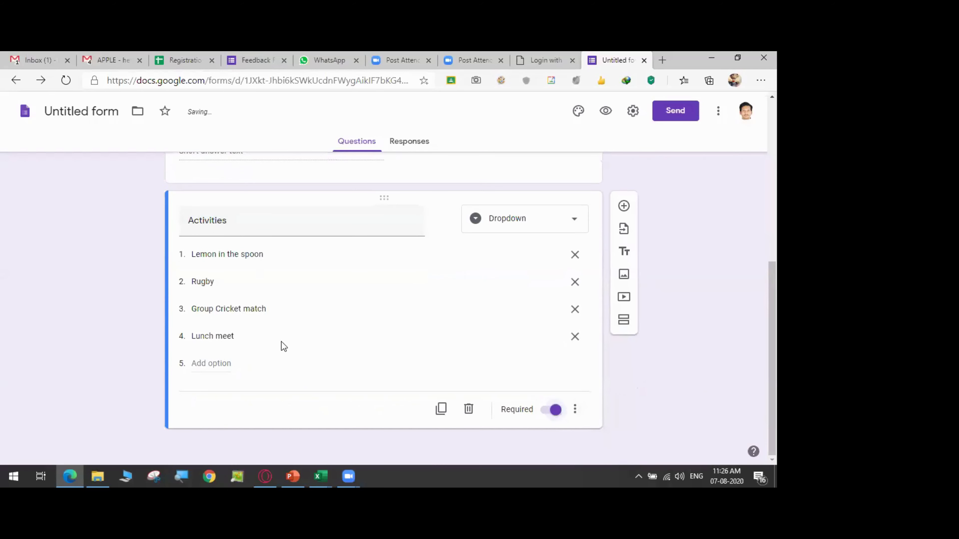
{"action": "scroll", "coordinate": [661, 260], "scroll_direction": "up", "scroll_amount": 2}
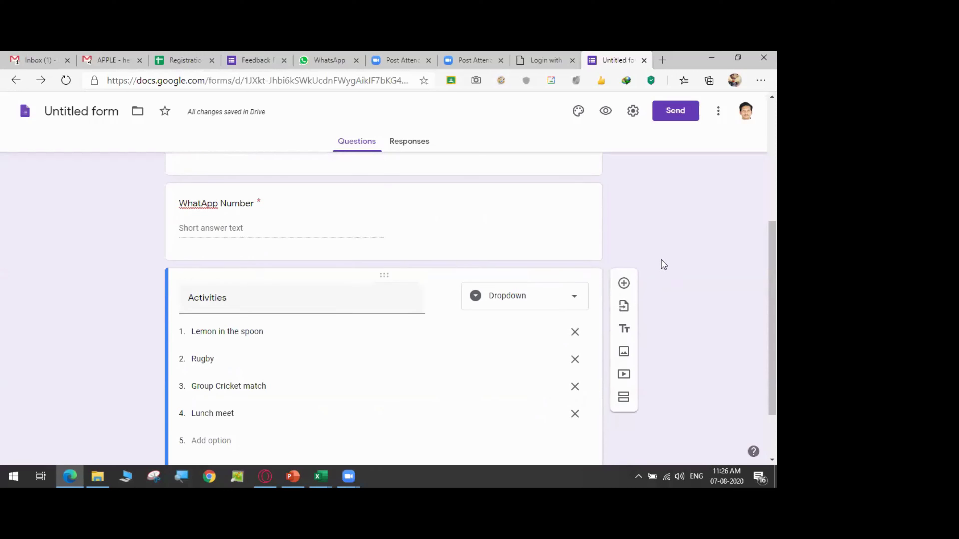
- Check the form settings, then open the add-ons store from the More menu
{"action": "left_click", "coordinate": [632, 113]}
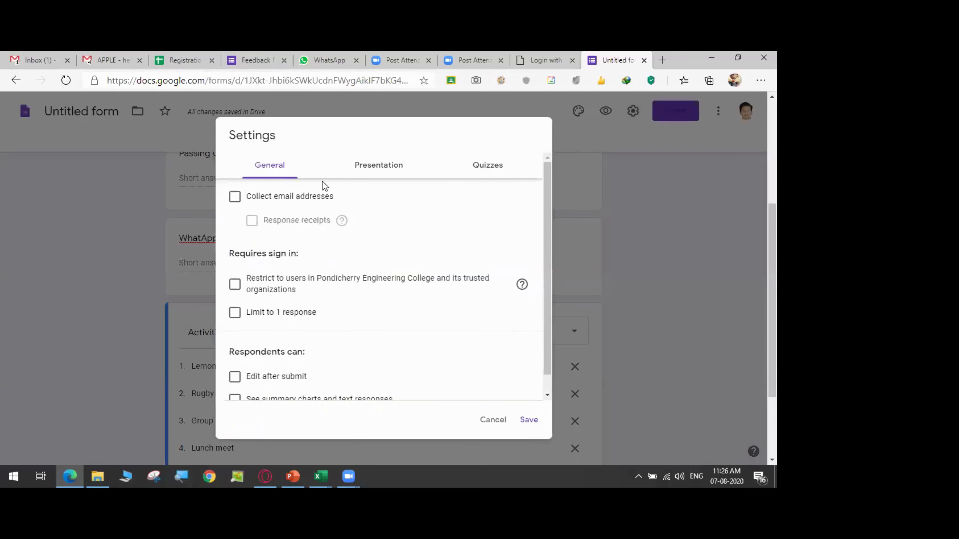
{"action": "left_click", "coordinate": [528, 420]}
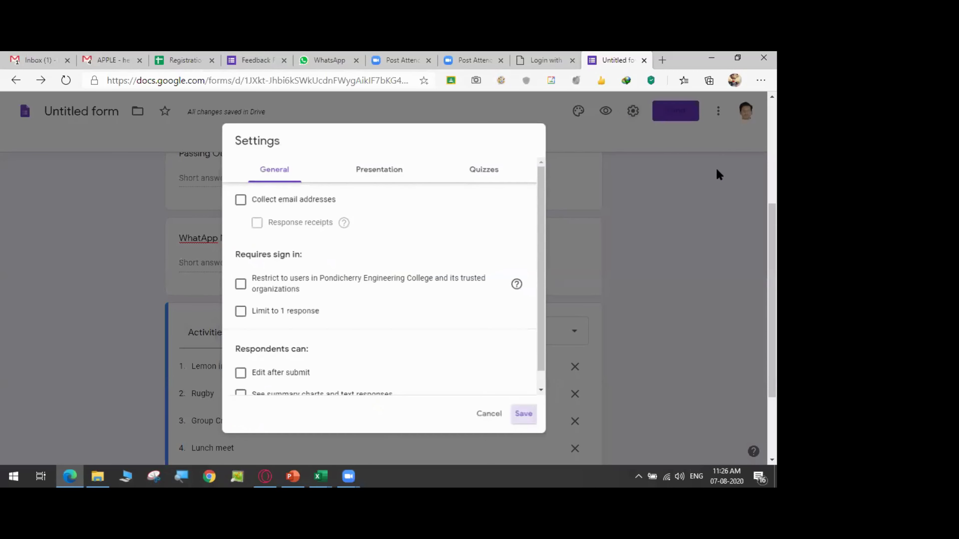
{"action": "left_click", "coordinate": [718, 110]}
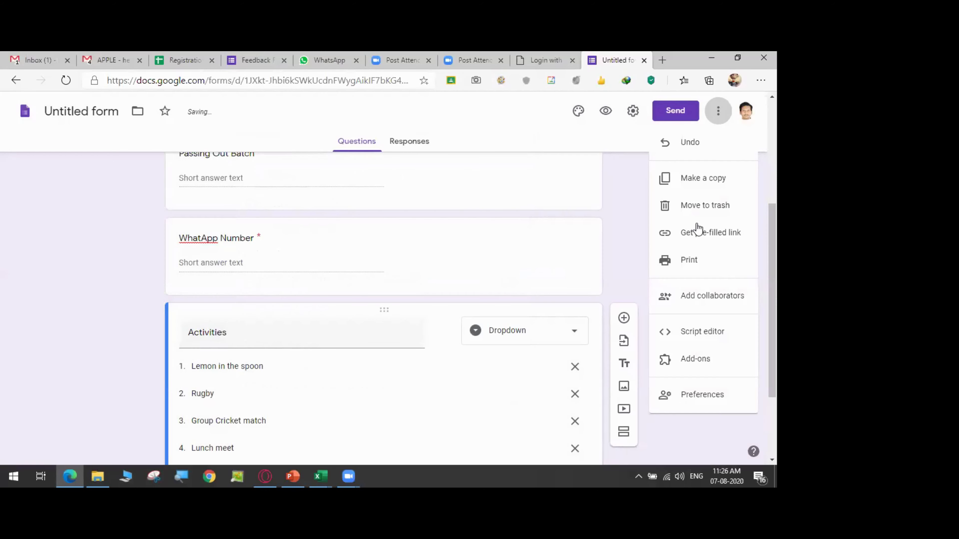
{"action": "left_click", "coordinate": [693, 362]}
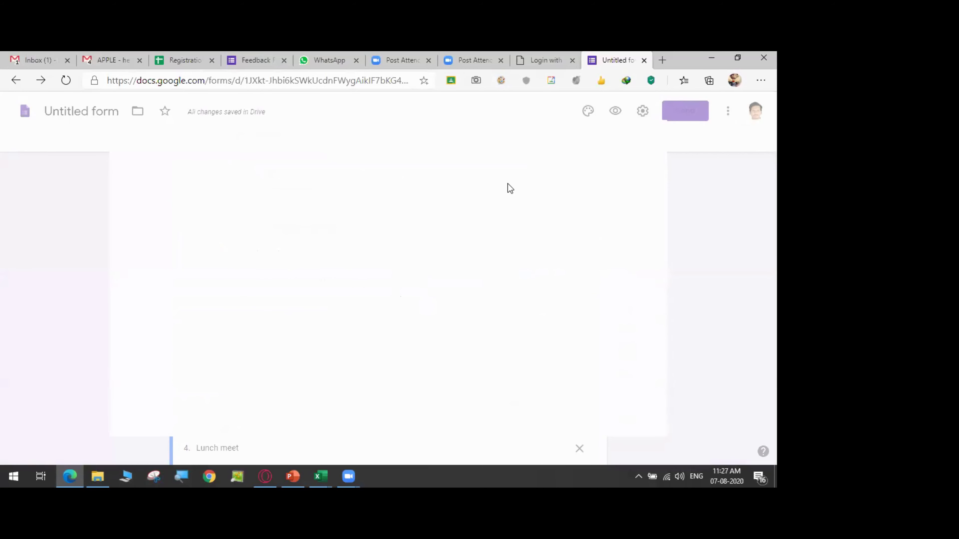
- Search the Marketplace for 'choice' and open the Choice Eliminator 2 page
{"action": "left_click", "coordinate": [396, 142]}
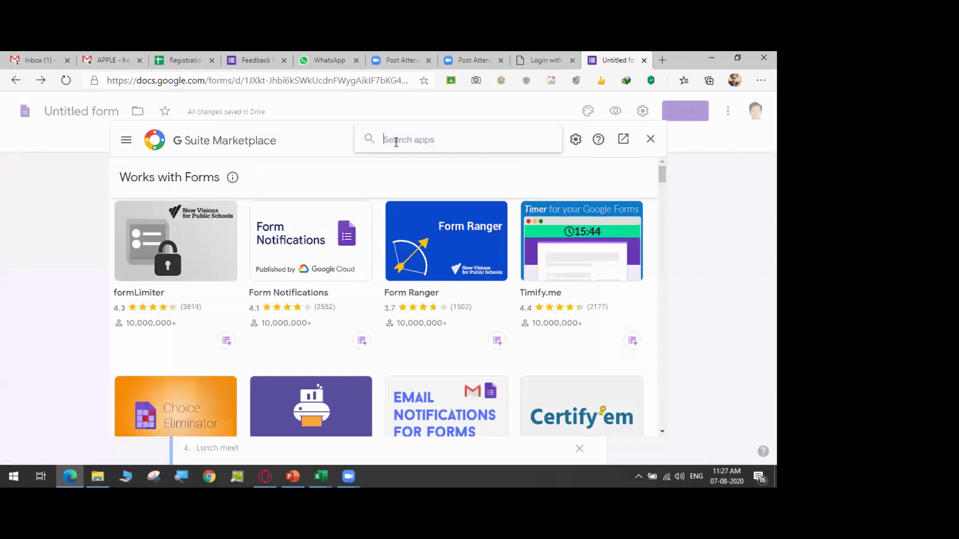
{"action": "type", "text": "cho"}
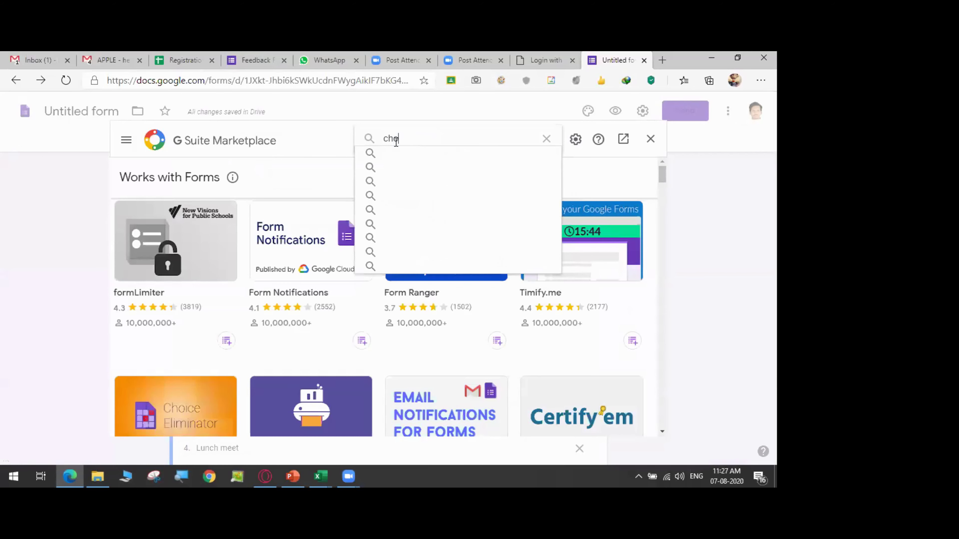
{"action": "type", "text": "ice"}
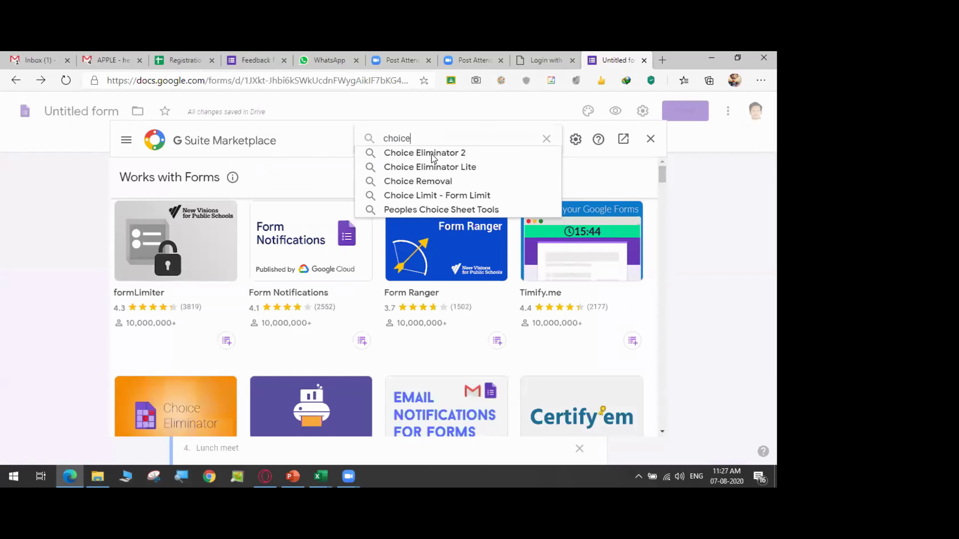
{"action": "left_click", "coordinate": [439, 158]}
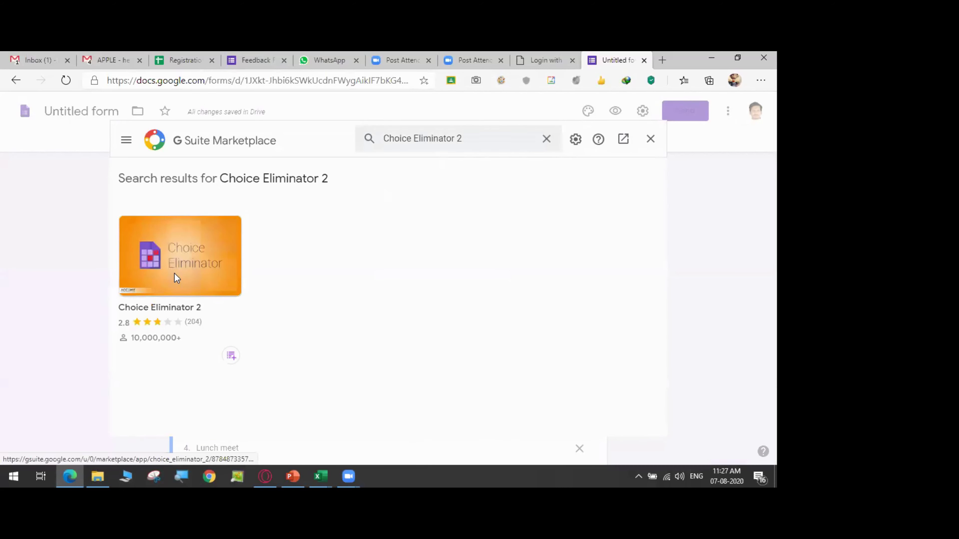
{"action": "left_click", "coordinate": [174, 273]}
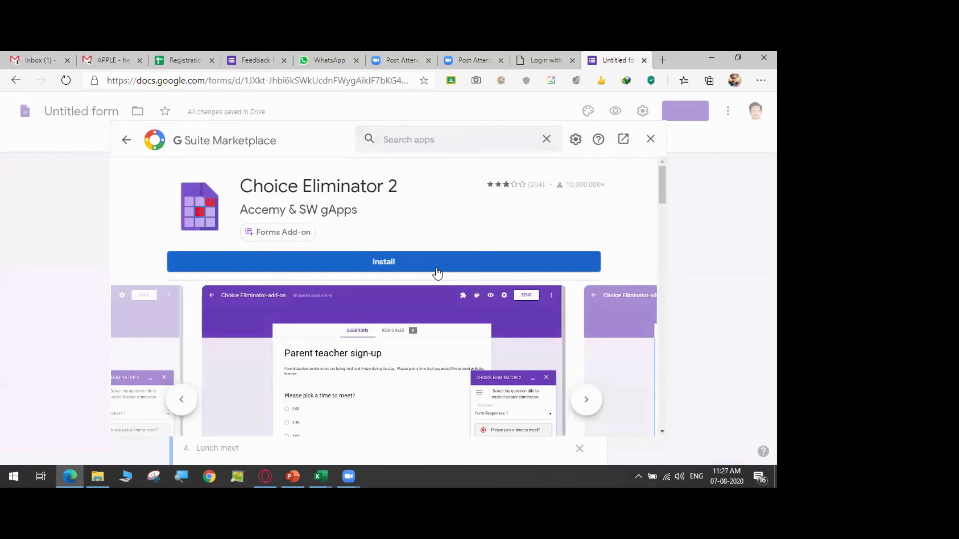
- Install Choice Eliminator 2 for the account, grant access, and close the Marketplace
{"action": "left_click", "coordinate": [434, 264]}
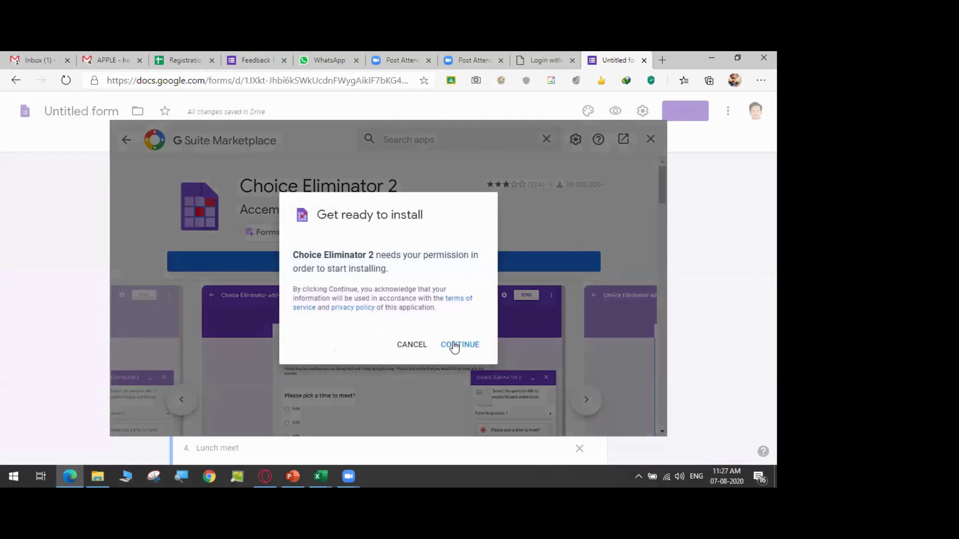
{"action": "left_click", "coordinate": [453, 344]}
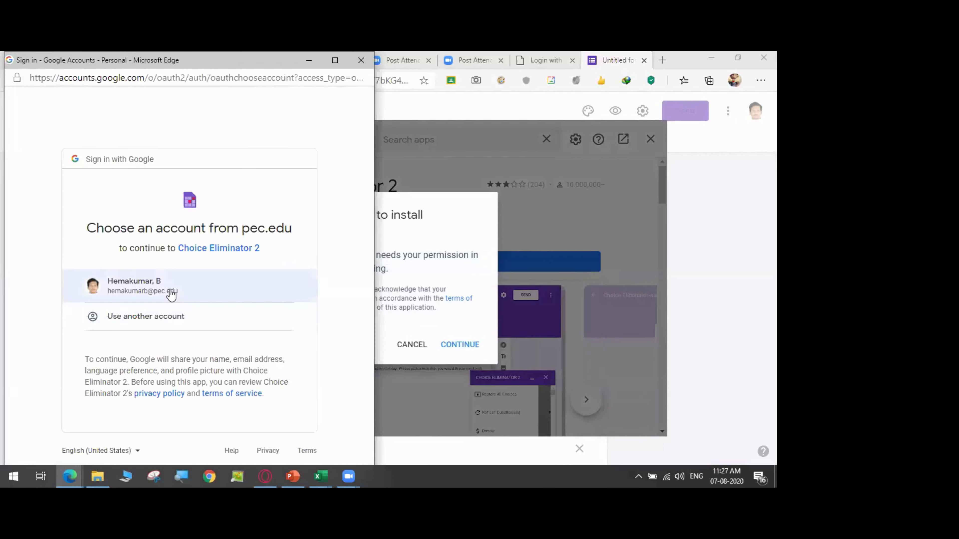
{"action": "left_click", "coordinate": [171, 295]}
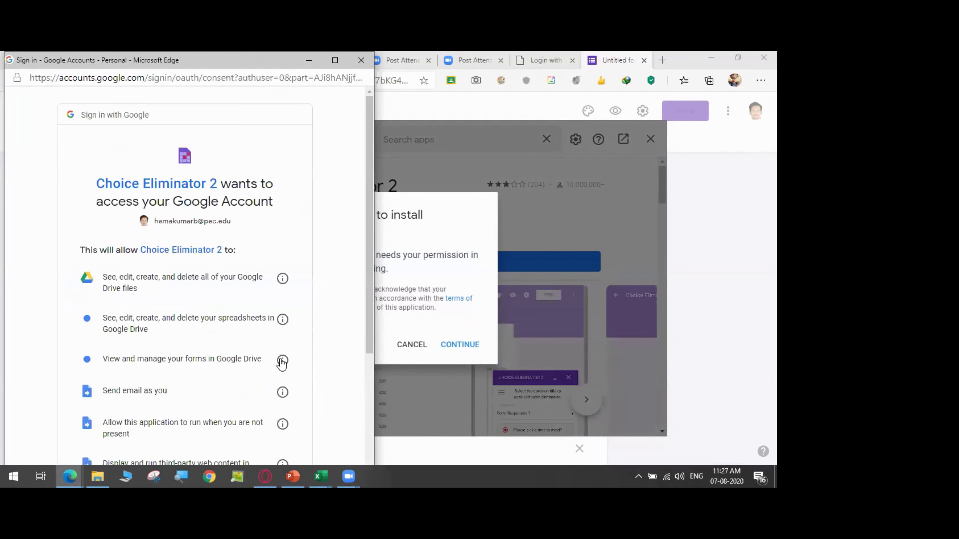
{"action": "scroll", "coordinate": [280, 364], "scroll_direction": "down", "scroll_amount": 5}
{"action": "left_click", "coordinate": [265, 412]}
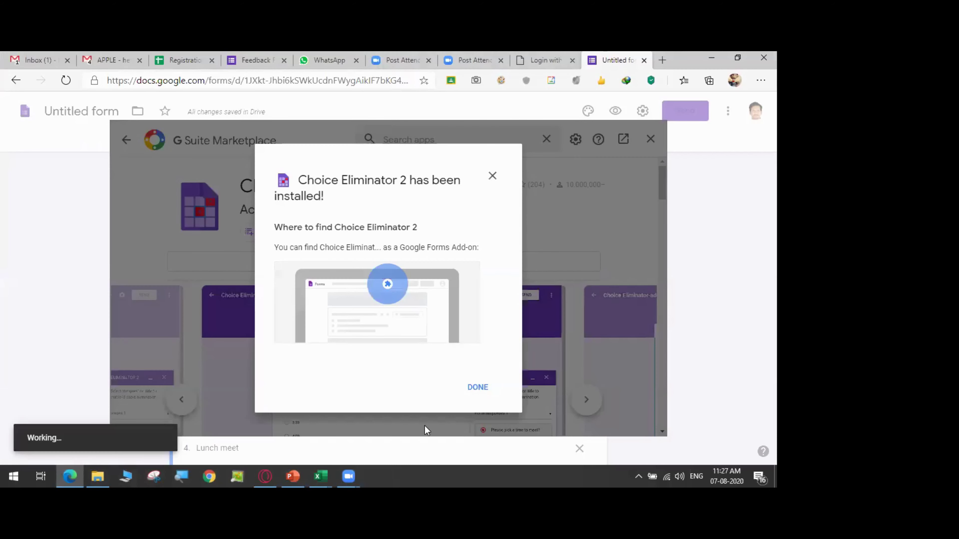
{"action": "left_click", "coordinate": [470, 391]}
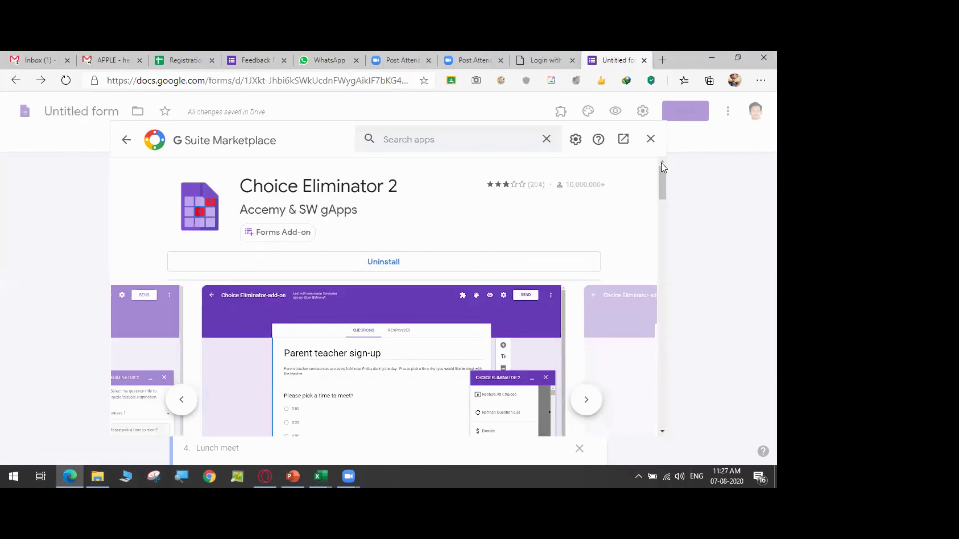
{"action": "left_click", "coordinate": [650, 138]}
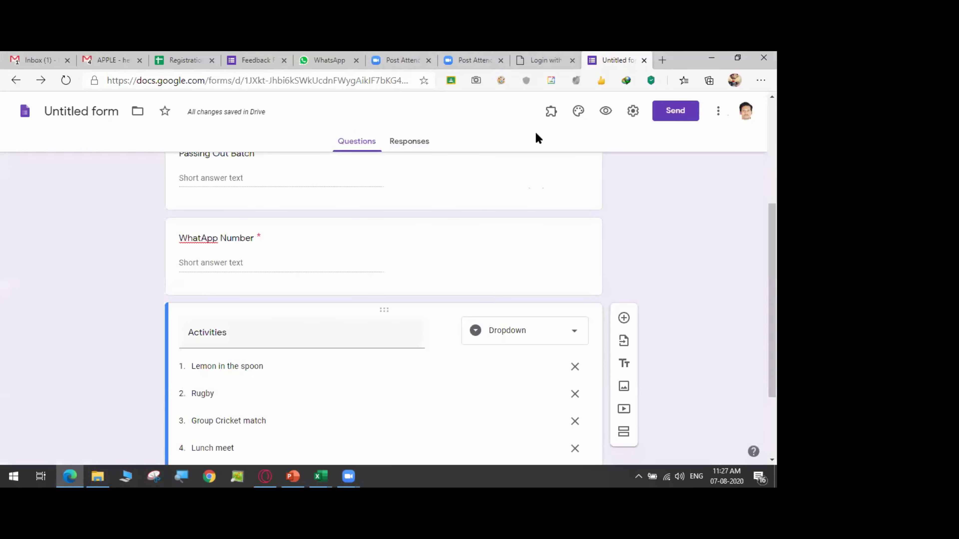
- Launch Choice Eliminator 2's Configure sidebar from Add-ons and dismiss the Take Note dialog
{"action": "left_click", "coordinate": [550, 115]}
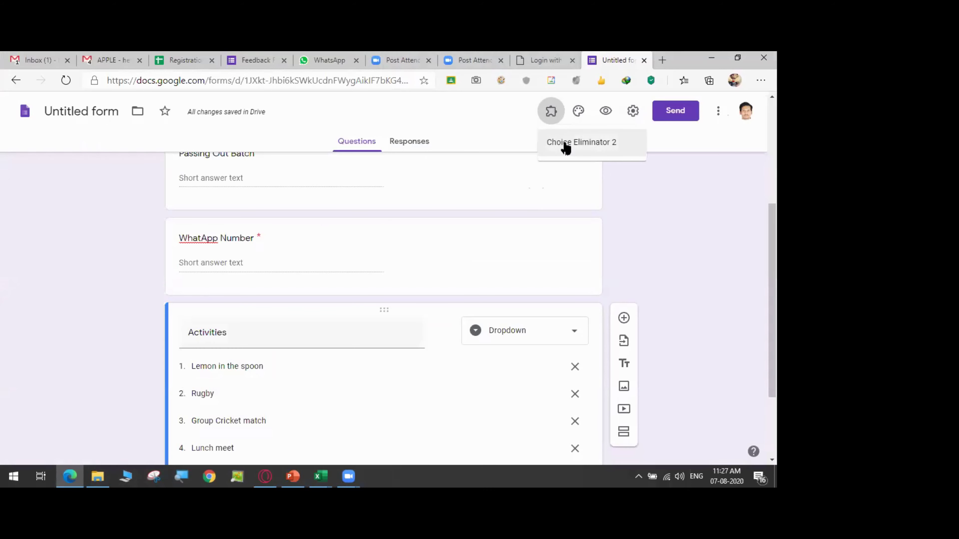
{"action": "left_click", "coordinate": [565, 144]}
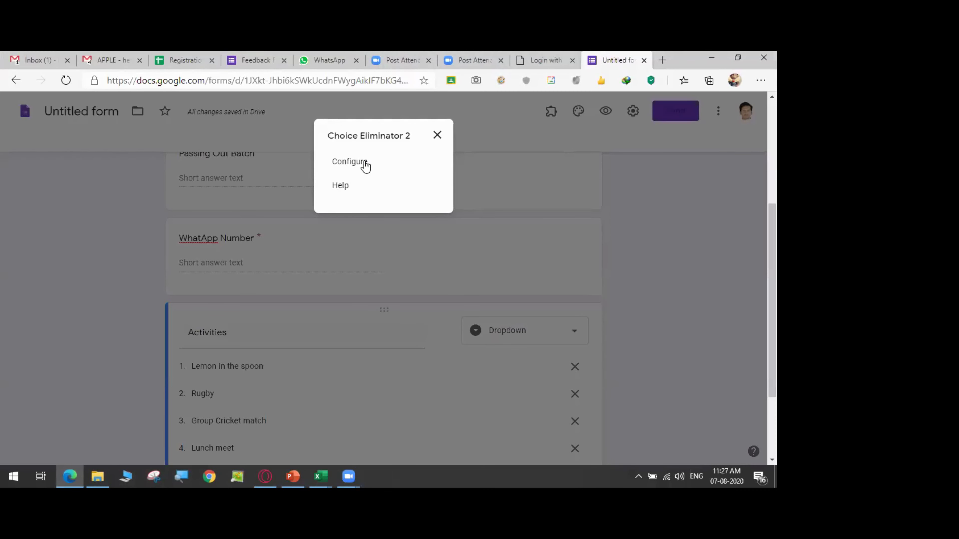
{"action": "left_click", "coordinate": [350, 162]}
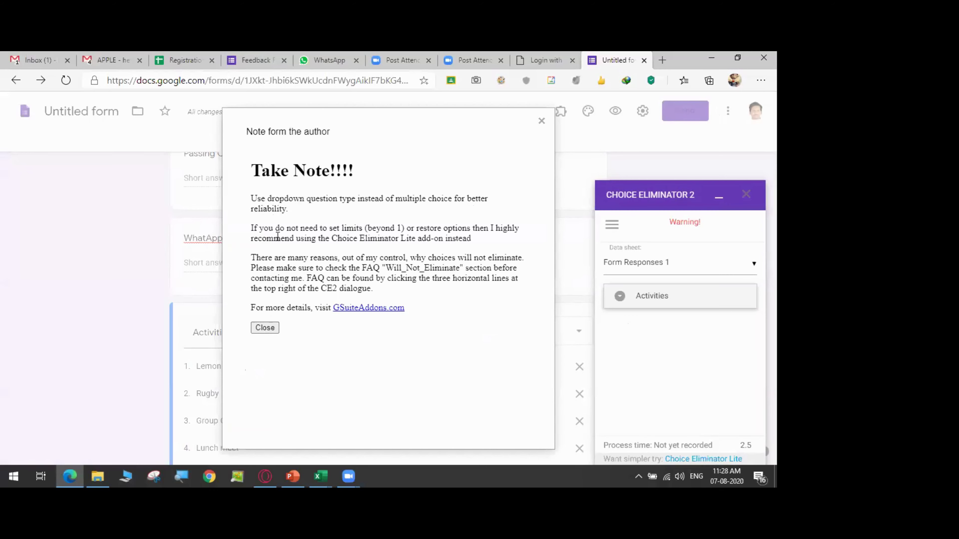
{"action": "left_click", "coordinate": [263, 327]}
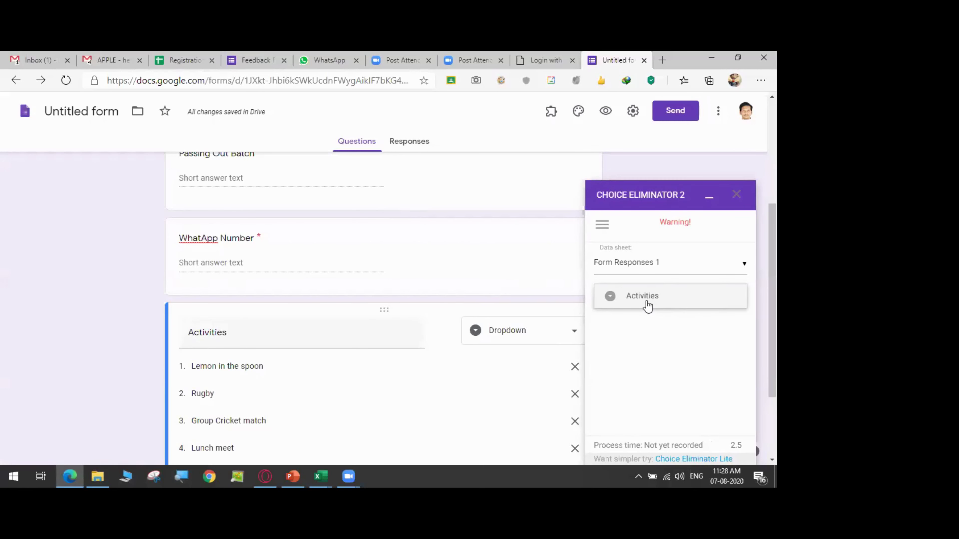
- Expand the Activities question in Choice Eliminator 2 and tick Eliminate Choices
{"action": "left_click", "coordinate": [660, 302]}
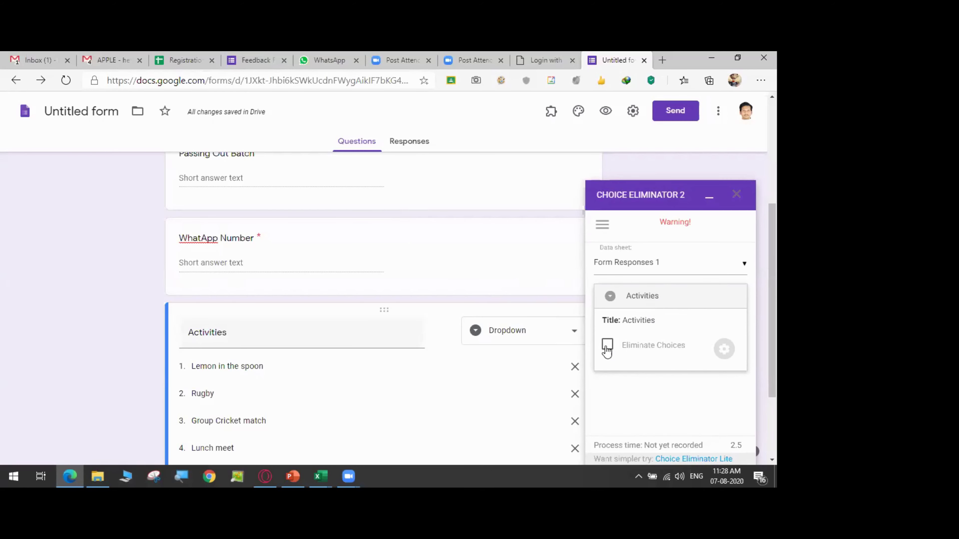
{"action": "left_click", "coordinate": [607, 345]}
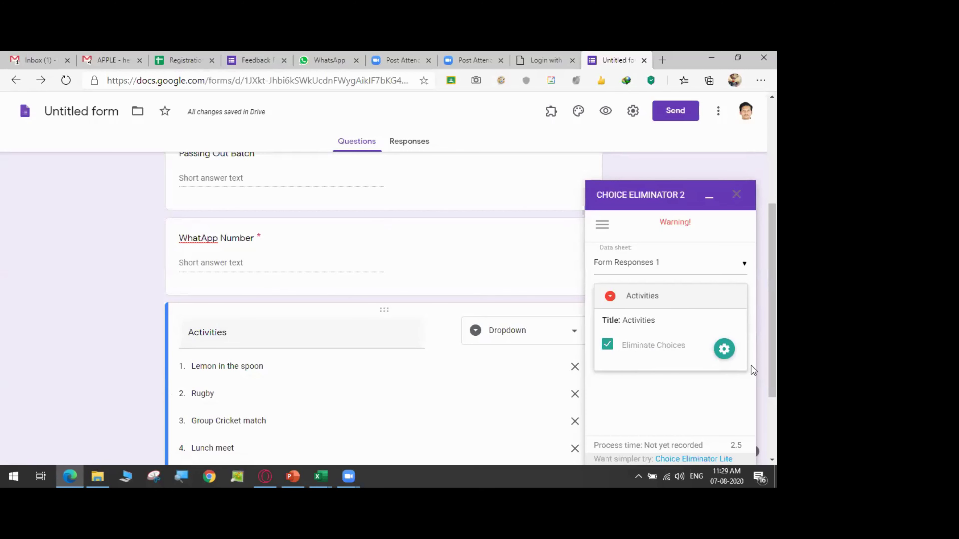
- Set choice limits: Lemon in the spoon 2, Rugby 3, Group Cricket match 6, Lunch meet 10
{"action": "left_click", "coordinate": [724, 350]}
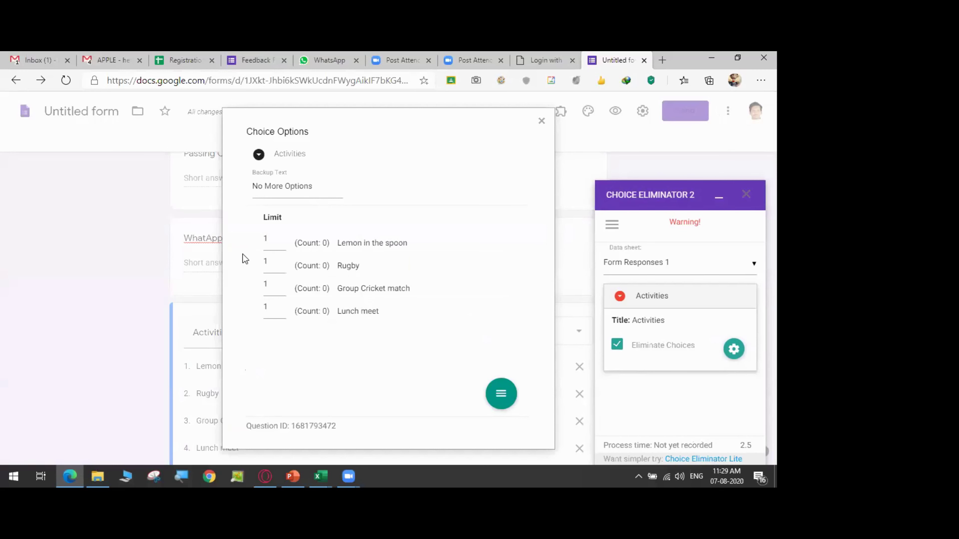
{"action": "left_click", "coordinate": [267, 244]}
{"action": "key", "text": "BackSpace"}
{"action": "type", "text": "2"}
{"action": "left_click", "coordinate": [273, 261]}
{"action": "key", "text": "BackSpace"}
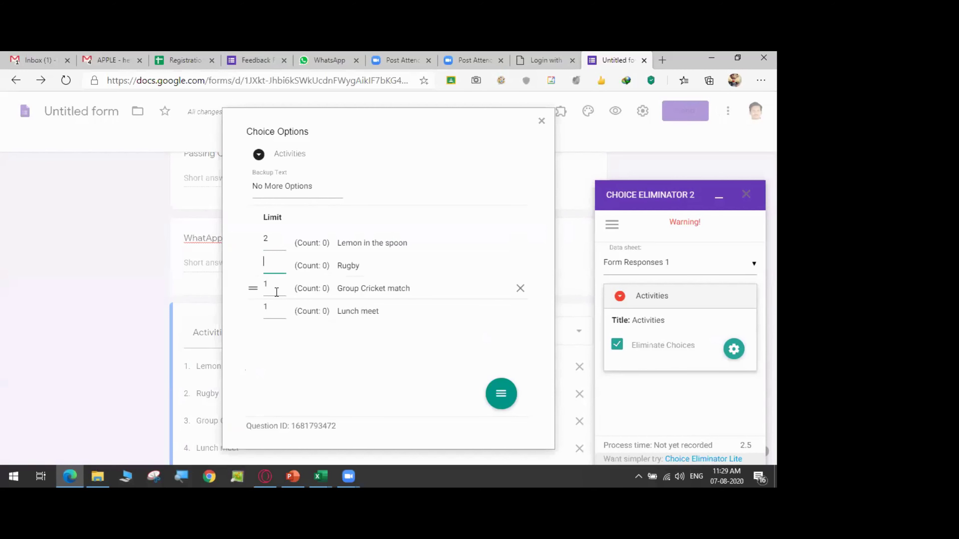
{"action": "type", "text": "3"}
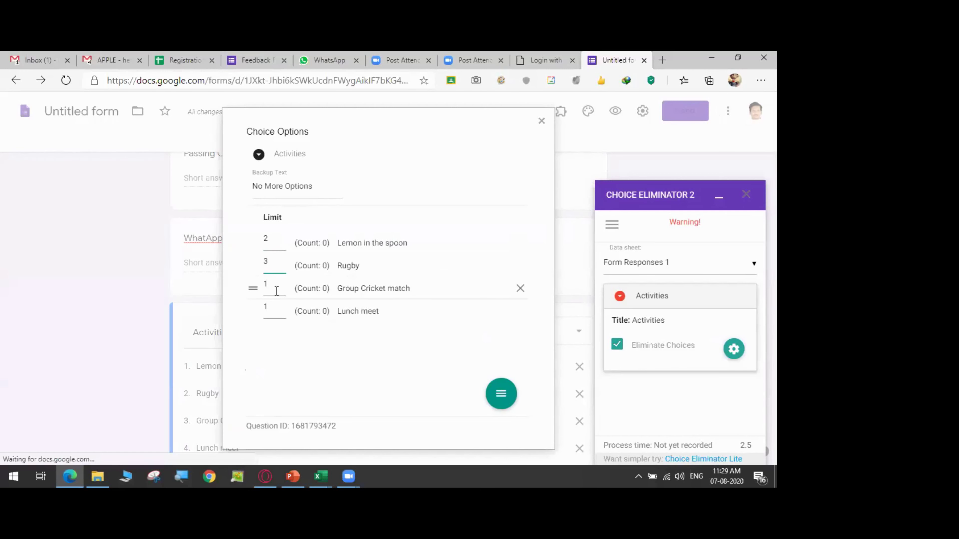
{"action": "left_click", "coordinate": [275, 289]}
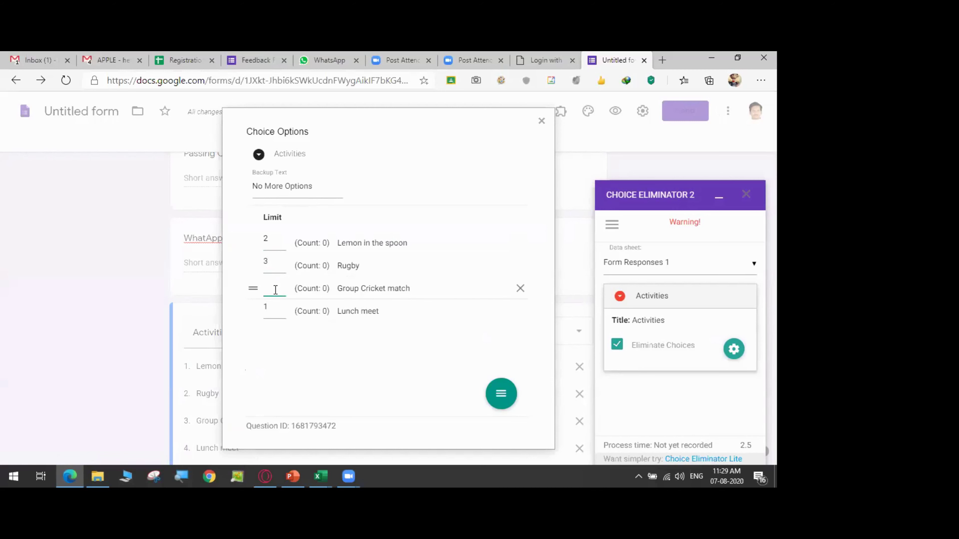
{"action": "type", "text": "6"}
{"action": "left_click", "coordinate": [275, 311]}
{"action": "key", "text": "BackSpace"}
{"action": "type", "text": "10"}
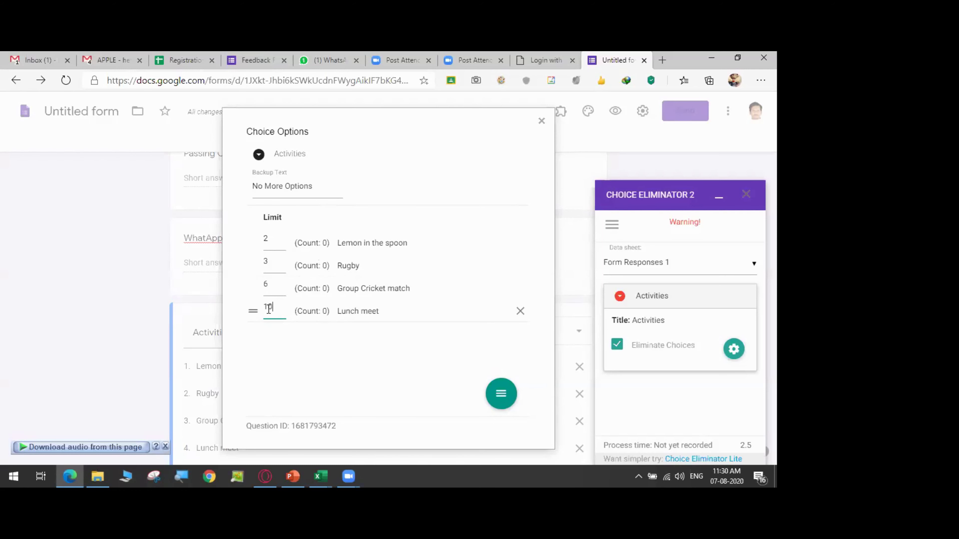
{"action": "left_click", "coordinate": [502, 399]}
- Close the choice options, reopen them to verify the limits, then minimize the sidebar
{"action": "left_click", "coordinate": [541, 121]}
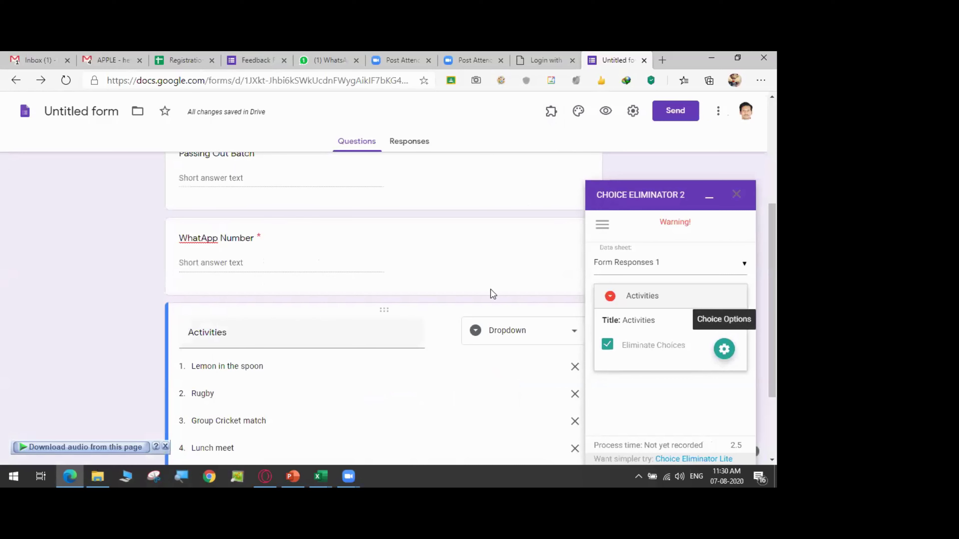
{"action": "left_click", "coordinate": [724, 349]}
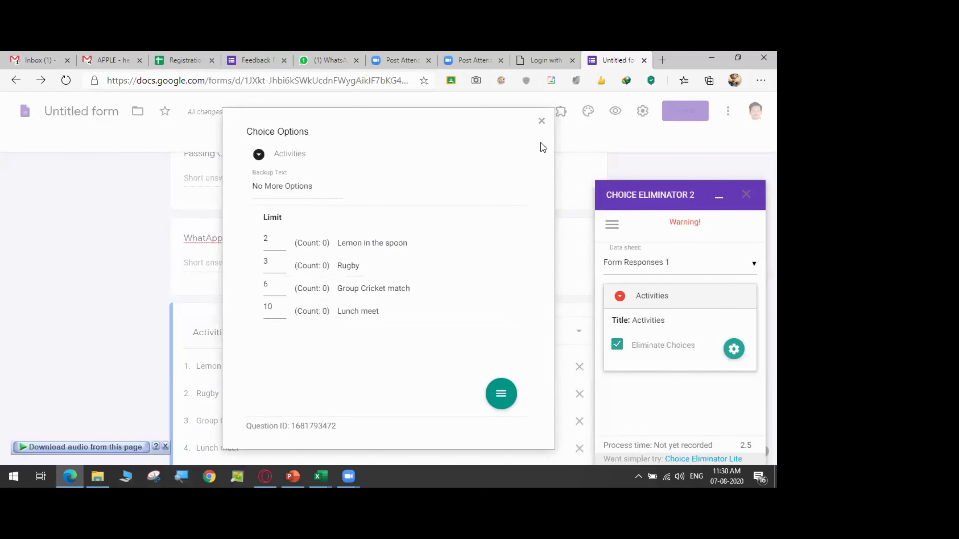
{"action": "left_click", "coordinate": [542, 121]}
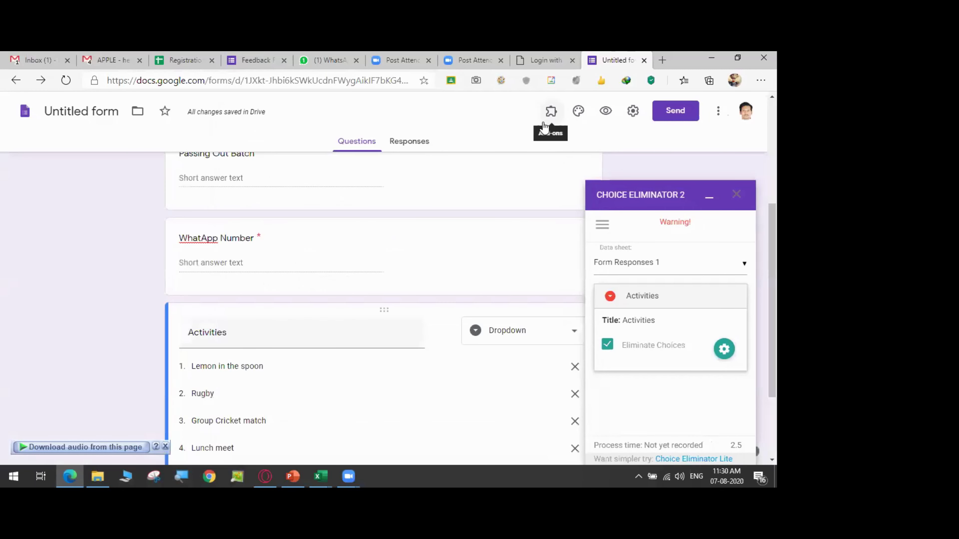
{"action": "left_click", "coordinate": [709, 200]}
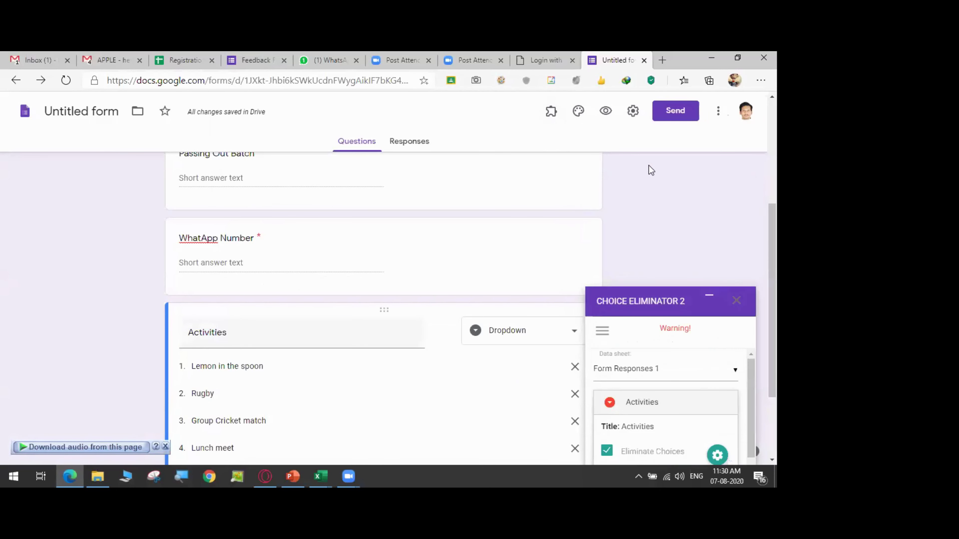
- In the form preview, enter a test name, batch 2002 and a WhatsApp number
{"action": "left_click", "coordinate": [605, 112]}
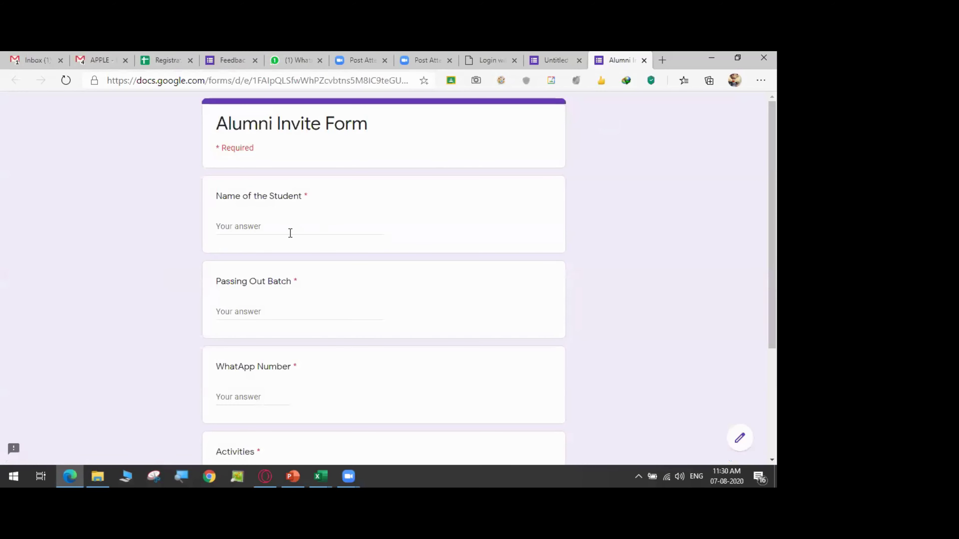
{"action": "left_click", "coordinate": [290, 233]}
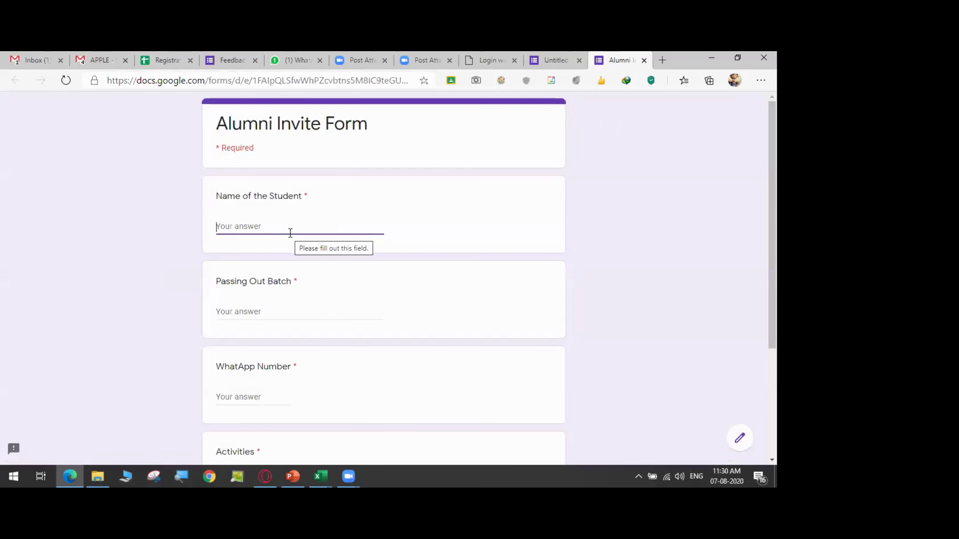
{"action": "type", "text": "KUMAR"}
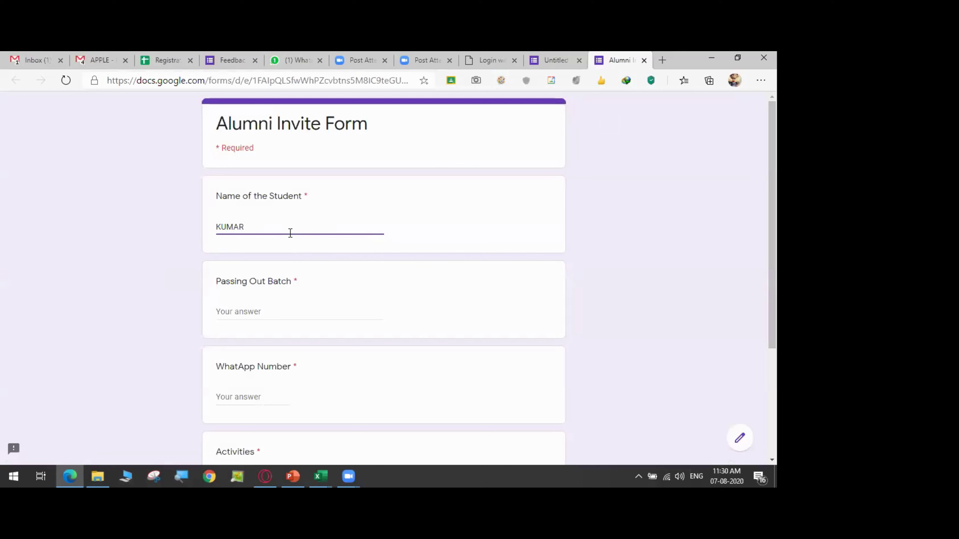
{"action": "left_click", "coordinate": [308, 314]}
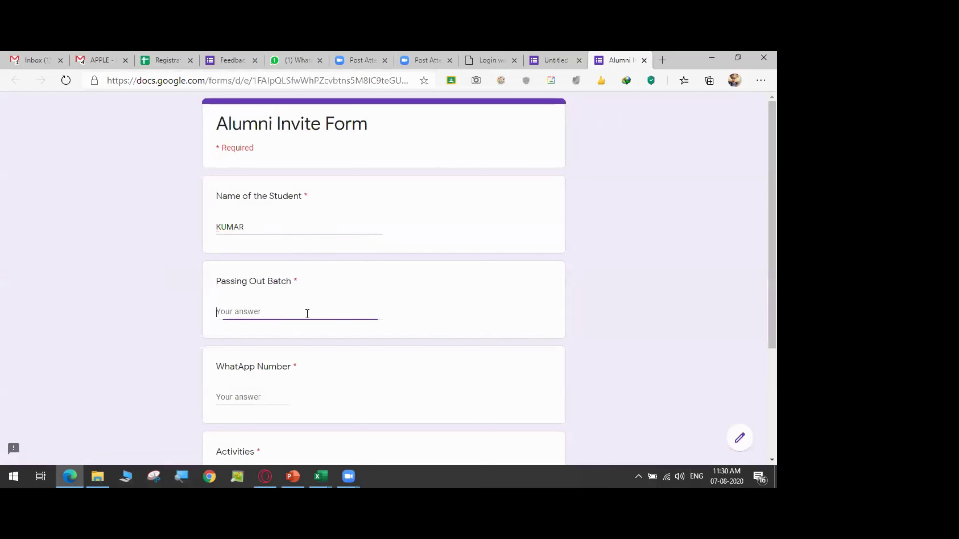
{"action": "type", "text": "2002"}
{"action": "scroll", "coordinate": [205, 266], "scroll_direction": "down", "scroll_amount": 4}
{"action": "left_click", "coordinate": [212, 248]}
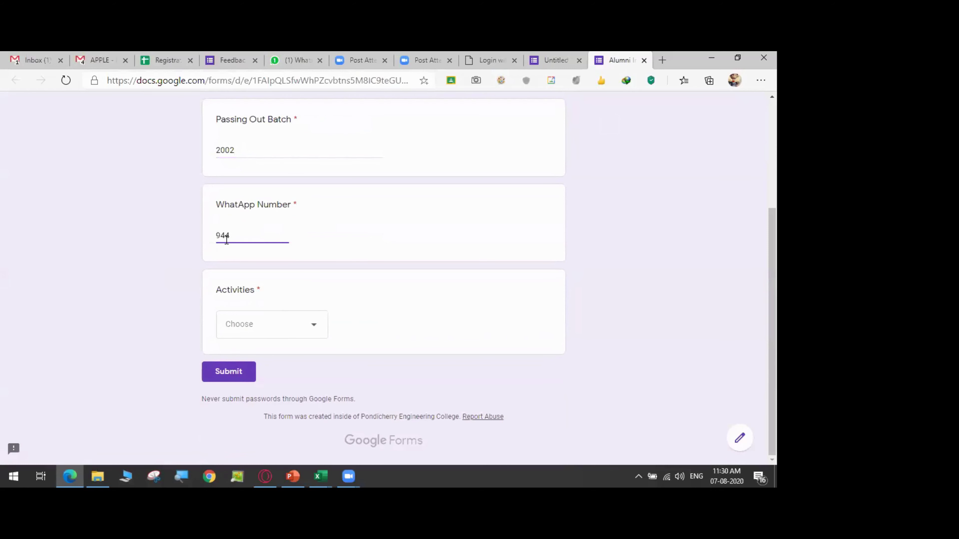
- Choose Lemon in the spoon under Activities, submit, and start another response
{"action": "left_click", "coordinate": [259, 332]}
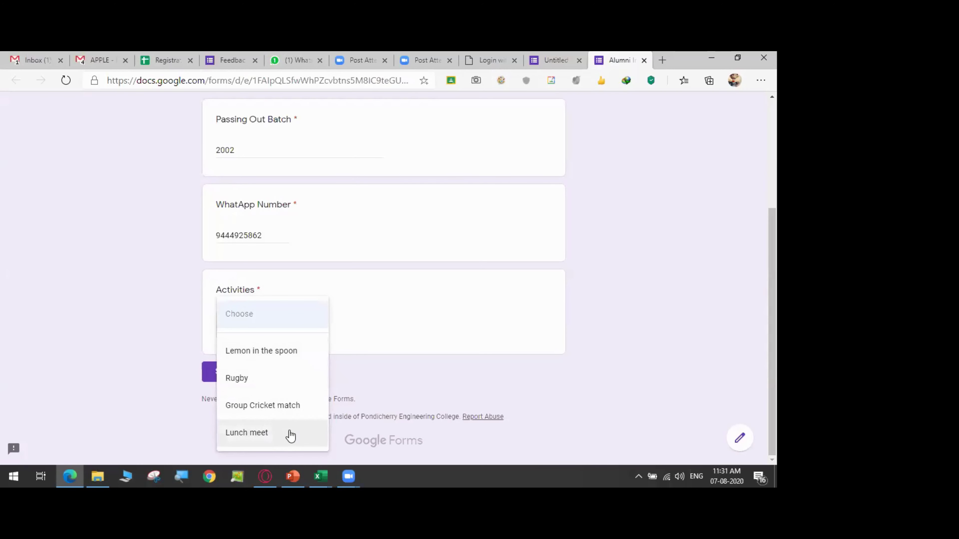
{"action": "left_click", "coordinate": [284, 354]}
{"action": "left_click", "coordinate": [229, 371]}
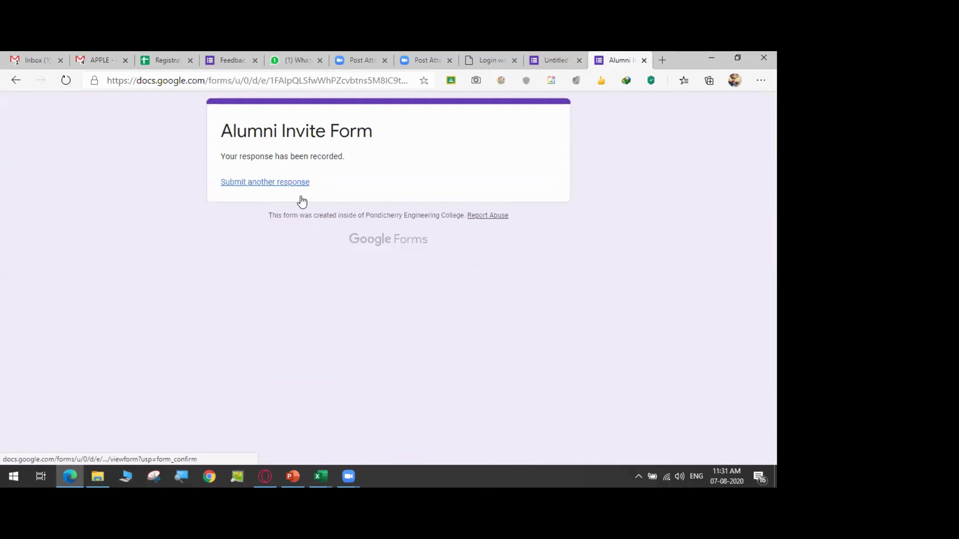
{"action": "left_click", "coordinate": [301, 197]}
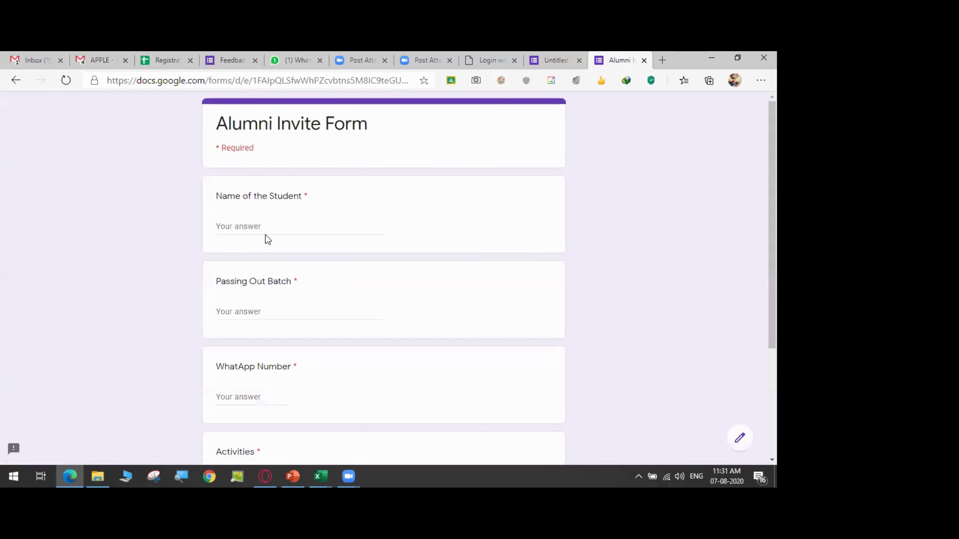
- Fill in a second test name, batch 2015 and a WhatsApp number
{"action": "left_click", "coordinate": [266, 234]}
{"action": "type", "text": "Ramanathana"}
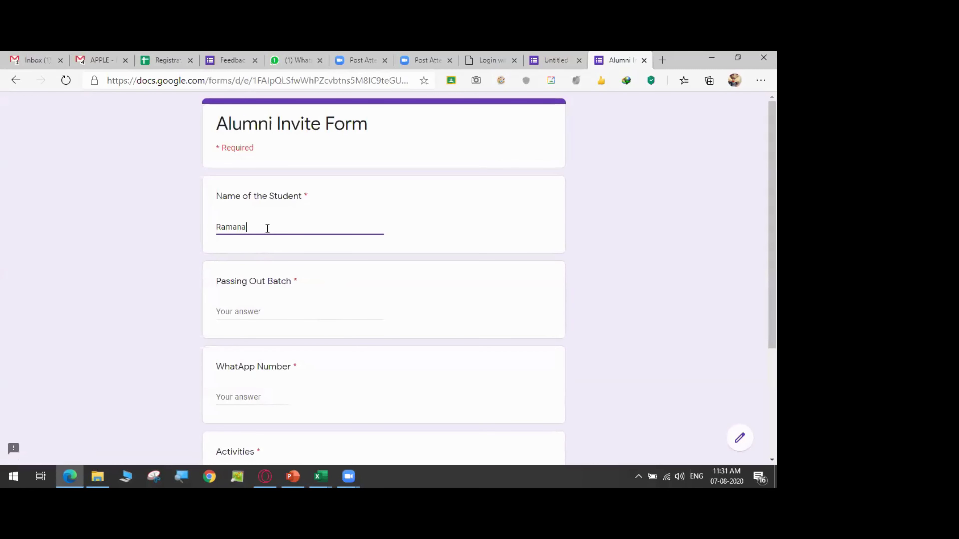
{"action": "left_click", "coordinate": [262, 313]}
{"action": "type", "text": "2015"}
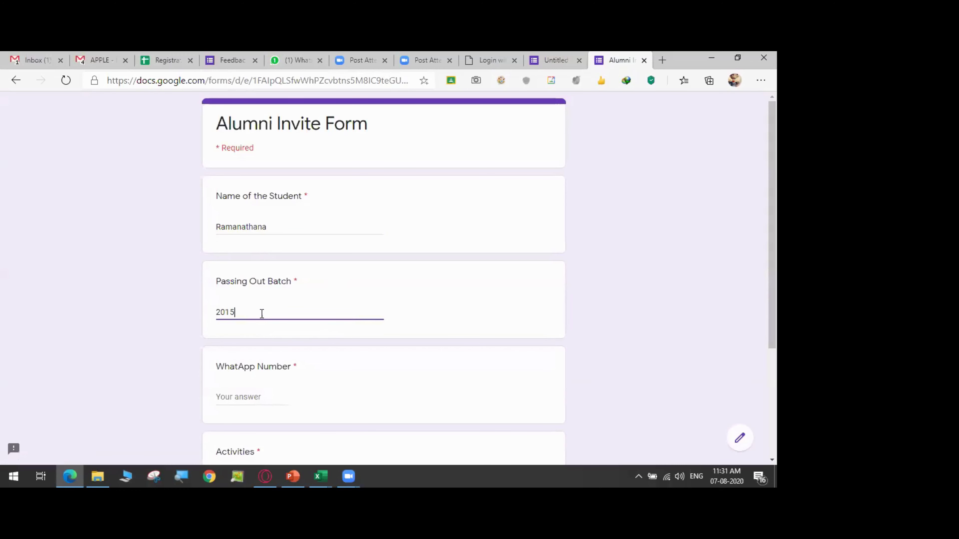
{"action": "left_click", "coordinate": [253, 387]}
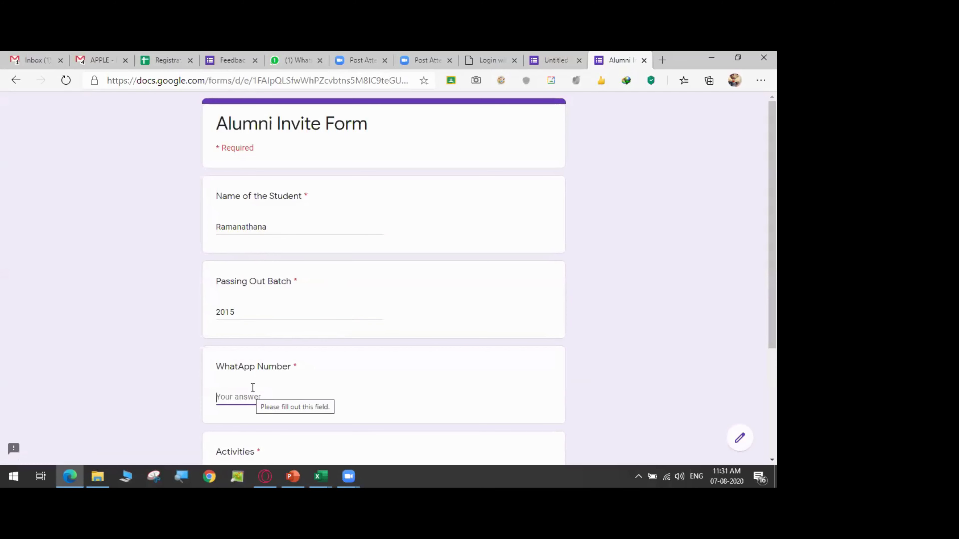
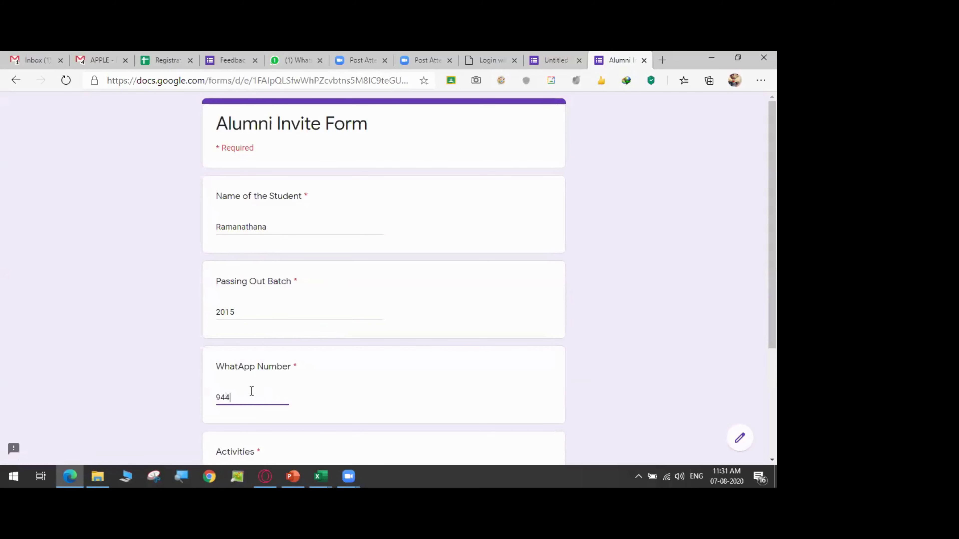
- Select Lemon in the spoon under Activities and submit the second response
{"action": "scroll", "coordinate": [252, 392], "scroll_direction": "down", "scroll_amount": 3}
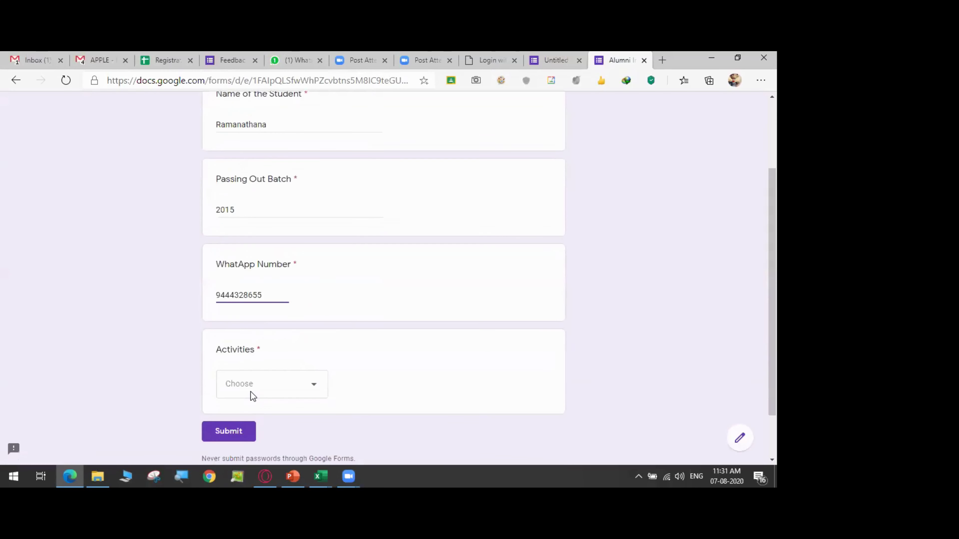
{"action": "left_click", "coordinate": [251, 381]}
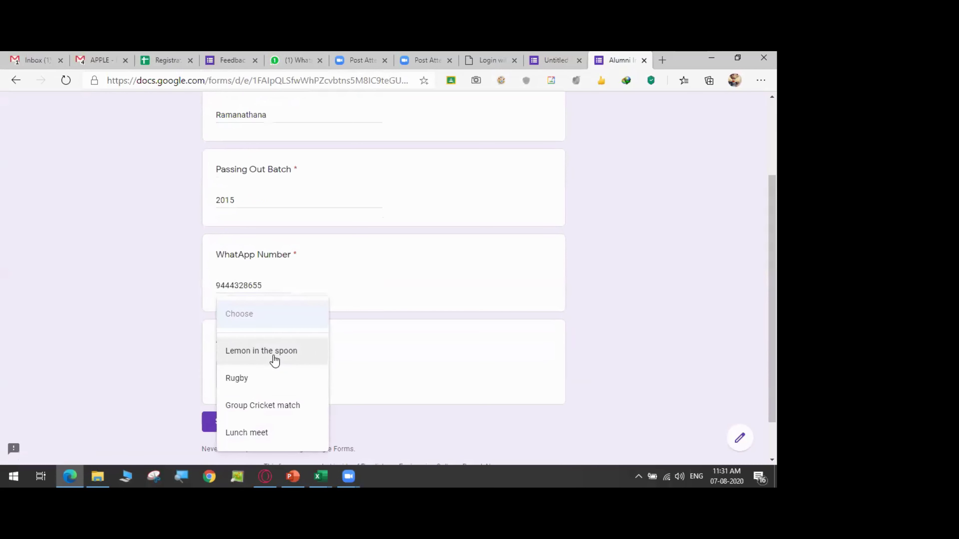
{"action": "left_click", "coordinate": [274, 360]}
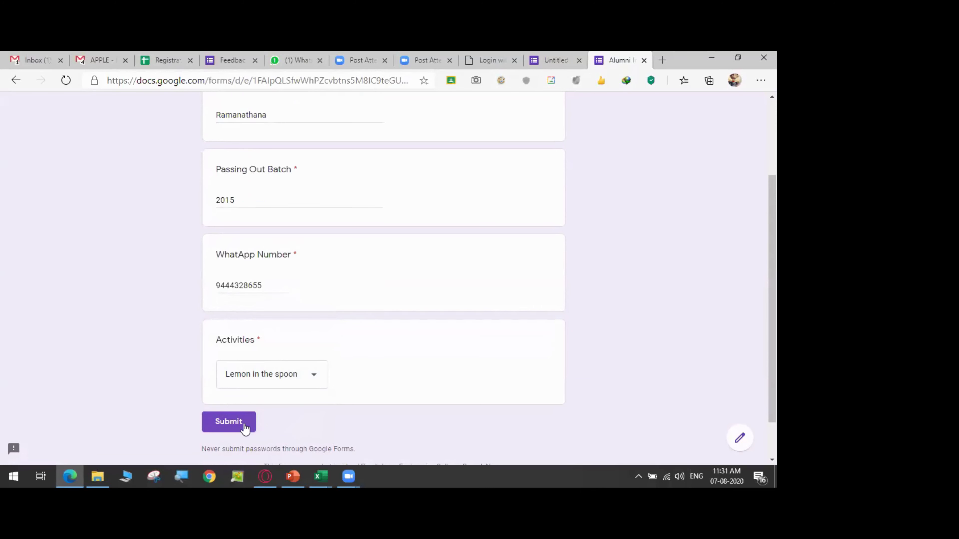
{"action": "left_click", "coordinate": [244, 423]}
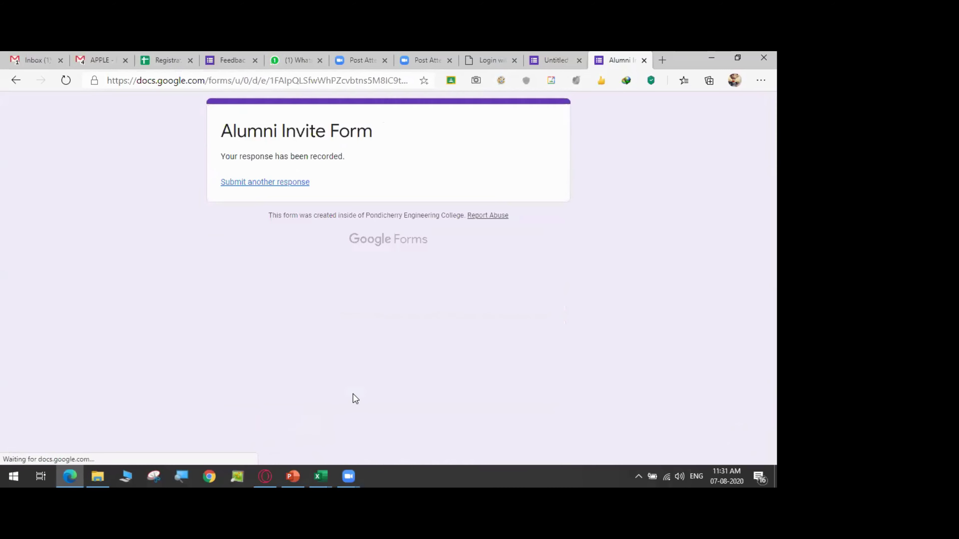
- Start a third response with a test name and batch 2014
{"action": "left_click", "coordinate": [279, 184]}
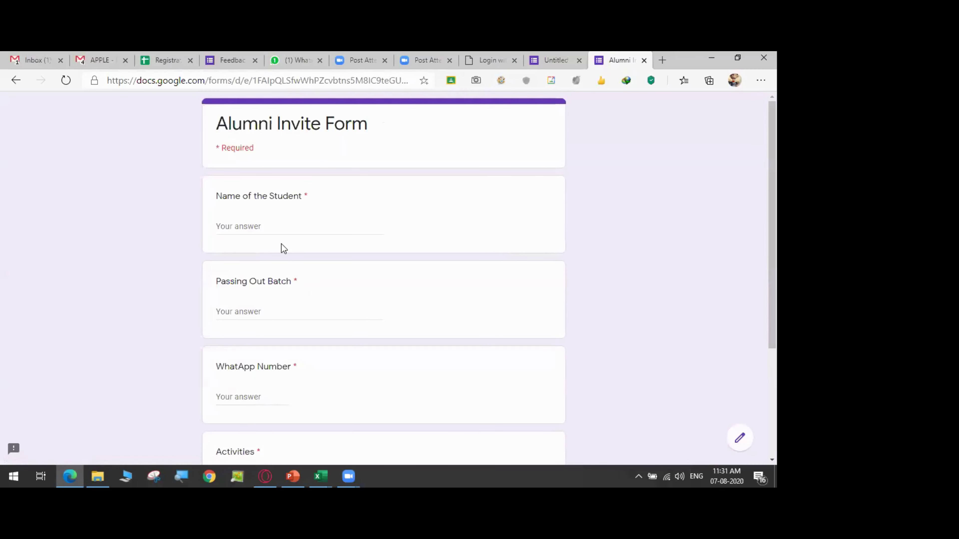
{"action": "left_click", "coordinate": [284, 221]}
{"action": "type", "text": "Kumardd"}
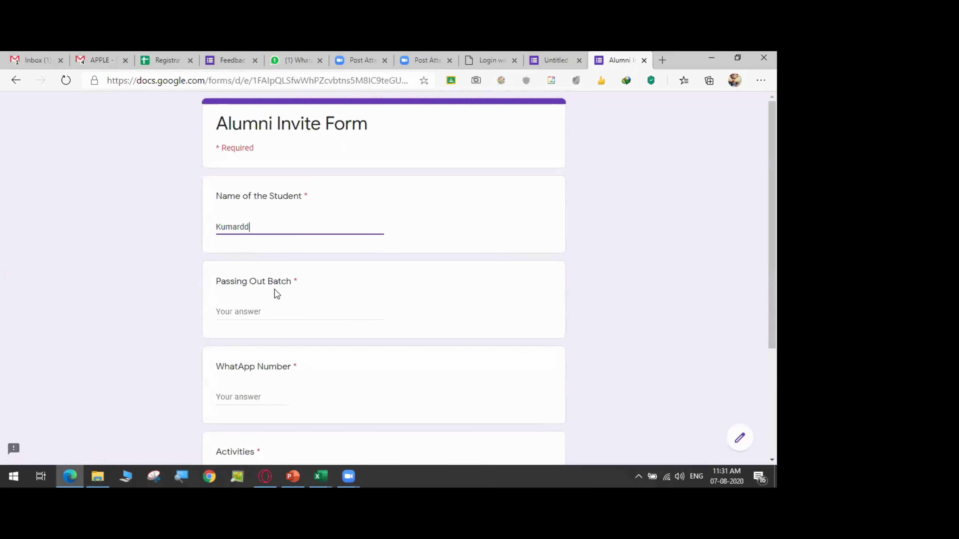
{"action": "left_click", "coordinate": [261, 310]}
{"action": "type", "text": "204"}
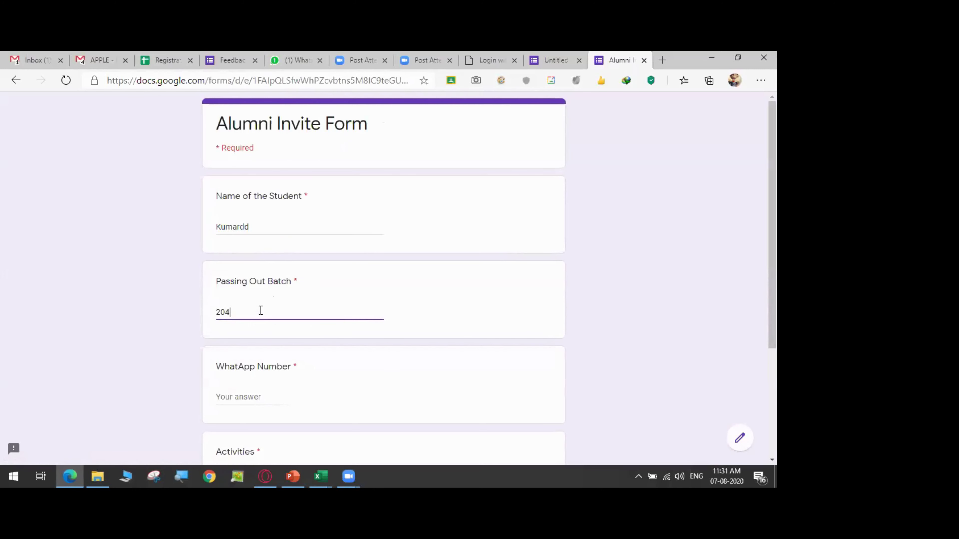
{"action": "key", "text": "BackSpace"}
{"action": "type", "text": "14"}
- Confirm Lemon in the spoon is missing from the Activities dropdown, then close the preview
{"action": "scroll", "coordinate": [265, 332], "scroll_direction": "down", "scroll_amount": 1}
{"action": "scroll", "coordinate": [266, 342], "scroll_direction": "down", "scroll_amount": 1}
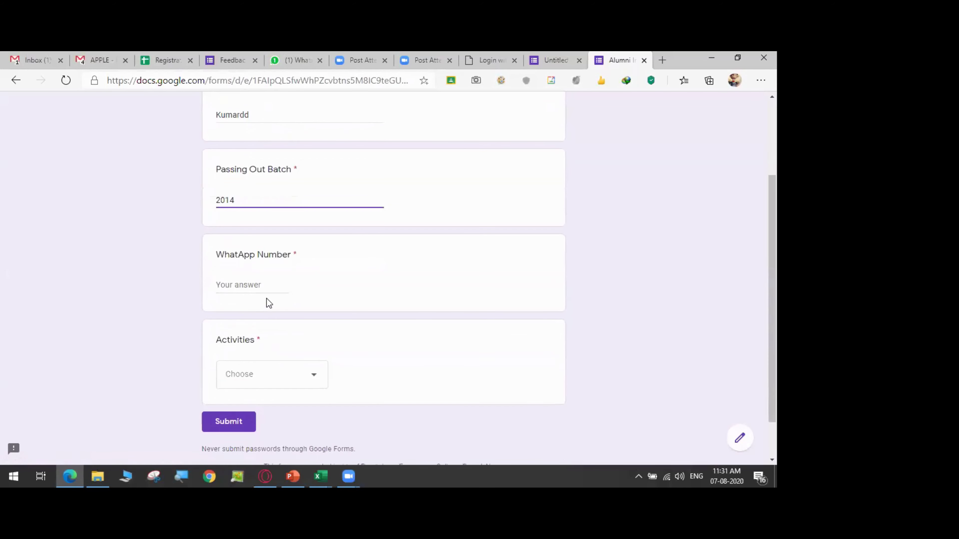
{"action": "left_click", "coordinate": [265, 375]}
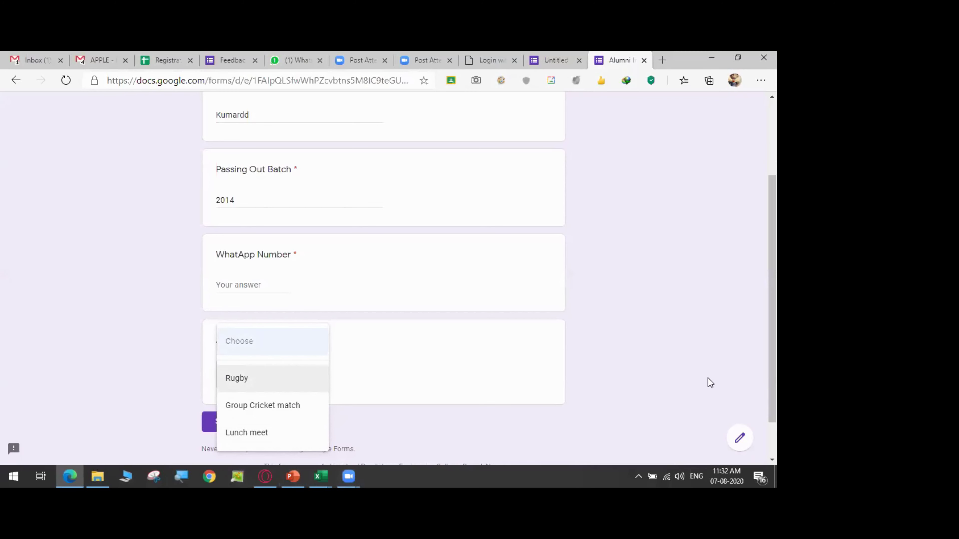
{"action": "left_click", "coordinate": [612, 369]}
{"action": "scroll", "coordinate": [612, 369], "scroll_direction": "up", "scroll_amount": 3}
{"action": "scroll", "coordinate": [612, 369], "scroll_direction": "down", "scroll_amount": 4}
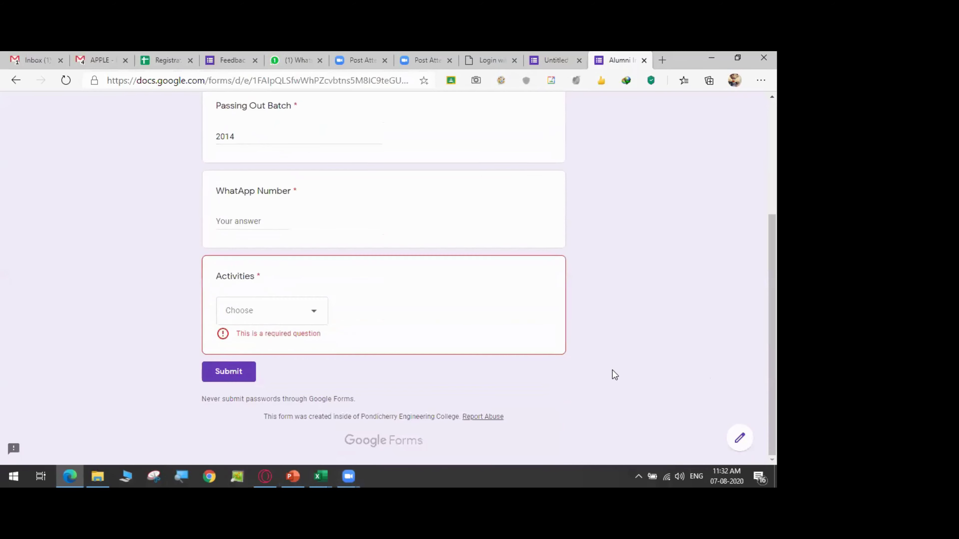
{"action": "left_click", "coordinate": [643, 60]}
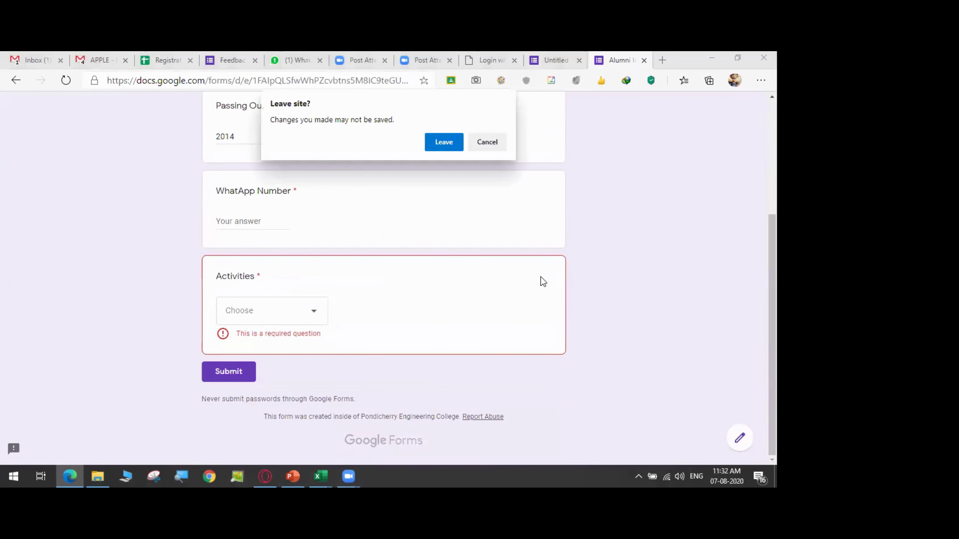
- Leave the preview and view the Activities question listing Rugby, Group Cricket match, Lunch meet
{"action": "left_click", "coordinate": [456, 142]}
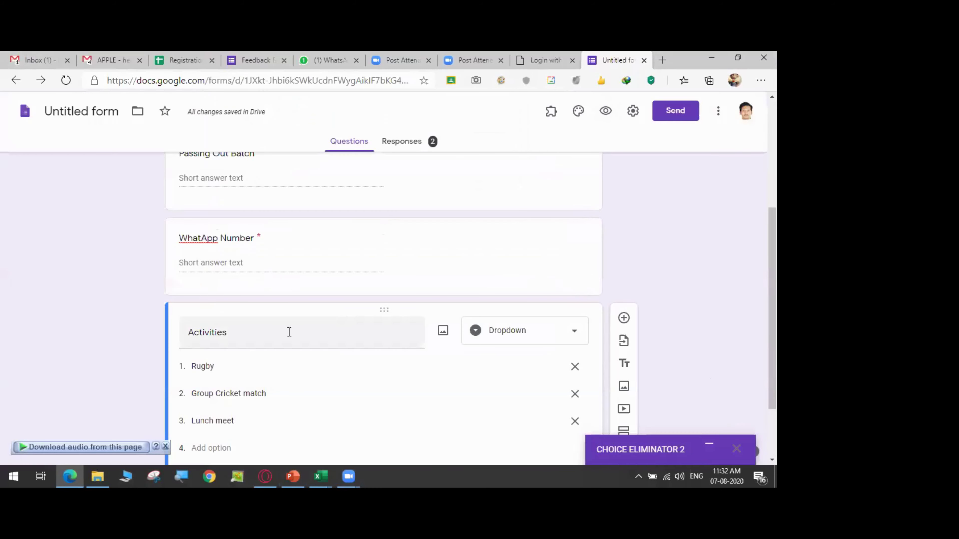
{"action": "scroll", "coordinate": [369, 417], "scroll_direction": "up", "scroll_amount": 5}
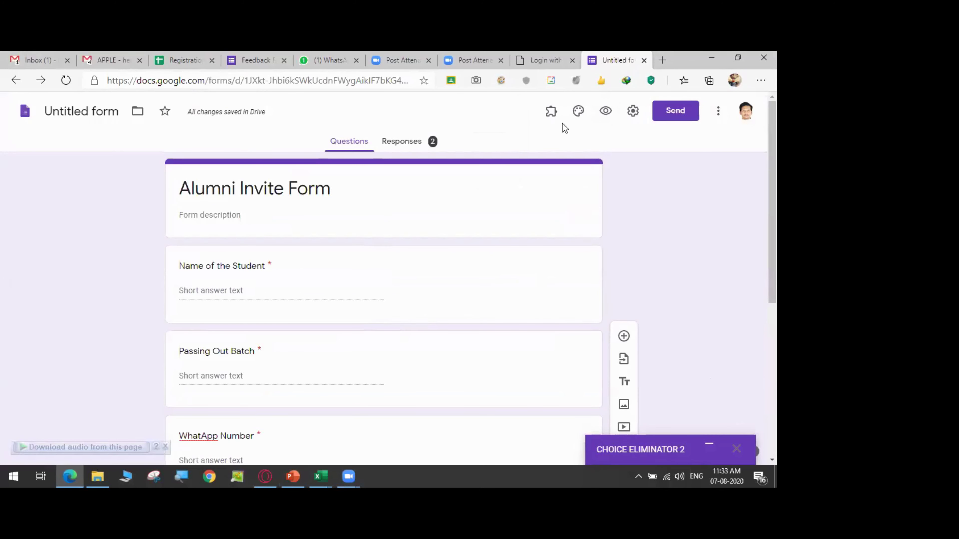
{"action": "scroll", "coordinate": [447, 356], "scroll_direction": "down", "scroll_amount": 1}
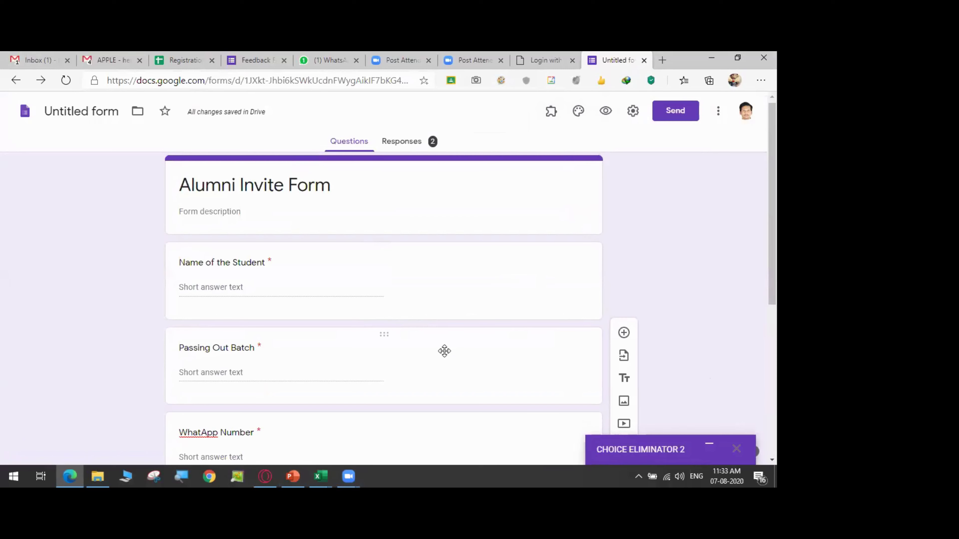
{"action": "scroll", "coordinate": [297, 219], "scroll_direction": "down", "scroll_amount": 5}
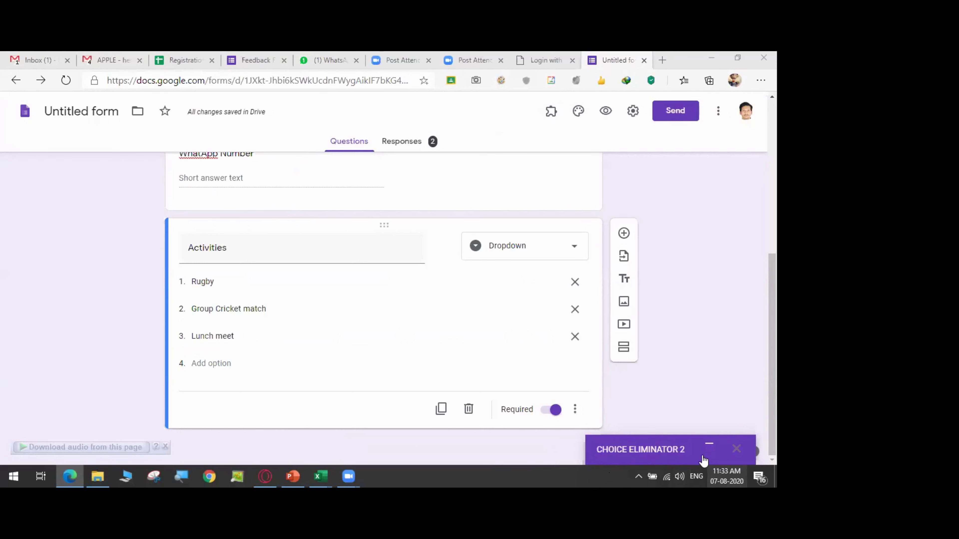
{"action": "left_click", "coordinate": [672, 451]}
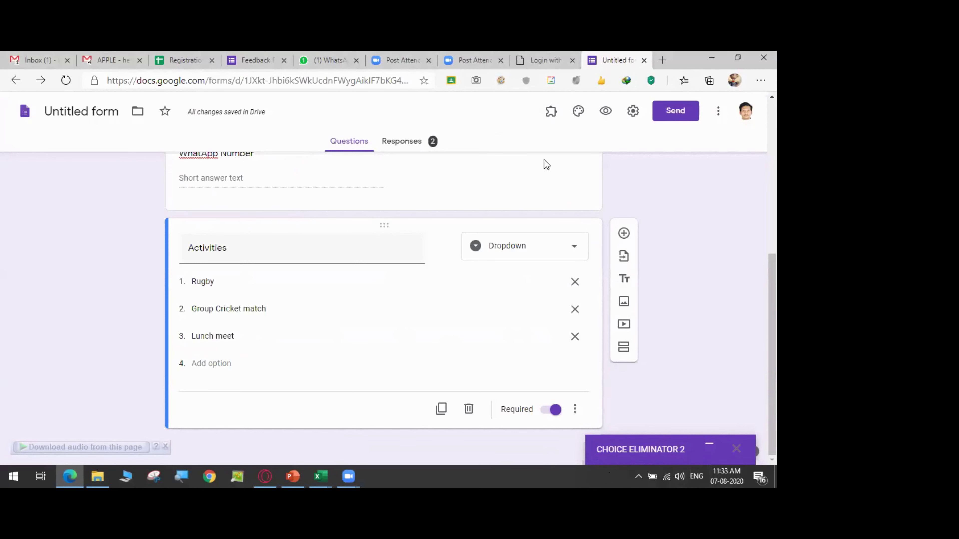
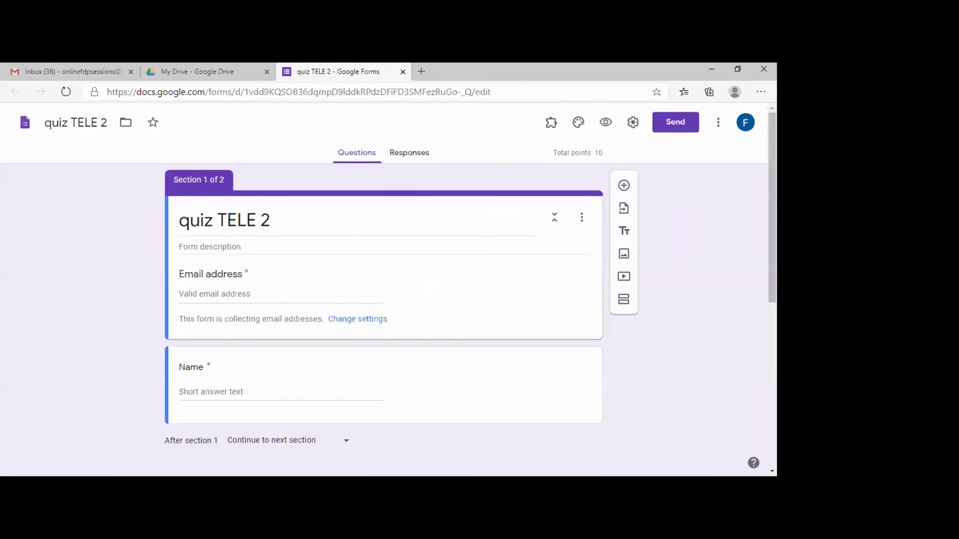
{"action": "scroll", "coordinate": [383, 321], "scroll_direction": "down", "scroll_amount": 1}
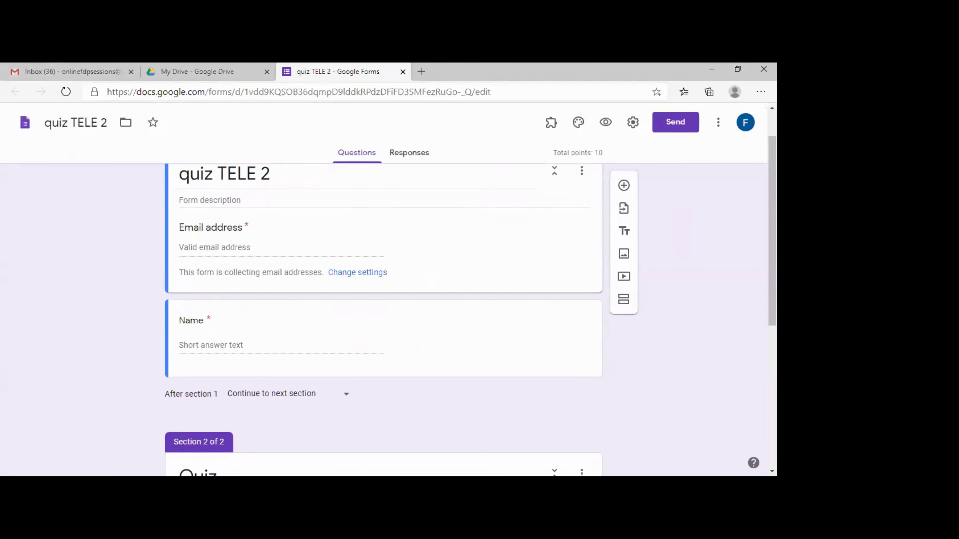
{"action": "scroll", "coordinate": [384, 302], "scroll_direction": "down", "scroll_amount": 4}
{"action": "scroll", "coordinate": [383, 302], "scroll_direction": "up", "scroll_amount": 3}
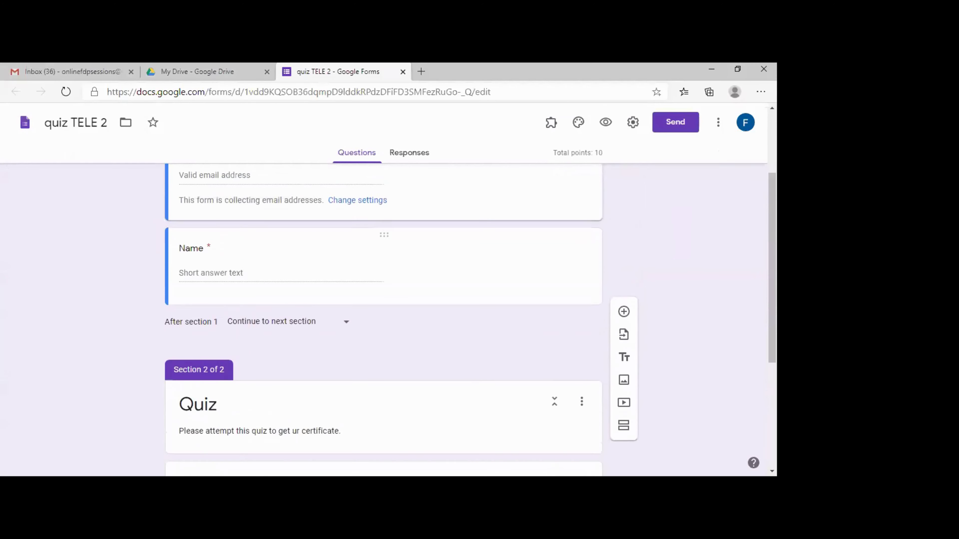
{"action": "scroll", "coordinate": [384, 321], "scroll_direction": "up", "scroll_amount": 2}
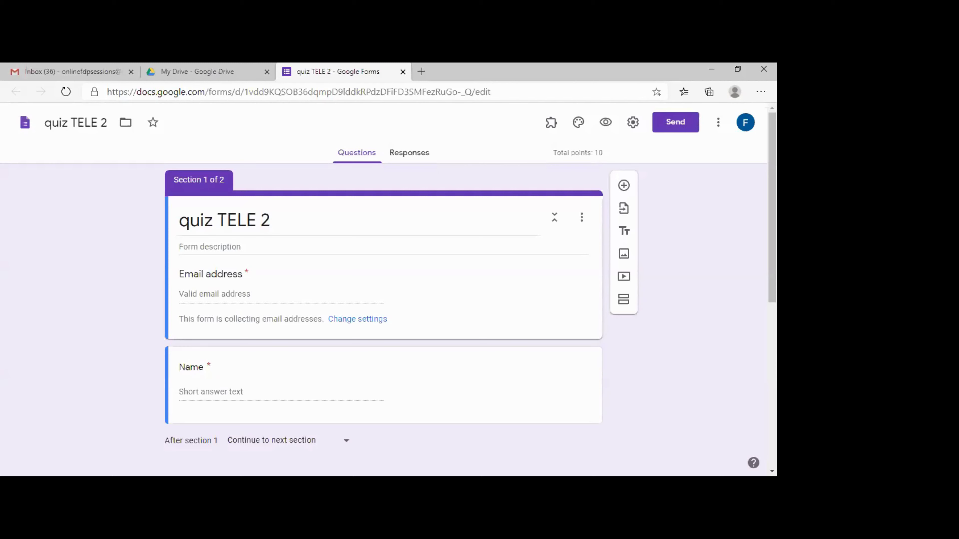
- Search the Marketplace for 'certify', confirm Certify'em shows Installed, then go back
{"action": "type", "text": "certif"}
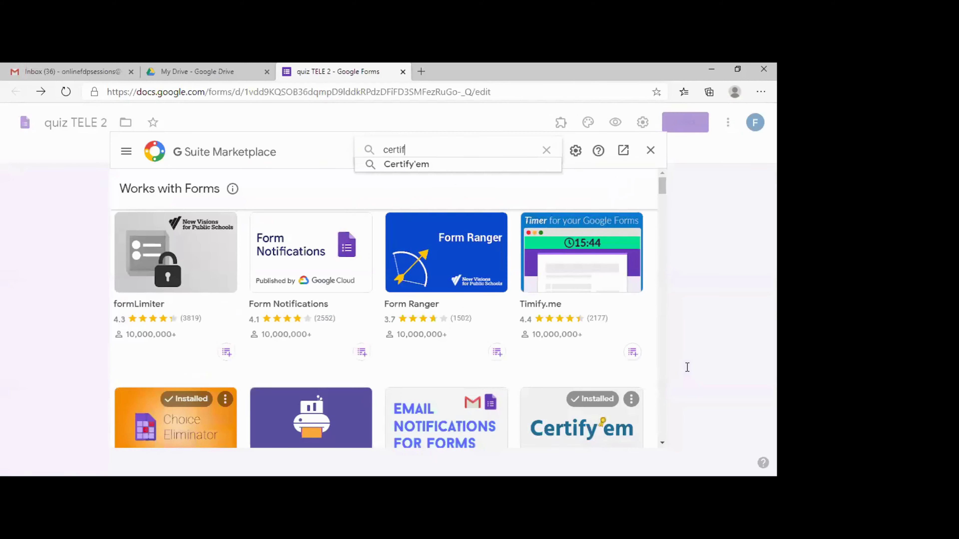
{"action": "type", "text": "y"}
{"action": "left_click", "coordinate": [401, 163]}
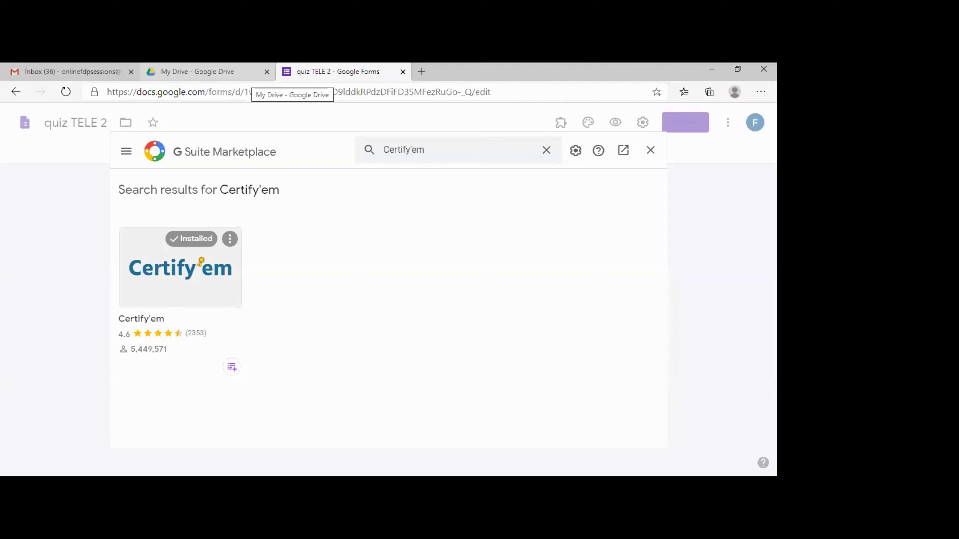
{"action": "key", "text": "alt+Left"}
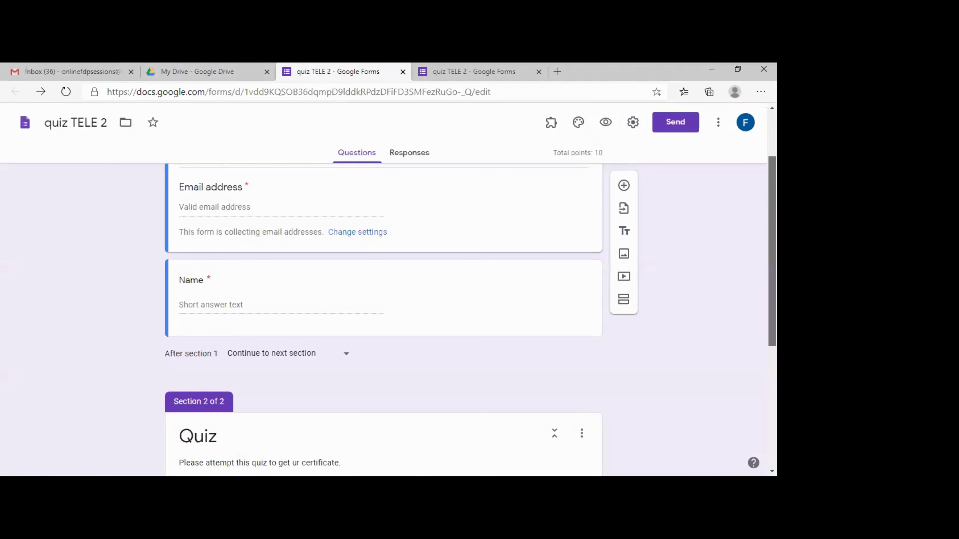
{"action": "scroll", "coordinate": [624, 299], "scroll_direction": "down", "scroll_amount": 2}
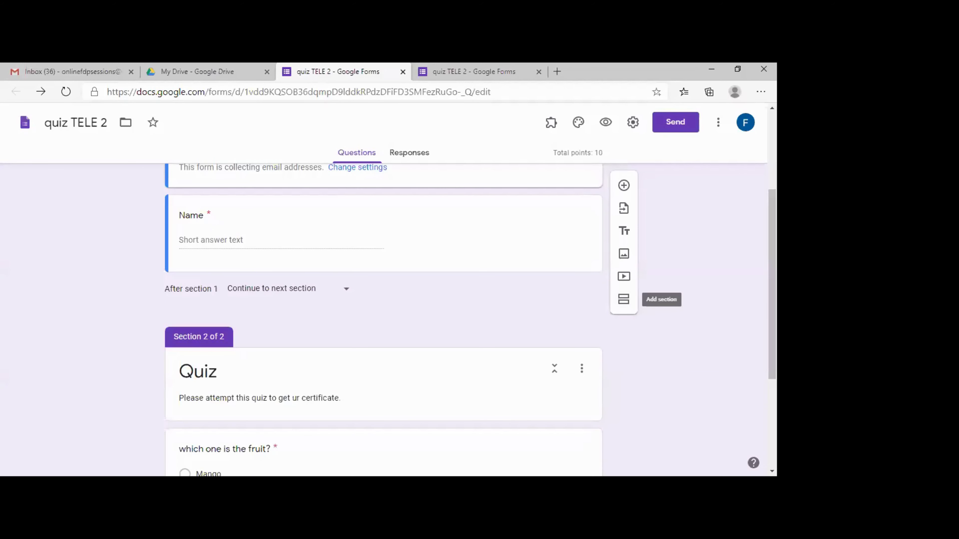
{"action": "scroll", "coordinate": [624, 300], "scroll_direction": "up", "scroll_amount": 3}
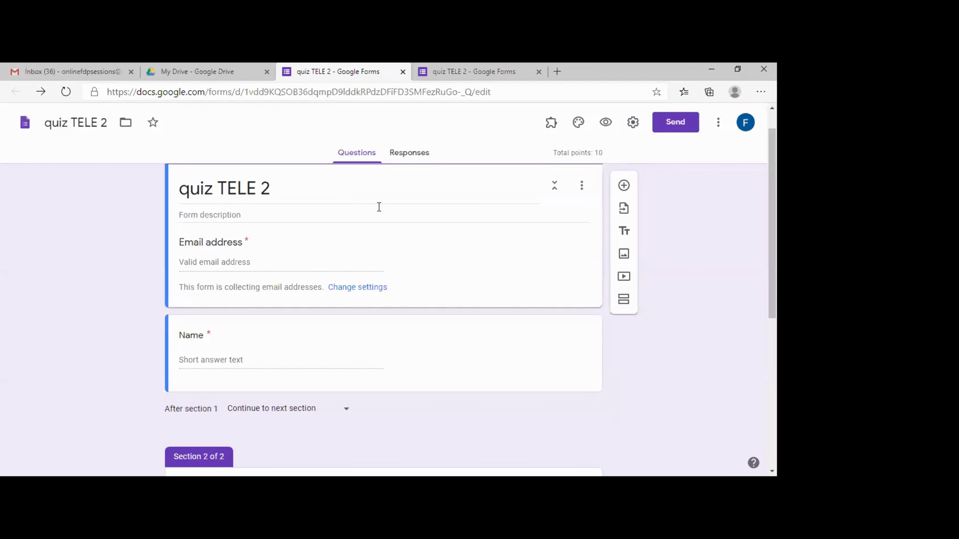
{"action": "scroll", "coordinate": [379, 207], "scroll_direction": "down", "scroll_amount": 3}
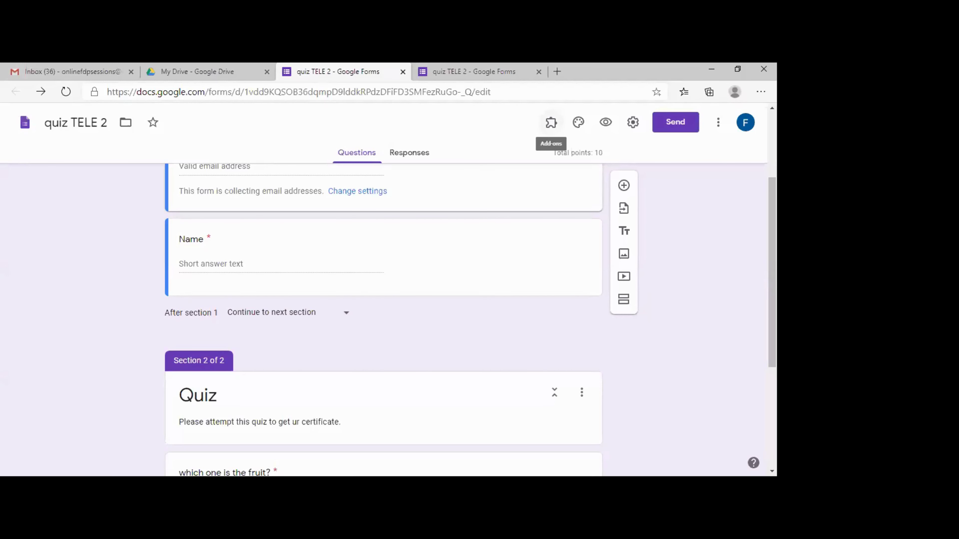
- Show the Certify'em controls, confirming certification is ON for quiz TELE 2
{"action": "left_click", "coordinate": [551, 122]}
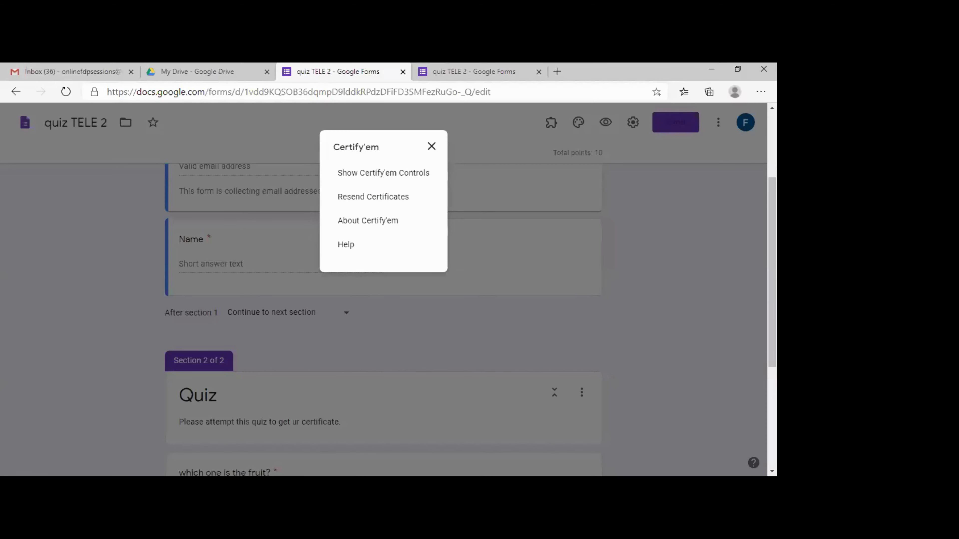
{"action": "left_click", "coordinate": [383, 172]}
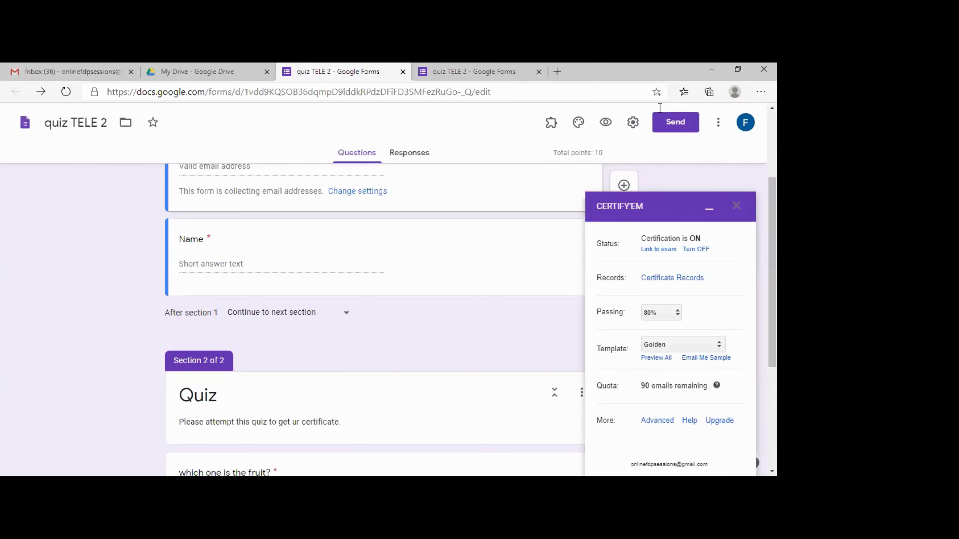
- Use the custom Activity Topper Certificate as the Certify'em template with 20% passing
{"action": "scroll", "coordinate": [377, 303], "scroll_direction": "down", "scroll_amount": 2}
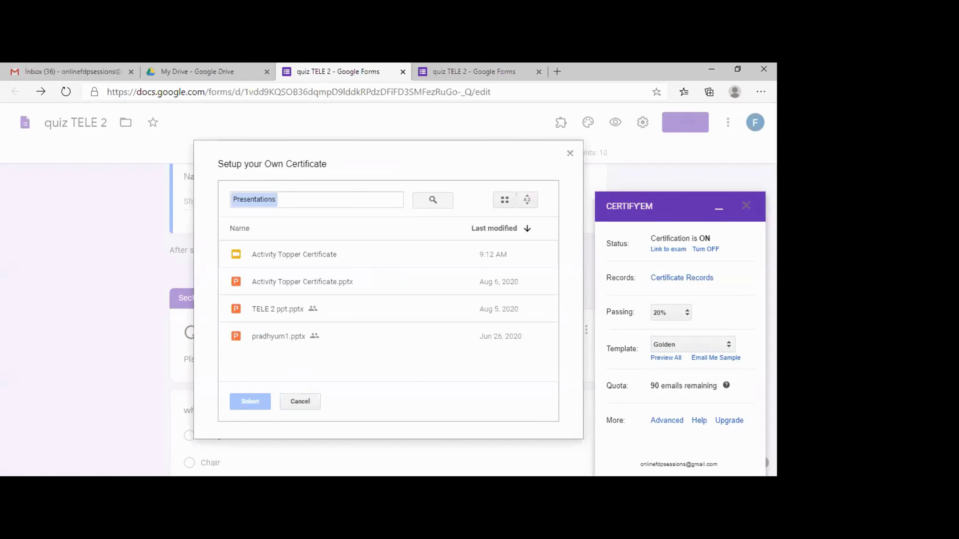
{"action": "double_click", "coordinate": [294, 255]}
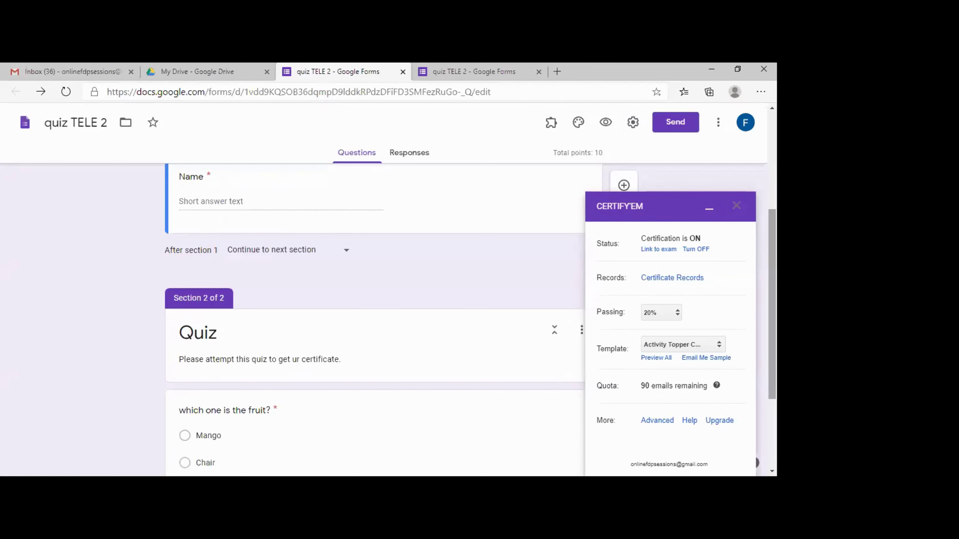
- In Certify'em advanced options, enter the sender's full name as Name of Sender
{"action": "scroll", "coordinate": [378, 321], "scroll_direction": "down", "scroll_amount": 2}
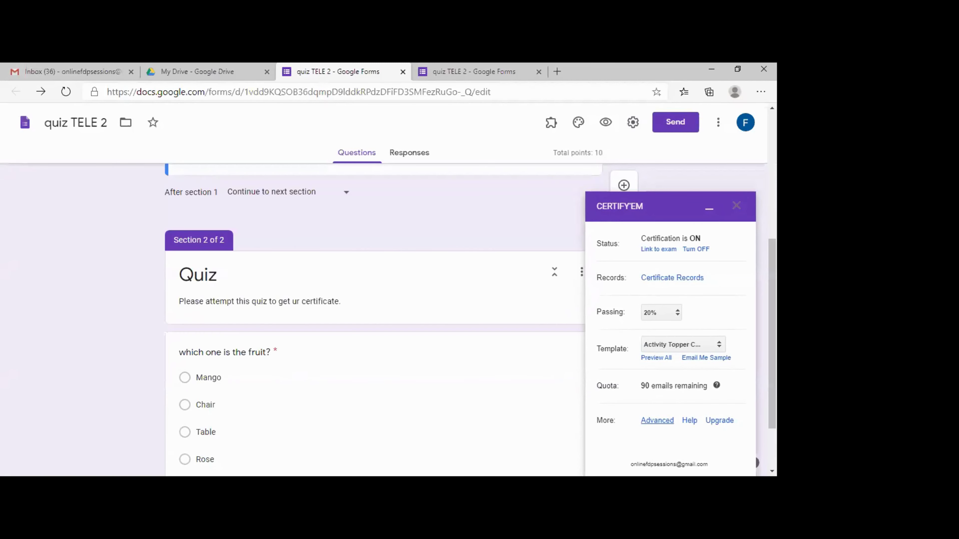
{"action": "left_click", "coordinate": [657, 421]}
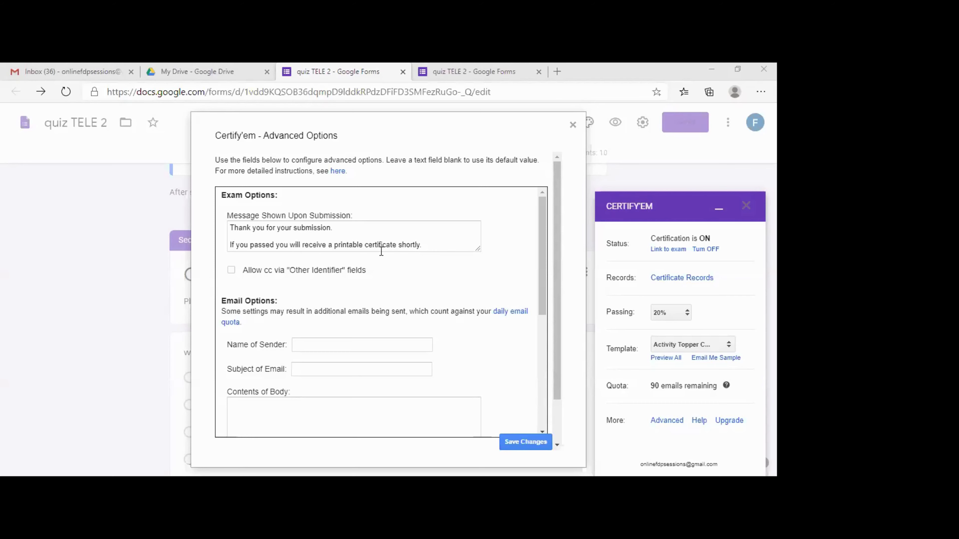
{"action": "scroll", "coordinate": [393, 293], "scroll_direction": "down", "scroll_amount": 1}
{"action": "left_click", "coordinate": [394, 292]}
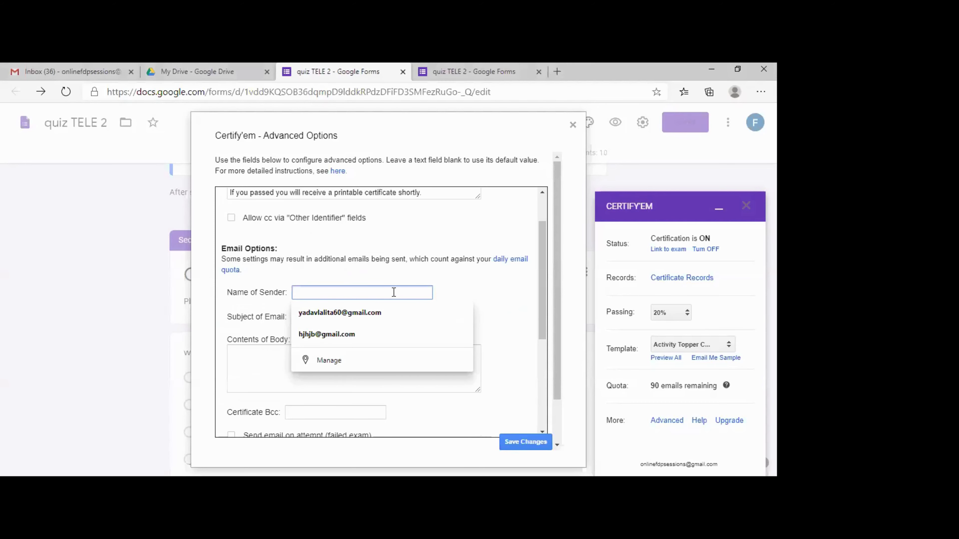
{"action": "type", "text": "DR"}
{"action": "key", "text": "BackSpace"}
{"action": "type", "text": "r. "}
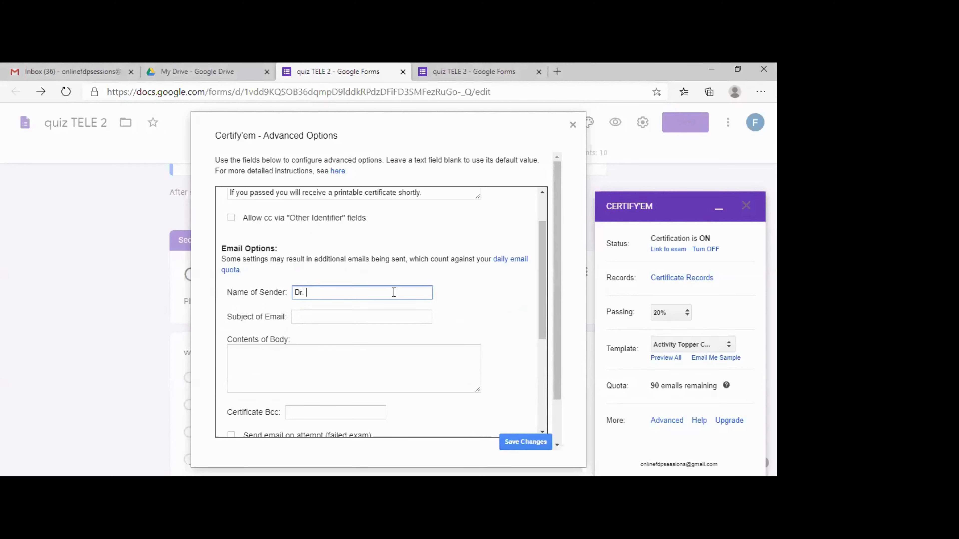
- Set the email subject to 'Congratulations' and save the advanced options
{"action": "left_click", "coordinate": [357, 316]}
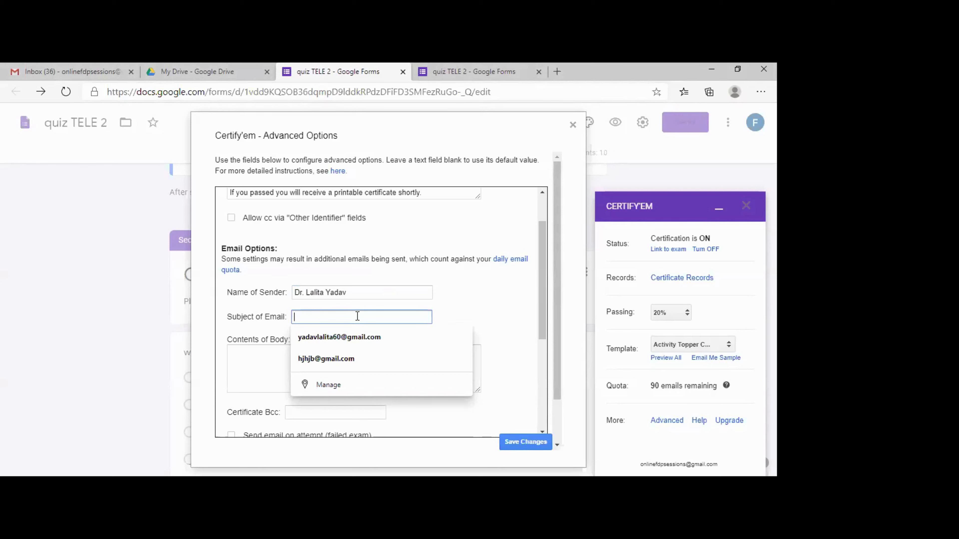
{"action": "type", "text": "Congratulatio"}
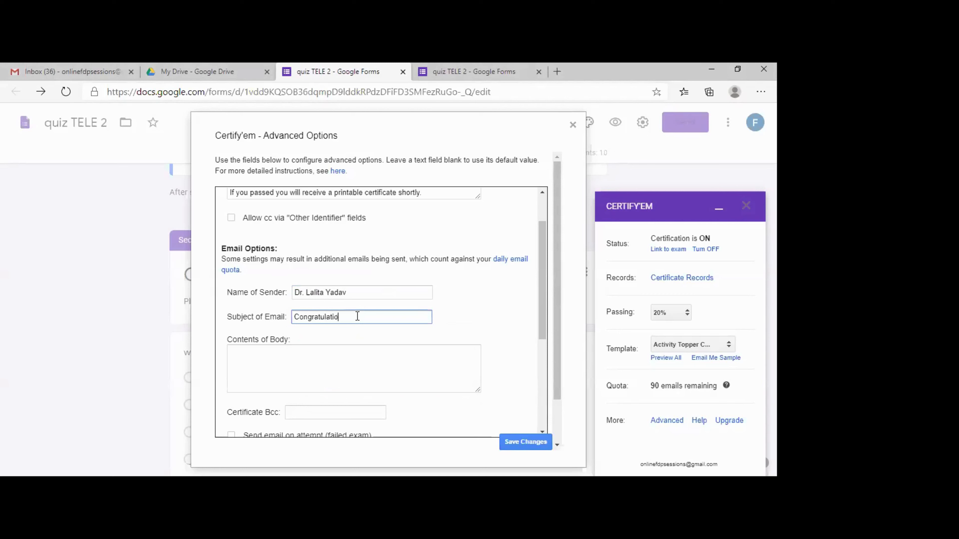
{"action": "type", "text": "ns"}
{"action": "left_click", "coordinate": [510, 442]}
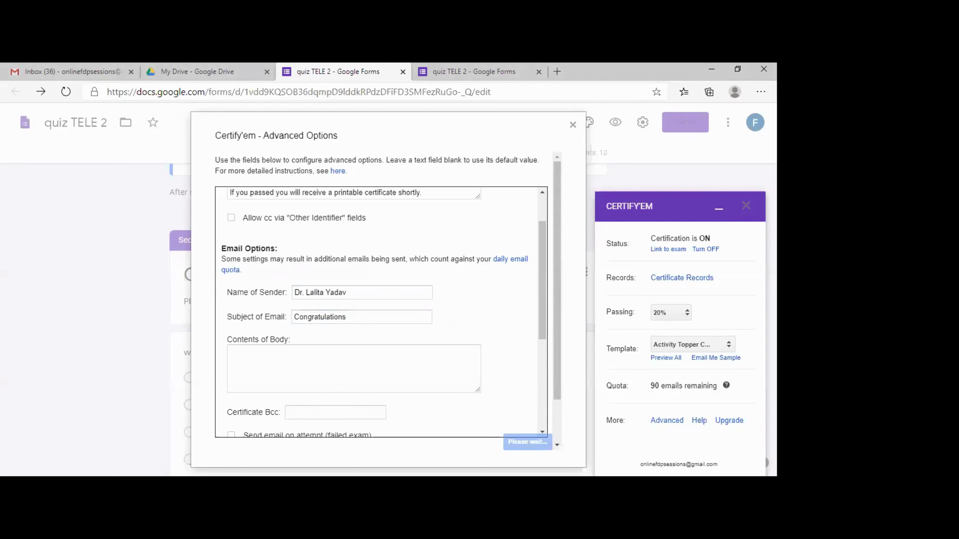